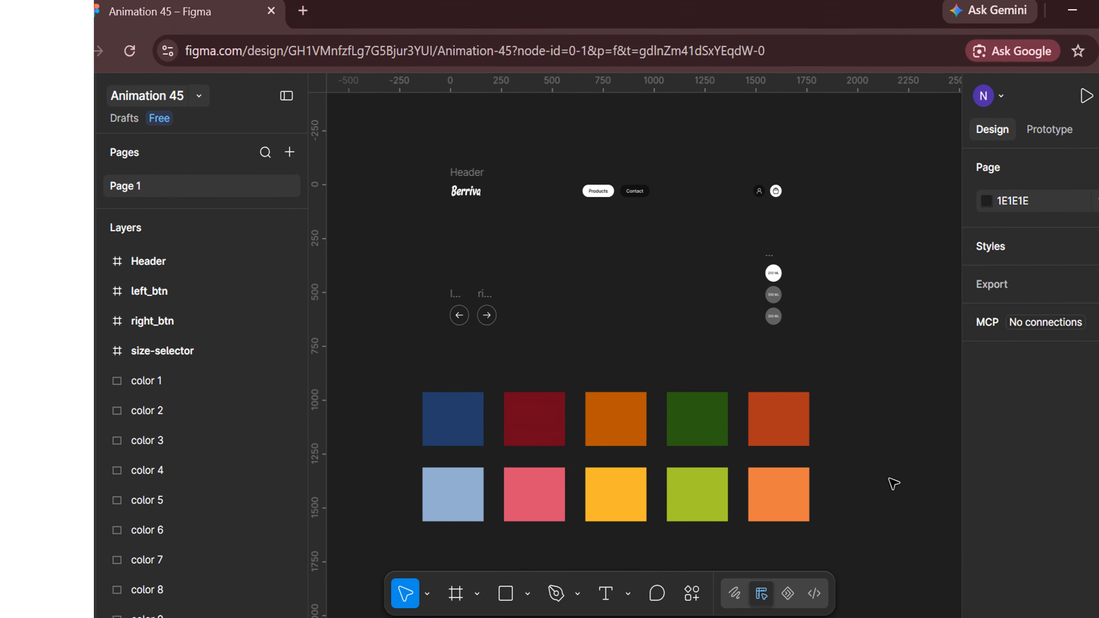
# Create a MacBook Pro 16" frame (1728 × 1117) on an empty area of the canvas.
pyautogui.hscroll(10, 826, 479)
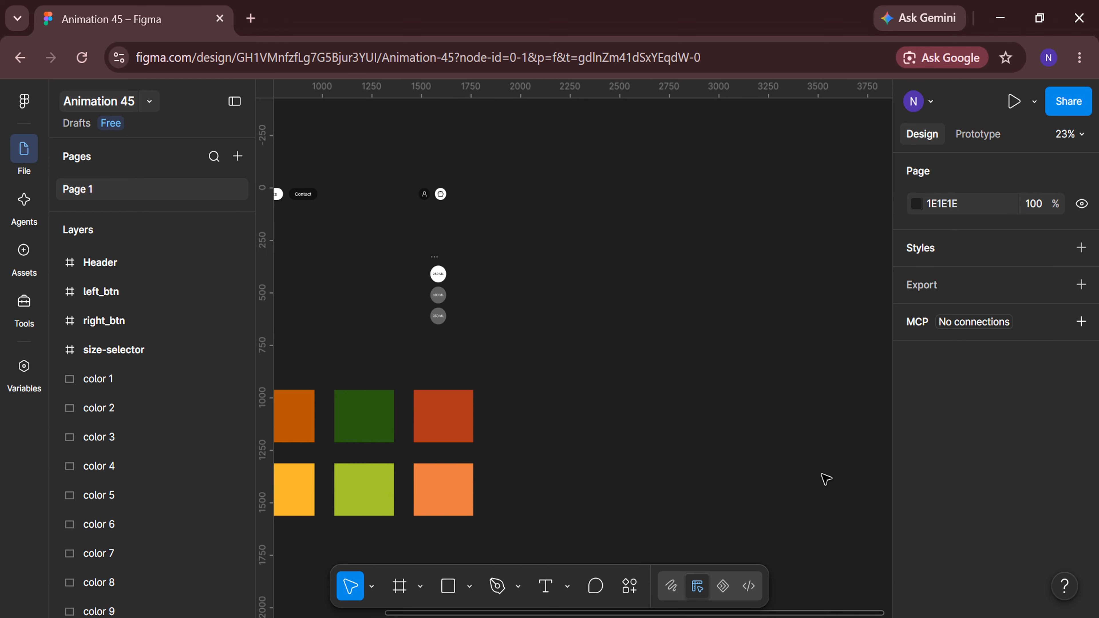
pyautogui.click(399, 586)
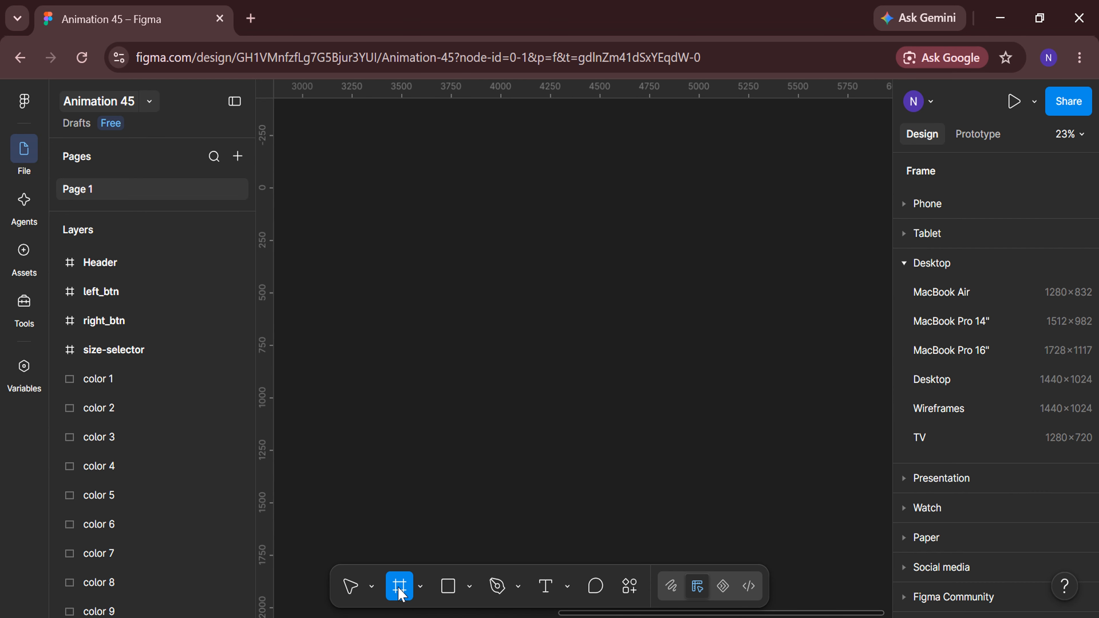
pyautogui.click(944, 350)
# Fill the new frame with the dark blue 233D69 sampled from the color 1 swatch.
pyautogui.click(917, 452)
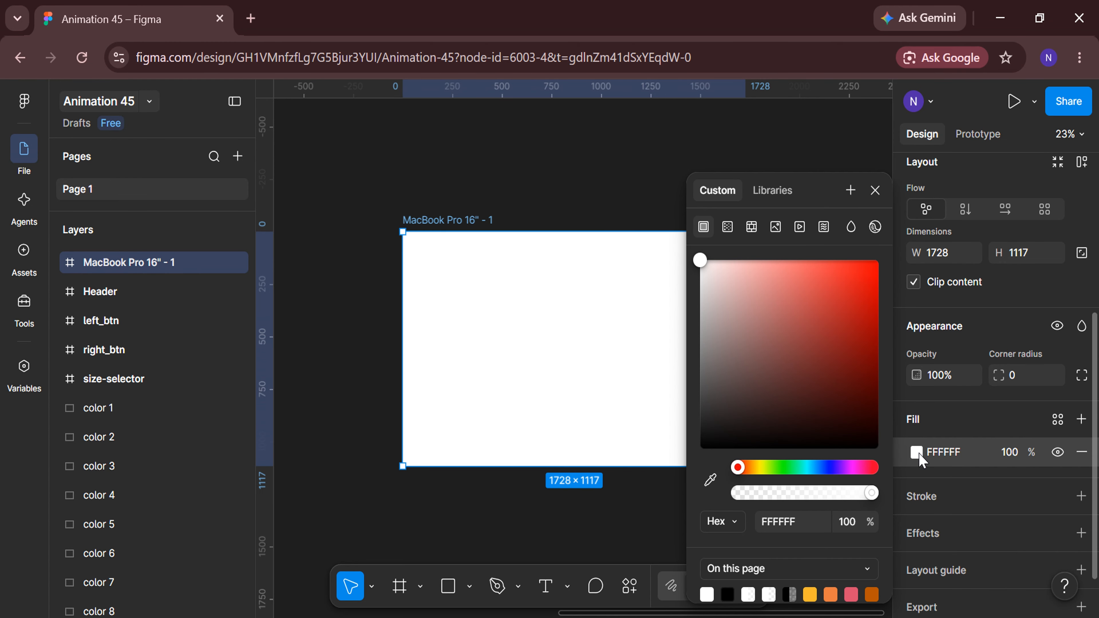
pyautogui.click(712, 480)
pyautogui.scroll(-4, 644, 521)
pyautogui.hscroll(-5, 471, 537)
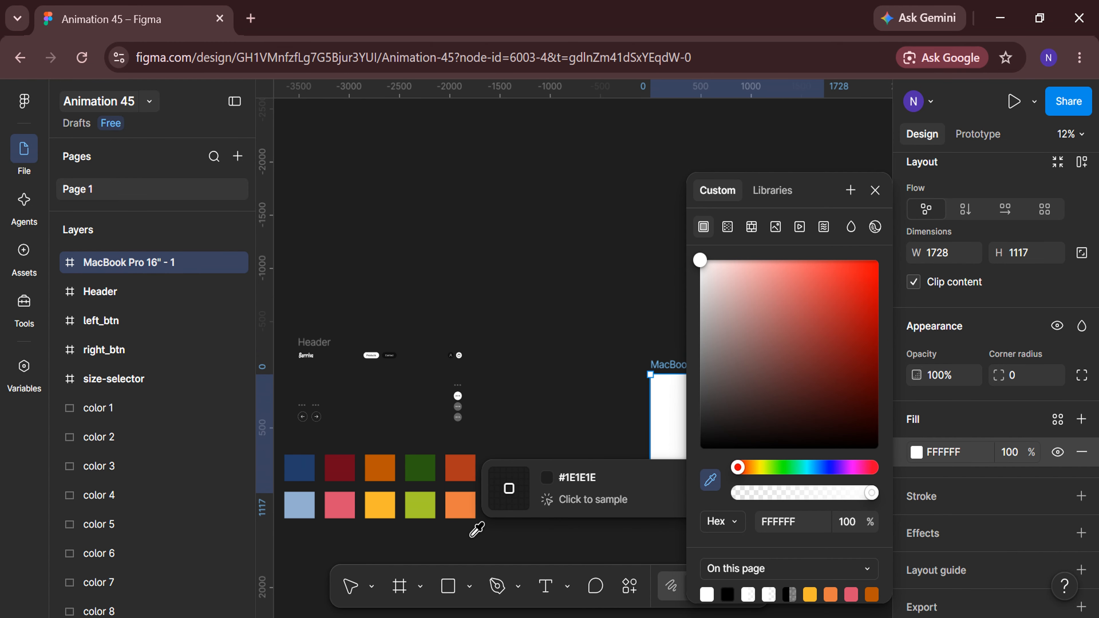
pyautogui.scroll(1, 470, 537)
pyautogui.scroll(-2, 478, 529)
pyautogui.hscroll(1, 477, 529)
pyautogui.click(374, 401)
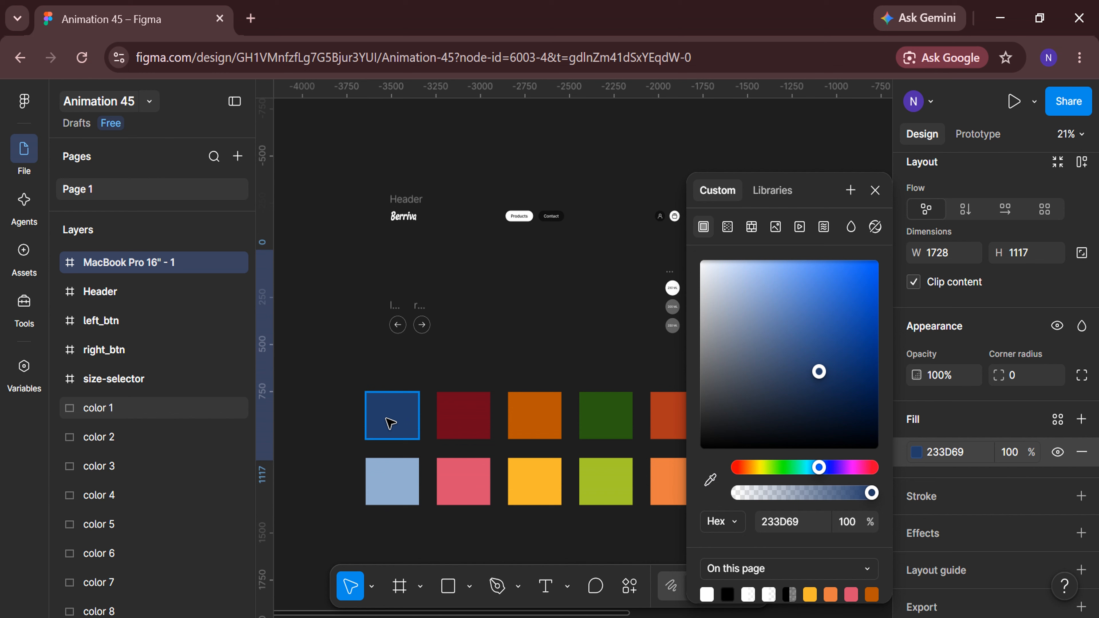
# Move the Header bar into the upper part of the MacBook Pro 16" frame.
pyautogui.click(334, 353)
pyautogui.scroll(-1, 334, 352)
pyautogui.click(386, 259)
pyautogui.moveTo(387, 259); pyautogui.dragTo(738, 255)
pyautogui.hotkey('shift', '2')
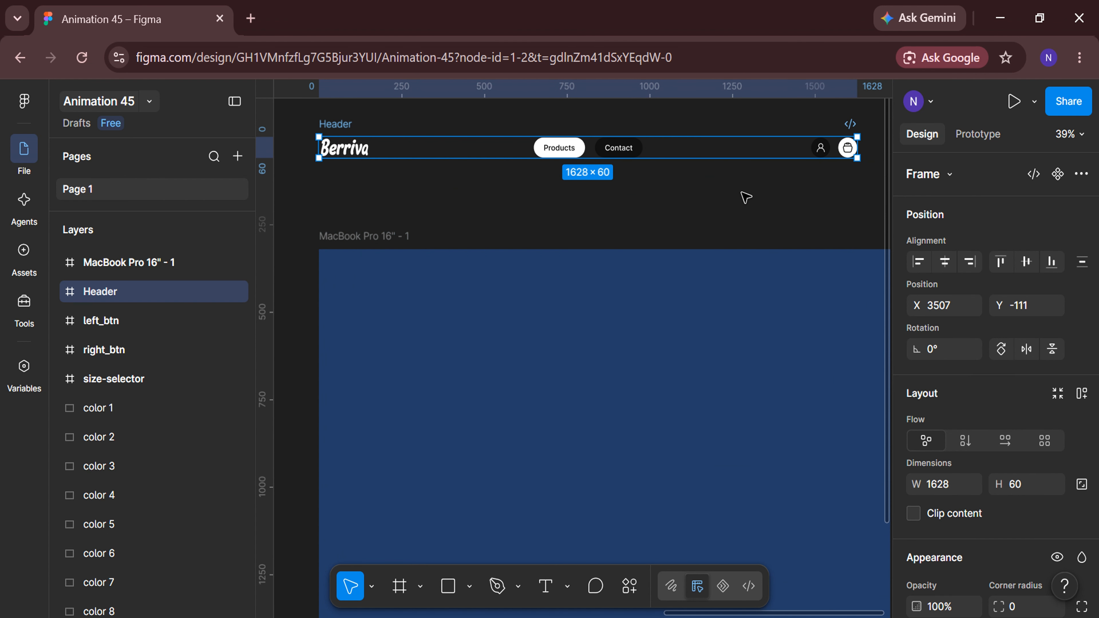
pyautogui.moveTo(736, 150); pyautogui.dragTo(758, 304)
pyautogui.scroll(1, 760, 221)
pyautogui.scroll(-1, 759, 305)
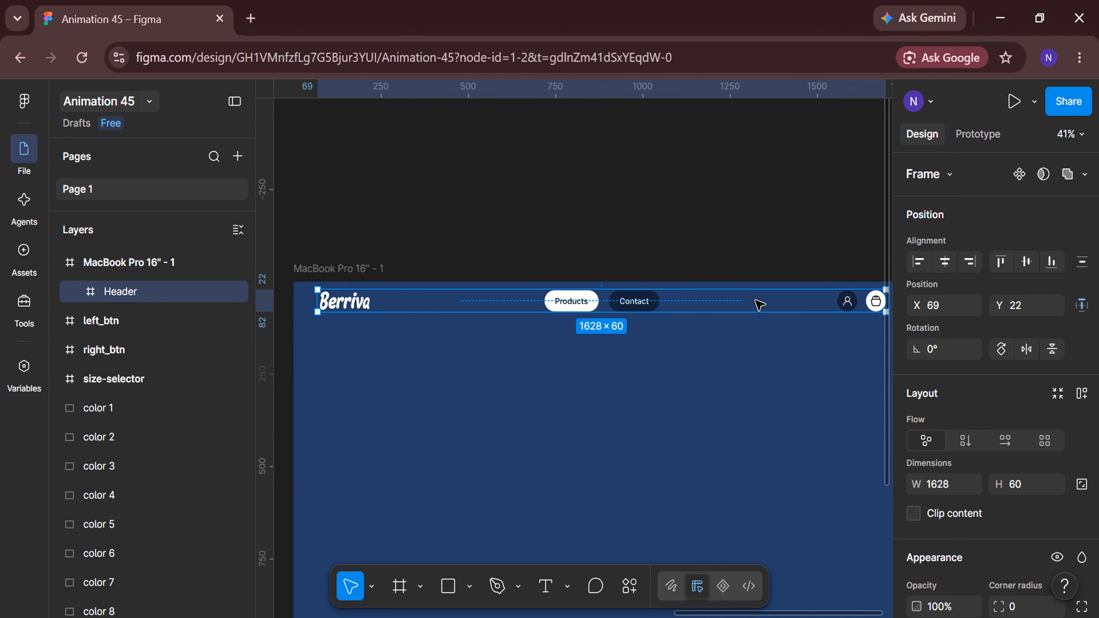
# Center the Header horizontally in its frame and set its Y position to 20.
pyautogui.click(950, 265)
pyautogui.click(1039, 307)
pyautogui.write('20')
pyautogui.press('Return')
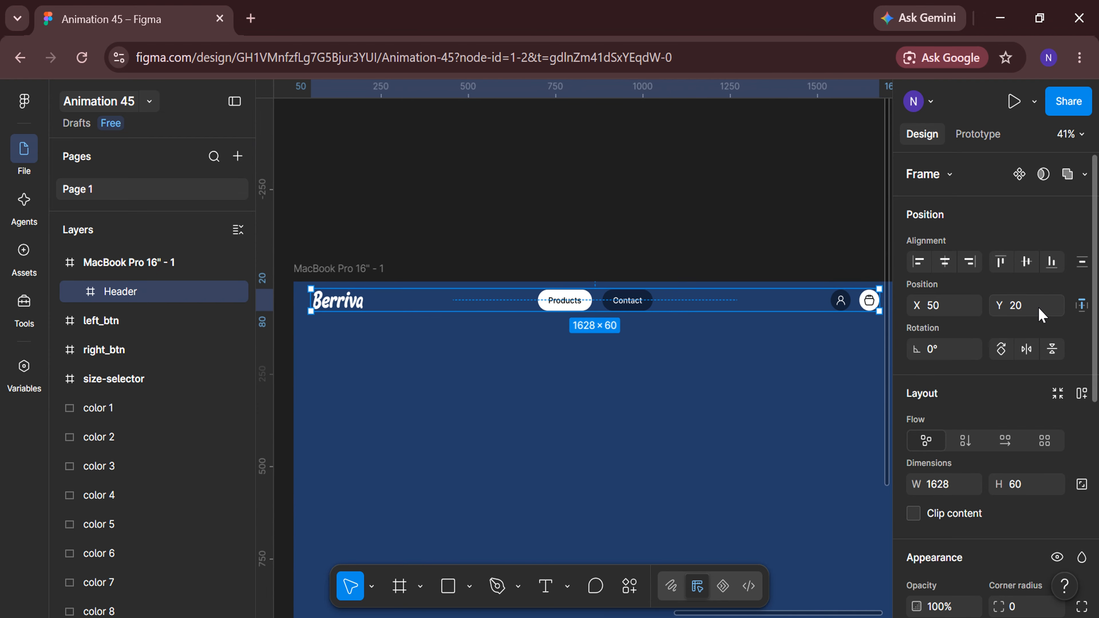
# Add the text "blueberry" on the empty canvas below the MacBook Pro 16" frame.
pyautogui.click(764, 221)
pyautogui.scroll(-2, 763, 222)
pyautogui.scroll(-5, 713, 447)
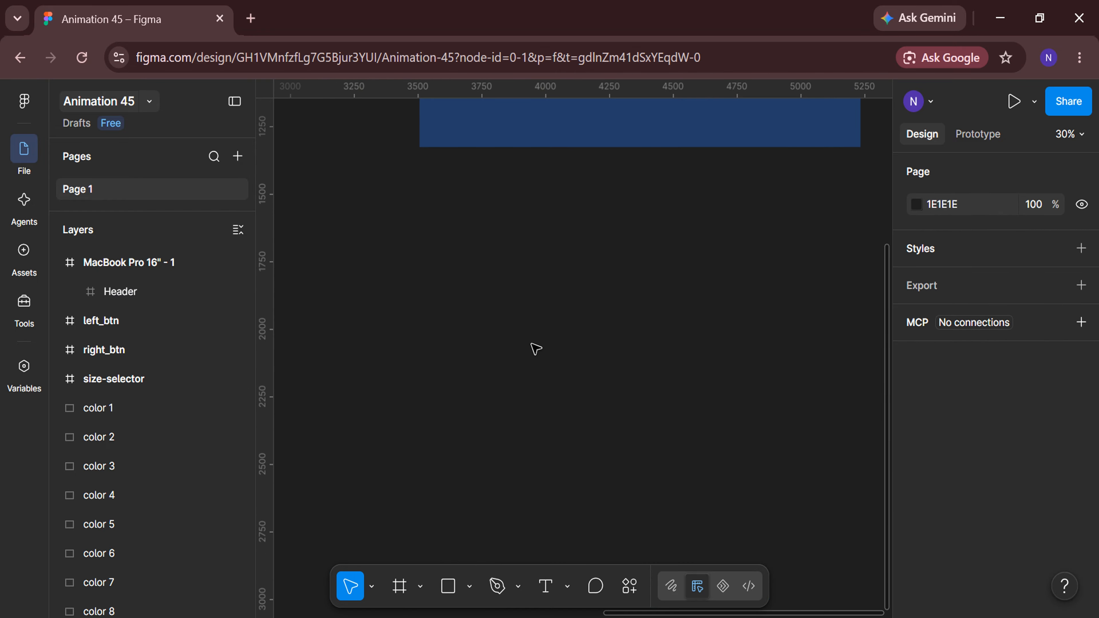
pyautogui.scroll(3, 533, 345)
pyautogui.click(431, 223)
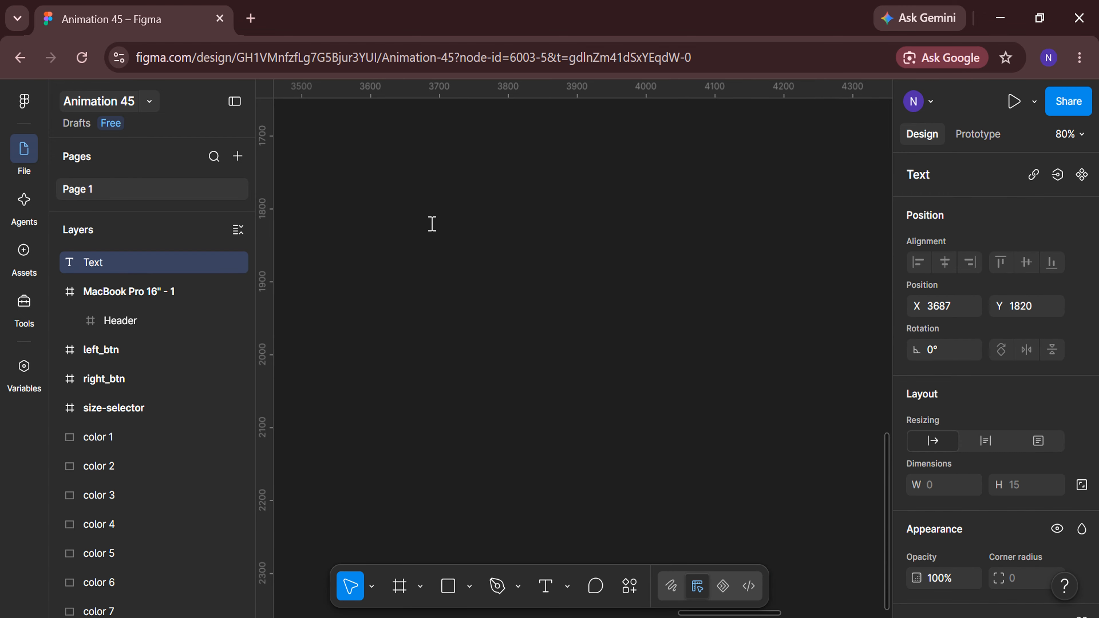
pyautogui.scroll(5, 431, 222)
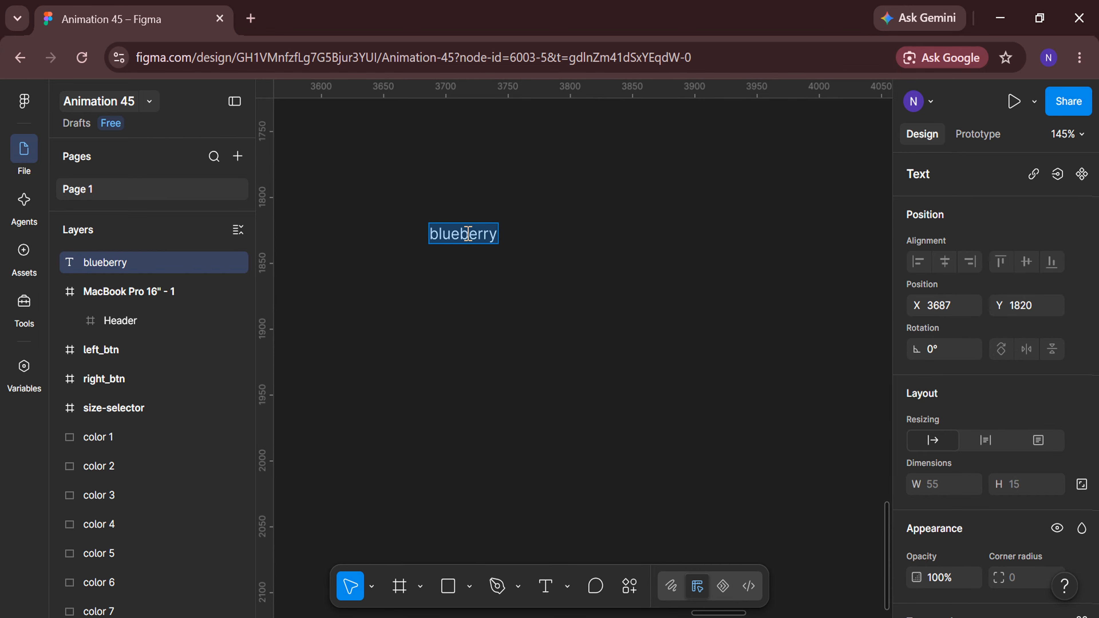
# Set the blueberry text to the Lilita One font at size 120.
pyautogui.scroll(-5, 939, 415)
pyautogui.click(1062, 388)
pyautogui.write('lilita')
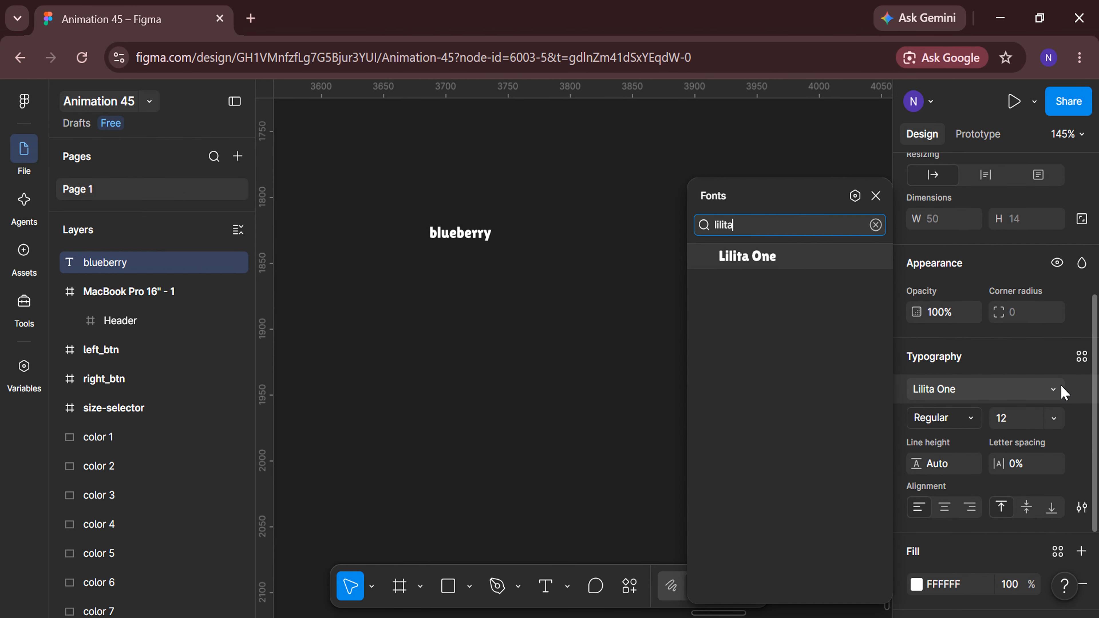
pyautogui.press('Return')
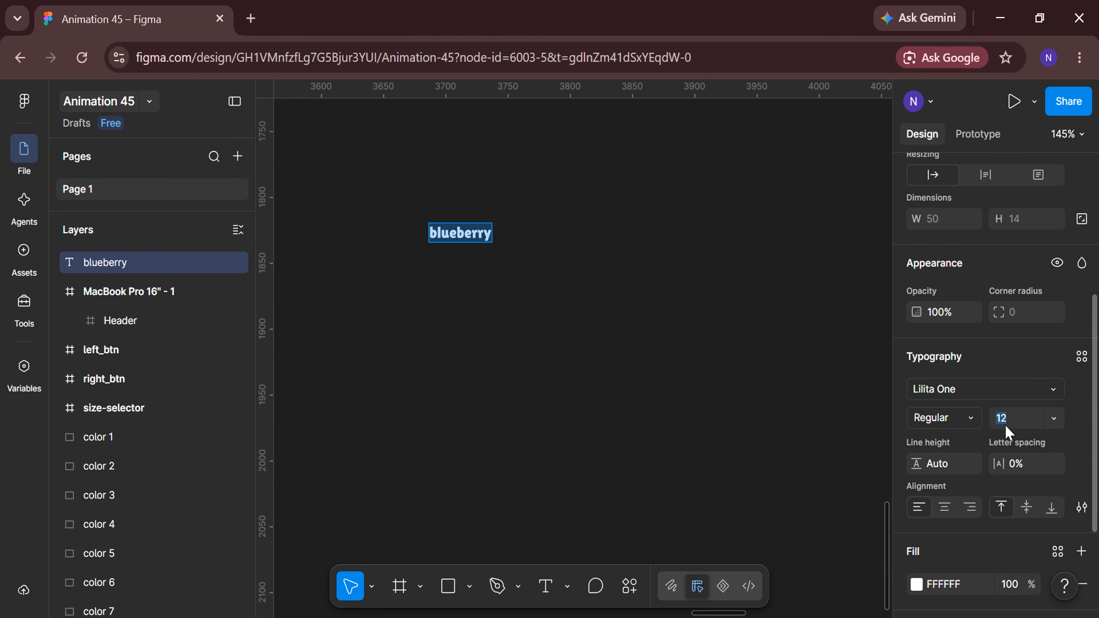
pyautogui.click(1005, 427)
pyautogui.write('120')
pyautogui.press('Return')
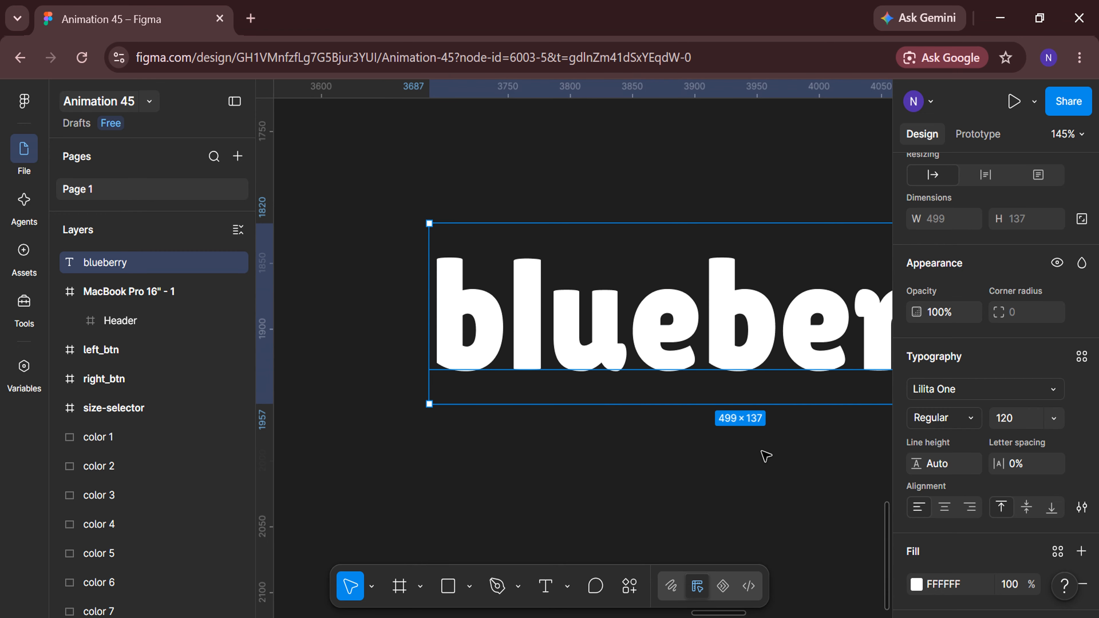
# Change the blueberry text's case to uppercase in its advanced type settings.
pyautogui.scroll(-3, 766, 456)
pyautogui.hscroll(5, 766, 456)
pyautogui.click(1082, 507)
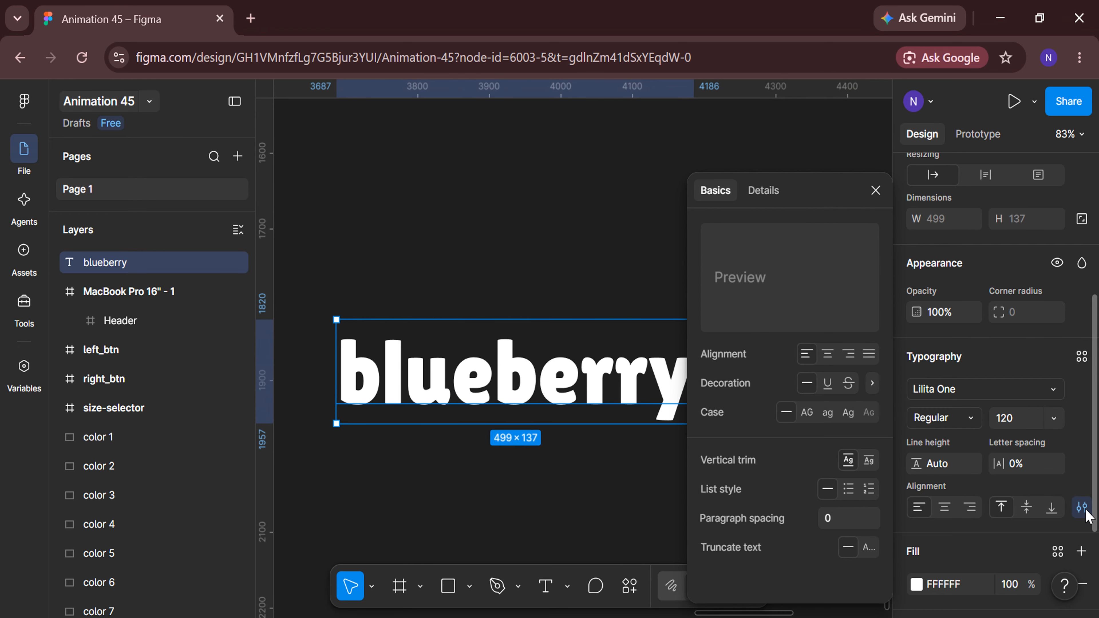
pyautogui.click(808, 413)
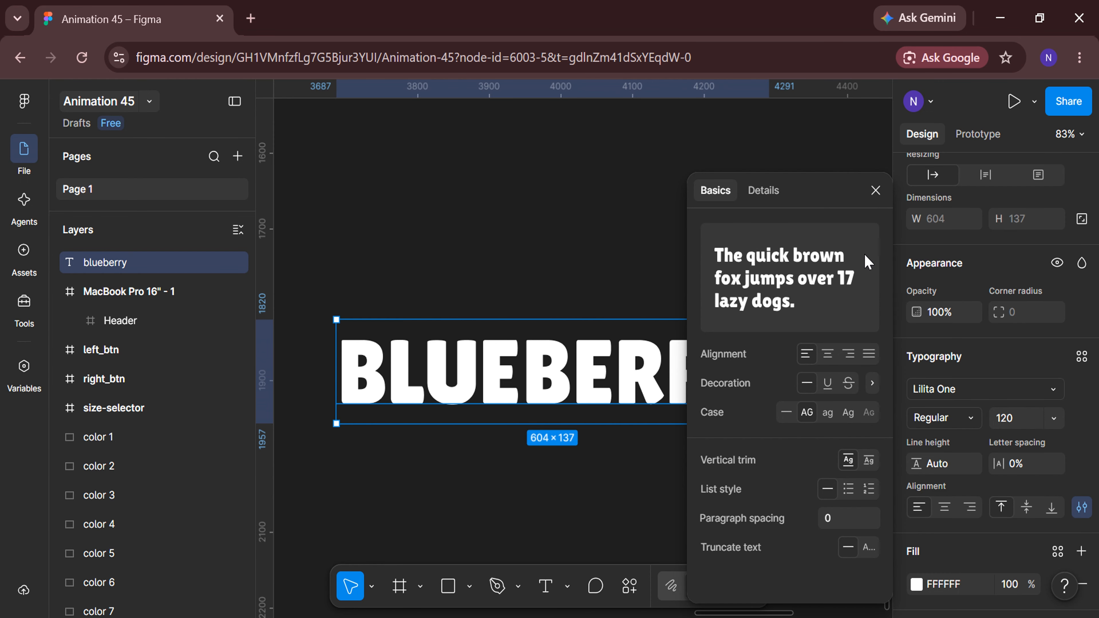
pyautogui.click(876, 191)
# Recolor the BLUEBERRY text with the light blue 93AFCF sampled from the swatch below the dark blue one.
pyautogui.scroll(-3, 797, 283)
pyautogui.scroll(-3, 957, 367)
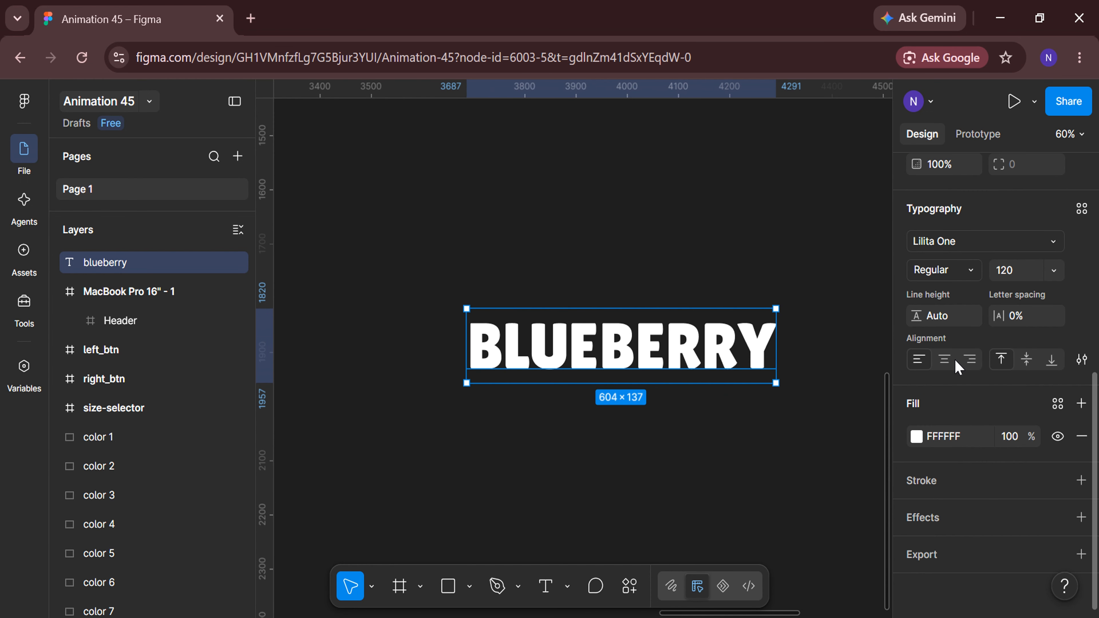
pyautogui.click(917, 436)
pyautogui.click(710, 479)
pyautogui.scroll(-5, 425, 483)
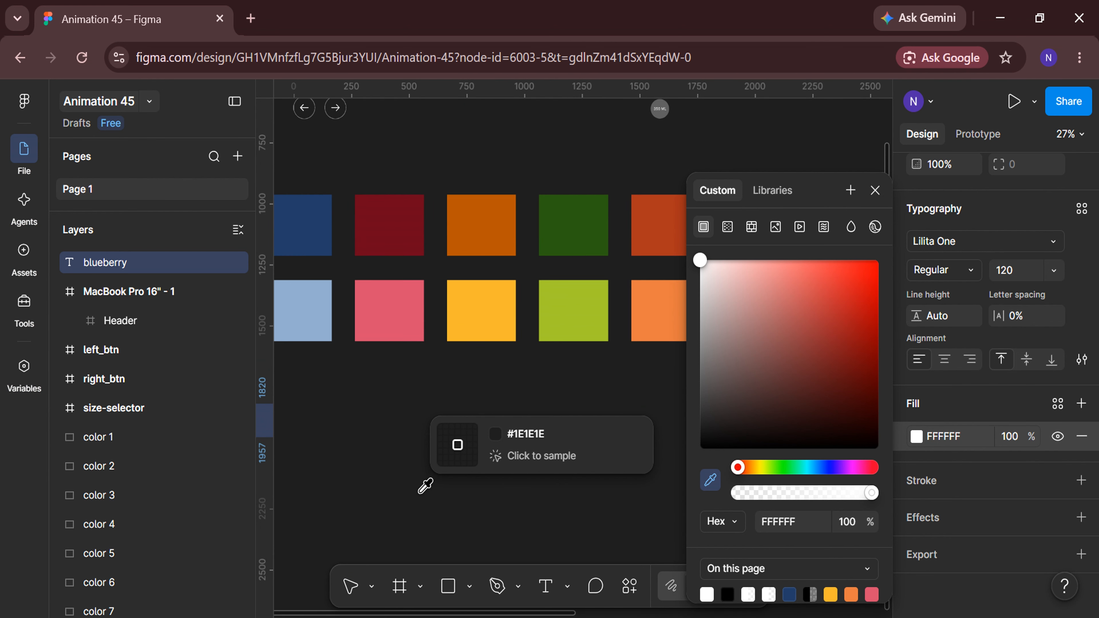
pyautogui.click(351, 309)
pyautogui.click(675, 521)
pyautogui.hscroll(10, 682, 526)
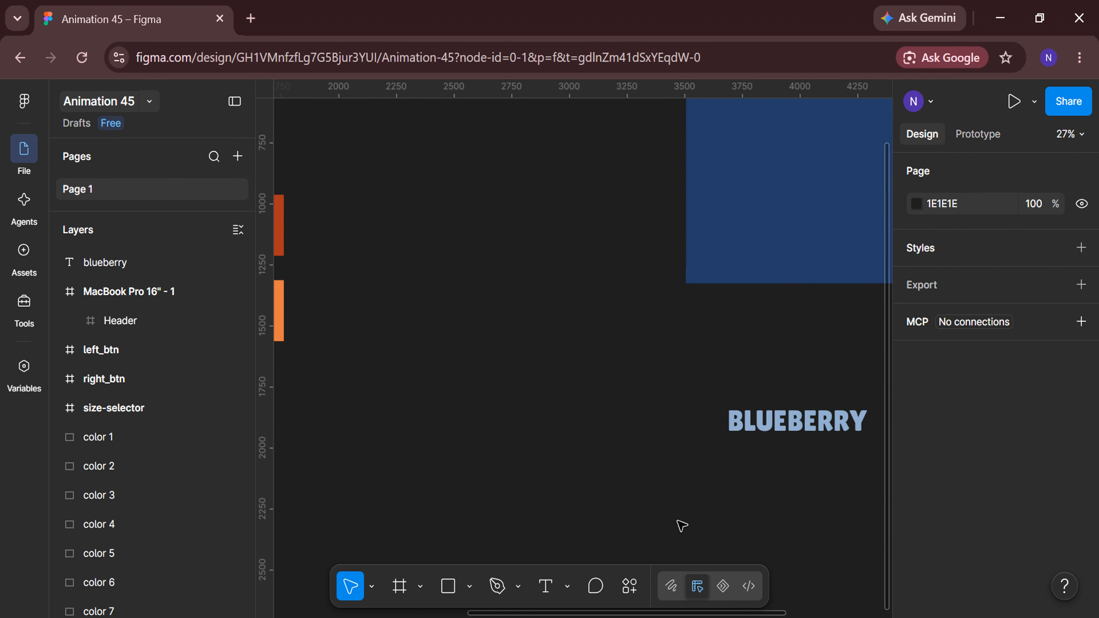
# Duplicate the BLUEBERRY text directly beneath the original and replace the copy's wording with "sparkling tonic".
pyautogui.hscroll(8, 681, 525)
pyautogui.scroll(-5, 681, 526)
pyautogui.click(655, 311)
pyautogui.scroll(5, 655, 311)
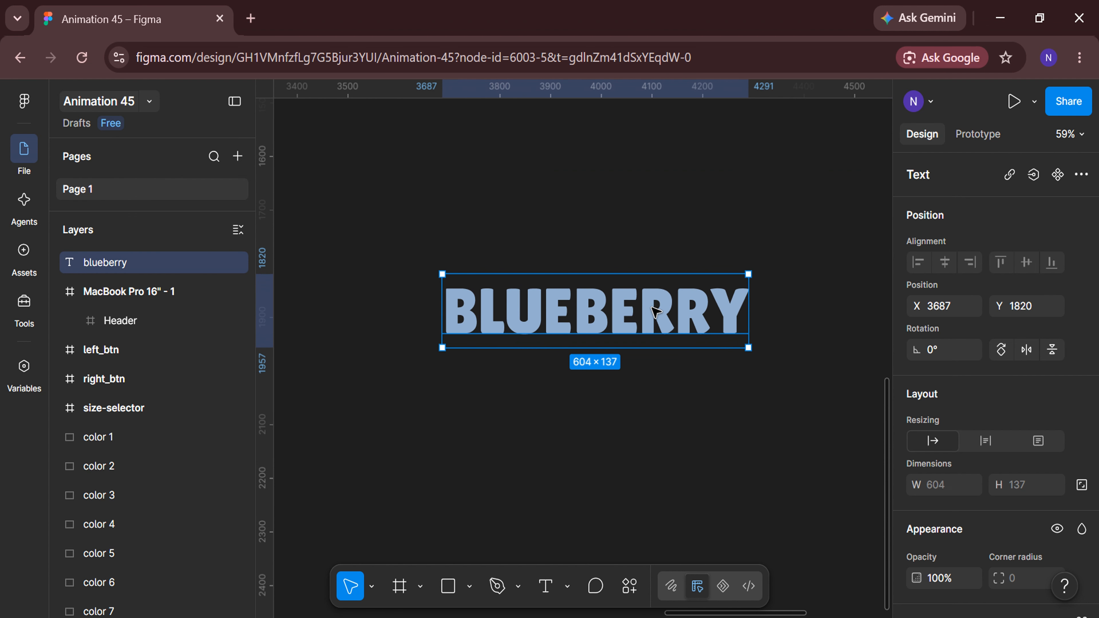
pyautogui.moveTo(656, 311); pyautogui.dragTo(656, 406)
pyautogui.doubleClick(656, 405)
pyautogui.press('BackSpace')
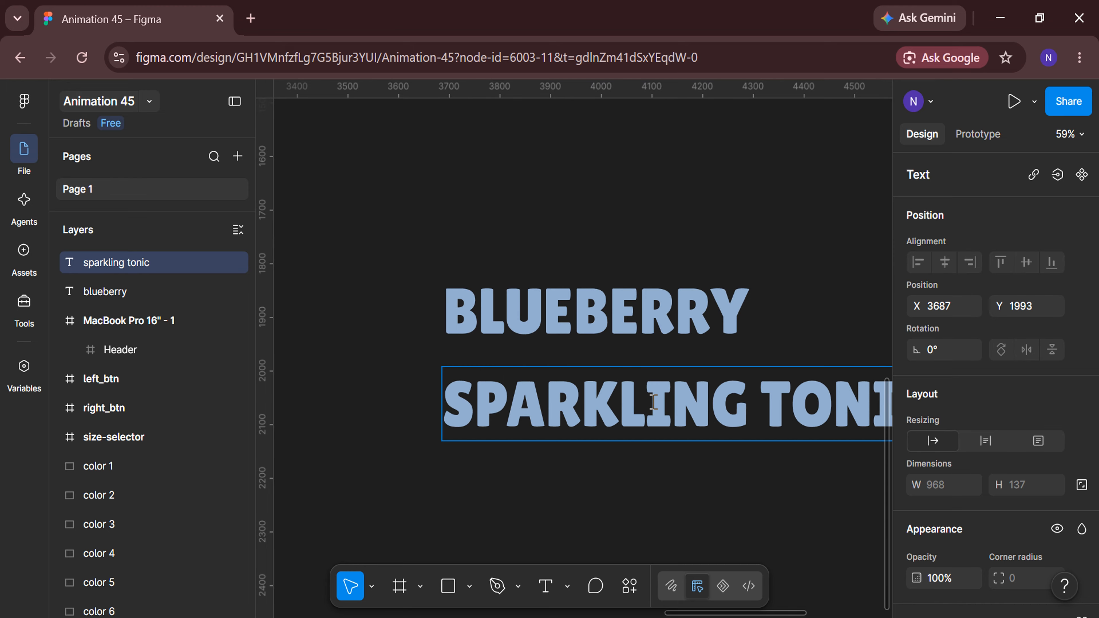
# Set the font size of the whole SPARKLING TONIC text to 75.
pyautogui.hotkey('ctrl', 'a')
pyautogui.hscroll(3, 707, 483)
pyautogui.scroll(-5, 959, 412)
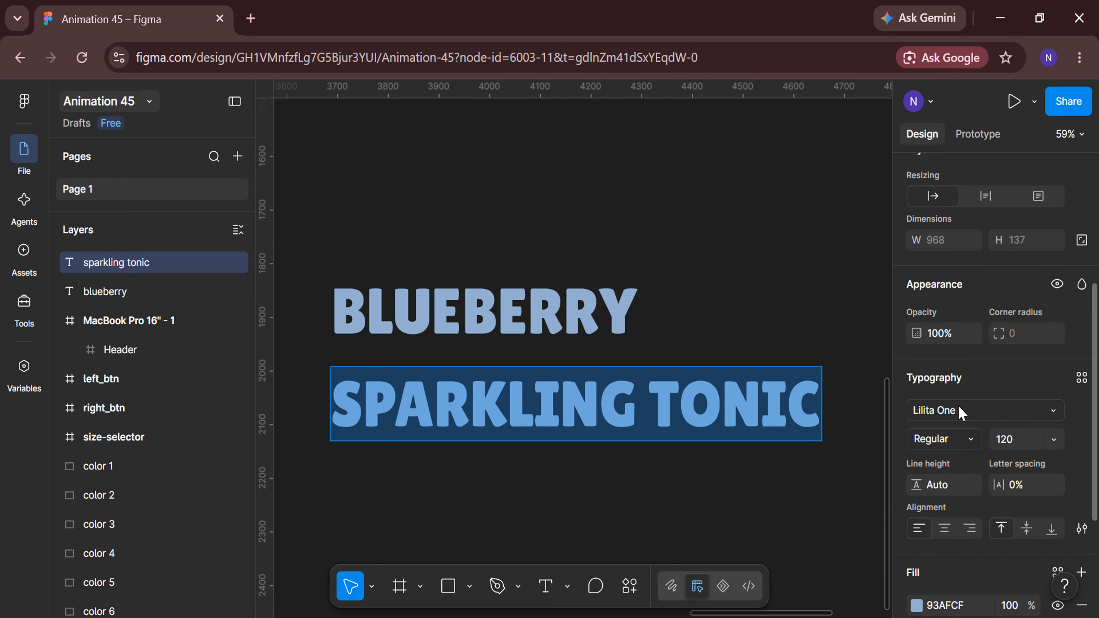
pyautogui.press('Return')
pyautogui.scroll(-2, 1026, 385)
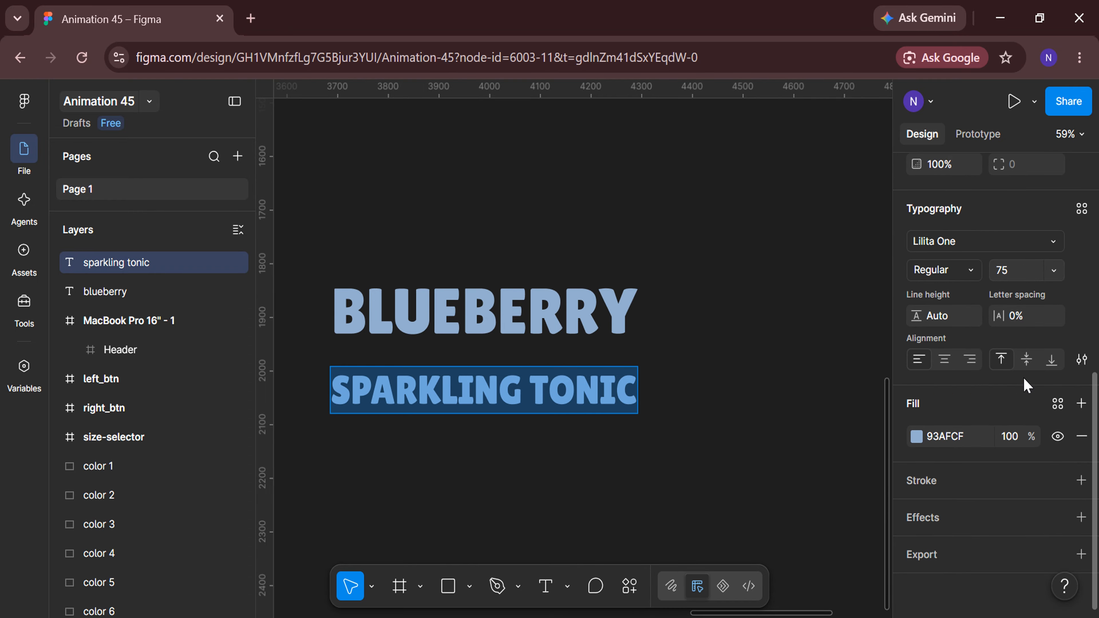
# Give SPARKLING TONIC an outside stroke of weight 2 in 93AFCF and remove its fill.
pyautogui.click(1001, 500)
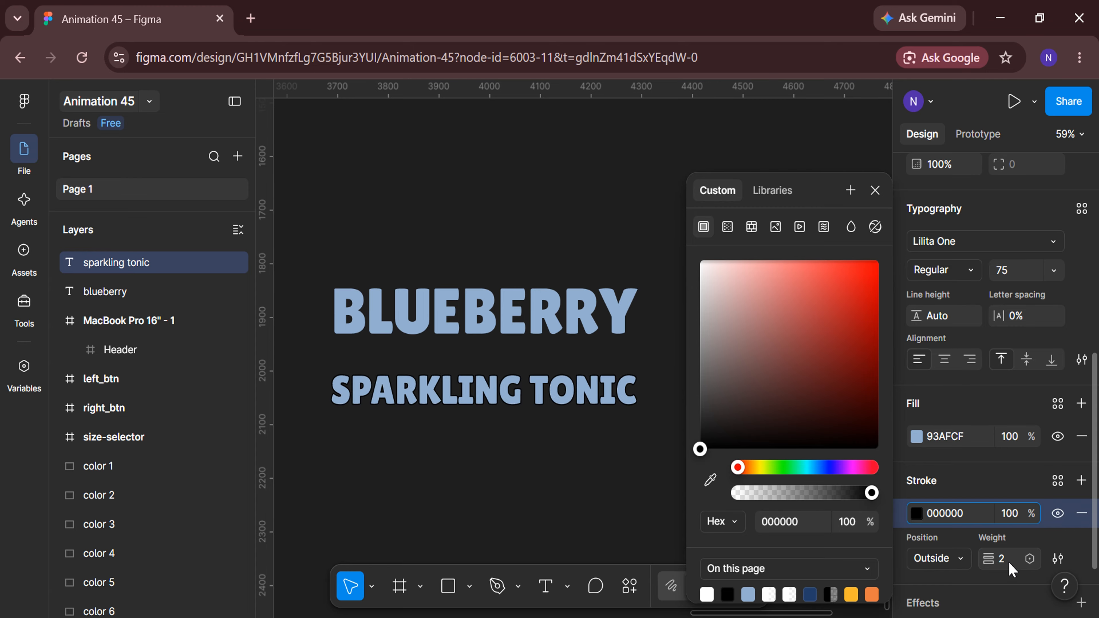
pyautogui.click(978, 441)
pyautogui.hotkey('ctrl', 'c')
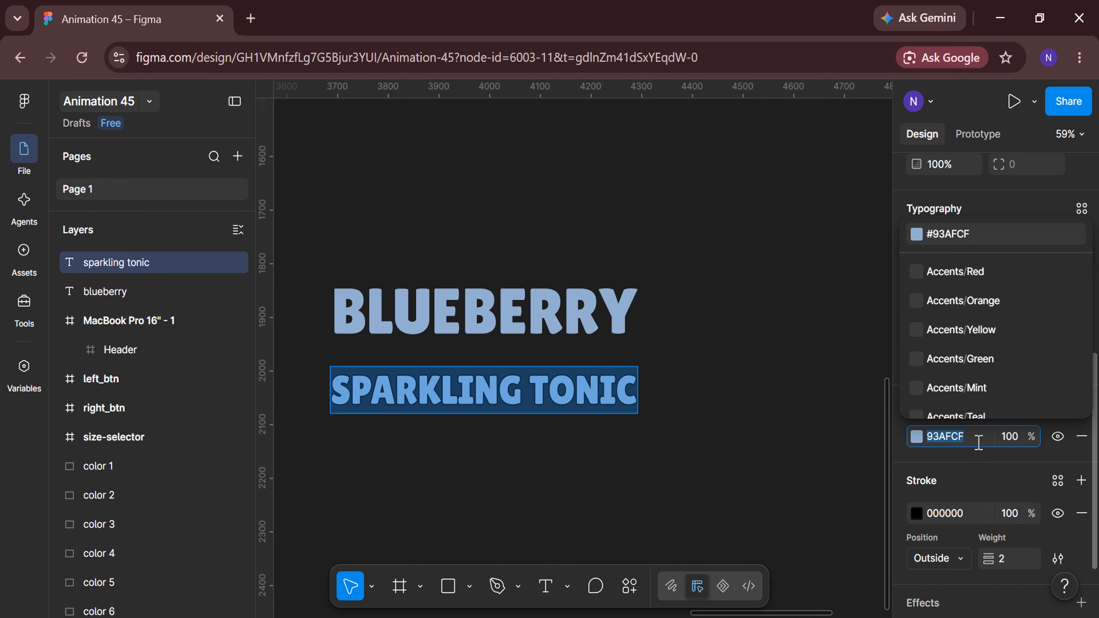
pyautogui.click(969, 515)
pyautogui.hotkey('ctrl', 'v')
pyautogui.press('Return')
pyautogui.click(1082, 436)
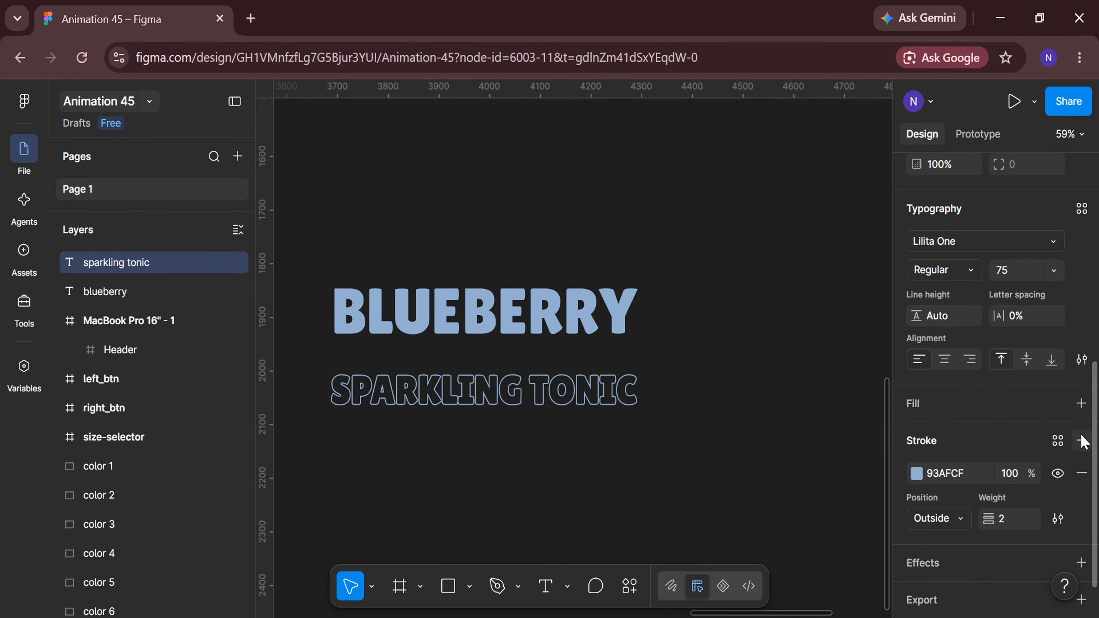
# Move SPARKLING TONIC closer beneath BLUEBERRY, and set the vertical spacing between the two texts to 0.
pyautogui.click(779, 434)
pyautogui.hscroll(-1, 617, 467)
pyautogui.scroll(3, 565, 388)
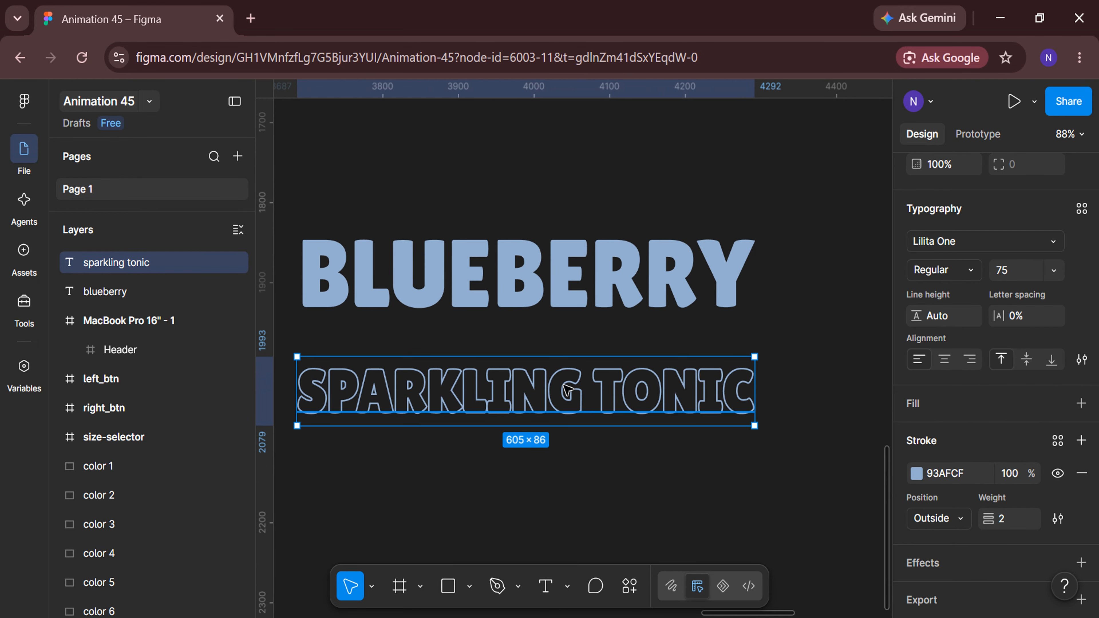
pyautogui.moveTo(564, 384); pyautogui.dragTo(566, 366)
pyautogui.keyDown('shift'); pyautogui.click(160, 294); pyautogui.keyUp('shift')
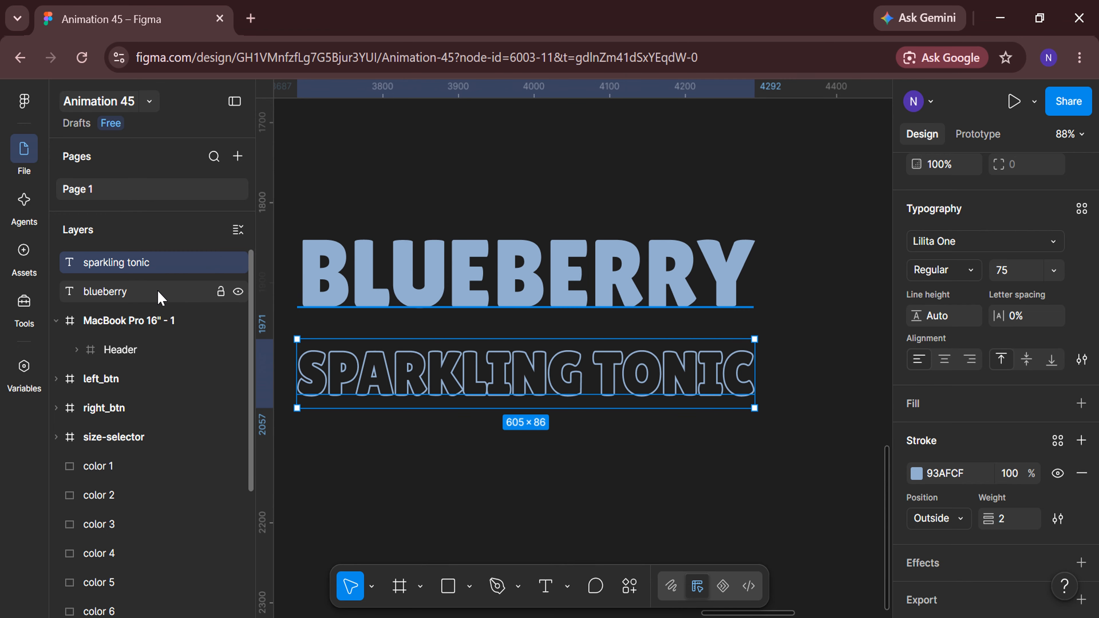
pyautogui.scroll(10, 954, 298)
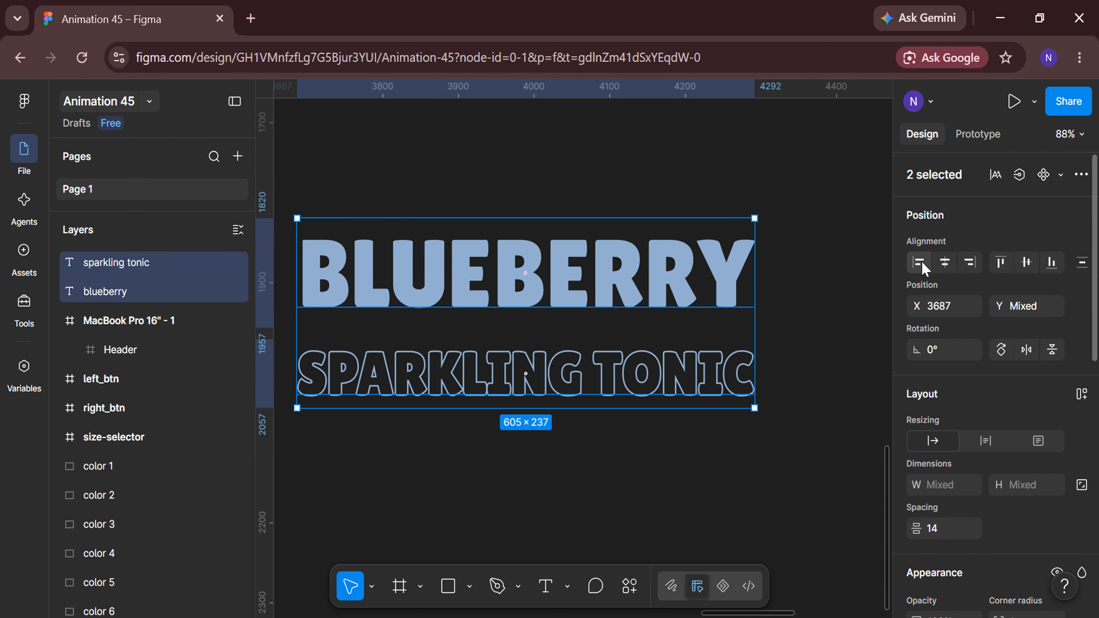
pyautogui.click(964, 535)
pyautogui.write('0')
pyautogui.press('Return')
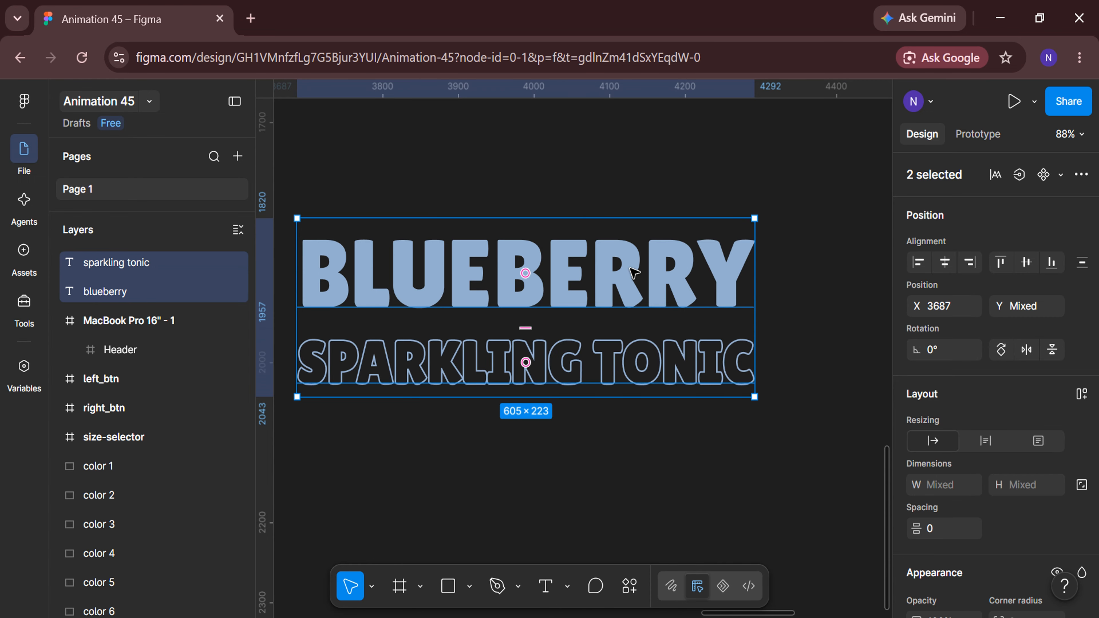
# Group the BLUEBERRY and SPARKLING TONIC texts.
pyautogui.rightClick(632, 272)
pyautogui.click(683, 361)
pyautogui.hscroll(-3, 669, 366)
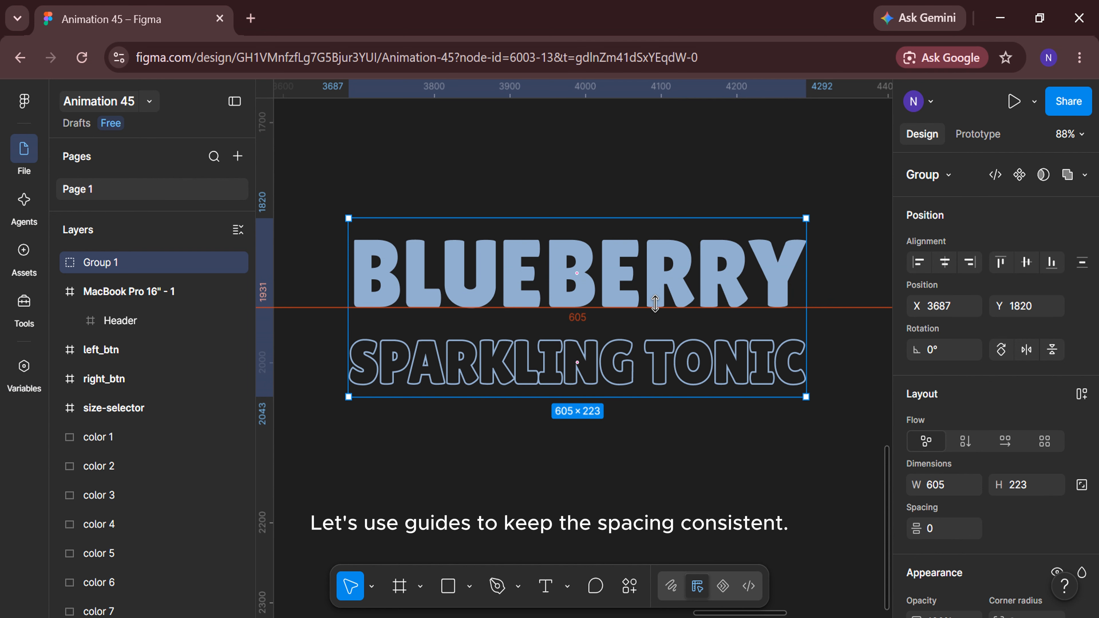
# Place horizontal guides along the bottom of the BLUEBERRY letters and the top of the SPARKLING TONIC letters.
pyautogui.moveTo(655, 304); pyautogui.dragTo(621, 342)
pyautogui.click(623, 466)
pyautogui.scroll(-3, 684, 506)
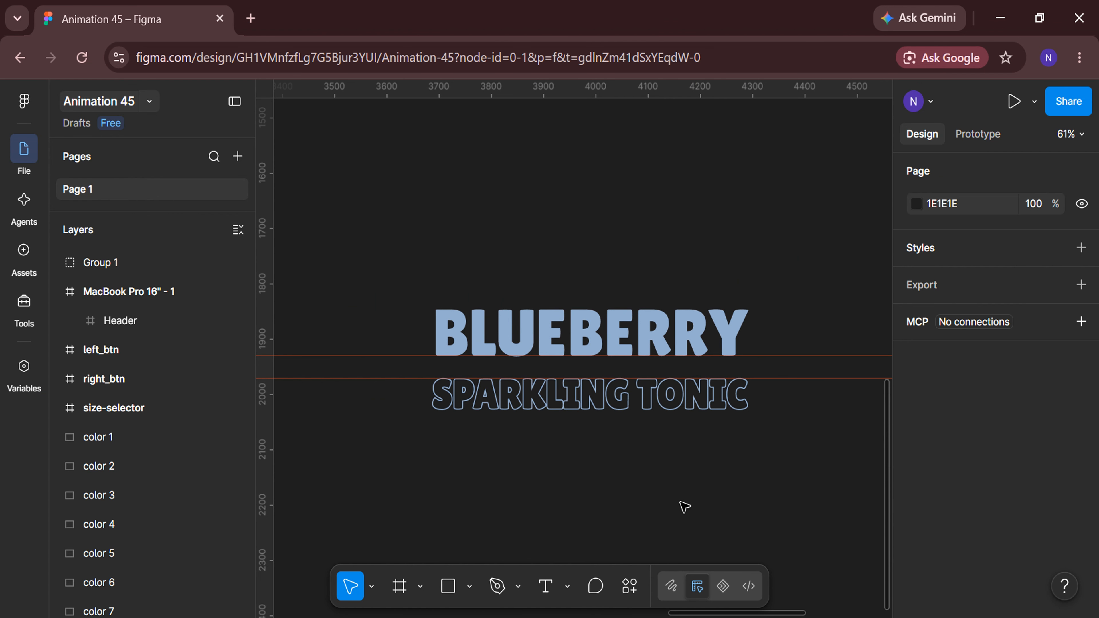
# Duplicate the flavor title group and move the copy beside the original to X 4387, keeping Y 1820.
pyautogui.hscroll(5, 685, 506)
pyautogui.click(484, 338)
pyautogui.hotkey('ctrl', 'd')
pyautogui.scroll(-2, 485, 338)
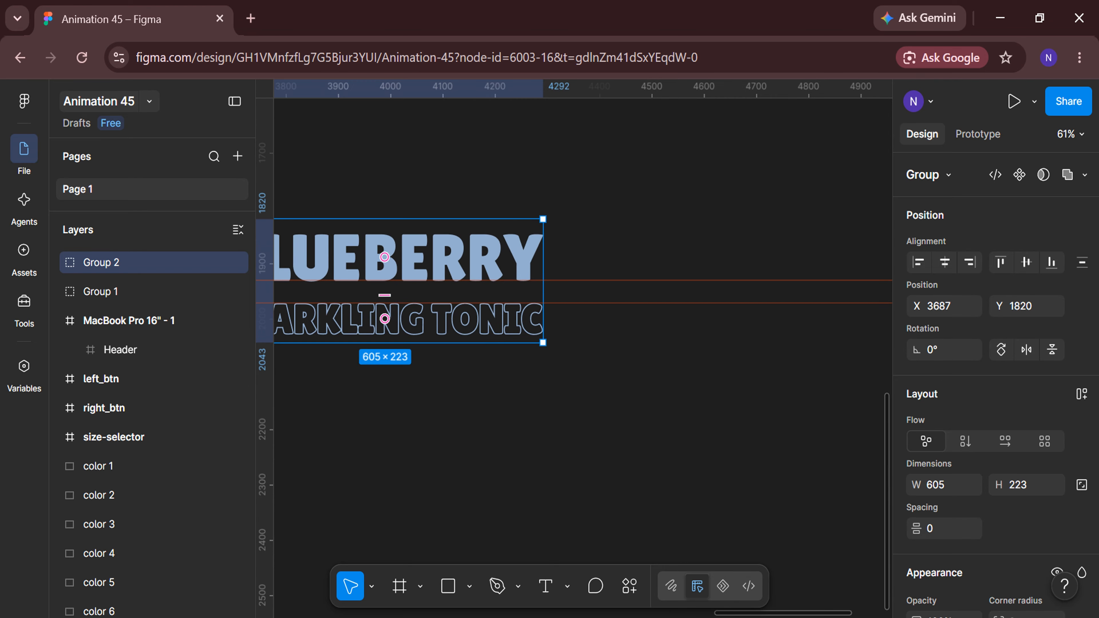
pyautogui.moveTo(346, 311); pyautogui.dragTo(713, 311)
pyautogui.hscroll(3, 708, 415)
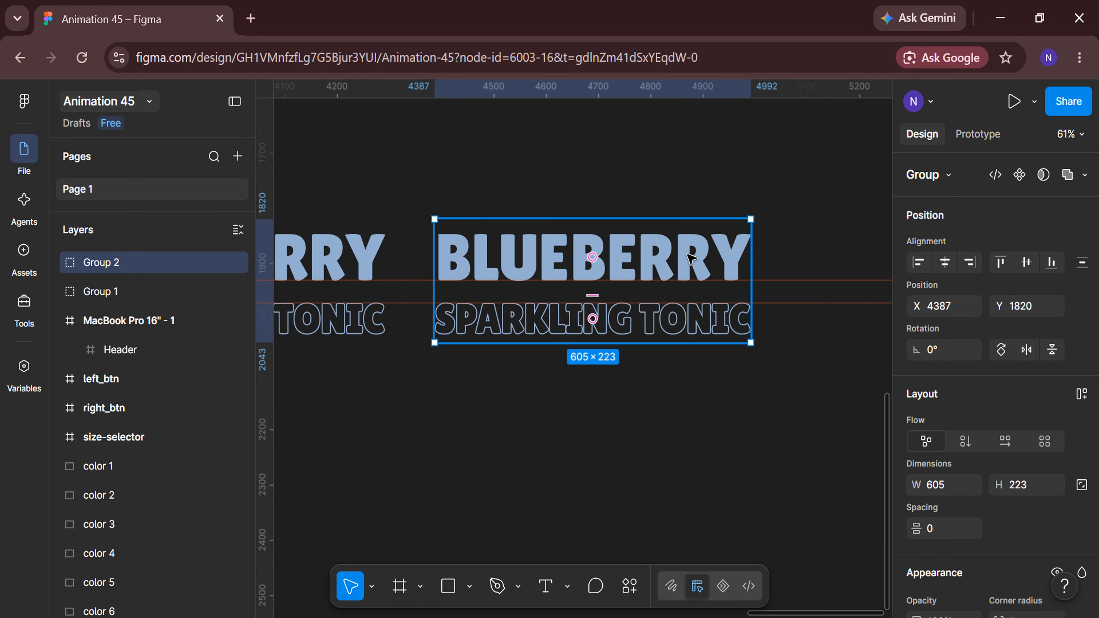
# Replace the heading text in the duplicated group with "raspberry".
pyautogui.doubleClick(692, 259)
pyautogui.write('raspberry')
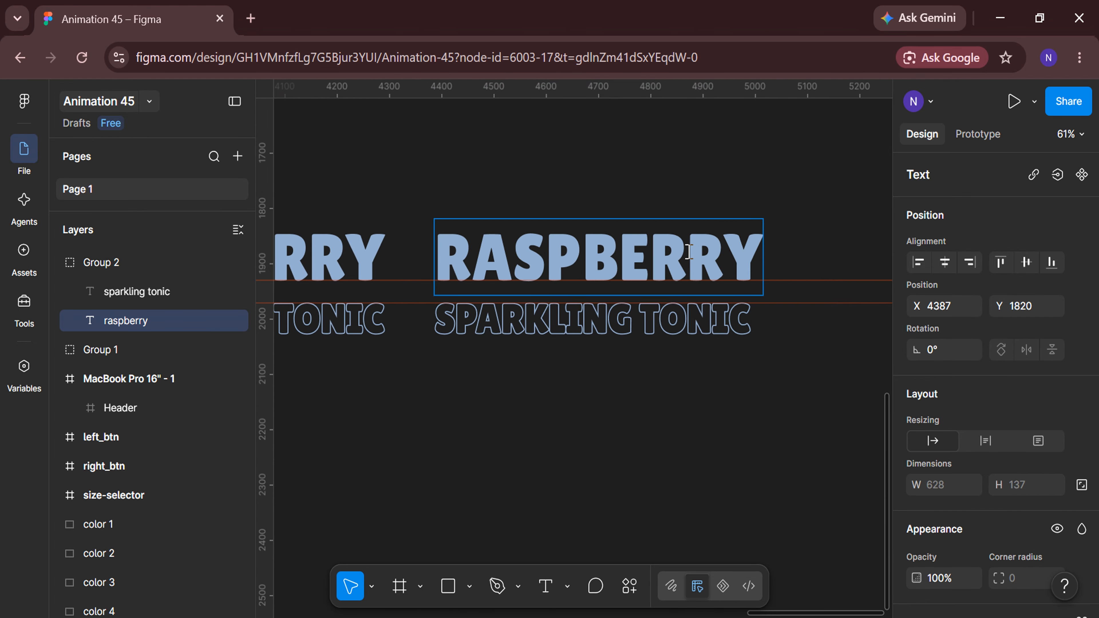
# Recolor the raspberry title group, fill and outline together, to D94C6E sampled from the pink palette swatch.
pyautogui.press('Escape')
pyautogui.click(138, 264)
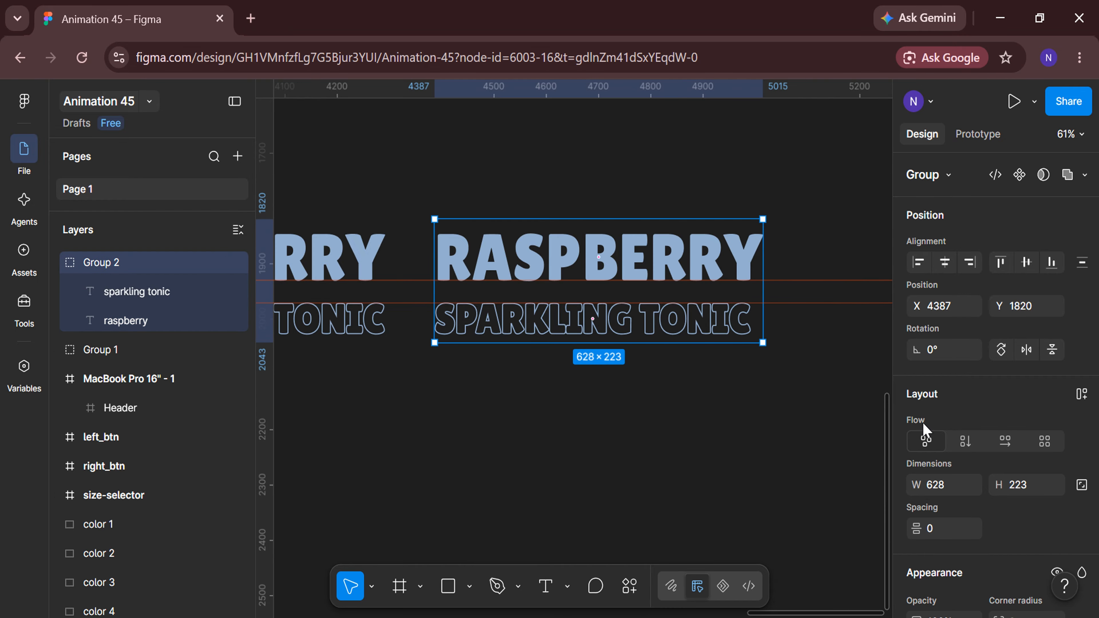
pyautogui.scroll(-10, 923, 429)
pyautogui.click(916, 511)
pyautogui.click(711, 480)
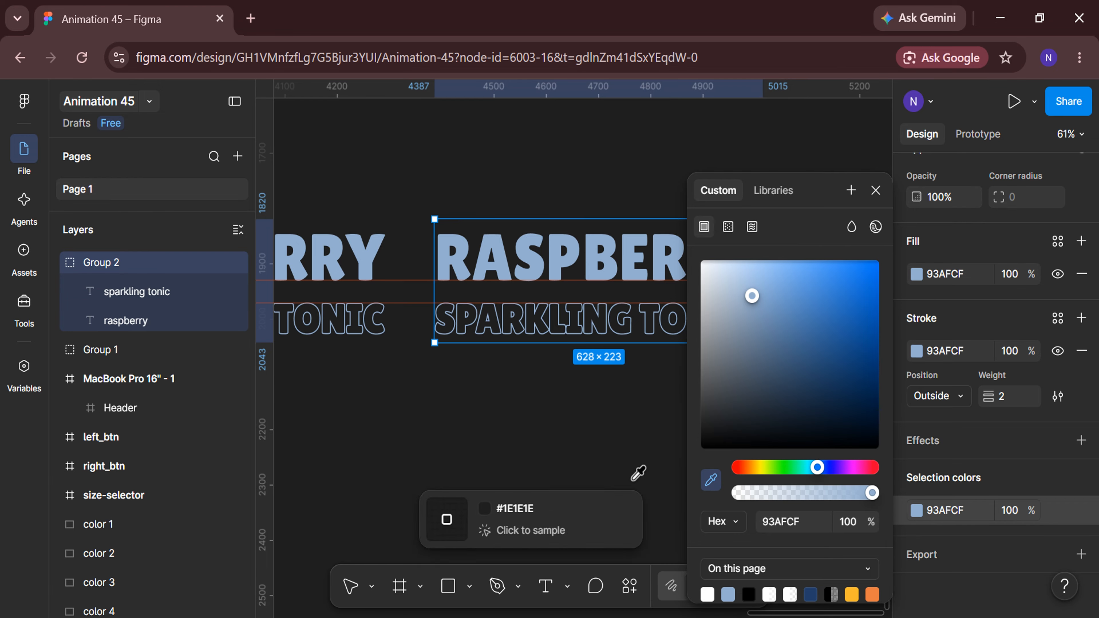
pyautogui.scroll(-5, 632, 481)
pyautogui.hscroll(-7, 489, 500)
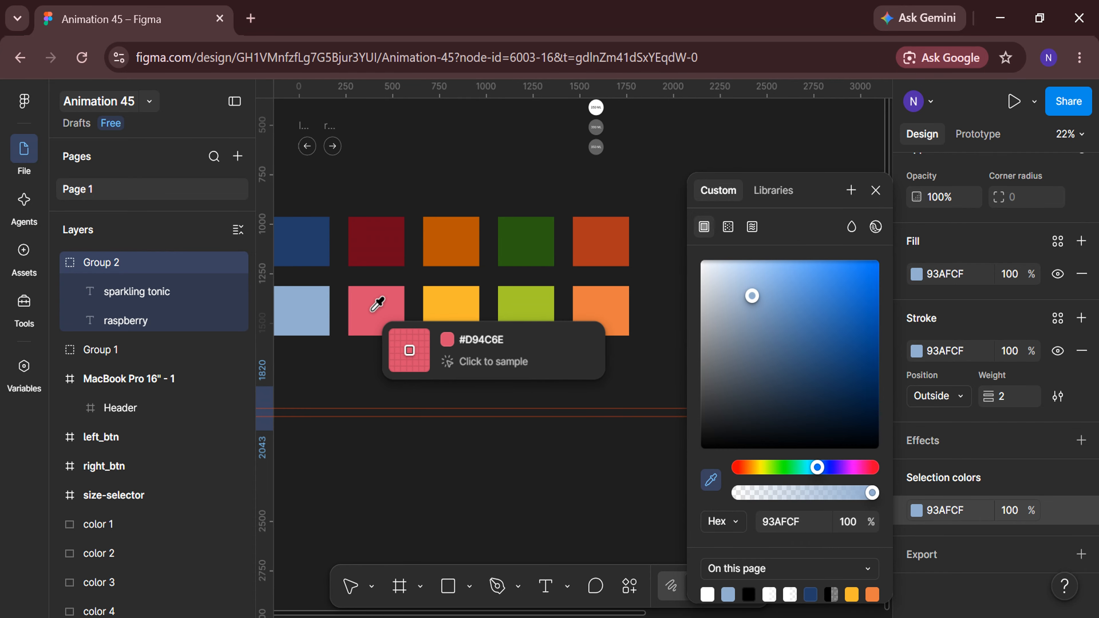
pyautogui.click(377, 304)
pyautogui.click(506, 487)
# Duplicate the raspberry title group to X 5539, Y 1820, and replace the copy's heading text with "mango".
pyautogui.hscroll(15, 503, 486)
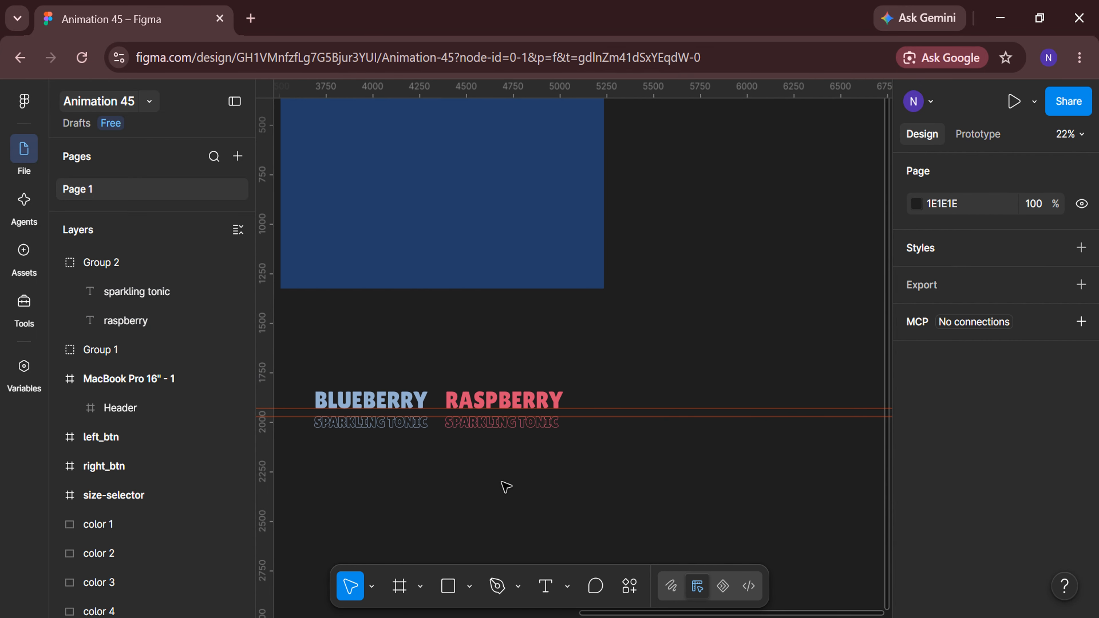
pyautogui.click(476, 402)
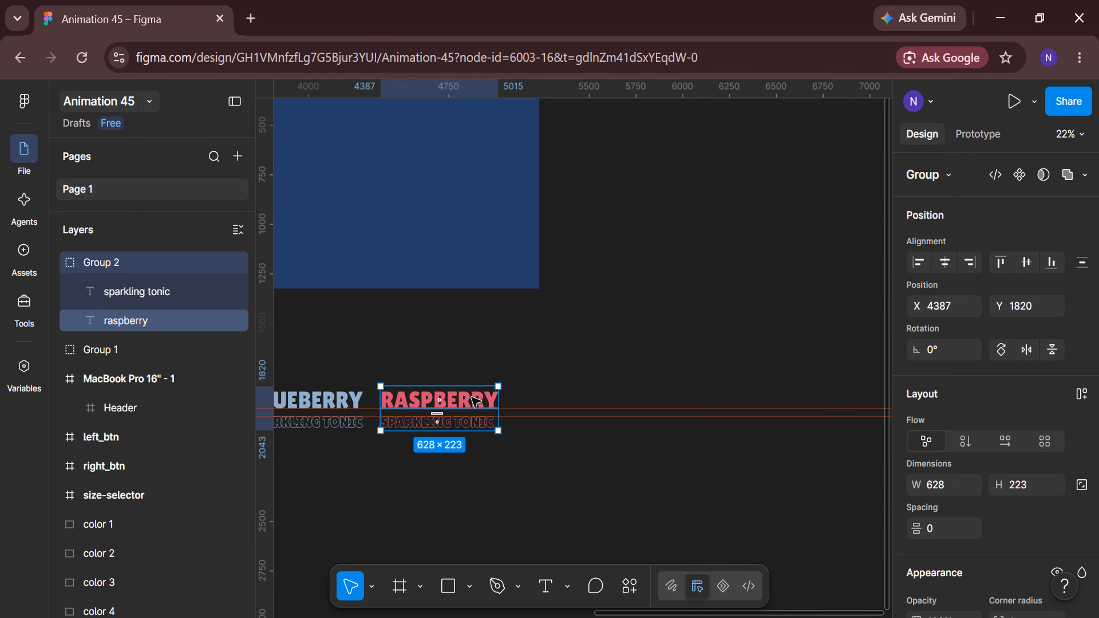
pyautogui.keyDown('alt'); pyautogui.moveTo(476, 402); pyautogui.dragTo(692, 401); pyautogui.keyUp('alt')
pyautogui.scroll(5, 692, 401)
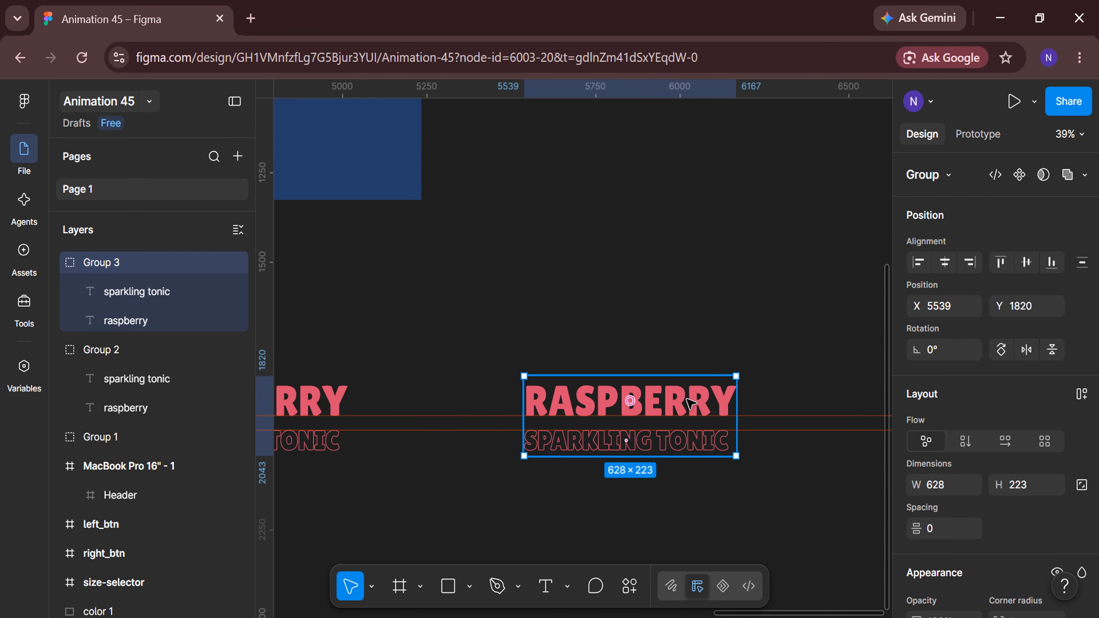
pyautogui.doubleClick(692, 402)
pyautogui.press('BackSpace')
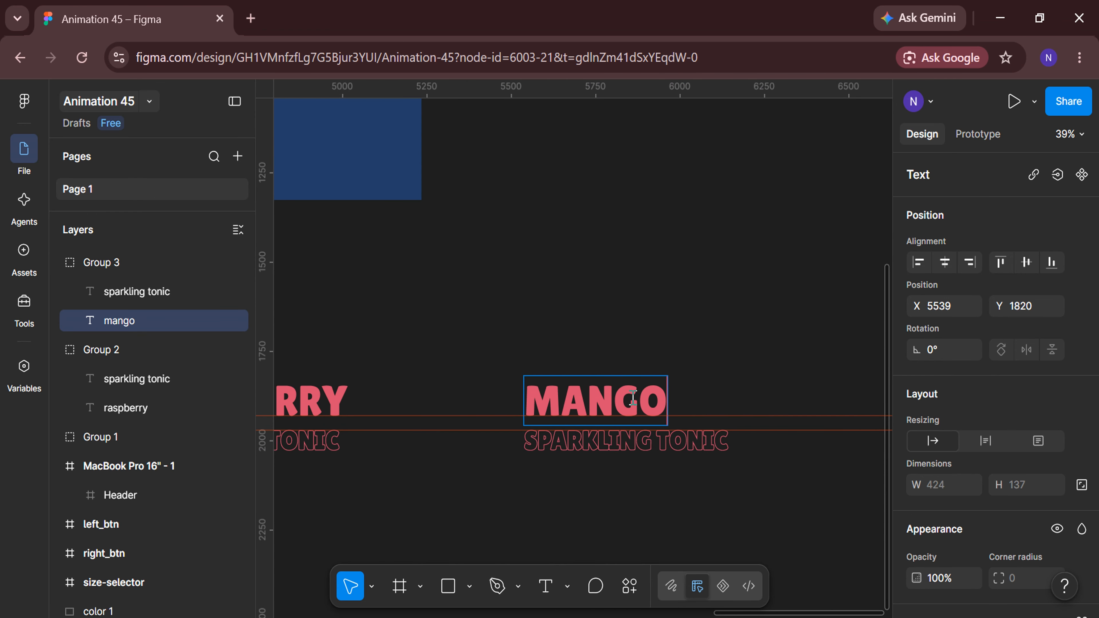
# Set the font size of the mango heading to 170.
pyautogui.scroll(-5, 924, 389)
pyautogui.click(1032, 480)
pyautogui.write('170')
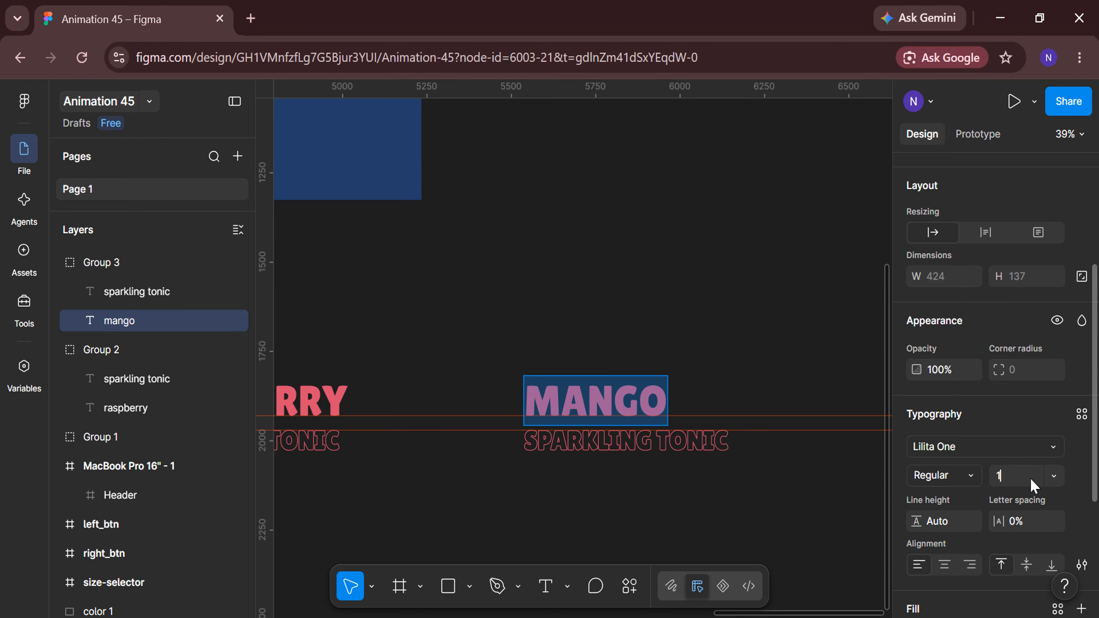
pyautogui.press('Return')
# Move the mango heading up to Y 1774 so its letters rest on the upper guide.
pyautogui.scroll(5, 707, 516)
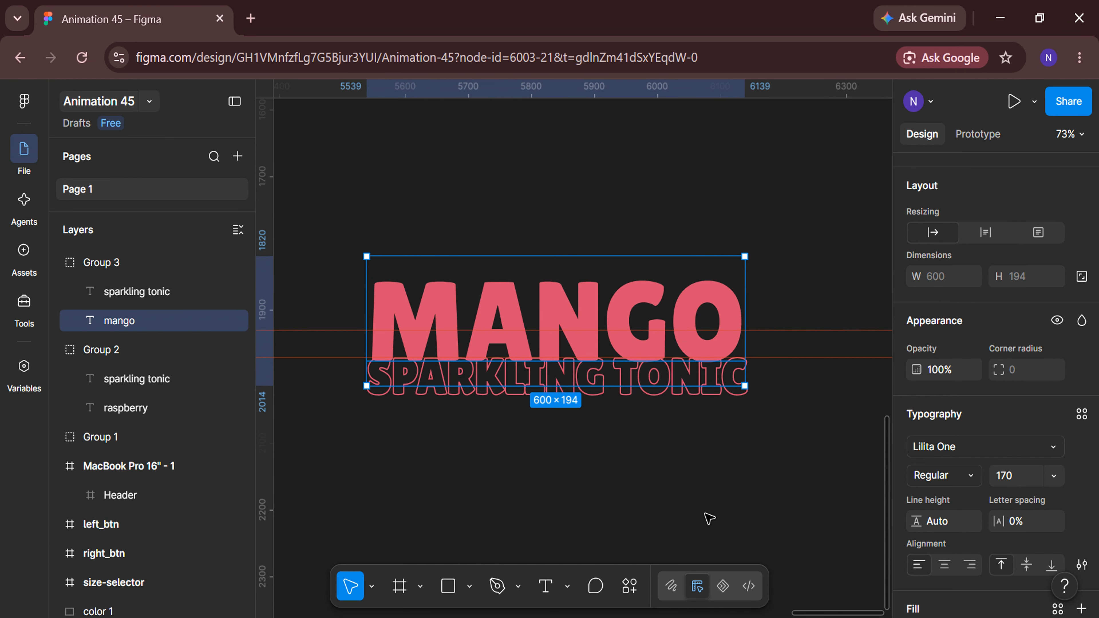
pyautogui.scroll(5, 474, 278)
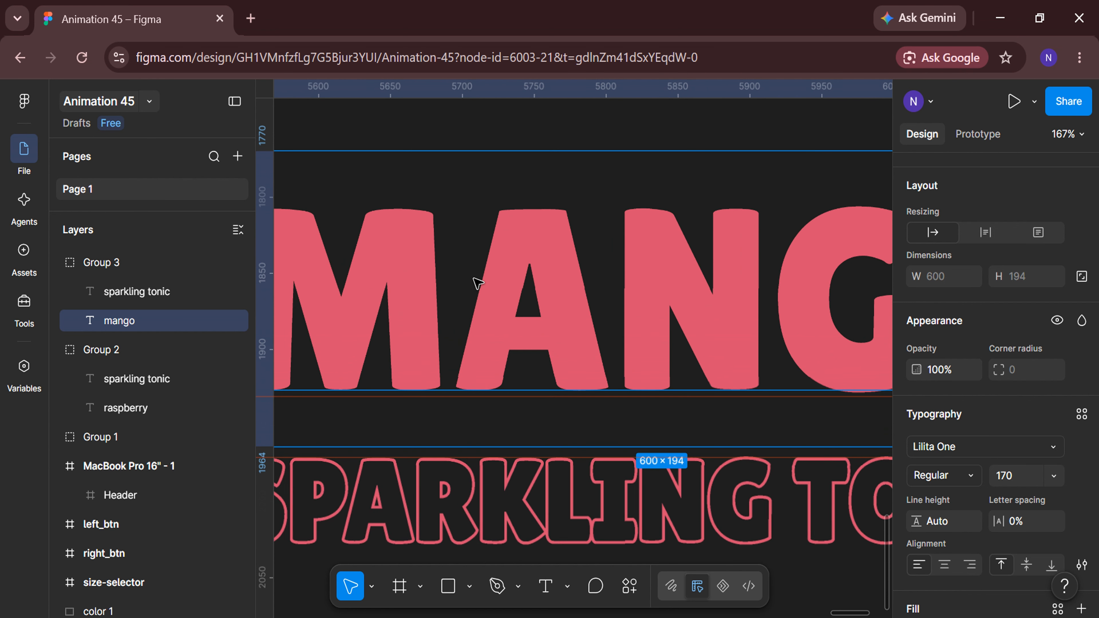
pyautogui.scroll(-5, 495, 303)
pyautogui.scroll(-1, 496, 303)
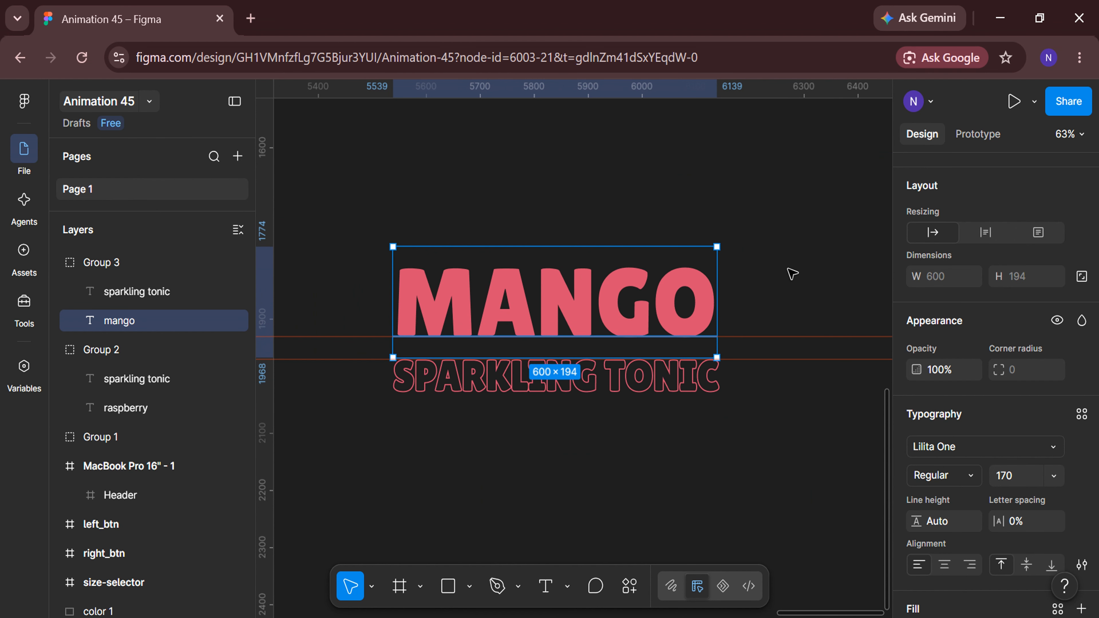
pyautogui.scroll(3, 958, 322)
pyautogui.click(647, 487)
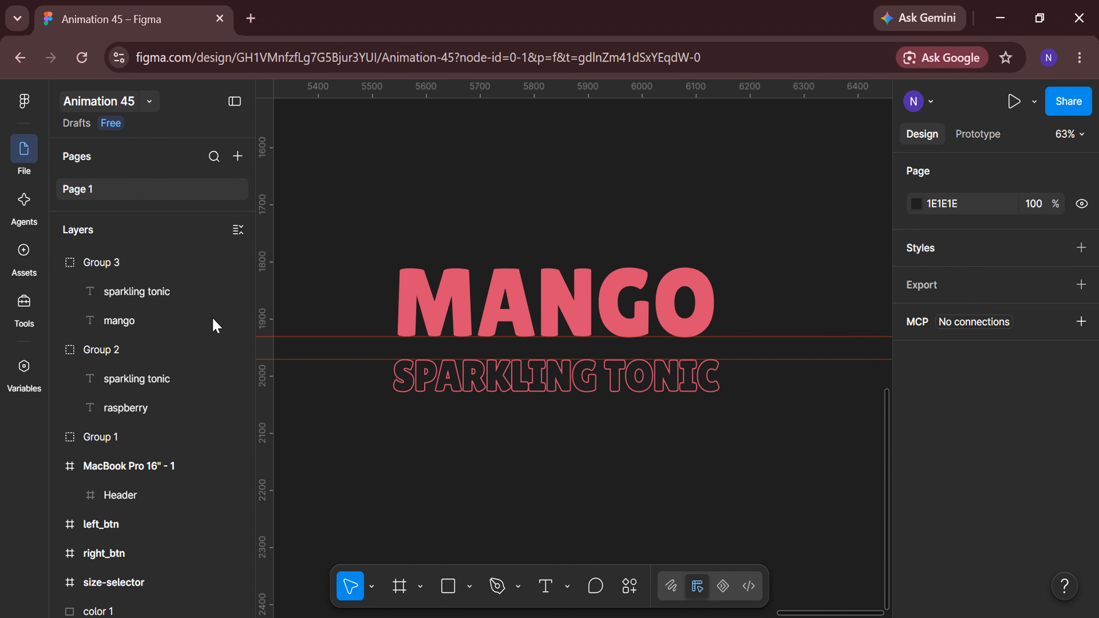
# Recolor the mango title group, fill and outline together, to FBB92F sampled from the yellow palette swatch.
pyautogui.click(134, 265)
pyautogui.scroll(-8, 926, 408)
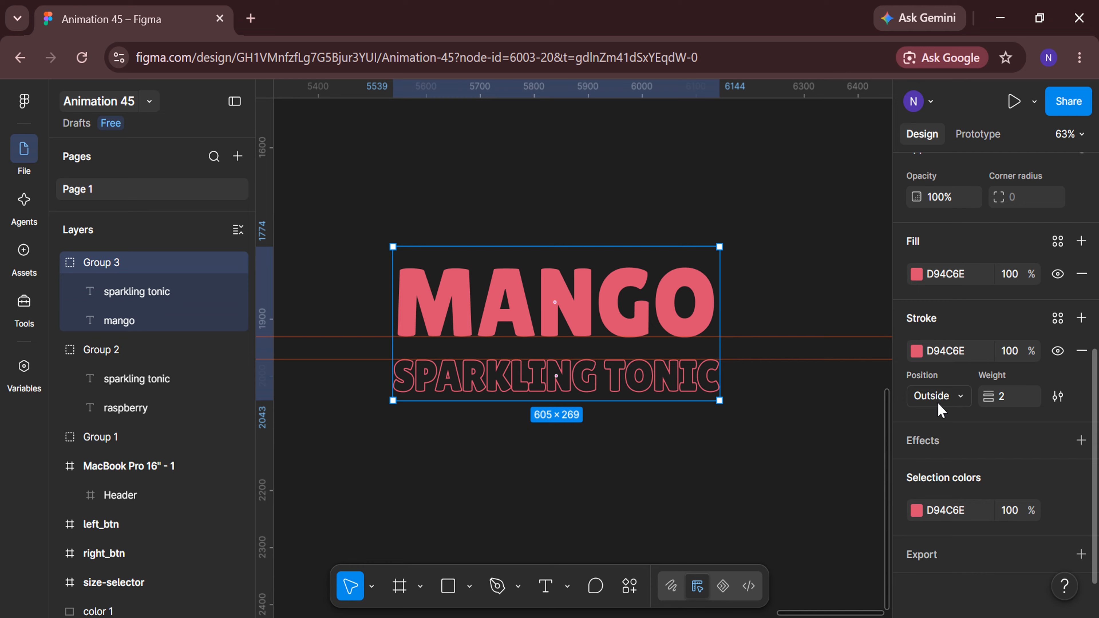
pyautogui.click(917, 511)
pyautogui.scroll(-4, 555, 480)
pyautogui.hscroll(-15, 437, 525)
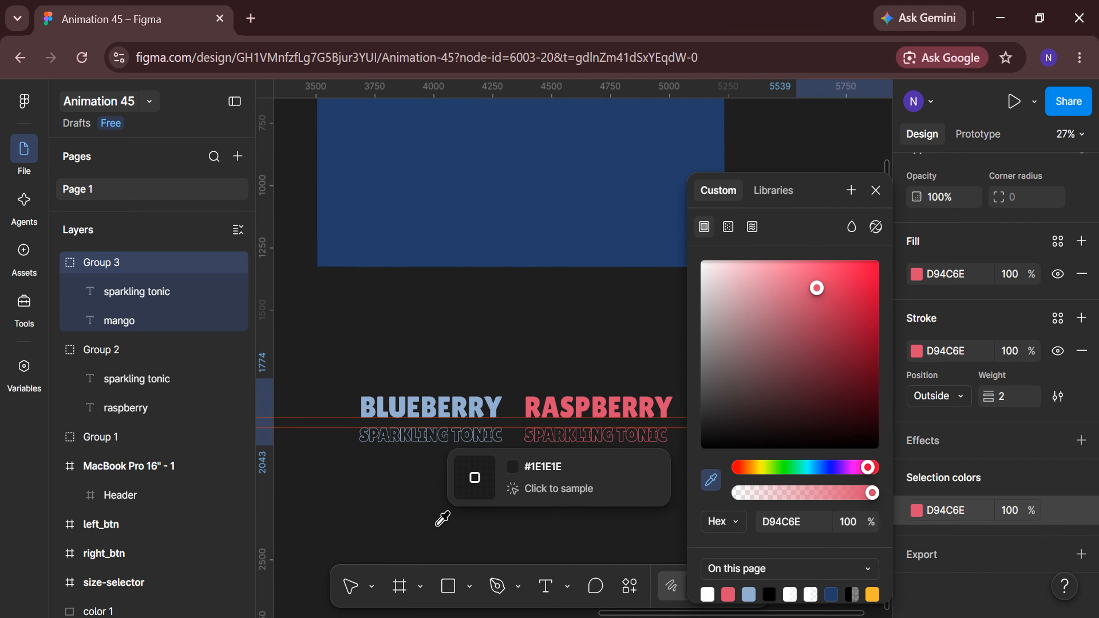
pyautogui.click(392, 321)
pyautogui.click(486, 503)
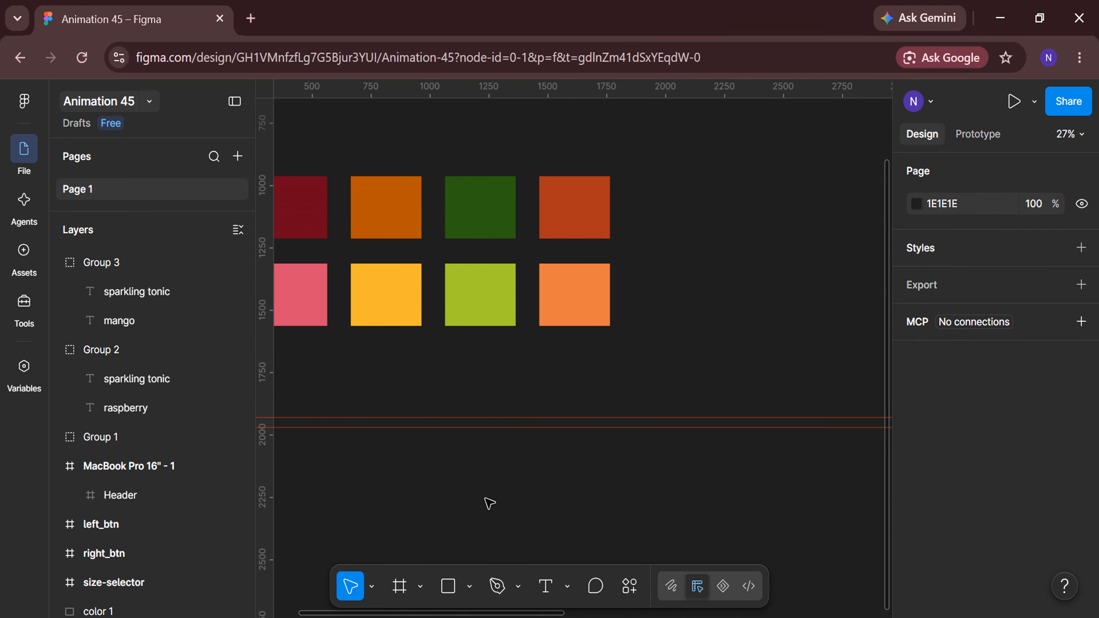
# Duplicate the mango title group and place the copy beside it at X 6278, Y 1774.
pyautogui.hscroll(20, 487, 502)
pyautogui.hscroll(2, 490, 503)
pyautogui.click(499, 407)
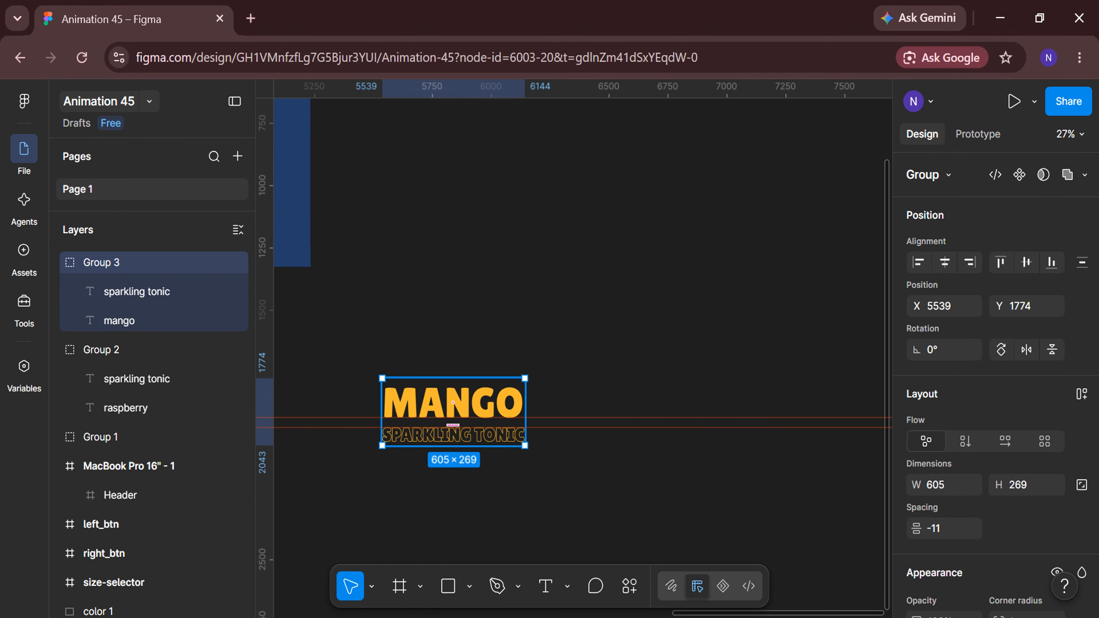
pyautogui.scroll(3, 499, 405)
pyautogui.hotkey('ctrl', 'd')
pyautogui.moveTo(501, 388); pyautogui.dragTo(837, 387)
pyautogui.hscroll(4, 836, 387)
# Replace the heading text in the copied mango group with "lemon lime".
pyautogui.doubleClick(674, 386)
pyautogui.doubleClick(675, 385)
pyautogui.press('BackSpace')
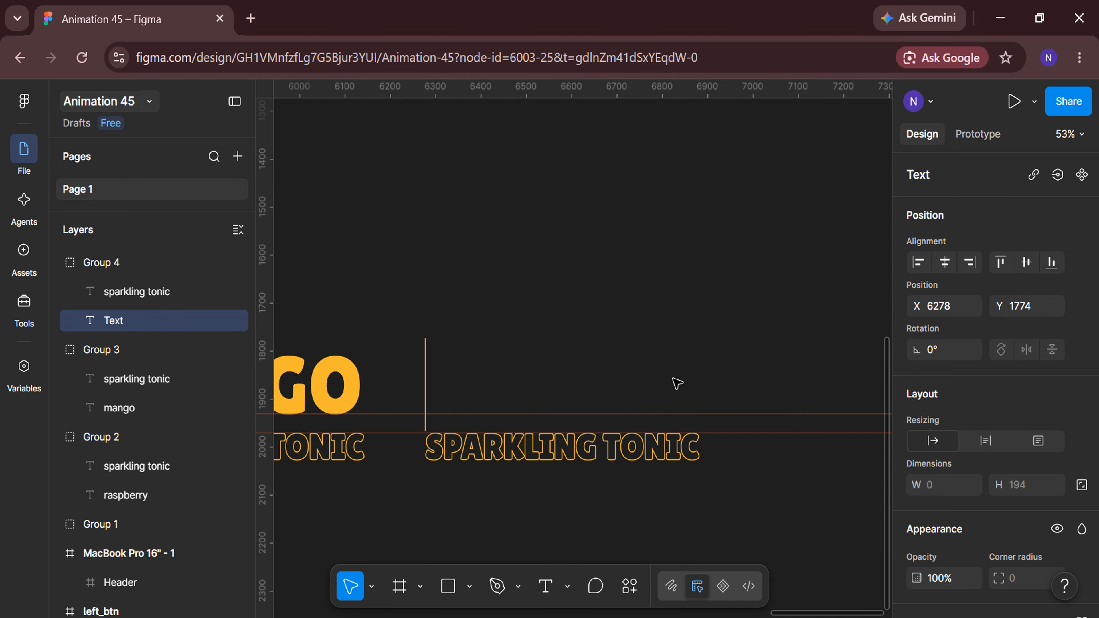
pyautogui.write('lemon lime')
# Set the font size of the lemon lime heading to 110.
pyautogui.hotkey('ctrl', 'a')
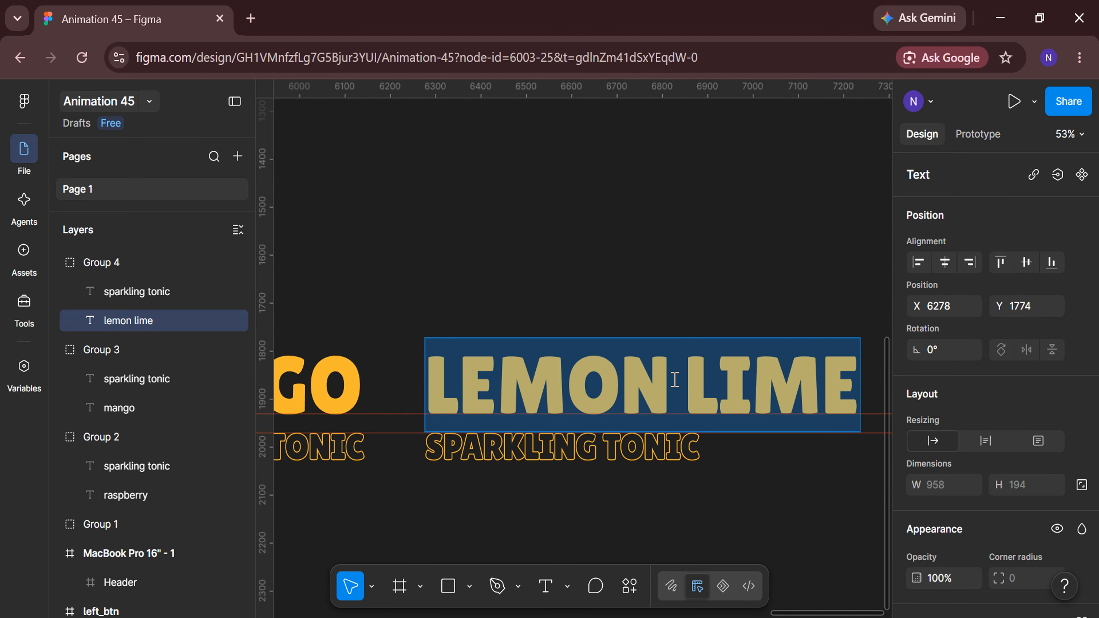
pyautogui.scroll(-5, 1010, 413)
pyautogui.click(1027, 452)
pyautogui.write('110')
pyautogui.press('Return')
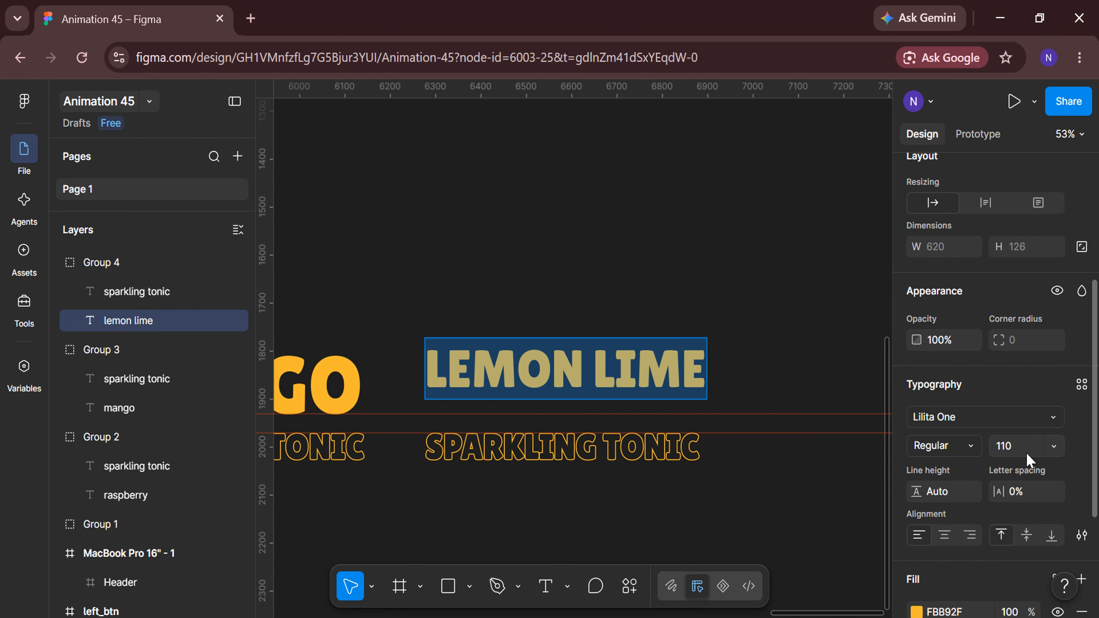
# Move the lemon lime heading down to Y 1829 so its letters rest on the upper guide.
pyautogui.press('Escape')
pyautogui.hotkey('shift', '2')
pyautogui.hotkey('shift', 'Down')
pyautogui.hotkey('shift', 'Down')
pyautogui.hotkey('shift', 'Down')
pyautogui.hotkey('shift', 'Down')
pyautogui.hotkey('shift', 'Down')
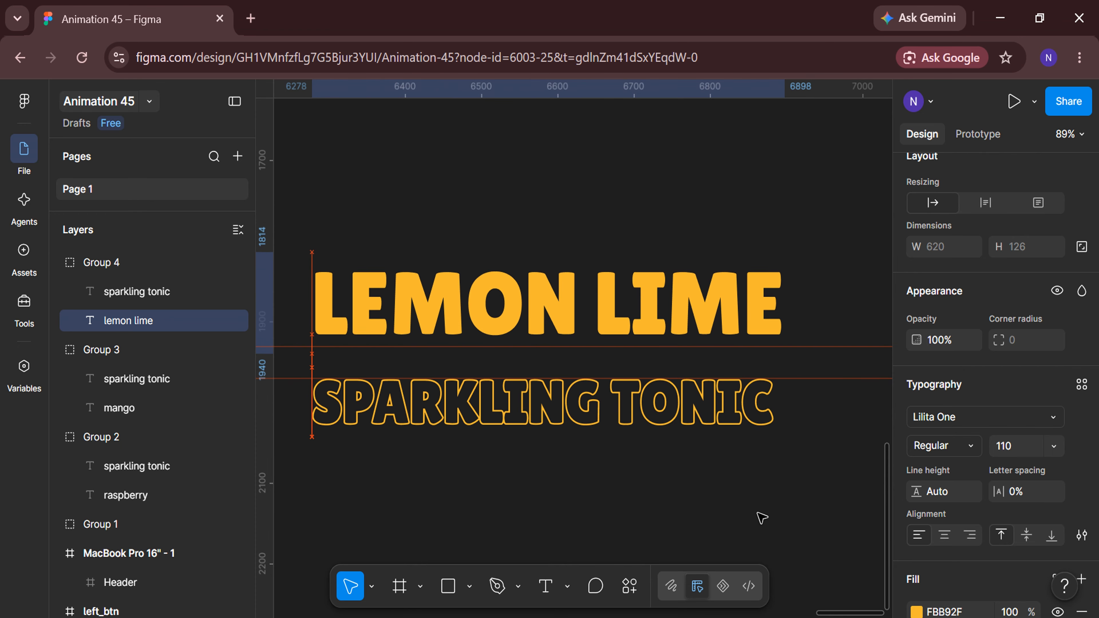
pyautogui.scroll(5, 481, 312)
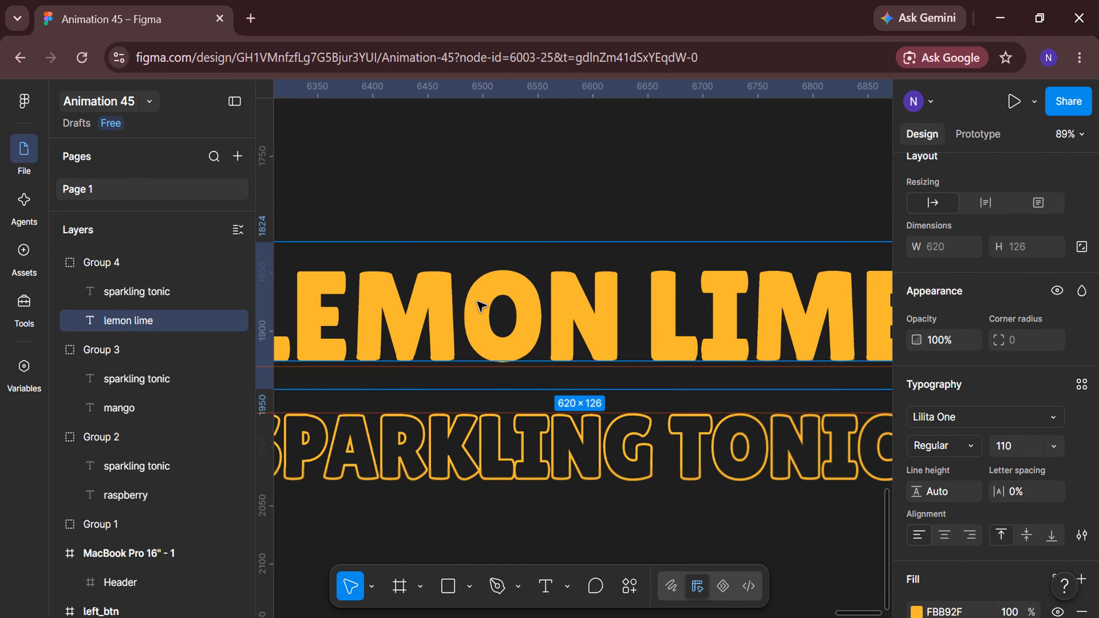
pyautogui.scroll(-5, 481, 312)
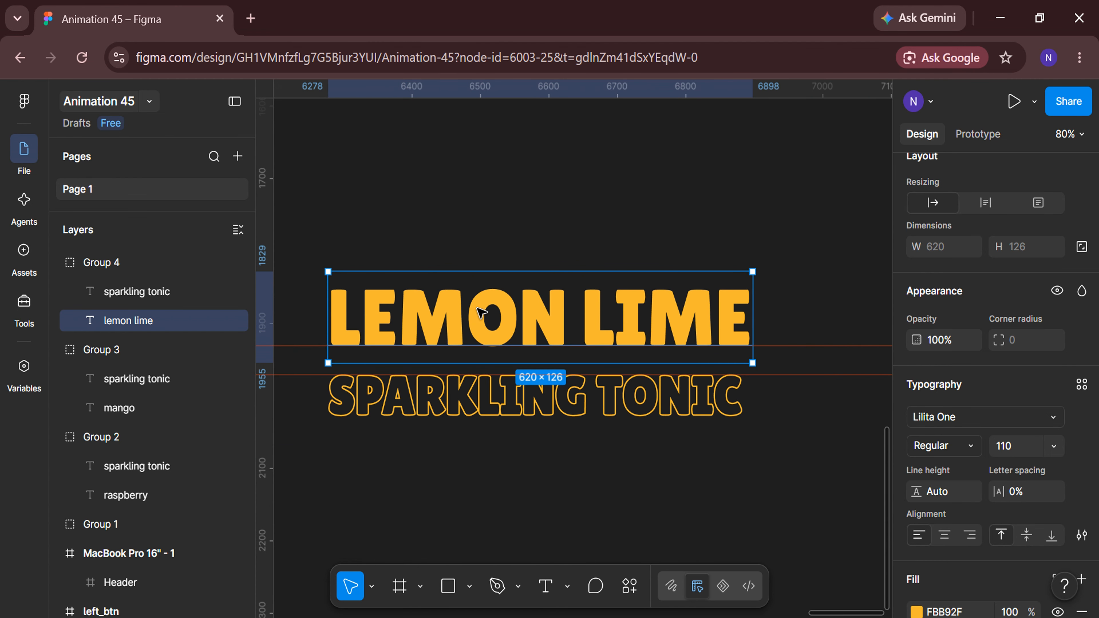
pyautogui.scroll(5, 919, 262)
# Set the font size of the sparkling tonic text below lemon lime to 76.
pyautogui.doubleClick(698, 405)
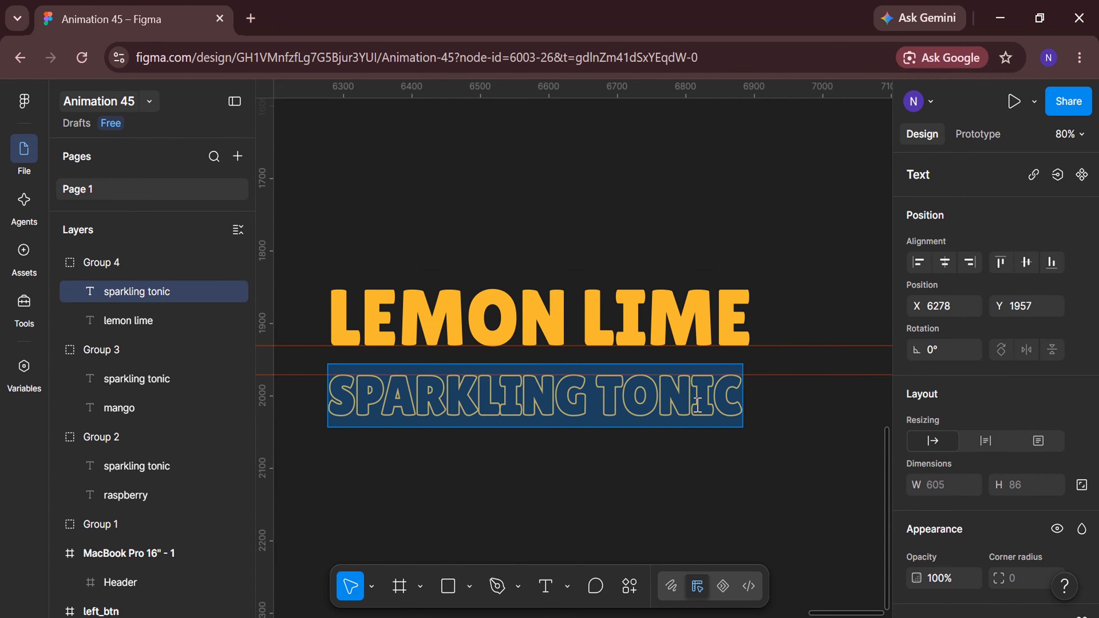
pyautogui.scroll(-7, 1008, 405)
pyautogui.click(1021, 369)
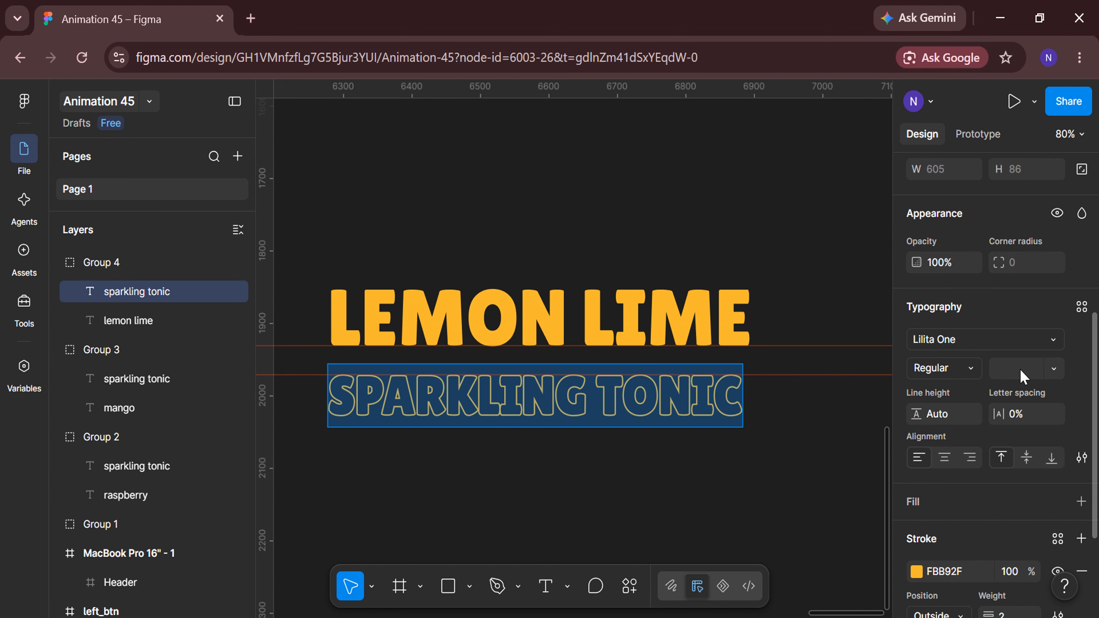
pyautogui.write('76')
pyautogui.press('Return')
pyautogui.scroll(-4, 710, 489)
pyautogui.press('Escape')
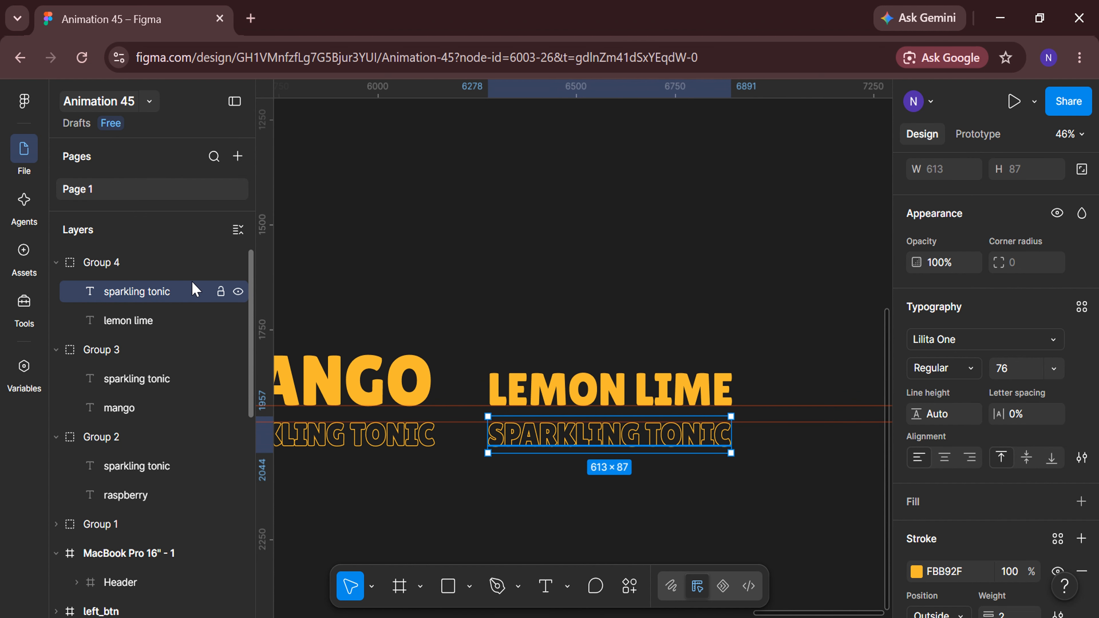
# Recolor the lemon lime title group, fill and outline together, by sampling the light green palette swatch.
pyautogui.click(183, 269)
pyautogui.scroll(-3, 996, 416)
pyautogui.click(916, 511)
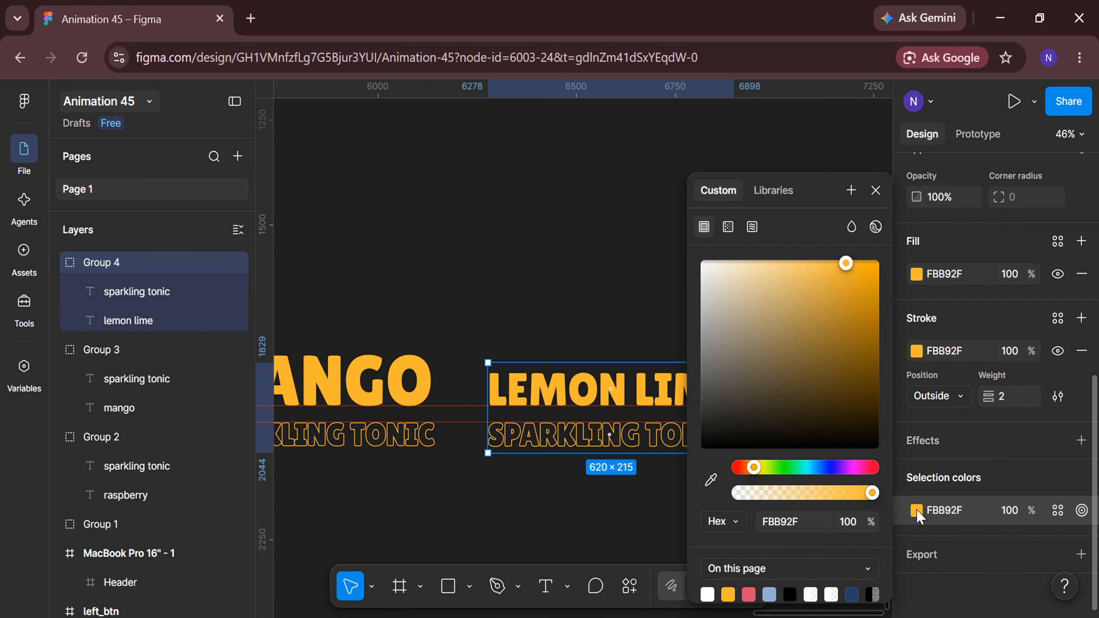
pyautogui.click(711, 479)
pyautogui.scroll(-4, 591, 503)
pyautogui.hscroll(-9, 458, 523)
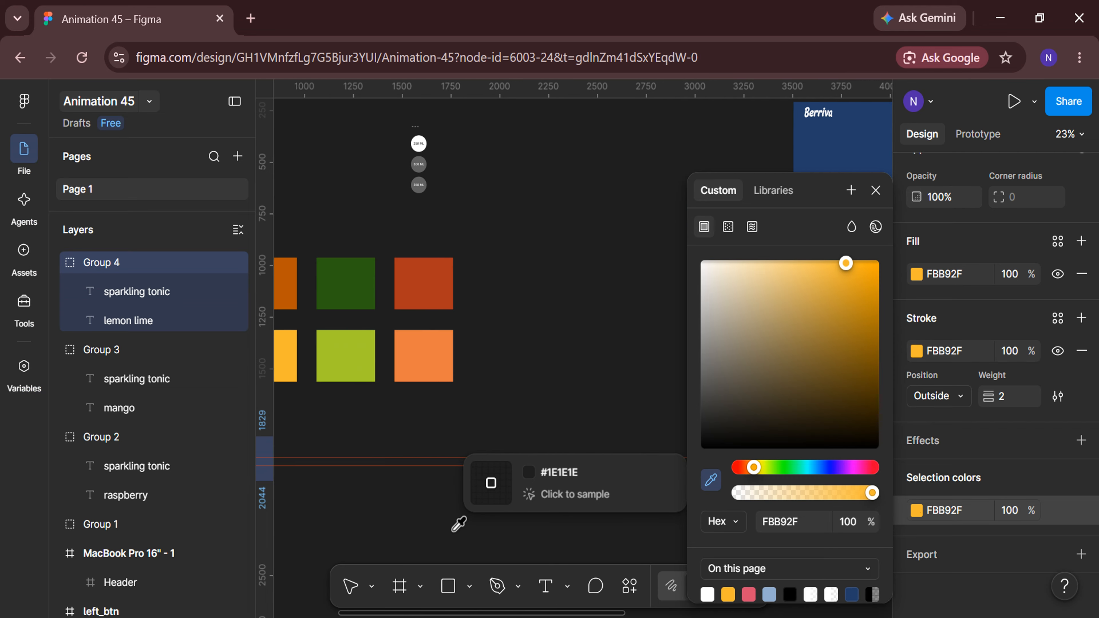
pyautogui.click(365, 361)
pyautogui.click(499, 517)
# Duplicate the lemon lime title group and place the copy beside it at X 7092, Y 1829.
pyautogui.hscroll(15, 498, 518)
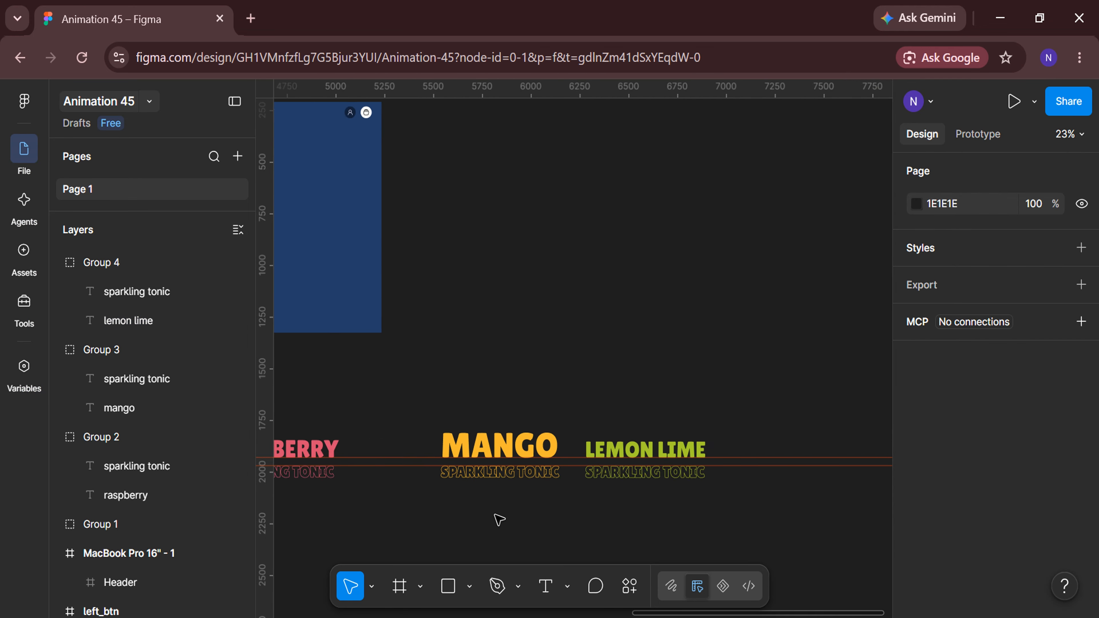
pyautogui.scroll(4, 498, 518)
pyautogui.click(549, 398)
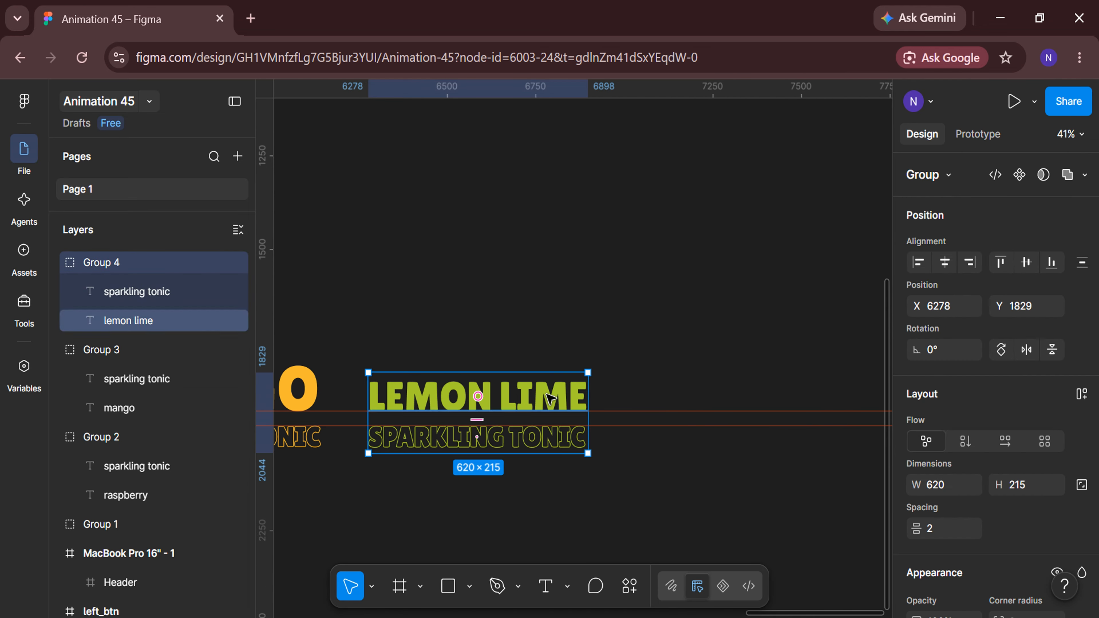
pyautogui.hotkey('ctrl', 'd')
pyautogui.moveTo(550, 398); pyautogui.dragTo(841, 399)
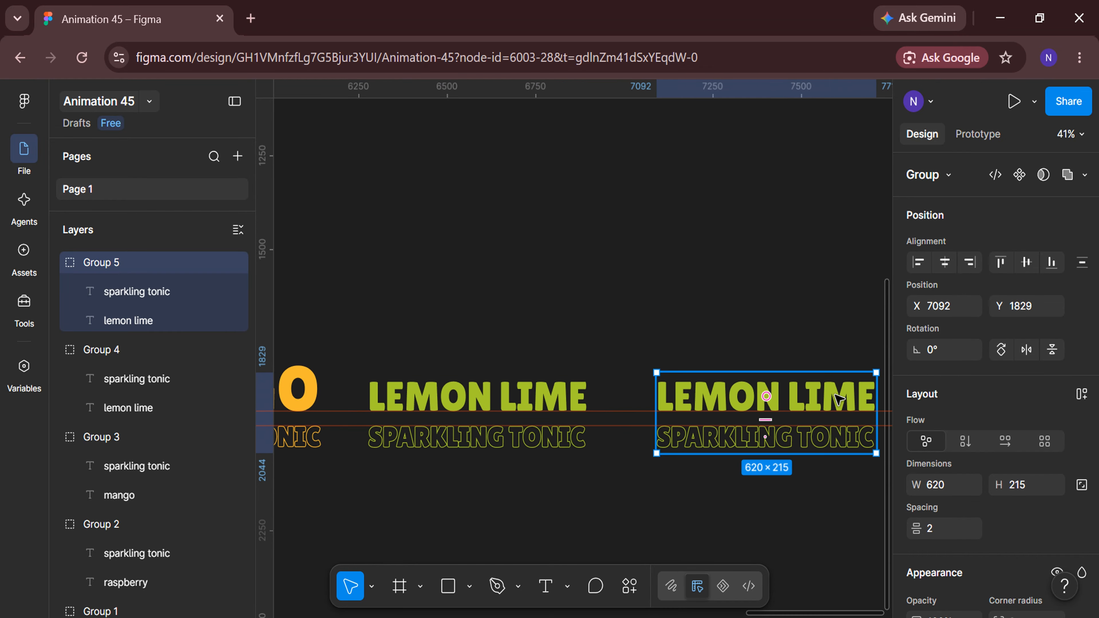
pyautogui.scroll(3, 840, 399)
pyautogui.hscroll(-3, 840, 400)
# Replace the heading text in the copied lemon lime group with "peach".
pyautogui.doubleClick(597, 398)
pyautogui.doubleClick(599, 398)
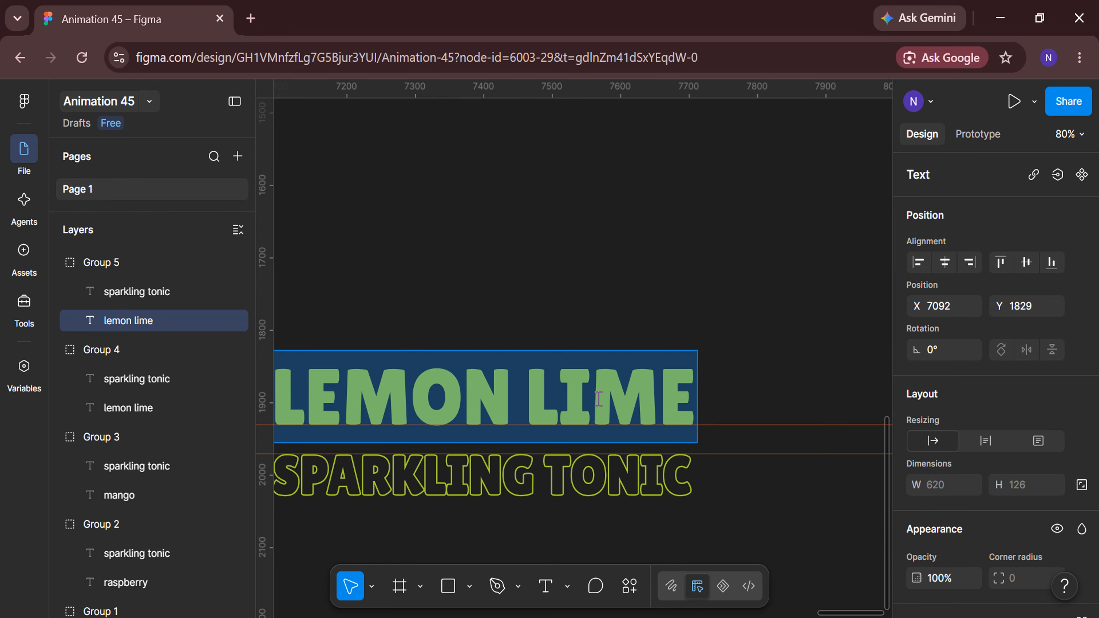
pyautogui.press('BackSpace')
pyautogui.write('peach')
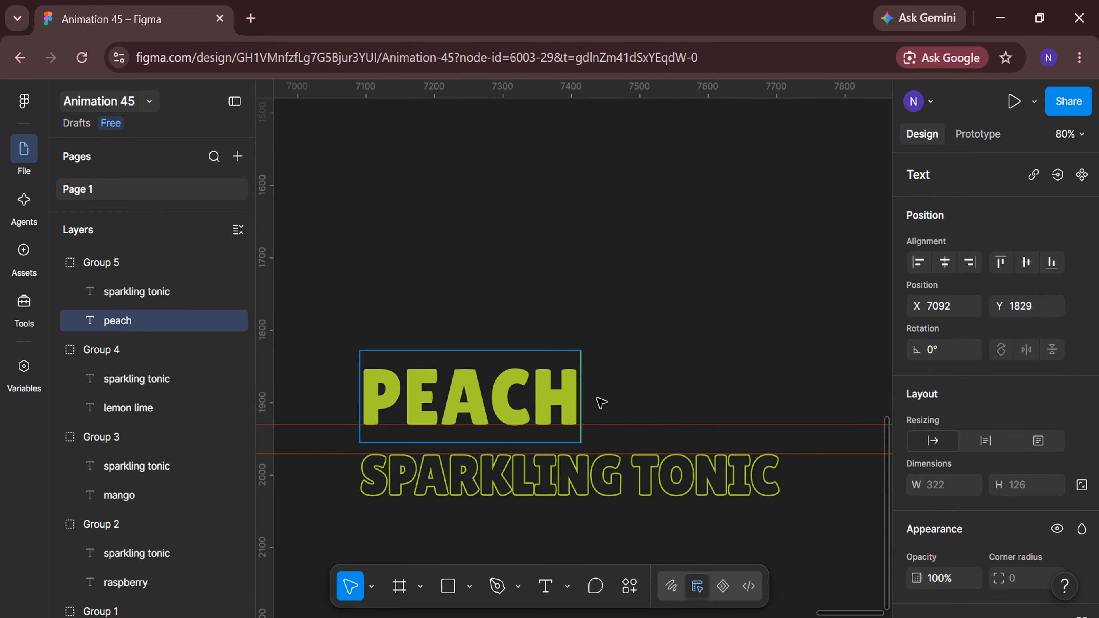
# Set the font size of the peach heading to 200.
pyautogui.doubleClick(490, 393)
pyautogui.scroll(-4, 1008, 480)
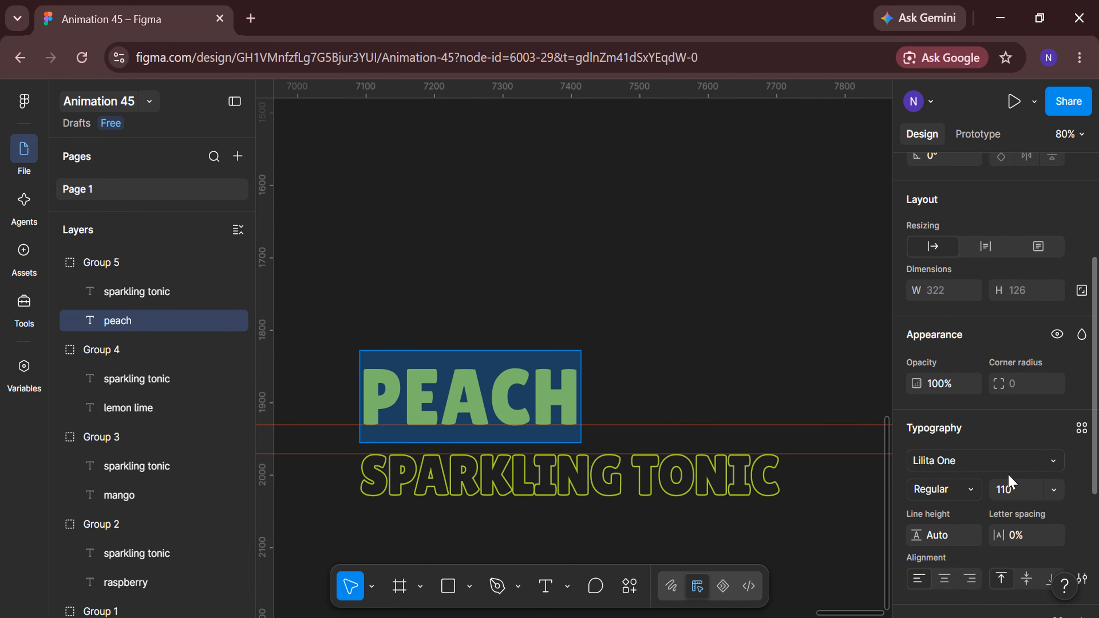
pyautogui.click(1024, 495)
pyautogui.write('200')
pyautogui.press('Return')
pyautogui.press('Escape')
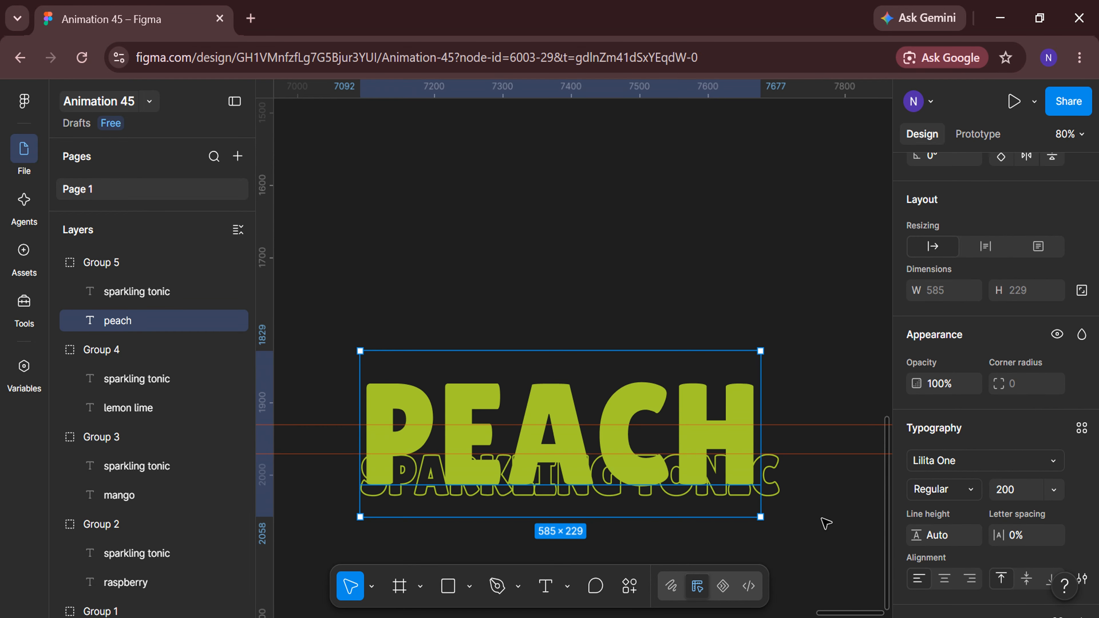
# Move the peach heading up to Y 1746 so its letters sit on the upper horizontal guide.
pyautogui.scroll(3, 611, 464)
pyautogui.hotkey('shift', 'Up')
pyautogui.hotkey('shift', 'Up')
pyautogui.hotkey('shift', 'Up')
pyautogui.hotkey('shift', 'Up')
pyautogui.hotkey('shift', 'Up')
pyautogui.hotkey('shift', 'Up')
pyautogui.hotkey('shift', 'Up')
pyautogui.hotkey('shift', 'Up')
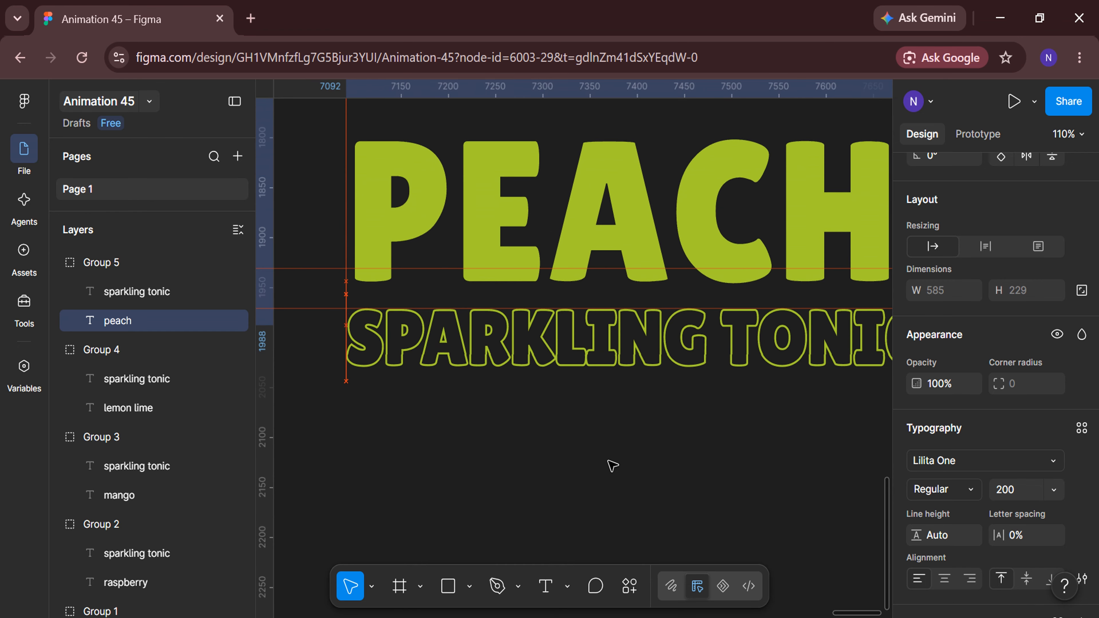
pyautogui.scroll(3, 488, 238)
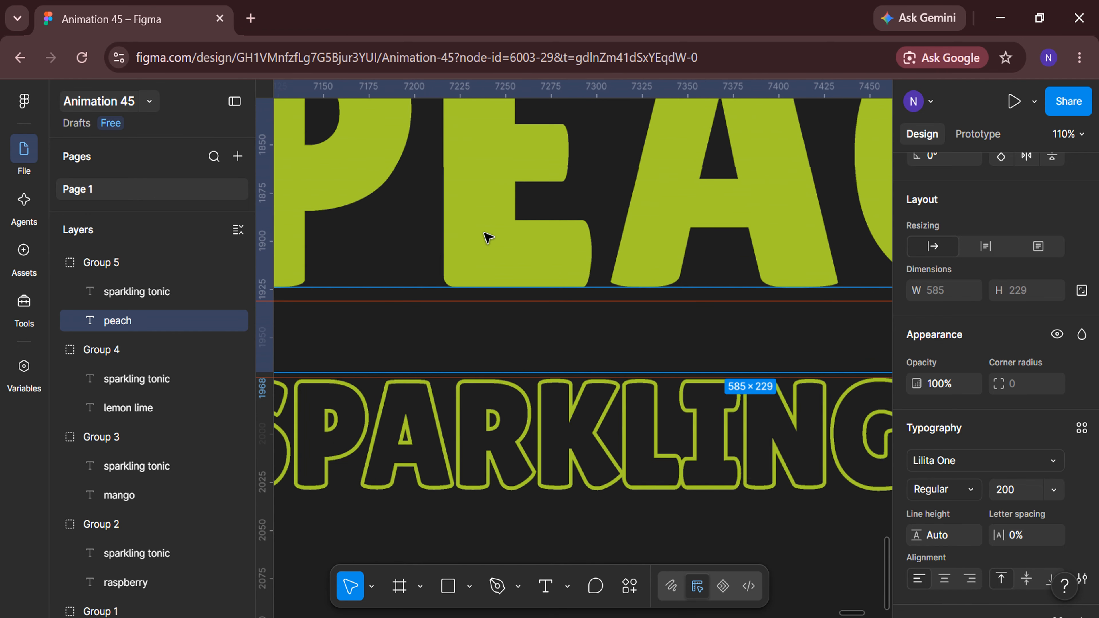
pyautogui.scroll(-3, 488, 249)
pyautogui.scroll(-3, 488, 251)
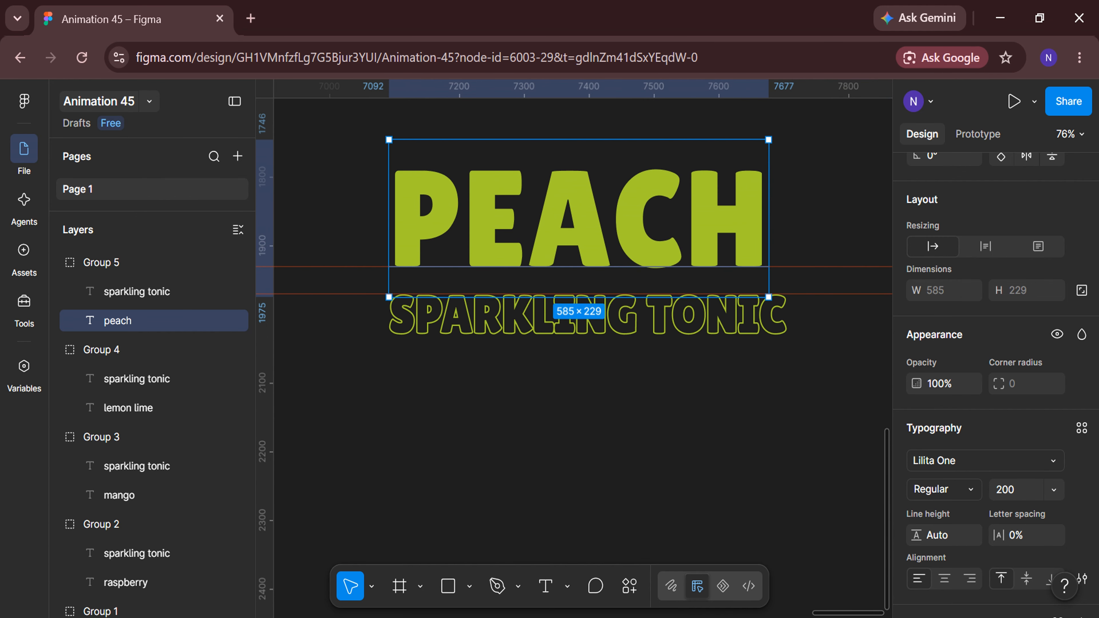
# Set the font size of the sparkling tonic text under the peach heading to 72.
pyautogui.scroll(4, 952, 223)
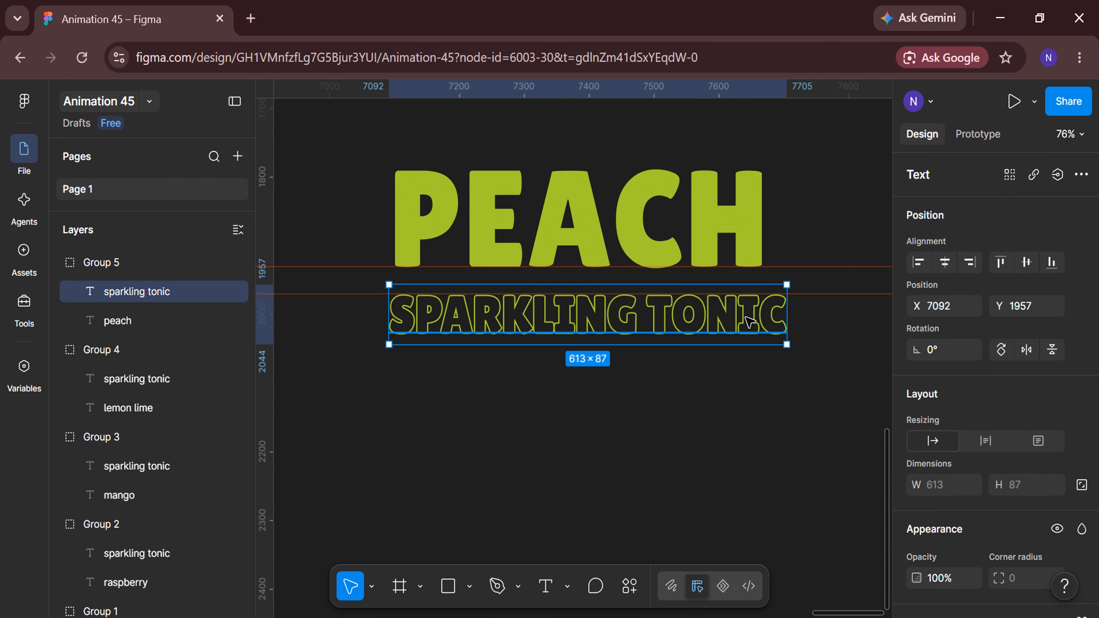
pyautogui.doubleClick(747, 318)
pyautogui.scroll(-5, 967, 412)
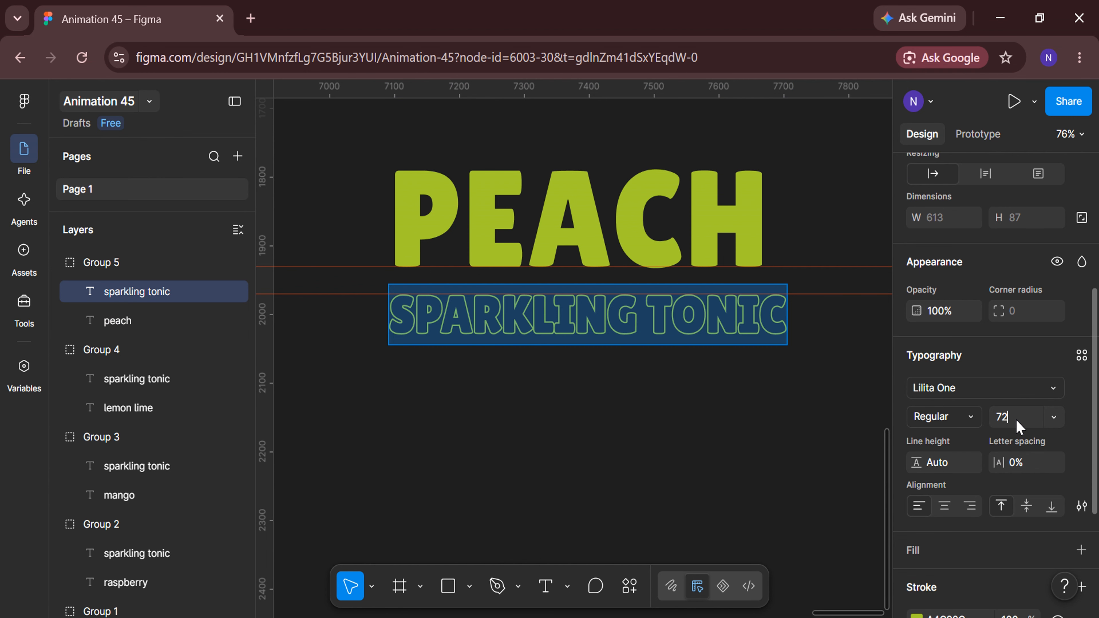
pyautogui.press('Return')
pyautogui.press('Escape')
pyautogui.scroll(5, 727, 396)
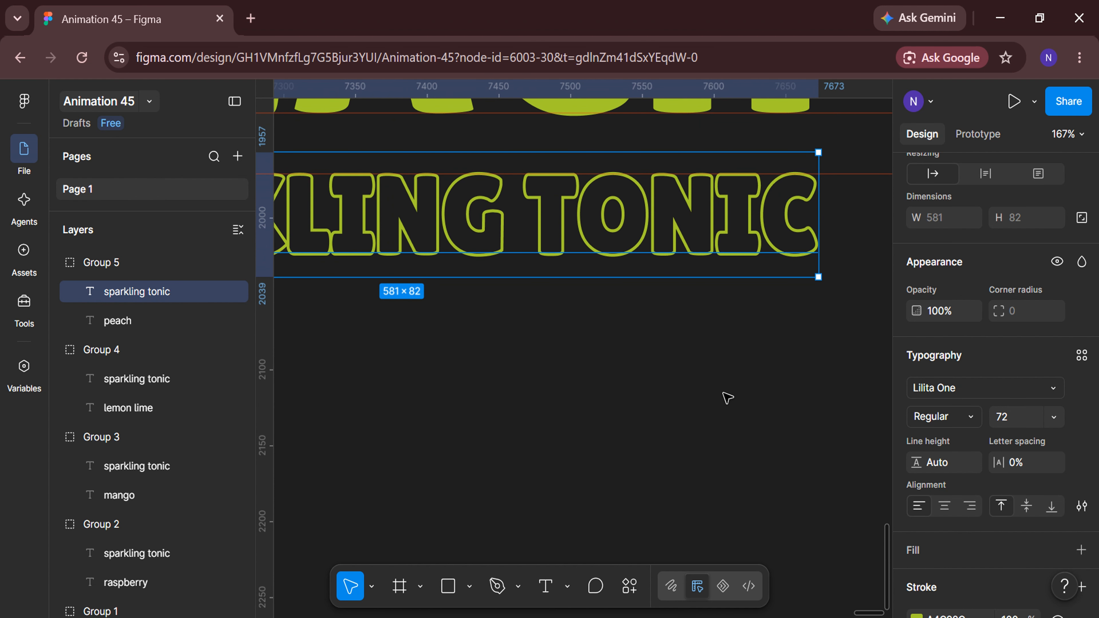
pyautogui.scroll(-5, 727, 396)
# Recolor the peach title group, fill and outline together, by sampling the light orange palette swatch.
pyautogui.click(148, 270)
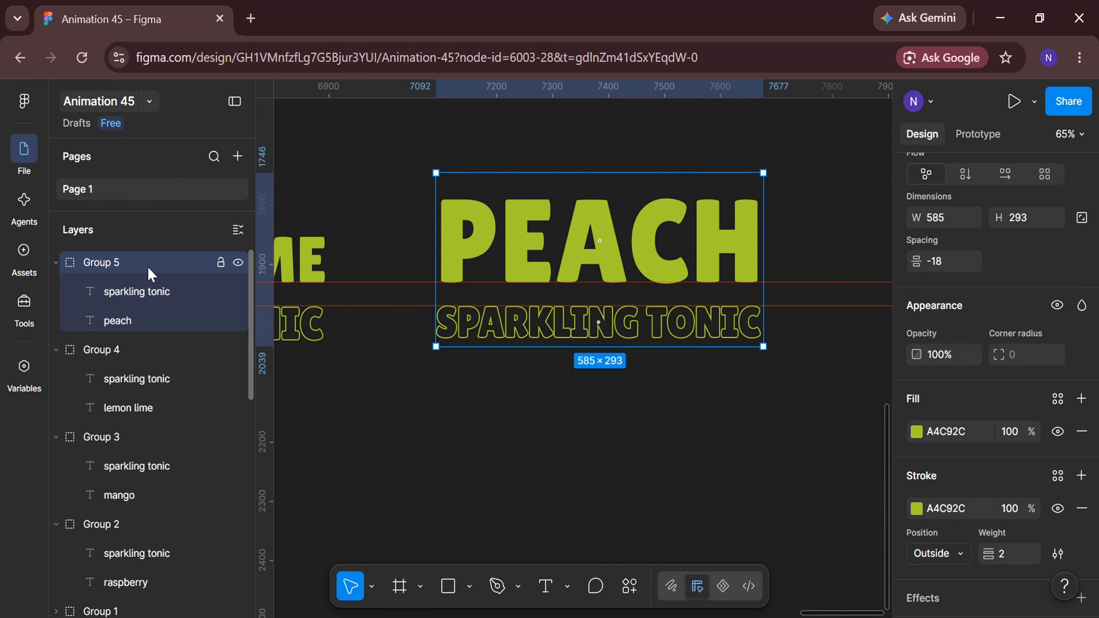
pyautogui.scroll(-3, 960, 465)
pyautogui.click(916, 510)
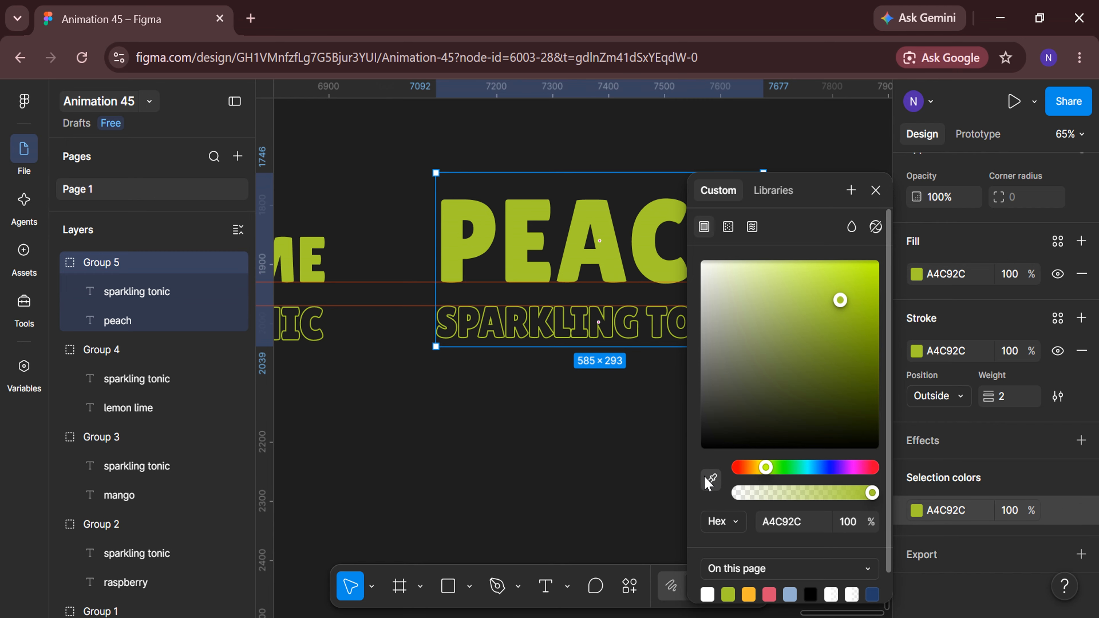
pyautogui.click(711, 479)
pyautogui.scroll(-5, 456, 488)
pyautogui.hscroll(-5, 452, 488)
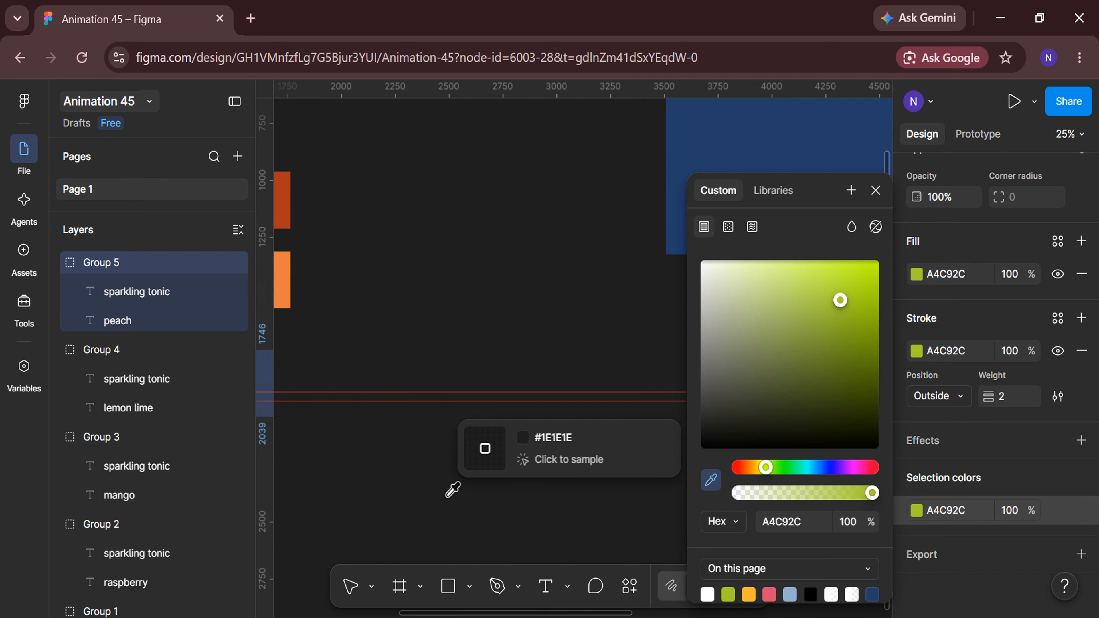
pyautogui.hscroll(-3, 363, 300)
pyautogui.click(336, 270)
pyautogui.click(535, 477)
# Remove both horizontal ruler guides from the page.
pyautogui.hscroll(5, 536, 476)
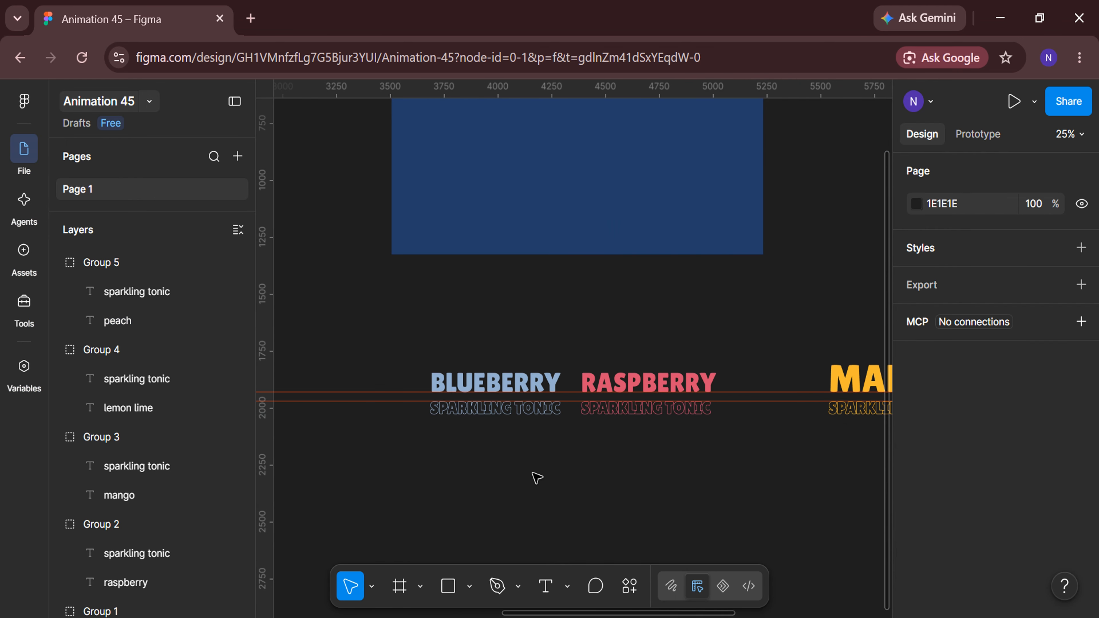
pyautogui.click(759, 392)
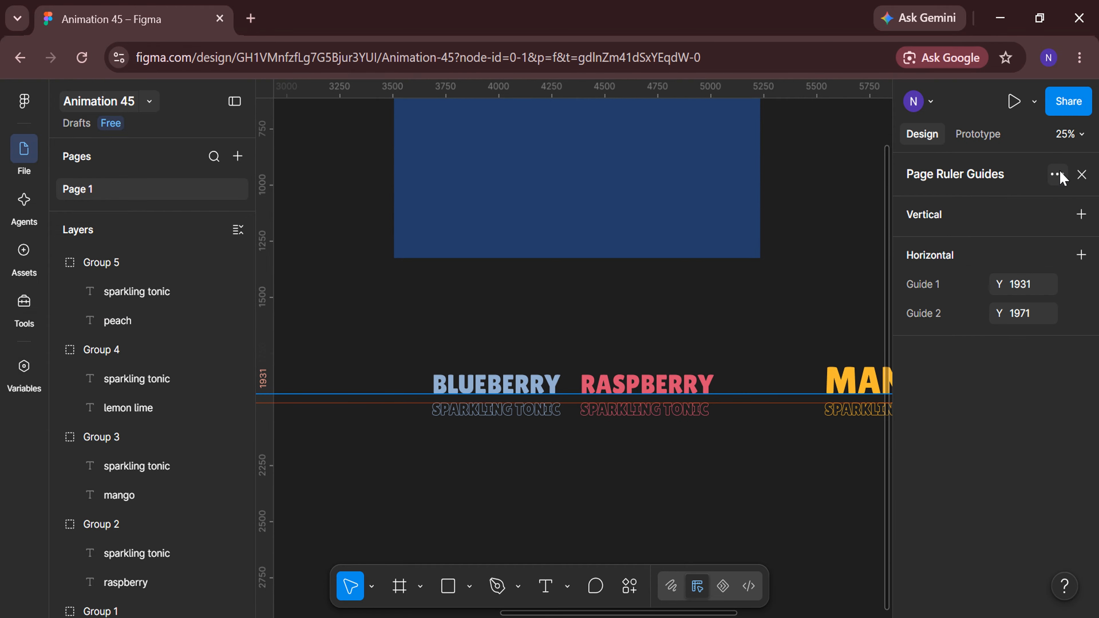
pyautogui.click(1034, 207)
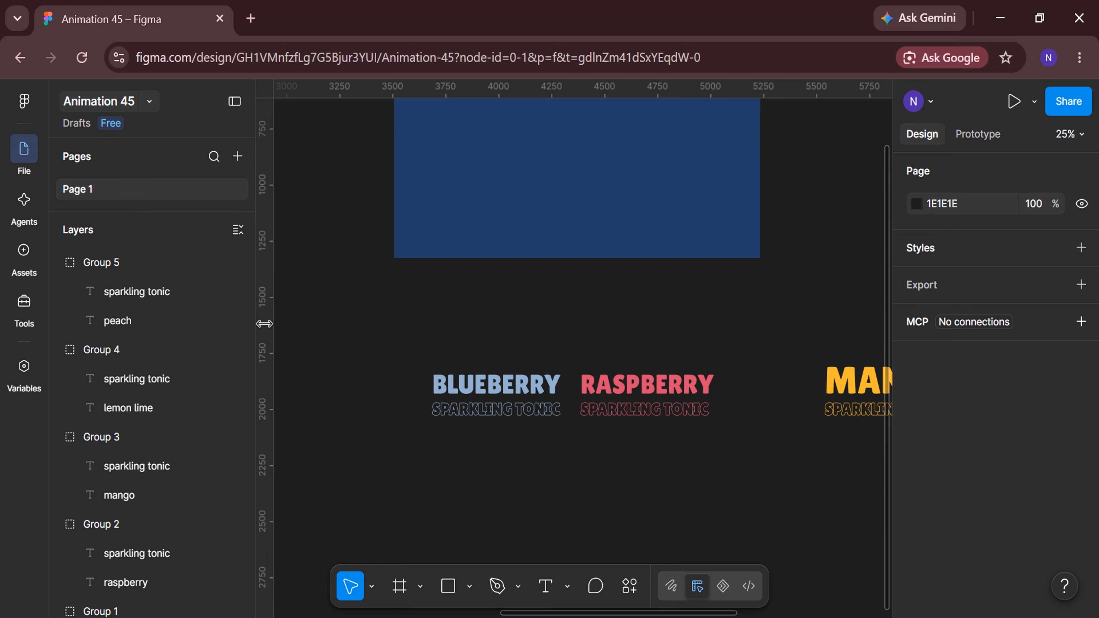
# Collapse all layers and reorder the title groups so they run from Group 1 at the top down to Group 5.
pyautogui.click(239, 231)
pyautogui.scroll(-3, 365, 324)
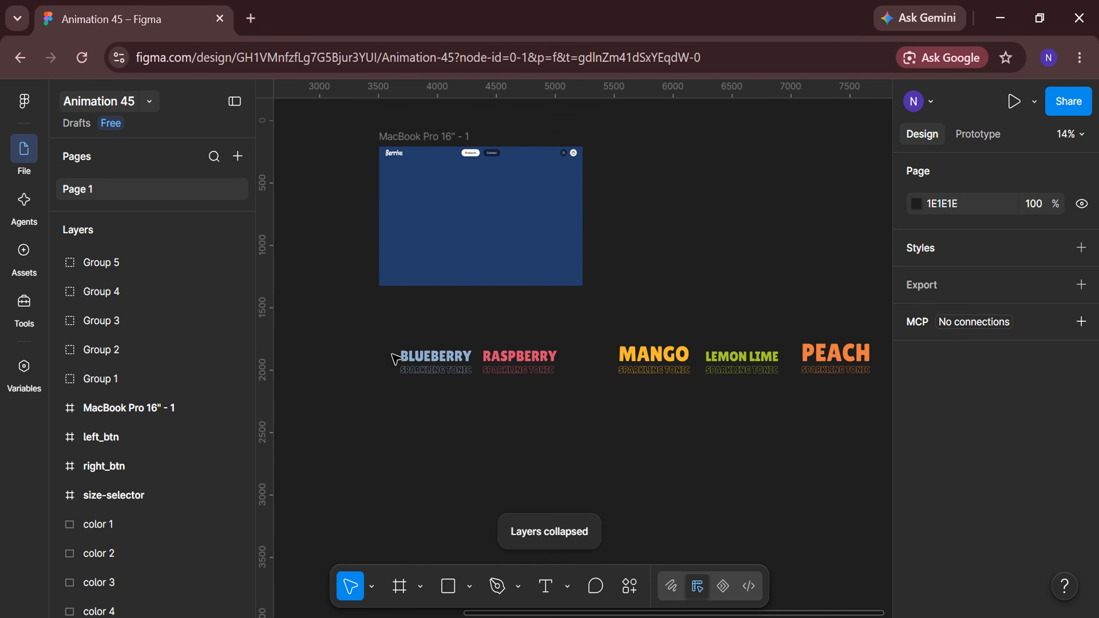
pyautogui.click(171, 387)
pyautogui.moveTo(159, 267); pyautogui.dragTo(136, 349)
pyautogui.click(143, 383)
pyautogui.click(131, 384)
pyautogui.click(138, 382)
pyautogui.click(130, 262)
# Move the blueberry title below the row and stack the other four title groups by centering them vertically and horizontally.
pyautogui.scroll(-3, 437, 322)
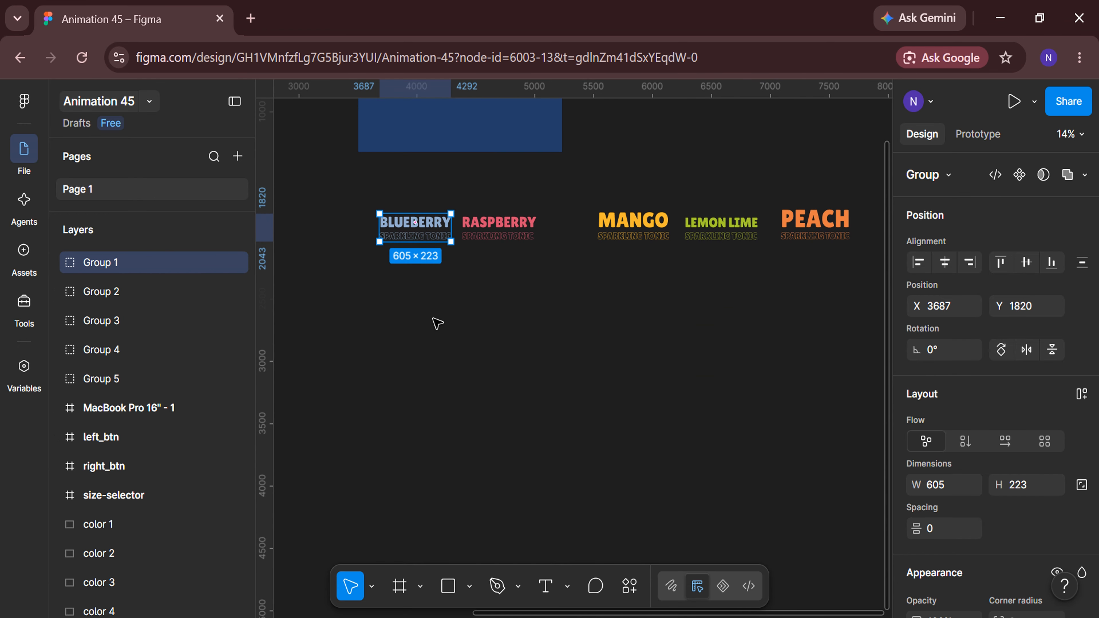
pyautogui.moveTo(437, 227); pyautogui.dragTo(668, 375)
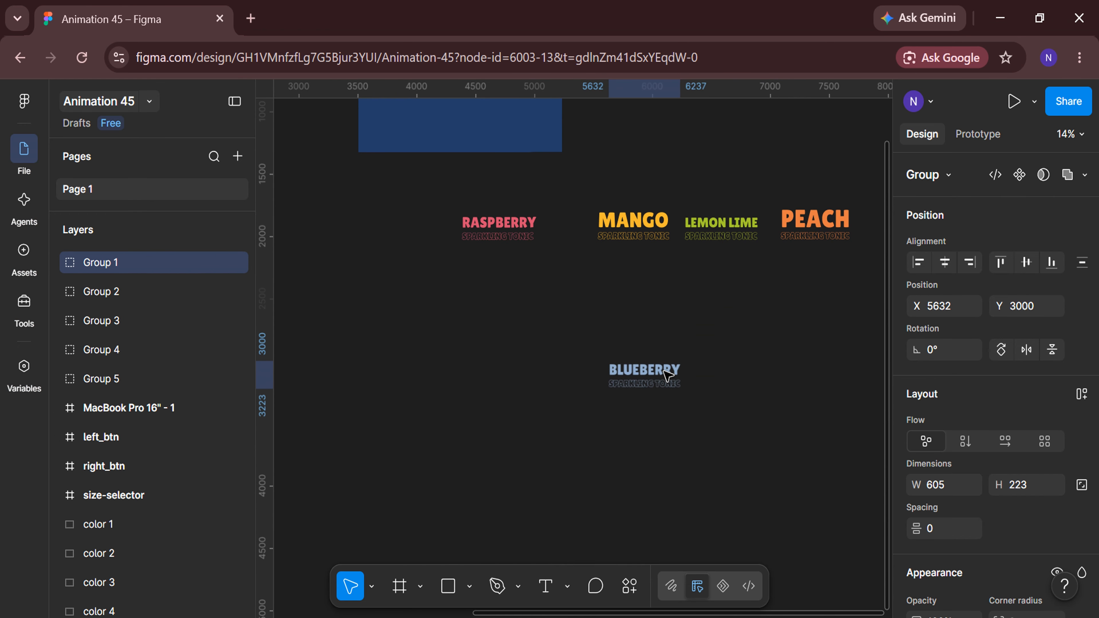
pyautogui.click(135, 291)
pyautogui.keyDown('shift'); pyautogui.click(135, 321); pyautogui.keyUp('shift')
pyautogui.keyDown('shift'); pyautogui.click(138, 350); pyautogui.keyUp('shift')
pyautogui.keyDown('shift'); pyautogui.click(141, 381); pyautogui.keyUp('shift')
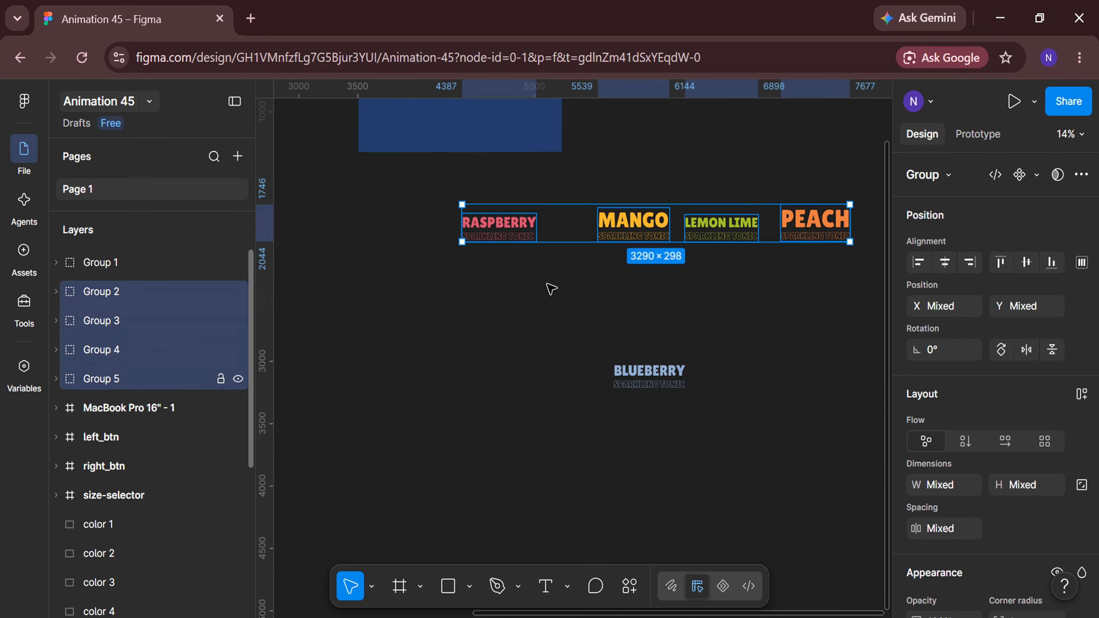
pyautogui.click(1027, 262)
pyautogui.click(944, 262)
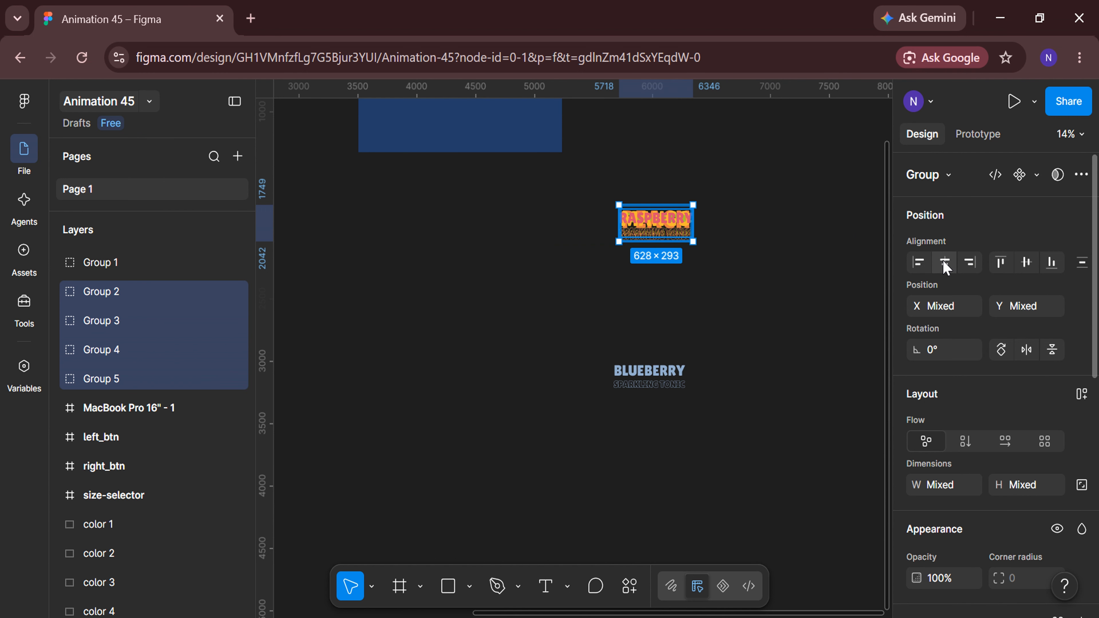
# Place the stacked titles to the left of the blueberry title at the same height and wrap all five groups in a frame.
pyautogui.scroll(-2, 755, 365)
pyautogui.moveTo(677, 175); pyautogui.dragTo(523, 325)
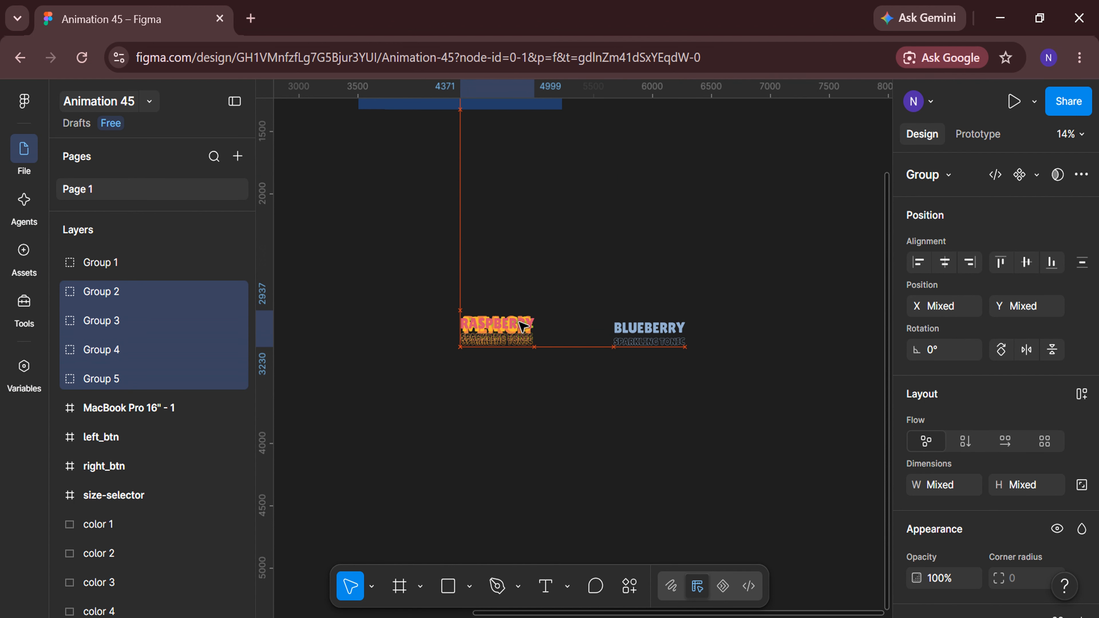
pyautogui.keyDown('shift'); pyautogui.click(167, 266); pyautogui.keyUp('shift')
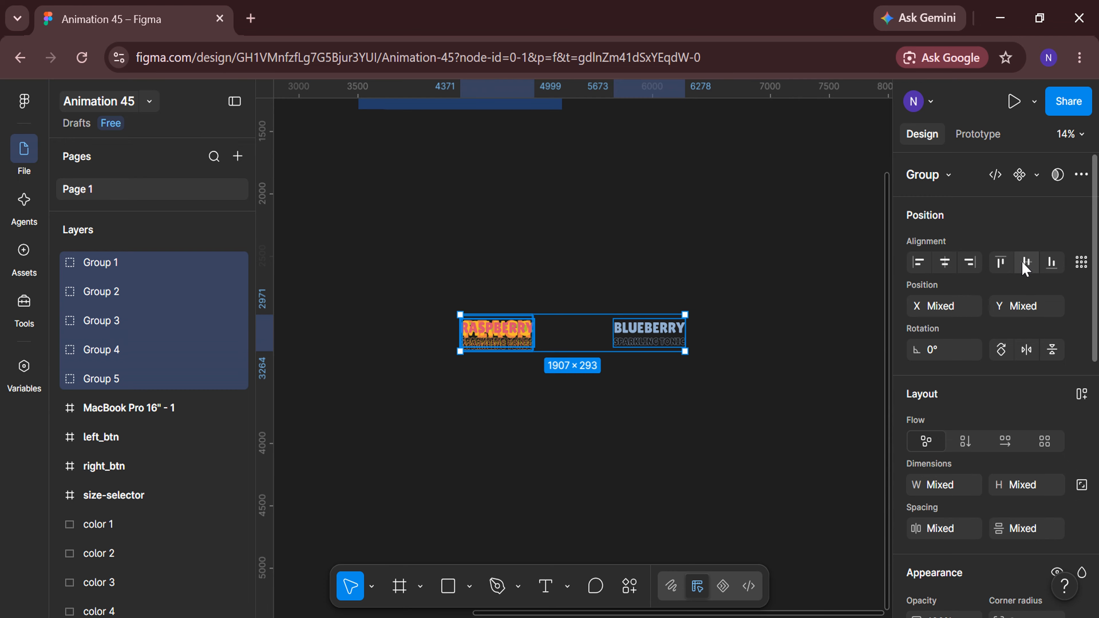
pyautogui.rightClick(583, 335)
pyautogui.click(610, 405)
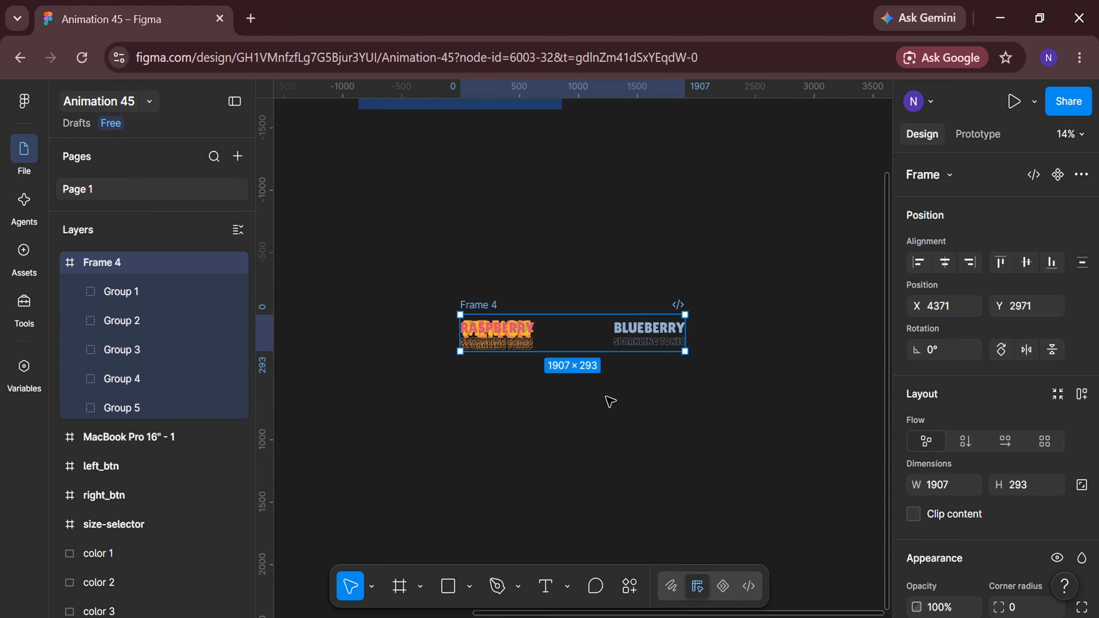
# Rename the frame holding the five title groups as "titles".
pyautogui.doubleClick(104, 262)
pyautogui.write('titl')
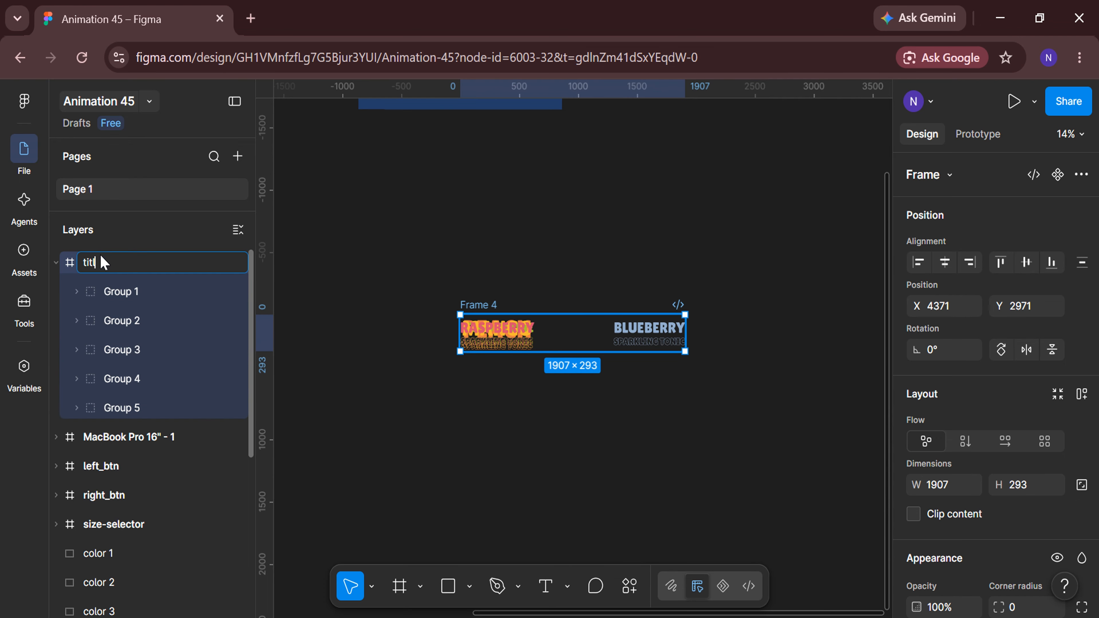
pyautogui.write('es')
pyautogui.press('Return')
# Move the titles frame into the MacBook Pro 16" frame so only the blueberry title lies on the blue background.
pyautogui.hscroll(-3, 522, 400)
pyautogui.scroll(-3, 521, 401)
pyautogui.hscroll(-1, 582, 320)
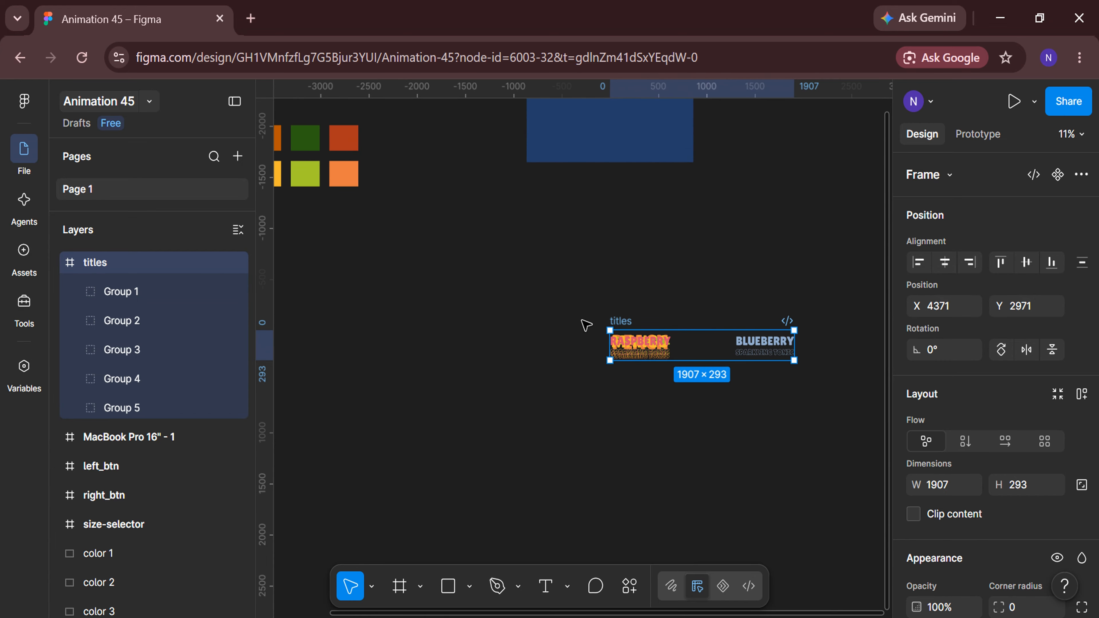
pyautogui.moveTo(629, 323); pyautogui.dragTo(402, 220)
pyautogui.scroll(2, 623, 270)
pyautogui.scroll(5, 621, 270)
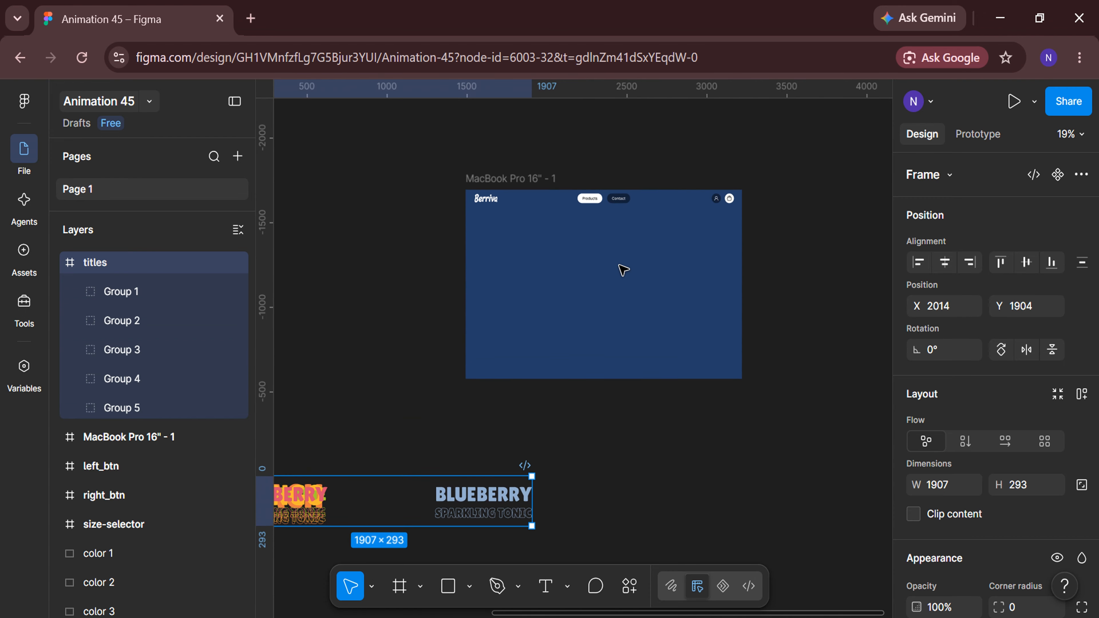
pyautogui.moveTo(424, 511); pyautogui.dragTo(471, 278)
pyautogui.scroll(5, 494, 277)
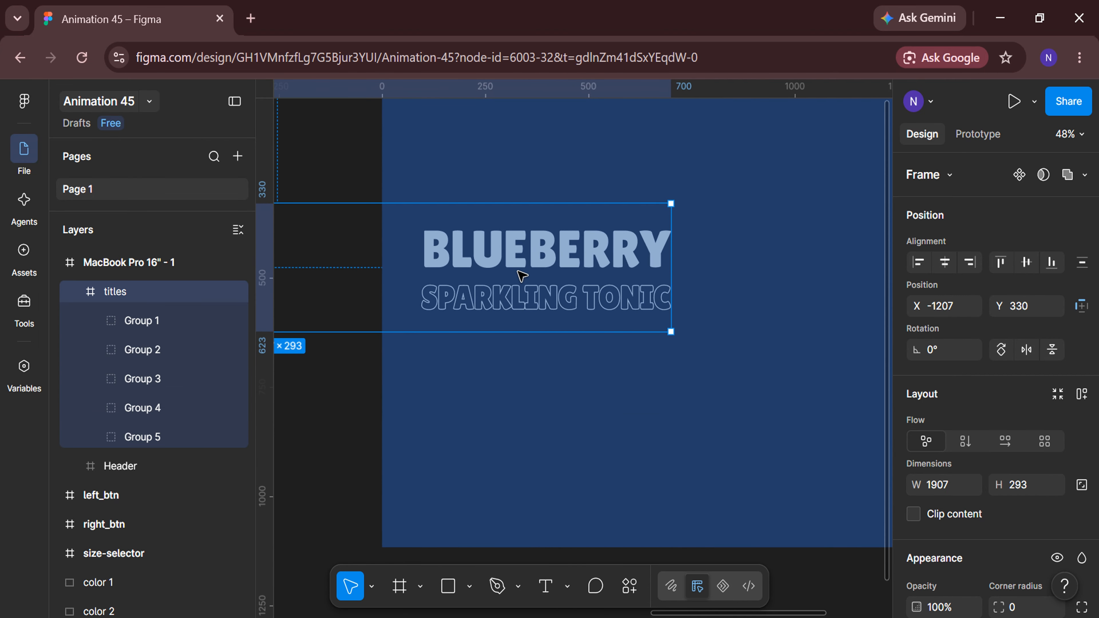
# Position the titles frame at X -1230, Y 350 within the MacBook Pro 16" frame.
pyautogui.hotkey('shift', 'Left')
pyautogui.hotkey('shift', 'Left')
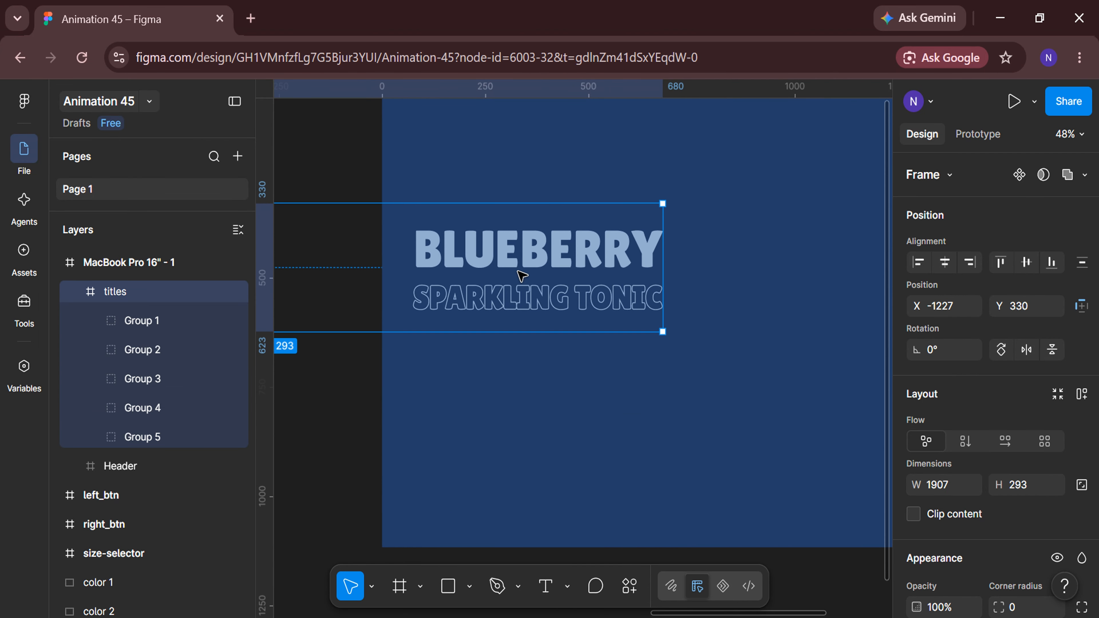
pyautogui.click(1038, 309)
pyautogui.write('350')
pyautogui.press('Return')
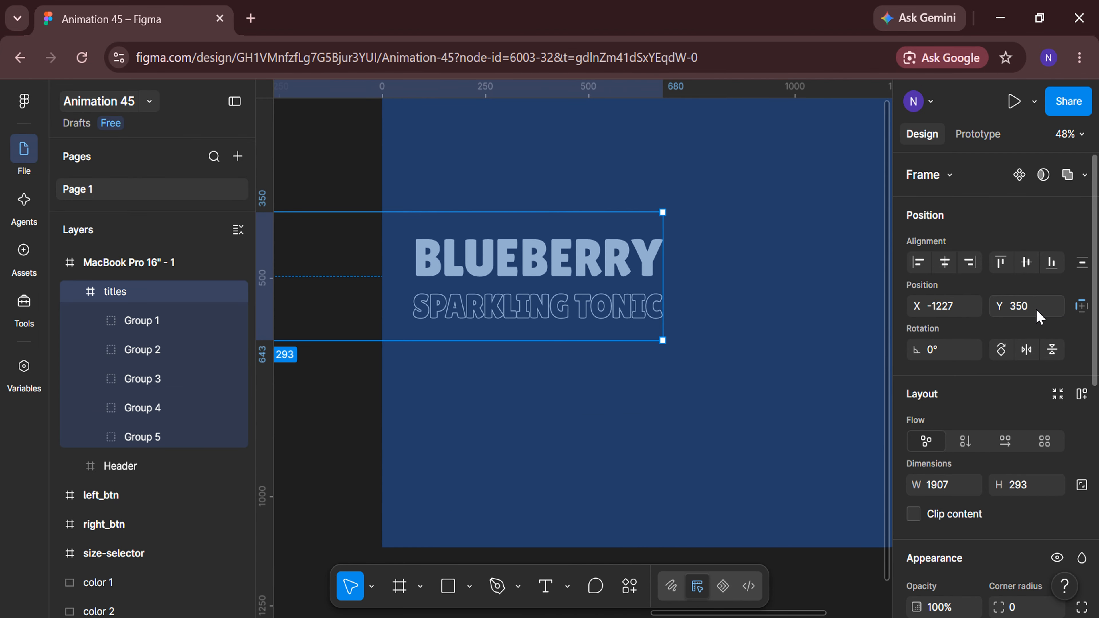
pyautogui.click(957, 306)
pyautogui.write('-1230')
pyautogui.press('Return')
pyautogui.click(680, 417)
pyautogui.hotkey('shift', '1')
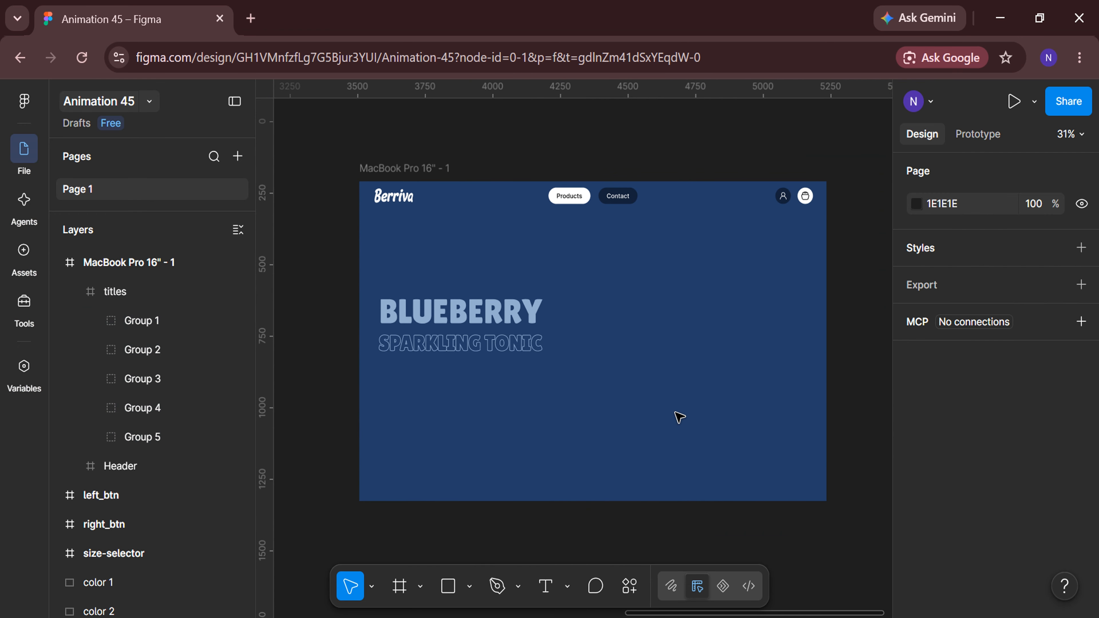
# Draw a square below the MacBook Pro 16" frame and set its size to 650 × 650.
pyautogui.scroll(-8, 593, 500)
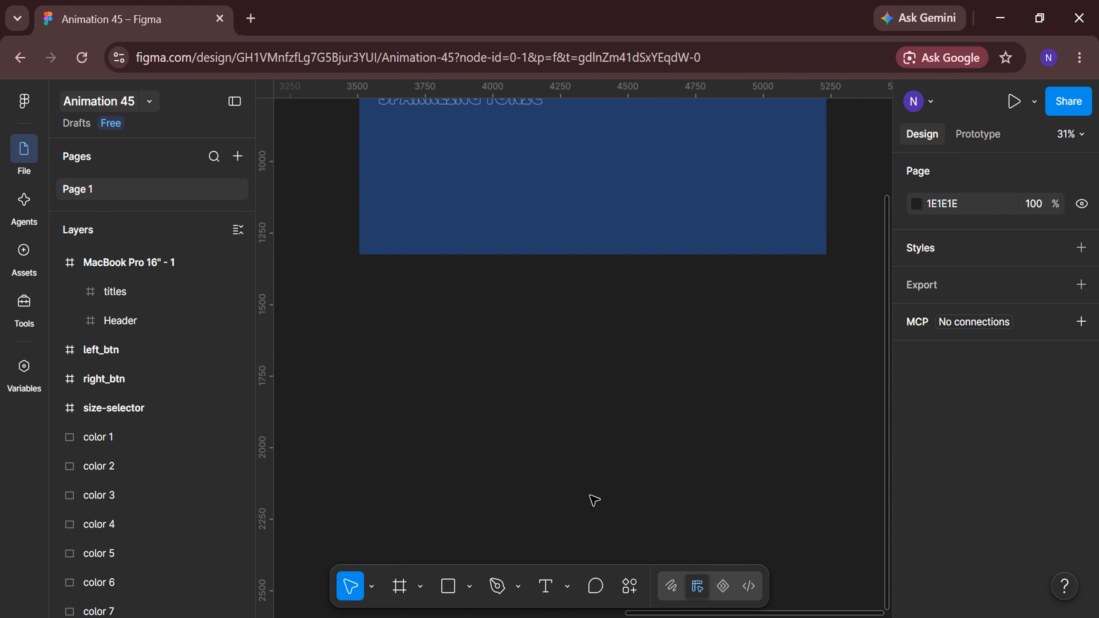
pyautogui.moveTo(425, 264); pyautogui.dragTo(625, 427)
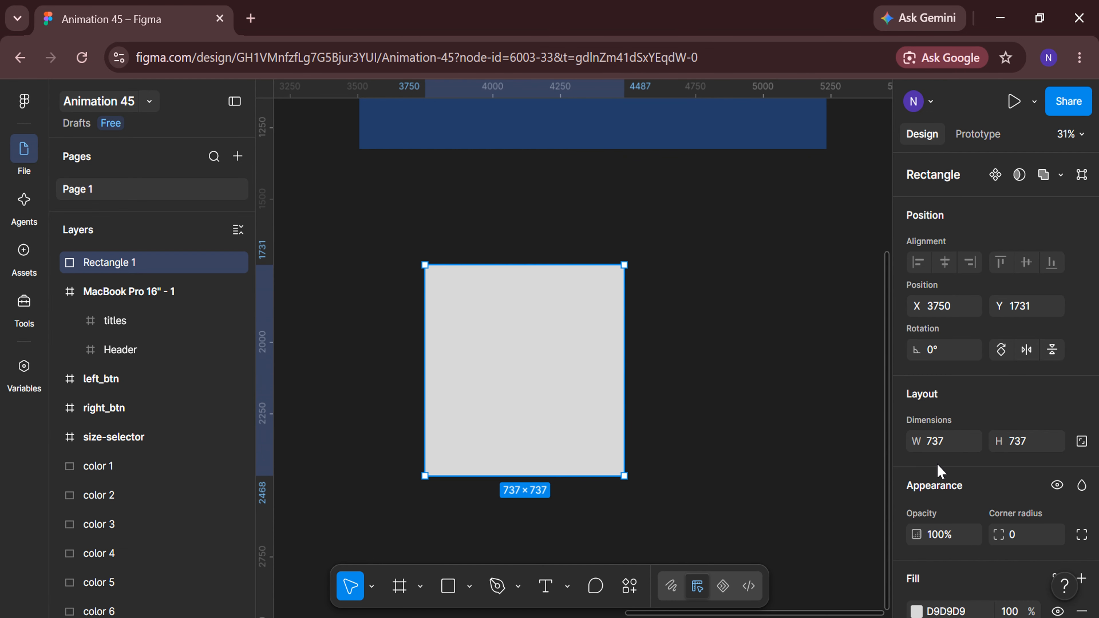
pyautogui.click(952, 446)
pyautogui.write('650')
pyautogui.press('Return')
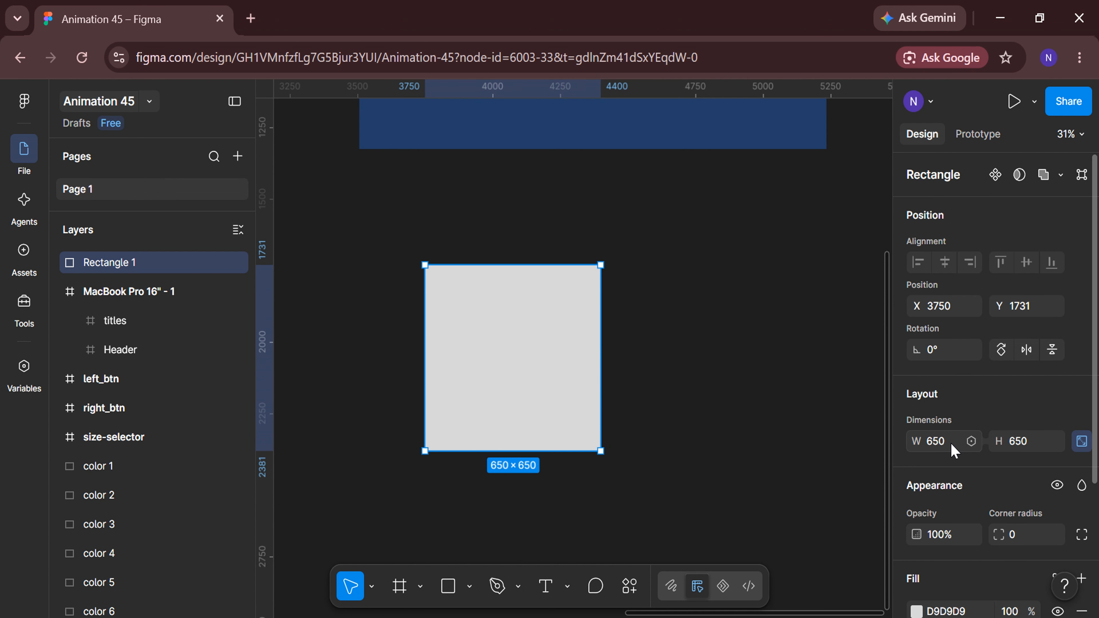
# Rename the square's layer as "product 1".
pyautogui.doubleClick(121, 263)
pyautogui.write('product 1')
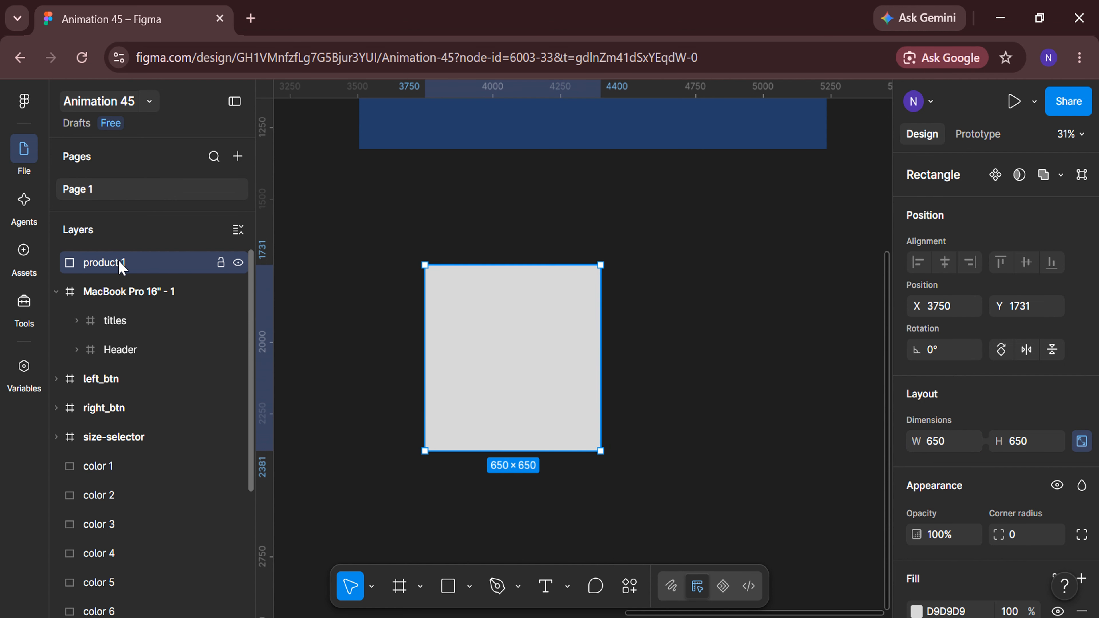
pyautogui.press('Return')
# Fill the product 1 square with the Image_1 picture of the blueberry can uploaded from the computer.
pyautogui.scroll(3, 433, 360)
pyautogui.scroll(-4, 951, 403)
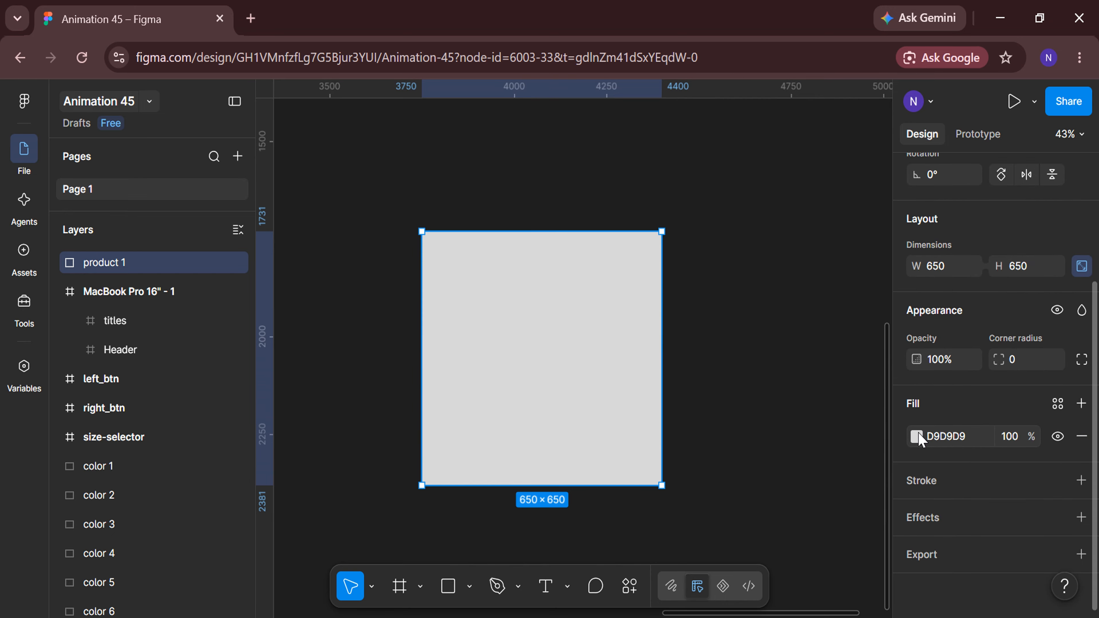
pyautogui.click(917, 436)
pyautogui.click(776, 226)
pyautogui.click(797, 369)
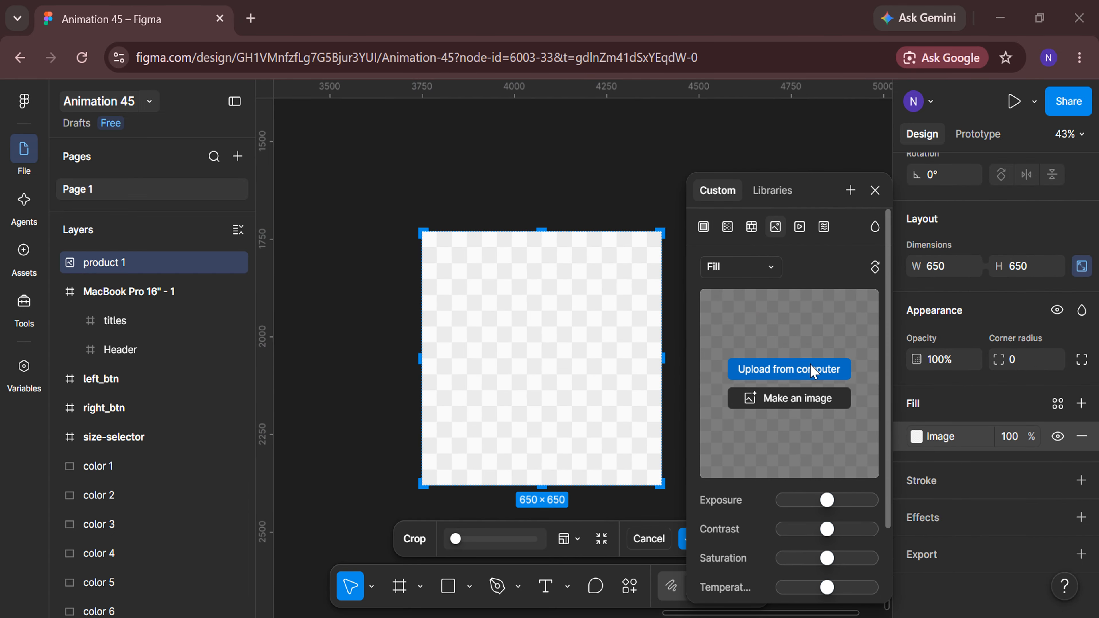
pyautogui.click(498, 160)
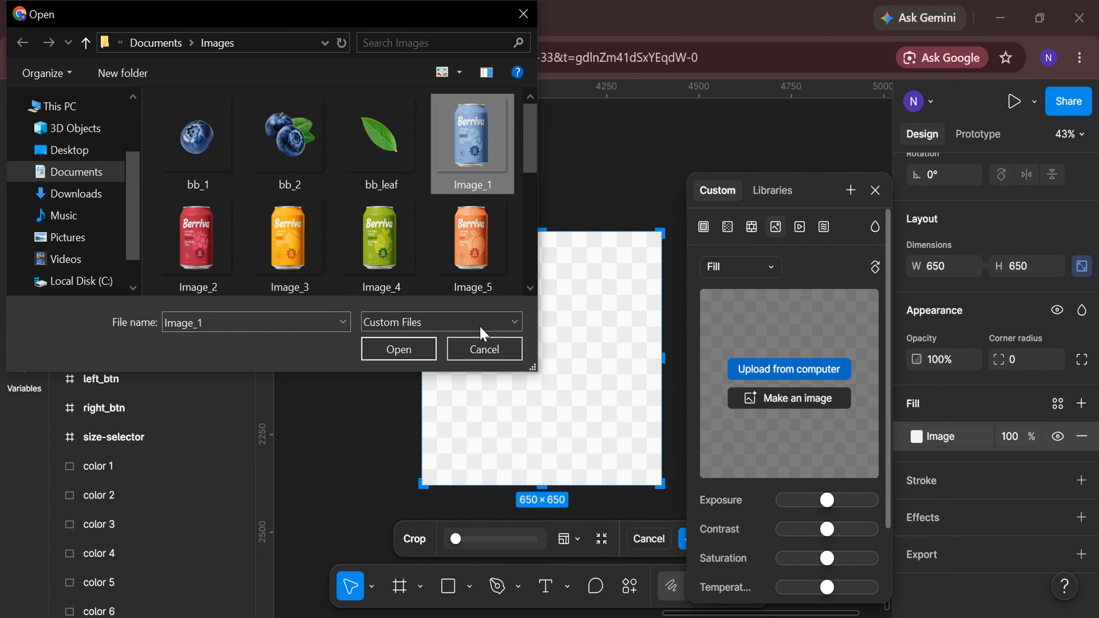
pyautogui.click(426, 352)
pyautogui.click(875, 190)
pyautogui.hscroll(3, 692, 388)
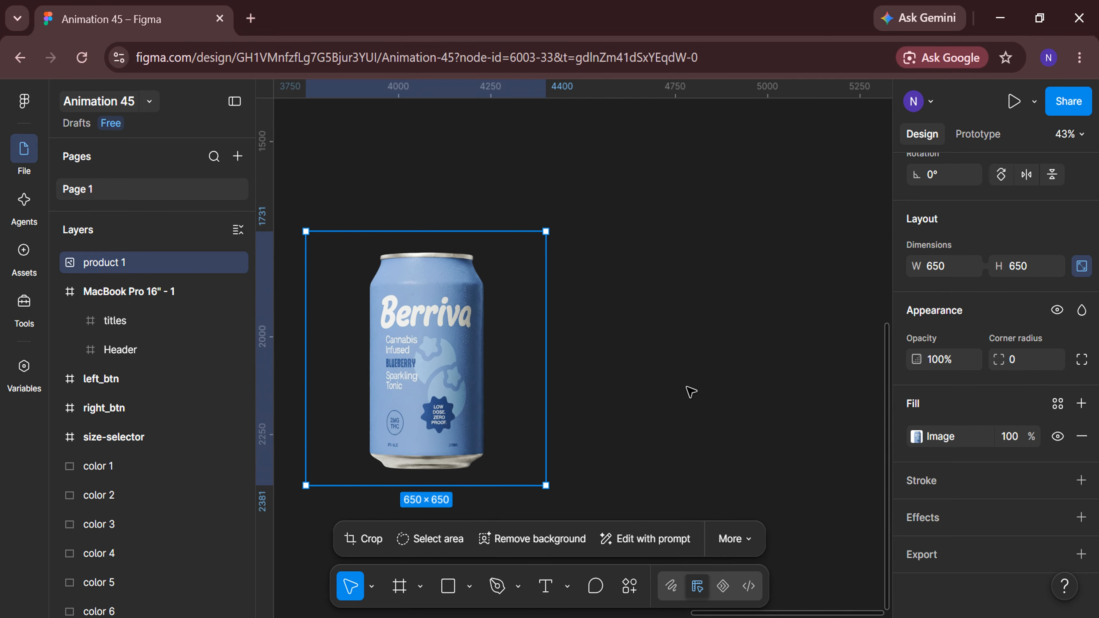
# Apply a drop shadow to the product 1 image with the Beautiful Shadows plugin.
pyautogui.click(630, 588)
pyautogui.press('Escape')
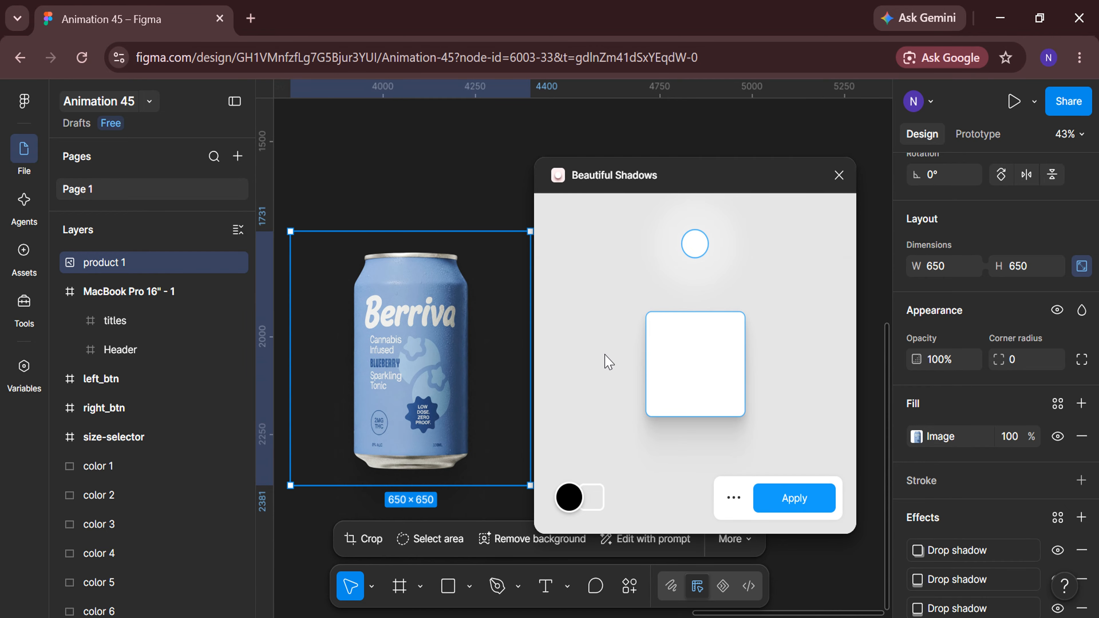
pyautogui.click(788, 507)
# Duplicate product 1, place the copy below it at about Y 2599, and replace its image with Image_2, the raspberry can.
pyautogui.scroll(-3, 790, 511)
pyautogui.scroll(-3, 759, 420)
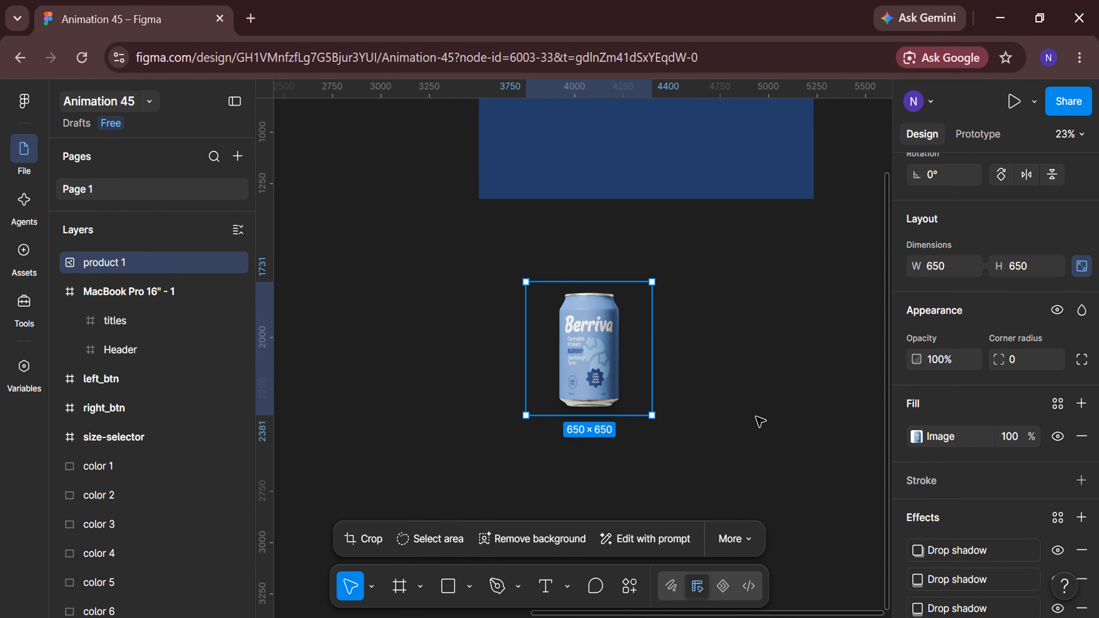
pyautogui.scroll(-3, 758, 420)
pyautogui.hotkey('ctrl', 'd')
pyautogui.moveTo(606, 213); pyautogui.dragTo(608, 390)
pyautogui.scroll(-2, 603, 347)
pyautogui.doubleClick(599, 287)
pyautogui.click(797, 372)
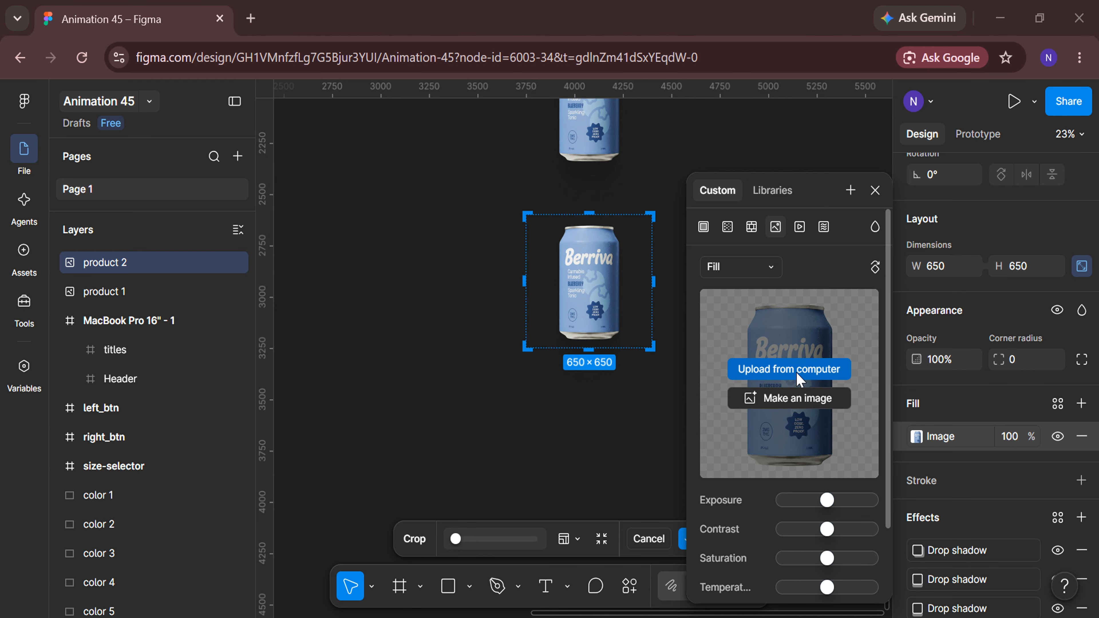
pyautogui.click(197, 243)
pyautogui.click(387, 346)
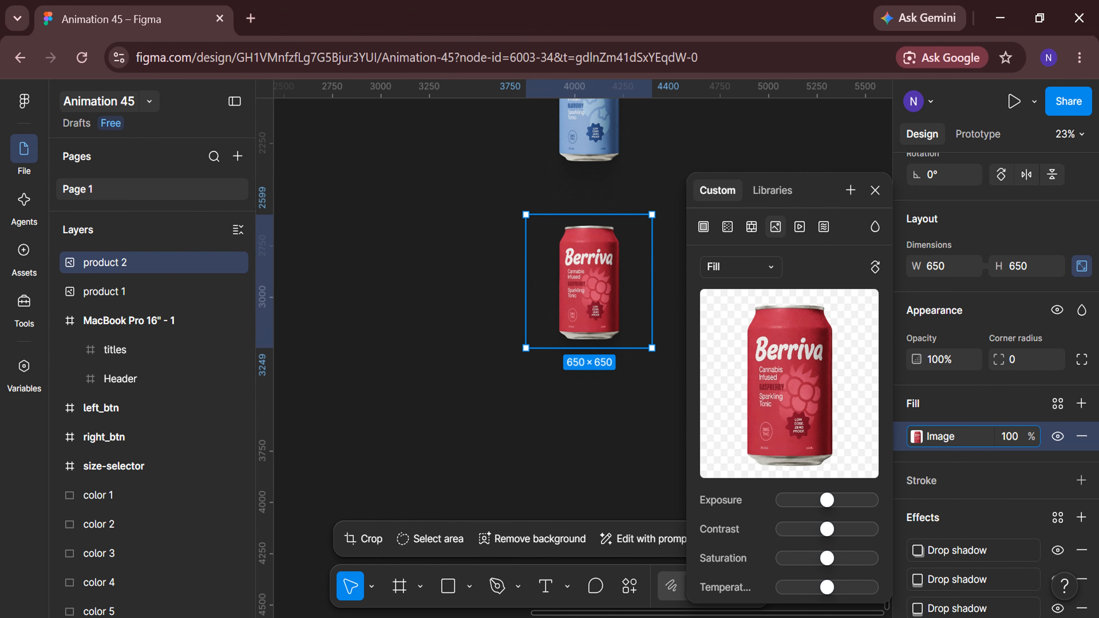
pyautogui.click(613, 467)
# Duplicate product 2, place the copy below it at about Y 3383, and replace its image with Image_3, the yellow can.
pyautogui.click(606, 245)
pyautogui.hotkey('ctrl', 'd')
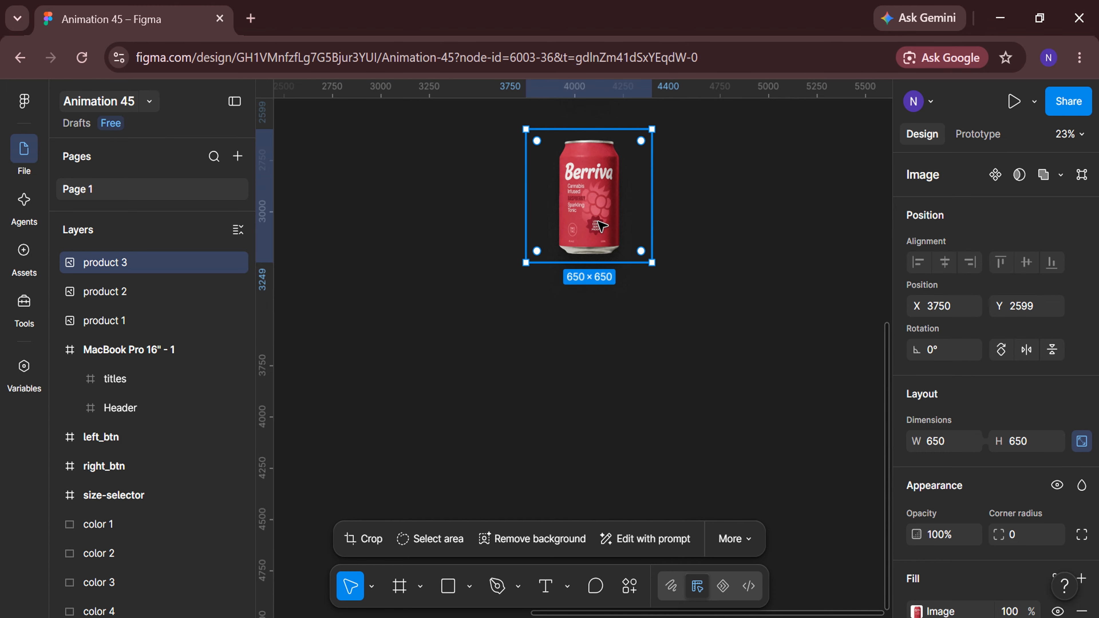
pyautogui.moveTo(594, 222); pyautogui.dragTo(594, 383)
pyautogui.doubleClick(594, 383)
pyautogui.click(787, 370)
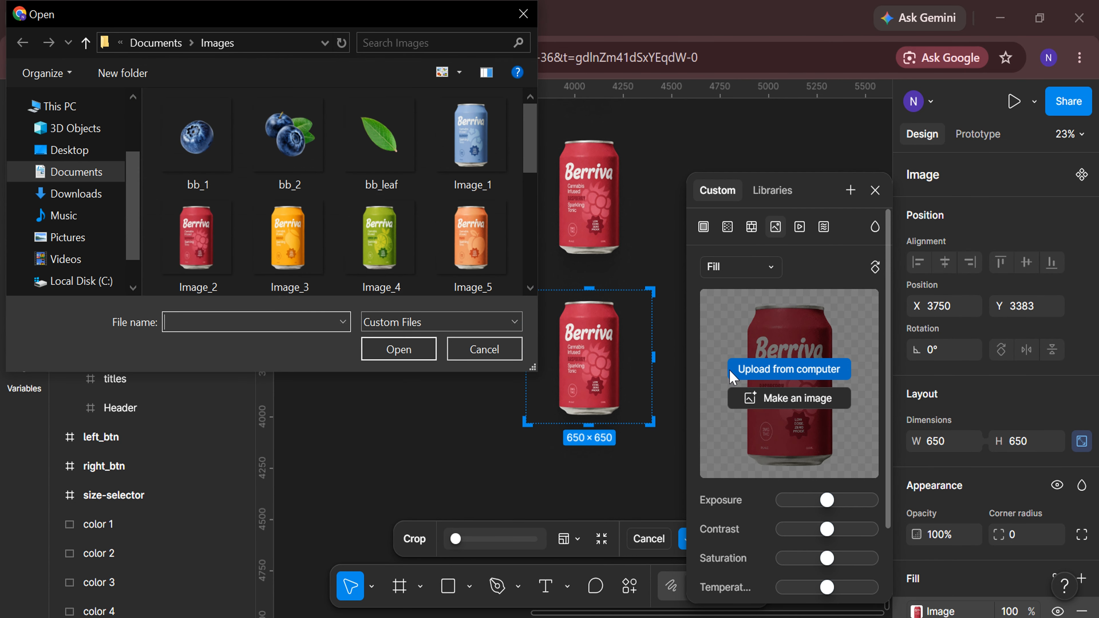
pyautogui.click(286, 245)
pyautogui.click(395, 347)
pyautogui.click(398, 361)
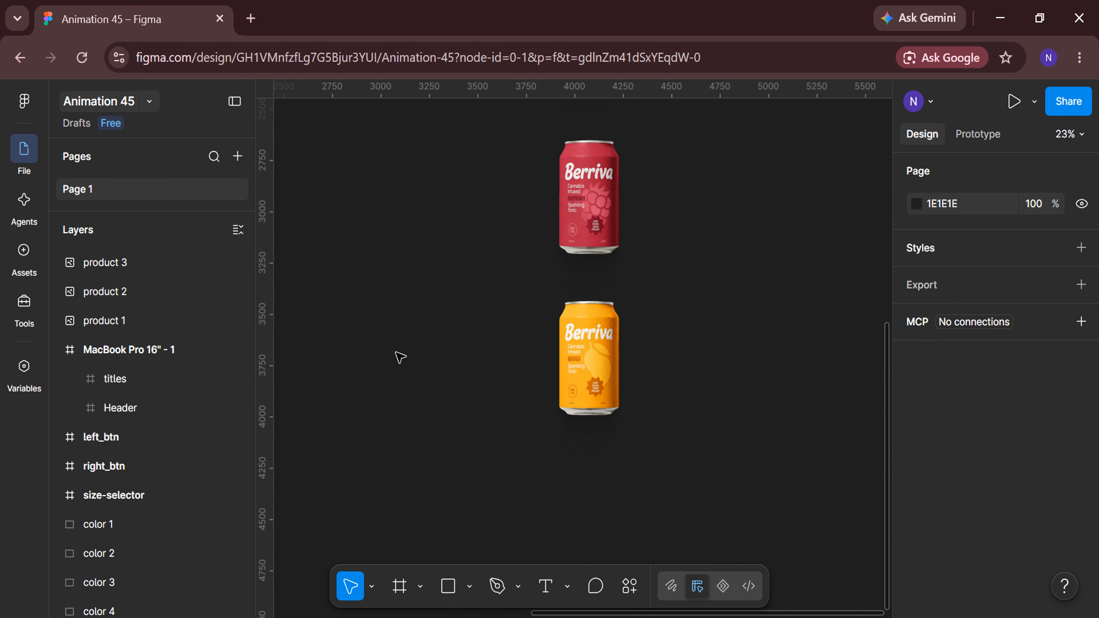
# Duplicate product 3, place the copy below it at about Y 4202, and replace its image with Image_4, the green can.
pyautogui.scroll(-3, 434, 336)
pyautogui.click(595, 245)
pyautogui.hotkey('ctrl', 'd')
pyautogui.moveTo(596, 247); pyautogui.dragTo(596, 411)
pyautogui.doubleClick(596, 411)
pyautogui.click(783, 377)
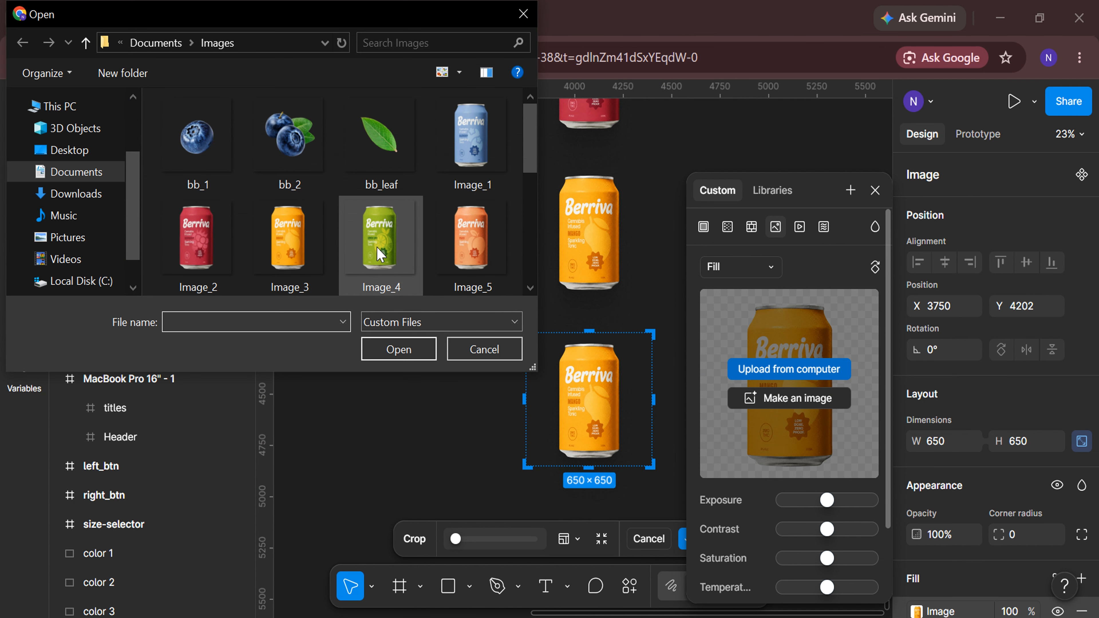
pyautogui.click(381, 246)
pyautogui.click(405, 347)
pyautogui.click(455, 420)
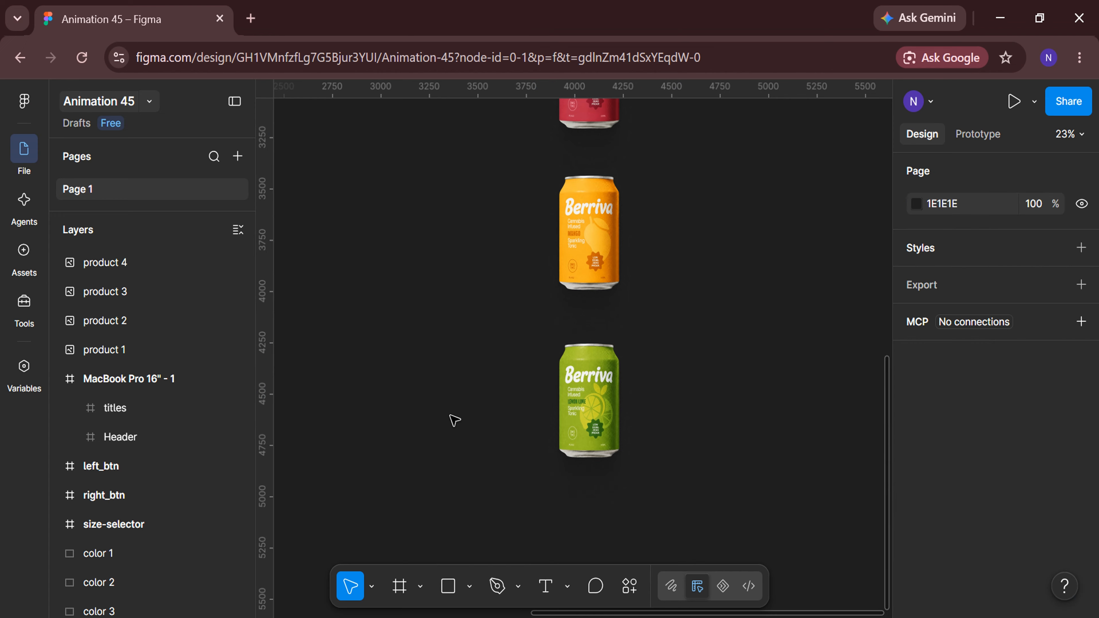
# Duplicate product 4, place the copy below it at about Y 5021, and replace its image with Image_5, the peach can.
pyautogui.scroll(-3, 462, 414)
pyautogui.click(595, 264)
pyautogui.hotkey('ctrl', 'd')
pyautogui.moveTo(596, 264); pyautogui.dragTo(596, 431)
pyautogui.doubleClick(596, 431)
pyautogui.click(792, 372)
pyautogui.click(476, 229)
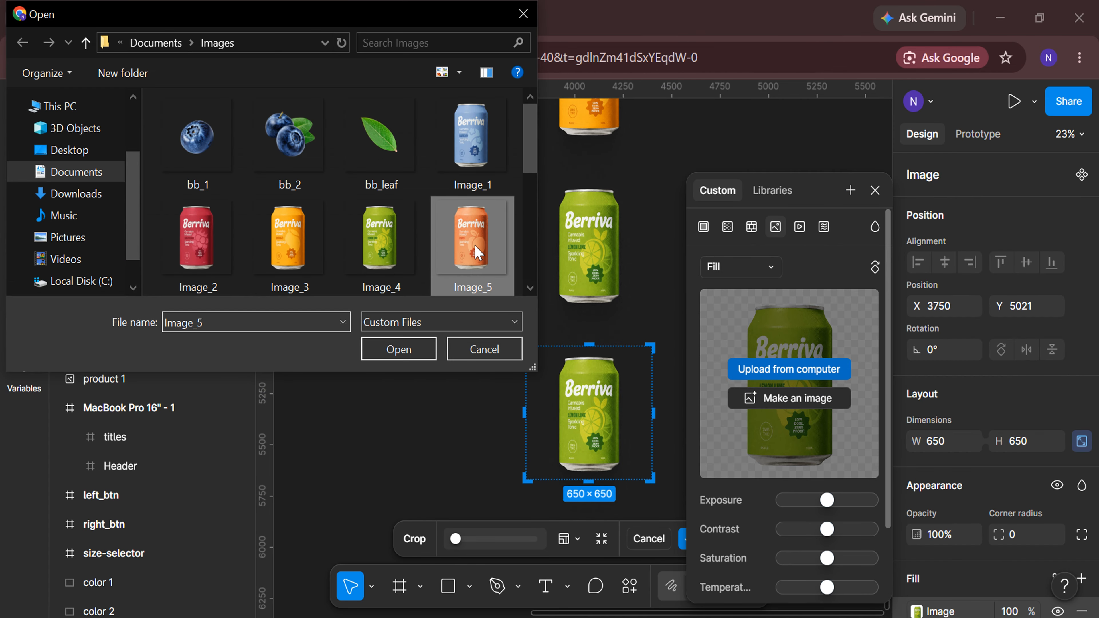
pyautogui.click(426, 349)
pyautogui.click(426, 343)
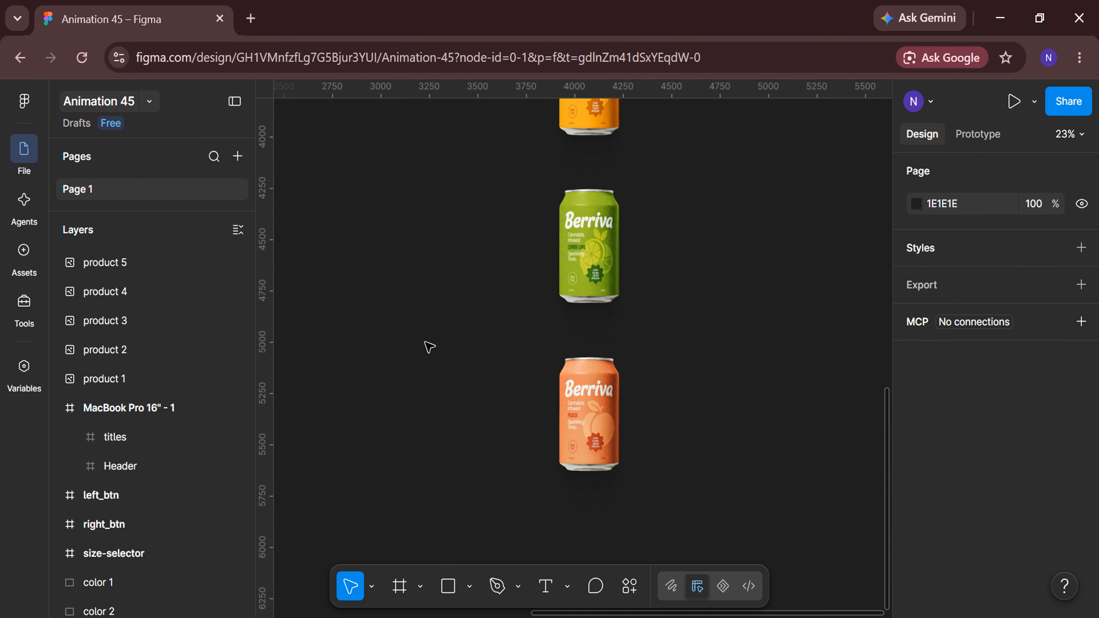
# Reorder the product layers so they run from product 1 at the top down to product 5.
pyautogui.scroll(-5, 426, 343)
pyautogui.moveTo(159, 380); pyautogui.dragTo(142, 259)
pyautogui.click(138, 380)
pyautogui.moveTo(138, 384); pyautogui.dragTo(128, 270)
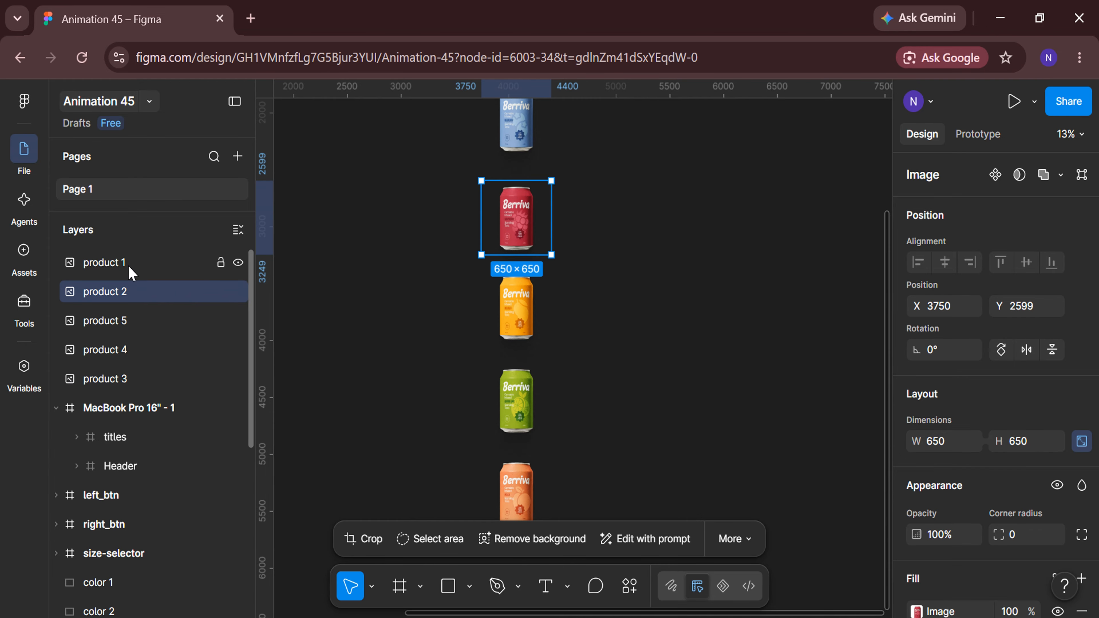
pyautogui.moveTo(147, 381); pyautogui.dragTo(135, 346)
# Align products 2 to 5 on their vertical centers and move the stack up to about Y 2956 below product 1.
pyautogui.click(137, 296)
pyautogui.keyDown('shift'); pyautogui.click(132, 320); pyautogui.keyUp('shift')
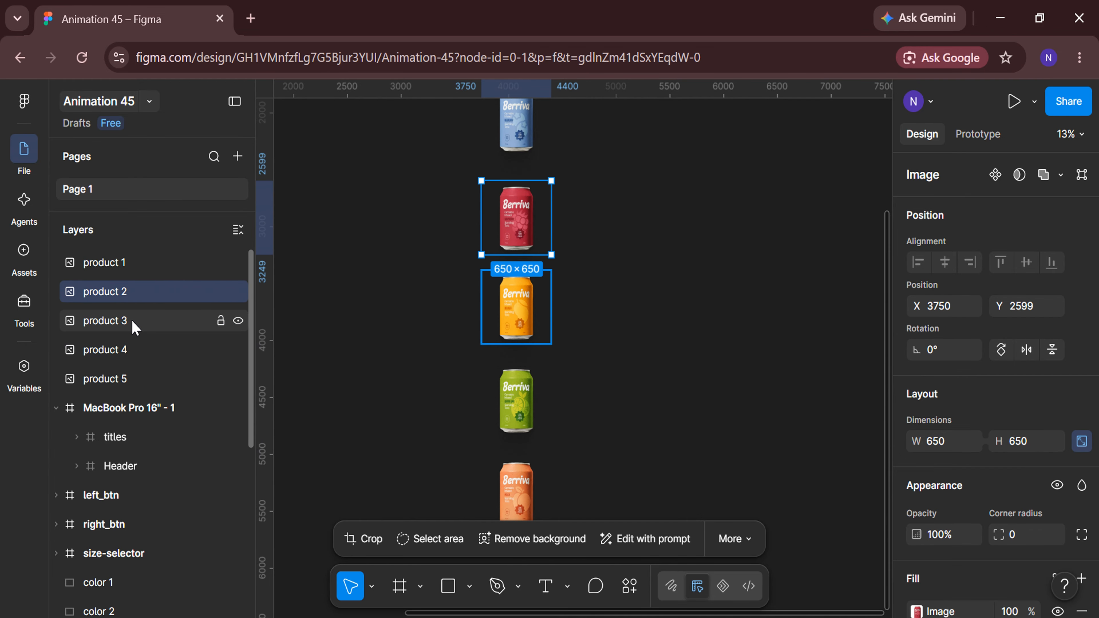
pyautogui.keyDown('shift'); pyautogui.click(138, 350); pyautogui.keyUp('shift')
pyautogui.keyDown('shift'); pyautogui.click(139, 379); pyautogui.keyUp('shift')
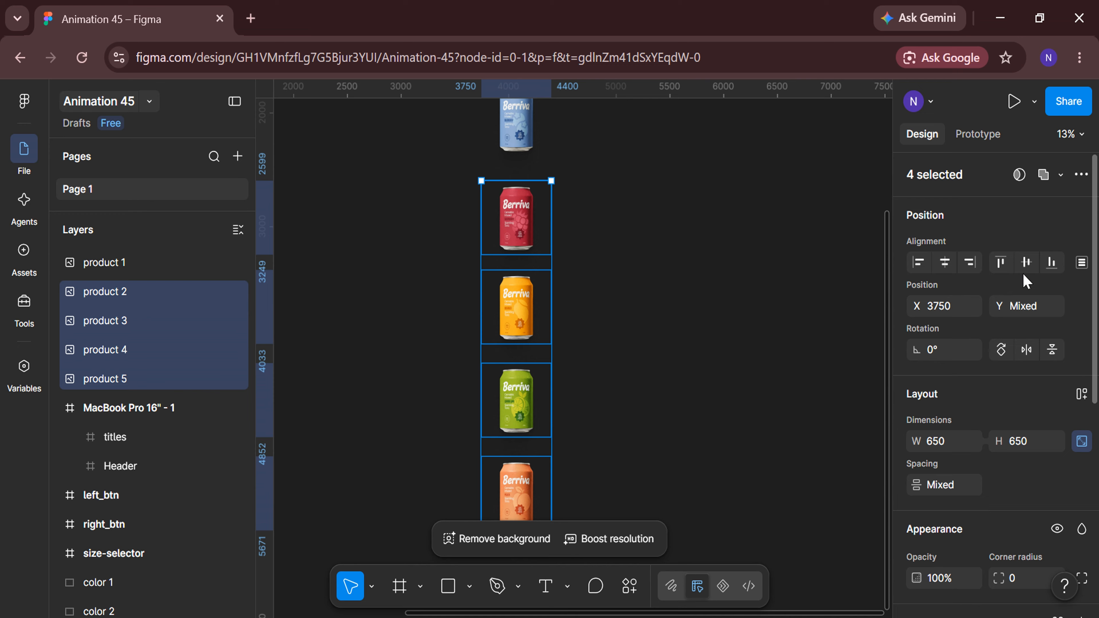
pyautogui.click(1028, 264)
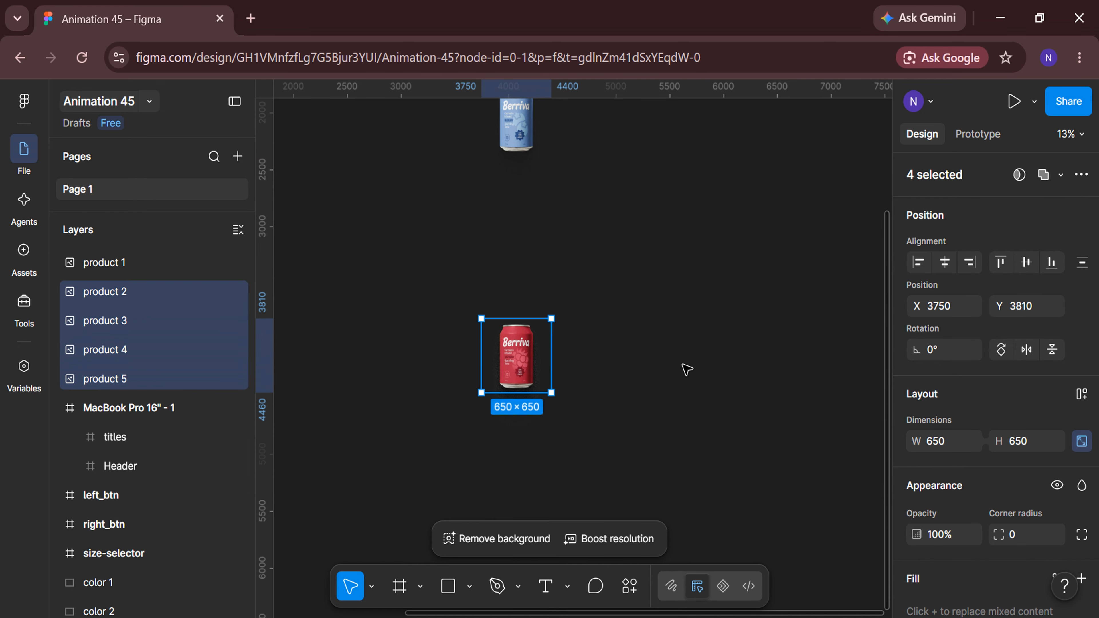
pyautogui.scroll(1, 683, 365)
pyautogui.moveTo(512, 427); pyautogui.dragTo(510, 329)
# Wrap all five product images in one frame and rename it "products".
pyautogui.keyDown('shift'); pyautogui.click(169, 262); pyautogui.keyUp('shift')
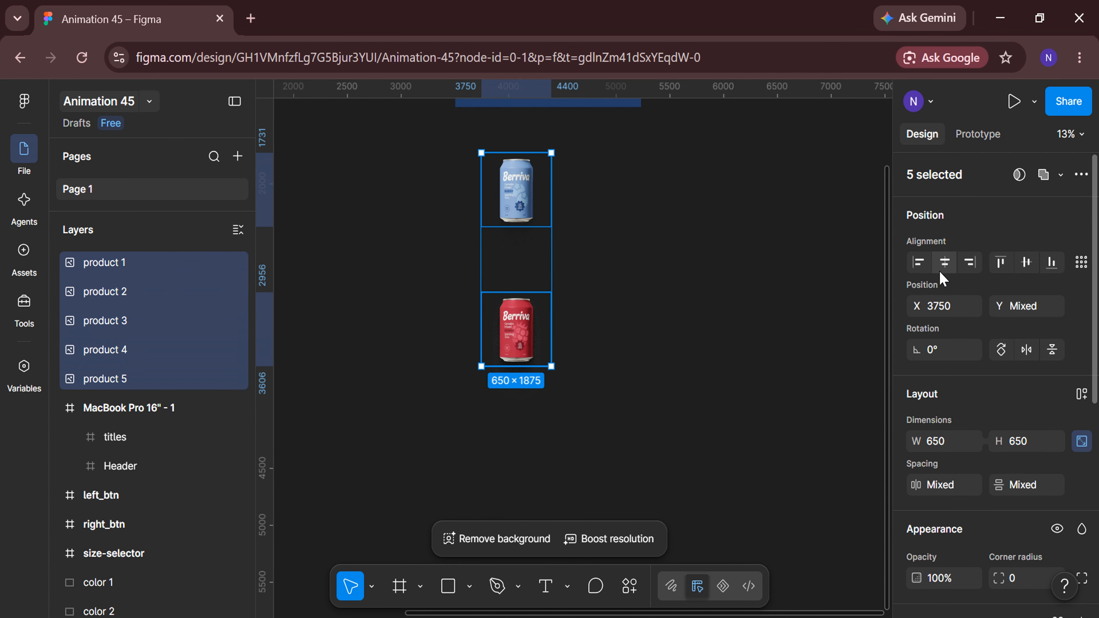
pyautogui.rightClick(515, 188)
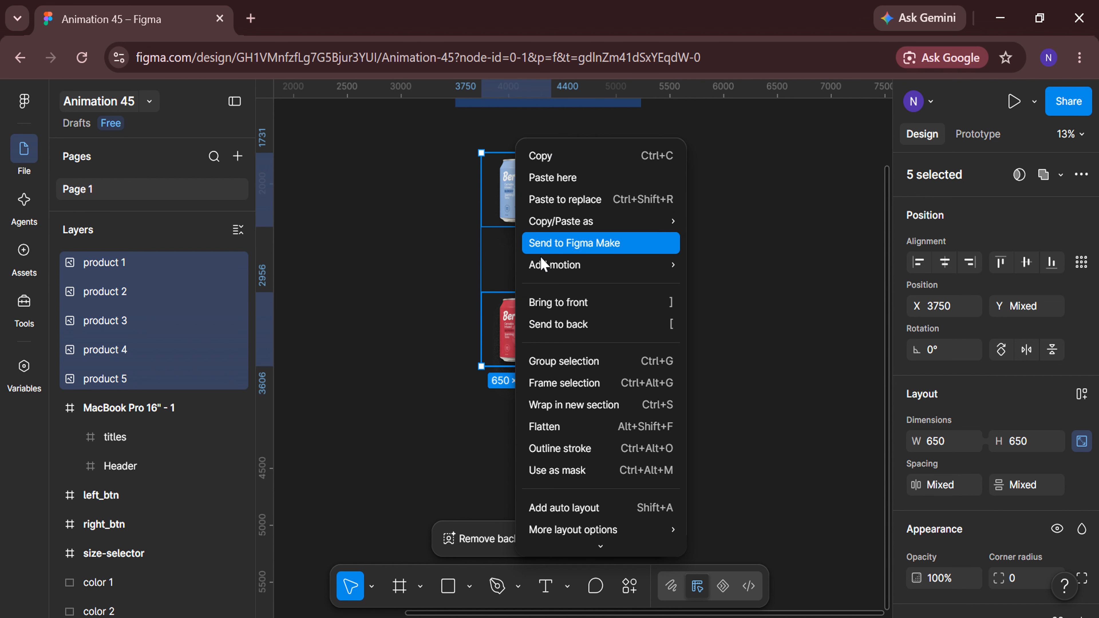
pyautogui.click(572, 382)
pyautogui.scroll(2, 571, 383)
pyautogui.doubleClick(117, 263)
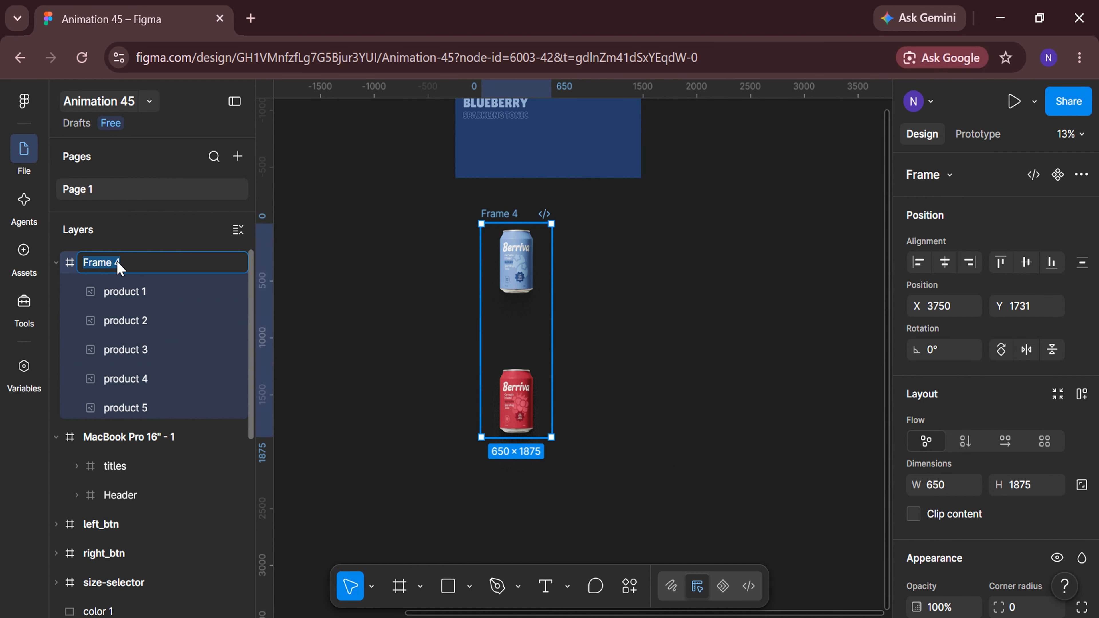
pyautogui.write('products')
pyautogui.press('Return')
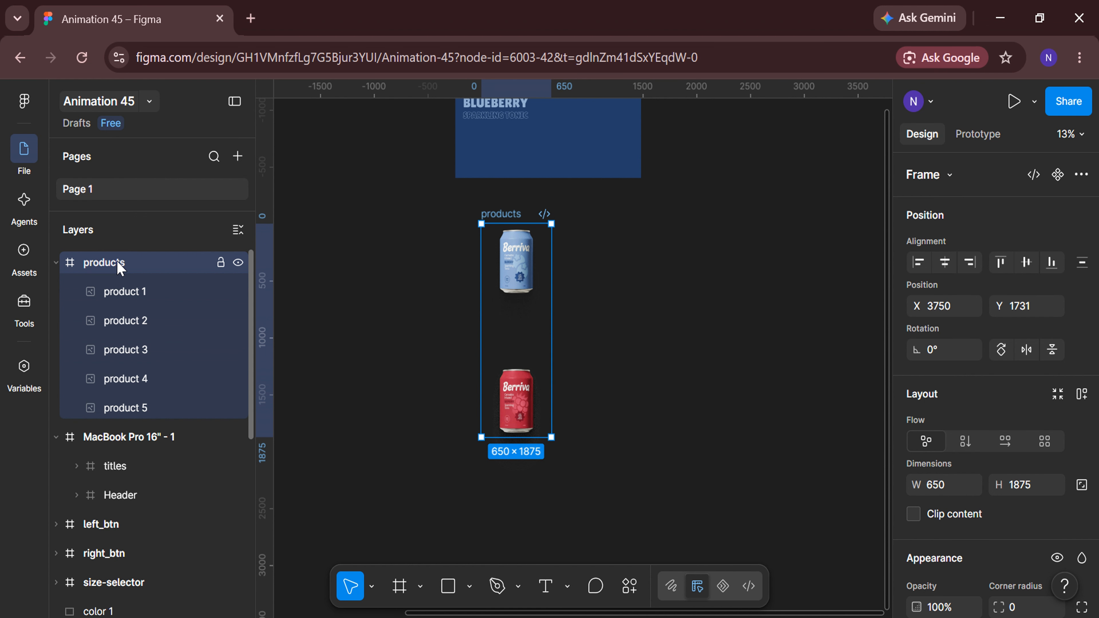
# Move the products frame into the MacBook Pro 16" frame beside the Blueberry title, at about X 718, Y 214.
pyautogui.scroll(5, 546, 254)
pyautogui.scroll(1, 541, 277)
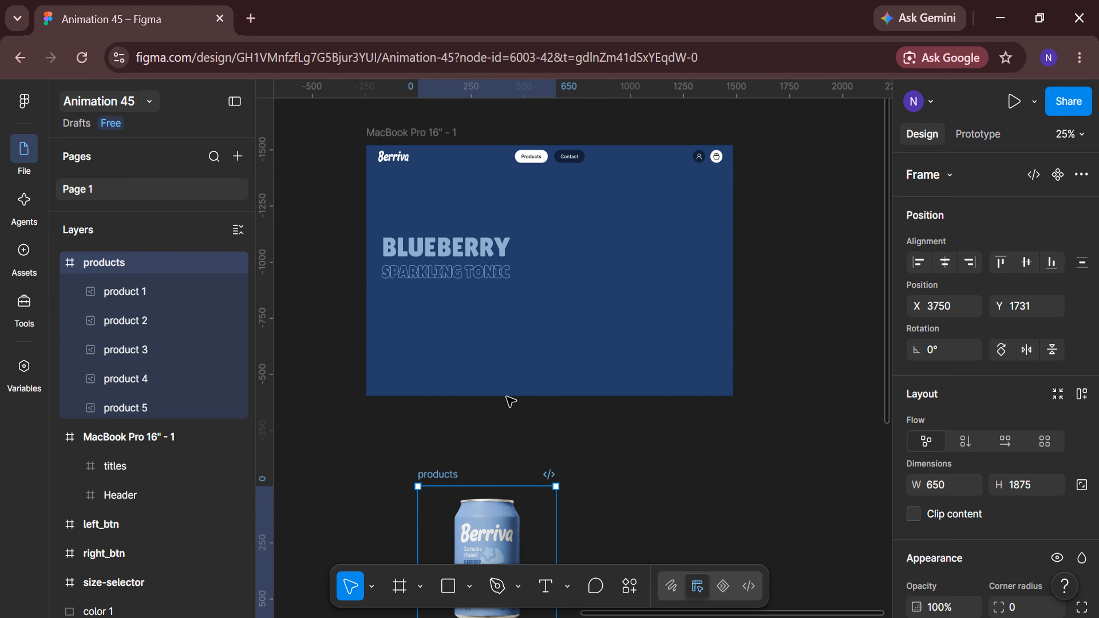
pyautogui.moveTo(488, 510); pyautogui.dragTo(595, 236)
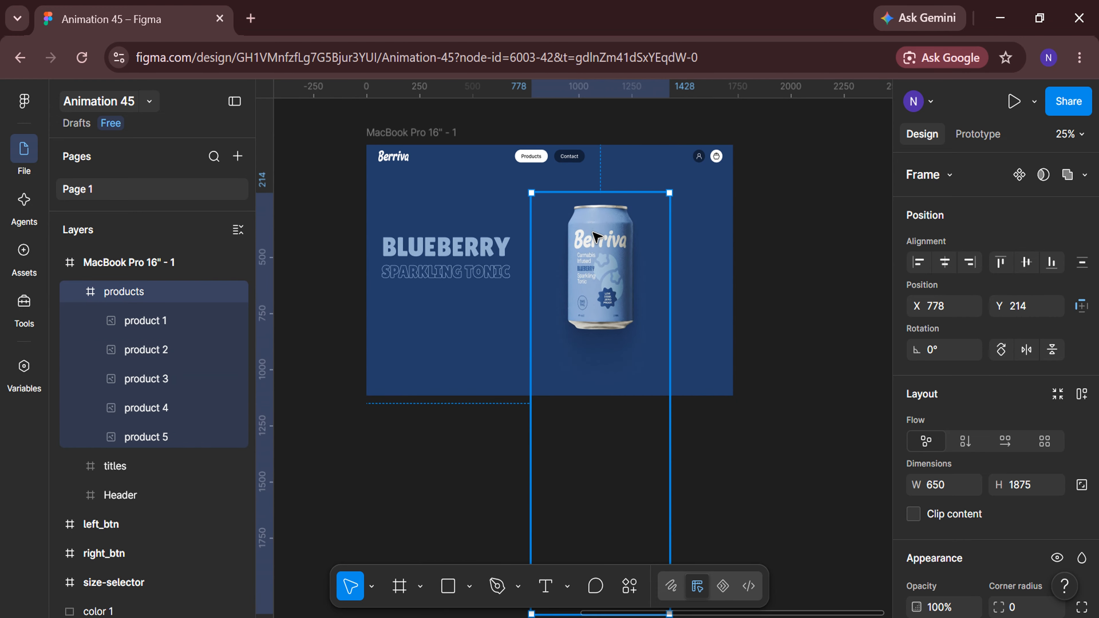
pyautogui.scroll(2, 595, 237)
pyautogui.hotkey('shift', 'Left')
pyautogui.hotkey('shift', 'Left')
pyautogui.hotkey('shift', 'Left')
pyautogui.hotkey('shift', 'Left')
pyautogui.hotkey('shift', 'Left')
pyautogui.hotkey('shift', 'Left')
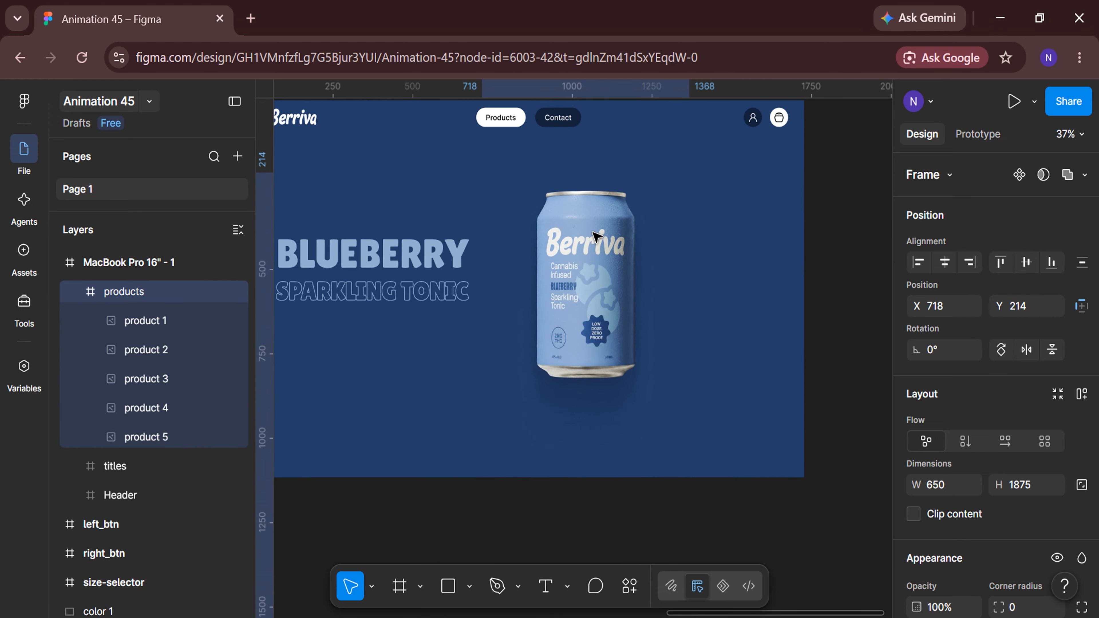
# Set the products frame's position to X 700, Y 210.
pyautogui.click(952, 306)
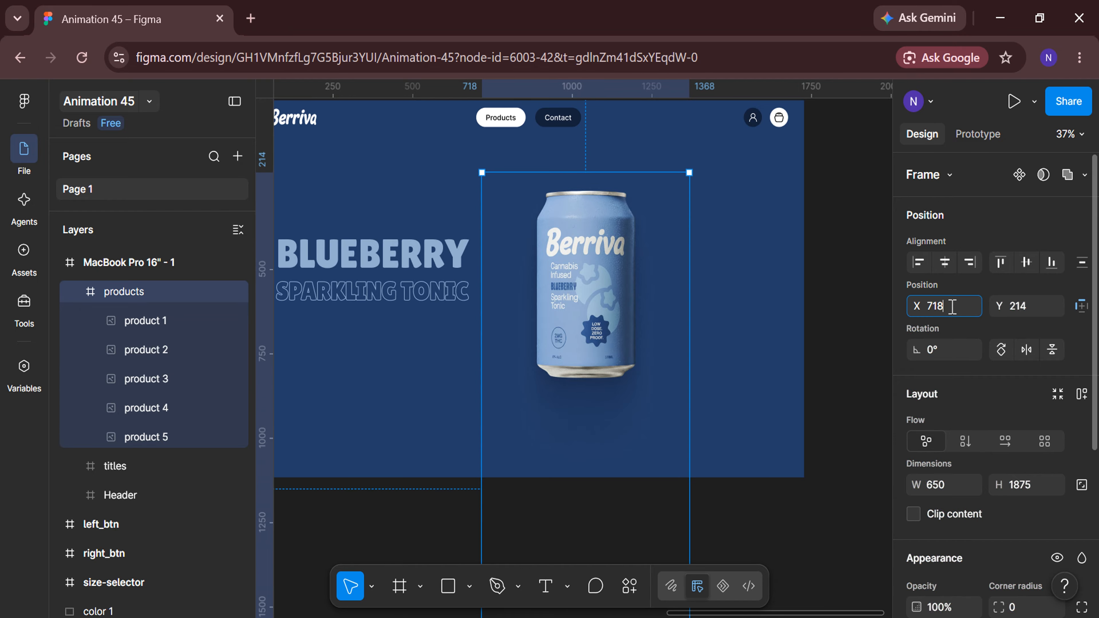
pyautogui.write('700')
pyautogui.press('Return')
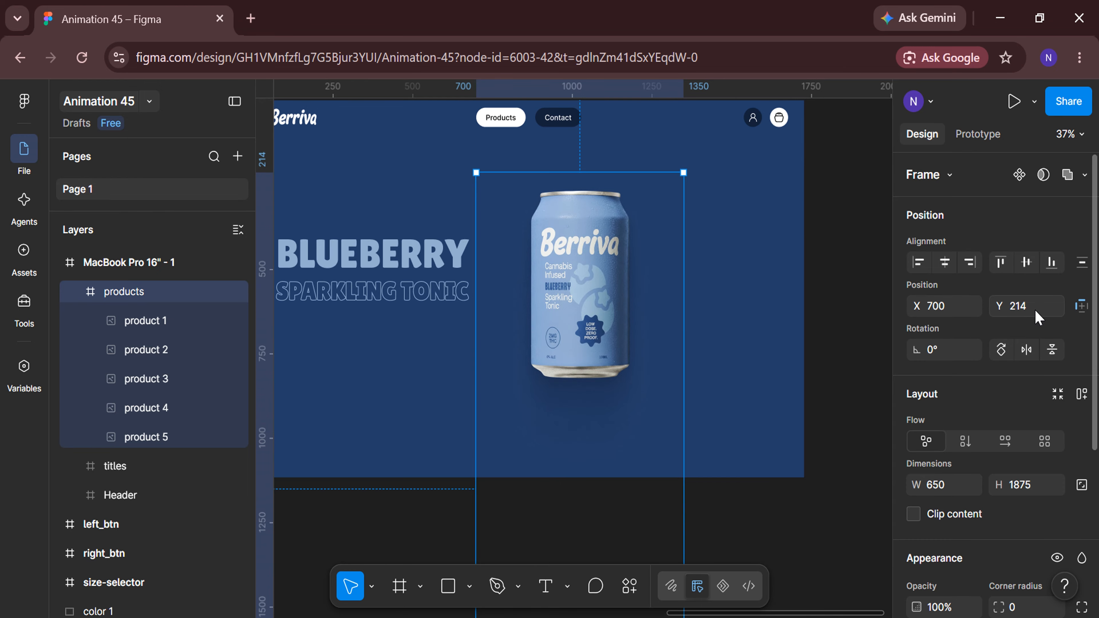
pyautogui.click(1036, 310)
pyautogui.write('210')
pyautogui.press('Return')
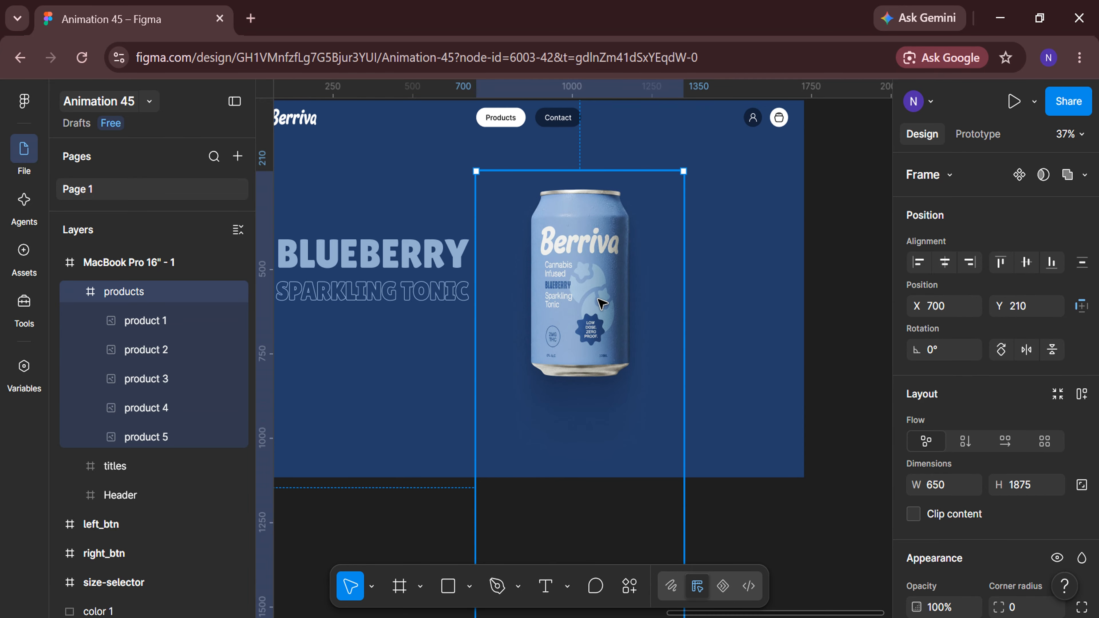
# Rotate the product 1 can image to -25°.
pyautogui.click(599, 298)
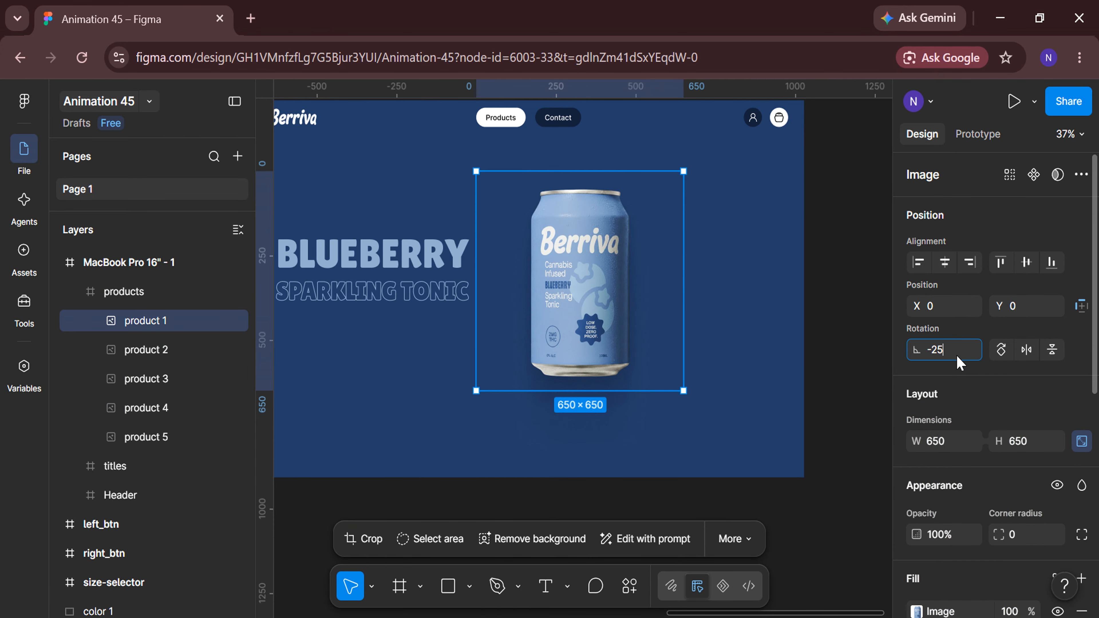
pyautogui.press('Return')
pyautogui.click(832, 383)
# Move the size-selector frame from beside the color swatches to below the MacBook Pro 16" frame, at about X 4566, Y 1495.
pyautogui.scroll(-5, 832, 383)
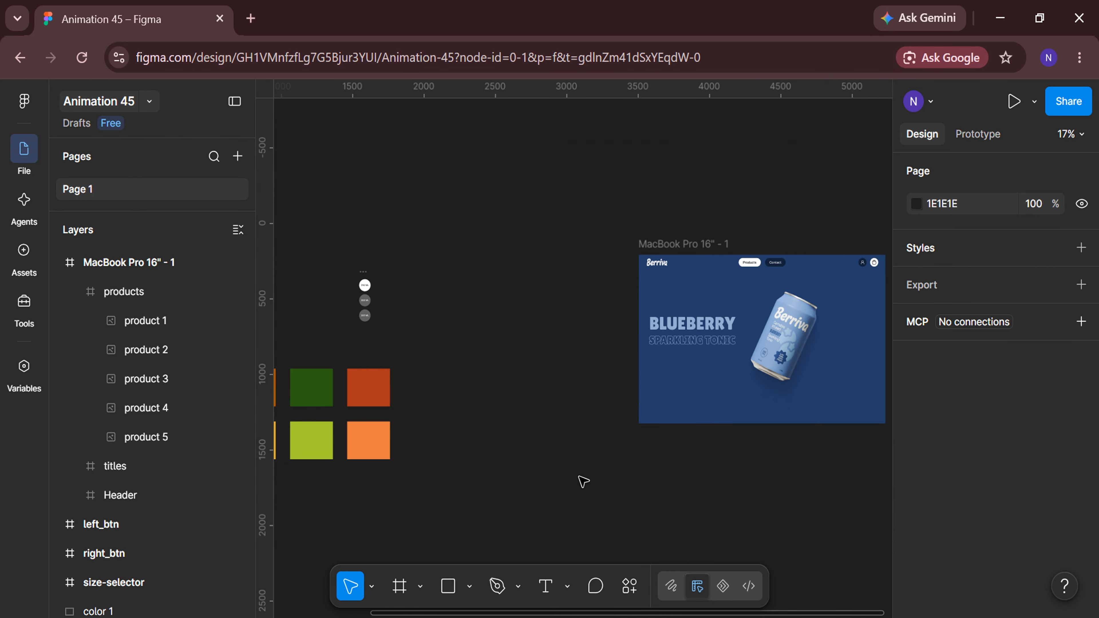
pyautogui.scroll(3, 373, 329)
pyautogui.moveTo(359, 239); pyautogui.dragTo(658, 397)
pyautogui.hscroll(2, 749, 508)
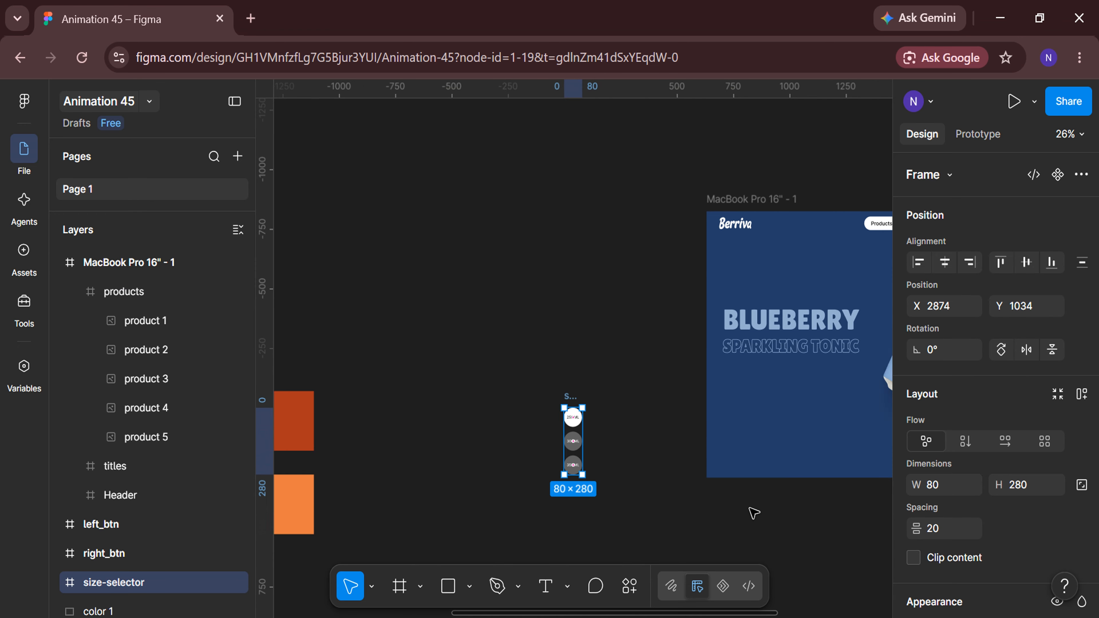
pyautogui.hscroll(5, 754, 513)
pyautogui.scroll(-2, 754, 513)
pyautogui.moveTo(327, 299); pyautogui.dragTo(709, 409)
pyautogui.hscroll(4, 773, 437)
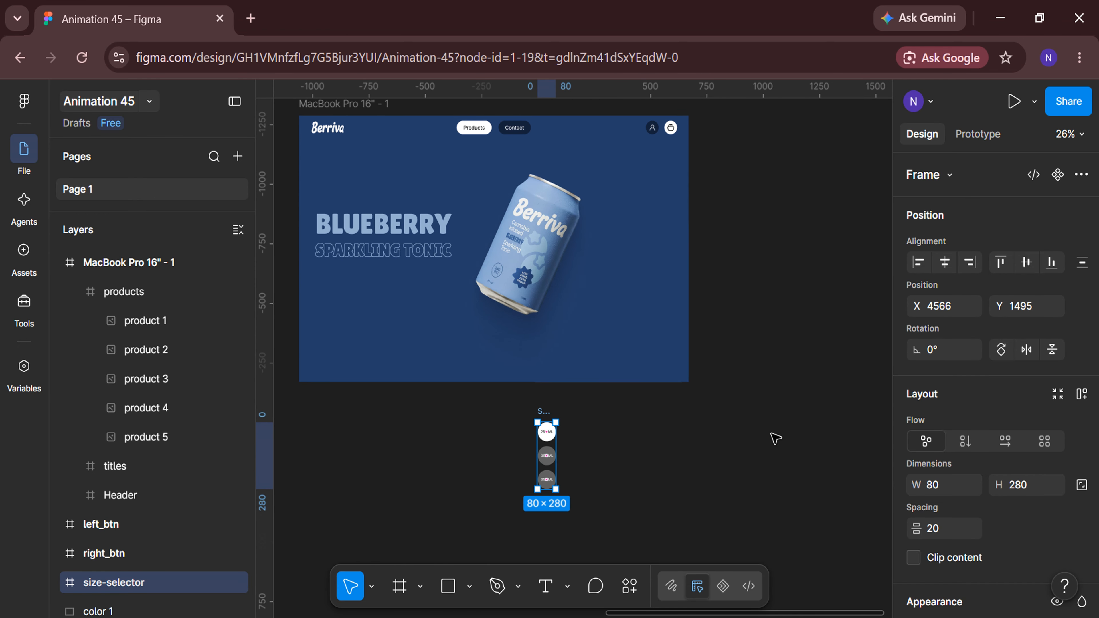
# Place a vertical ruler guide at X 1678 in the MacBook Pro 16" frame, along the cart icon's outer edge.
pyautogui.scroll(2, 774, 438)
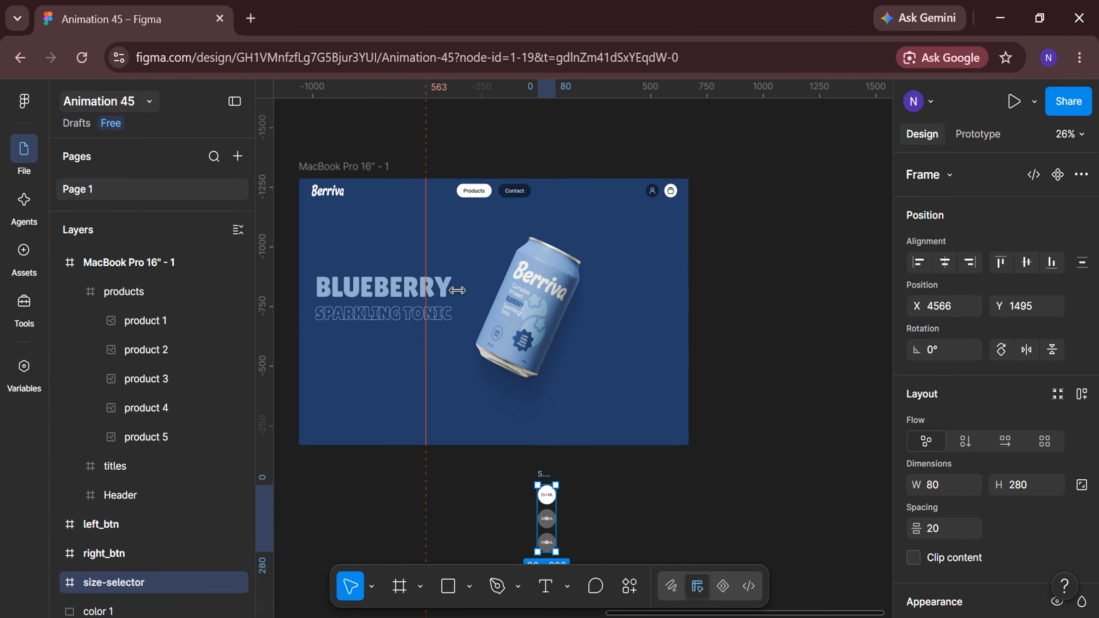
pyautogui.moveTo(458, 290); pyautogui.dragTo(682, 314)
pyautogui.scroll(5, 682, 314)
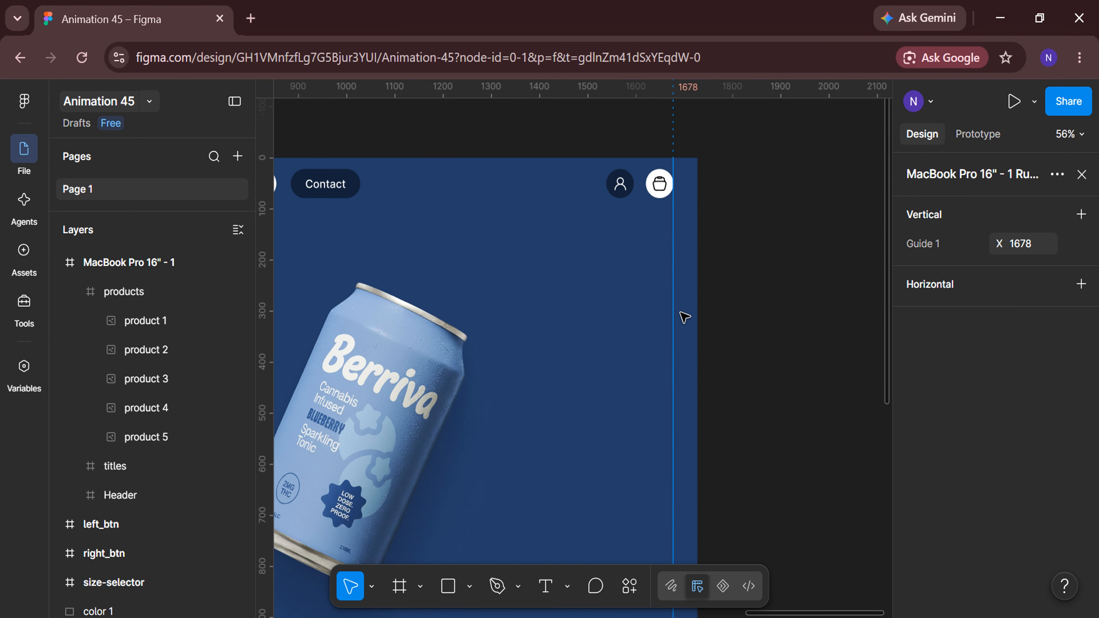
# Move the size-selector into the MacBook Pro 16" frame's lower corner against the guide, at X 1598 and about Y 772.
pyautogui.scroll(-4, 680, 312)
pyautogui.scroll(-1, 681, 313)
pyautogui.moveTo(428, 453); pyautogui.dragTo(648, 249)
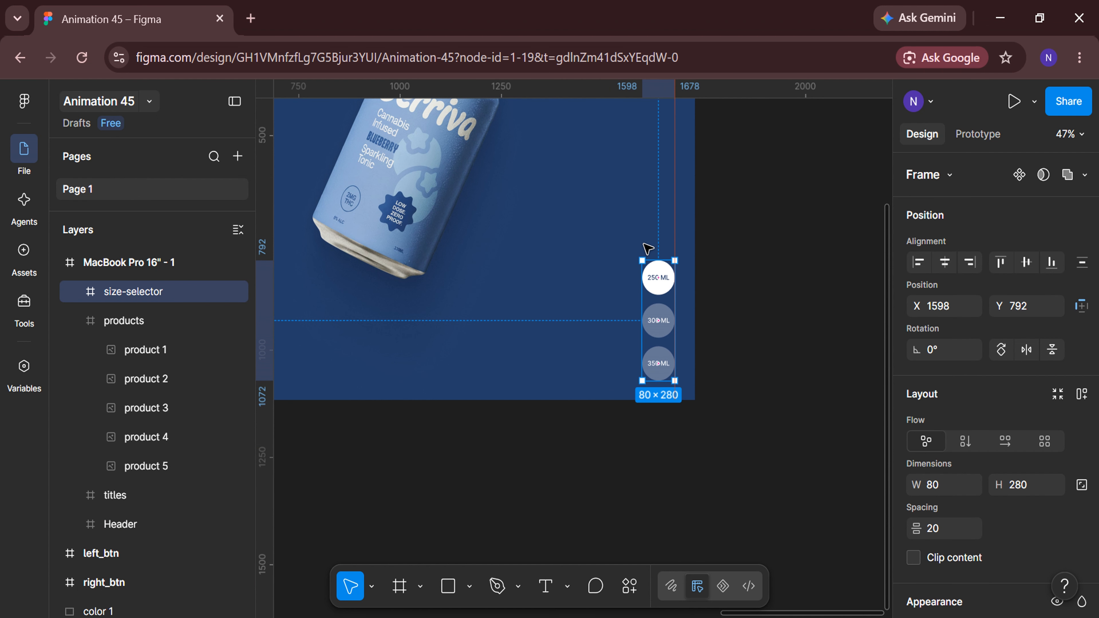
pyautogui.scroll(3, 701, 255)
pyautogui.hotkey('shift', 'Up')
pyautogui.hotkey('shift', 'Up')
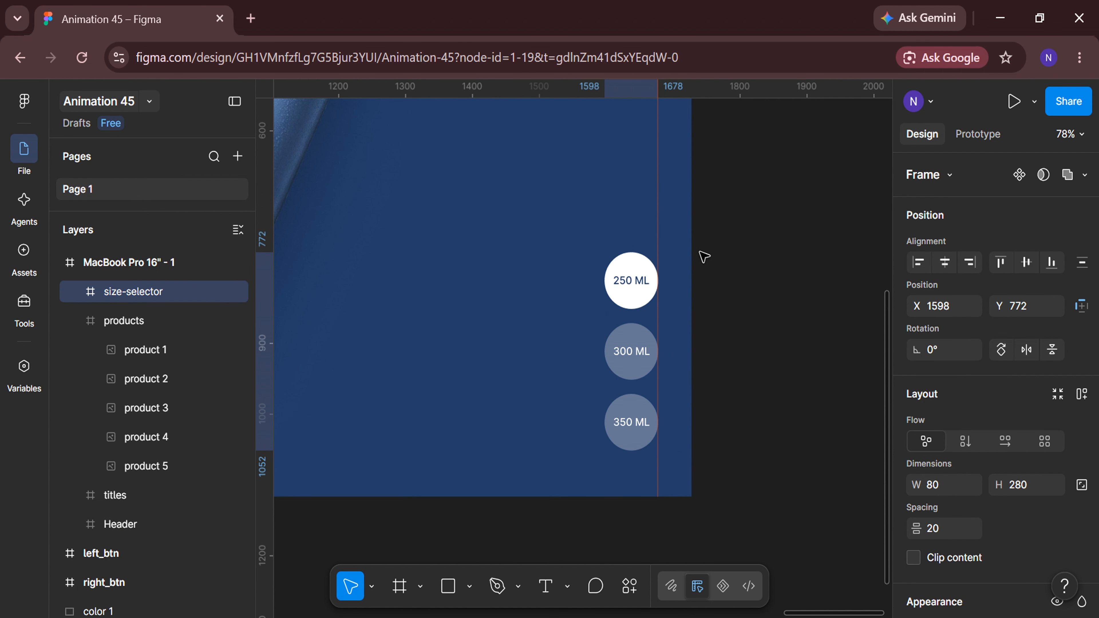
# Set the size-selector's Y position to 785.
pyautogui.click(1040, 306)
pyautogui.write('78')
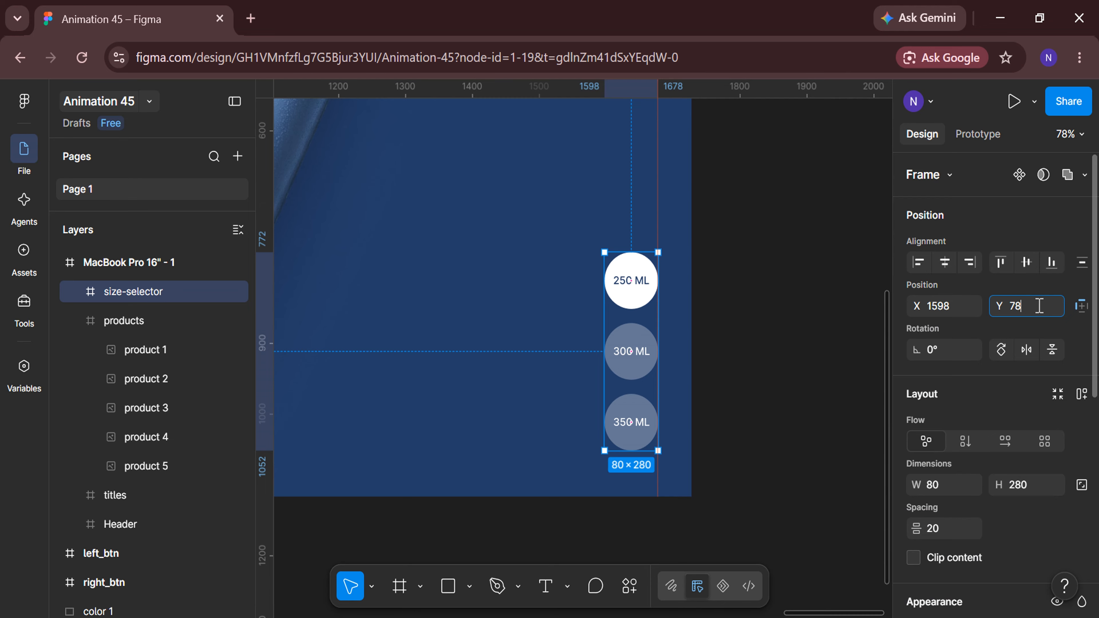
pyautogui.write('5')
pyautogui.press('Return')
pyautogui.click(778, 324)
pyautogui.scroll(-4, 778, 325)
pyautogui.scroll(1, 778, 325)
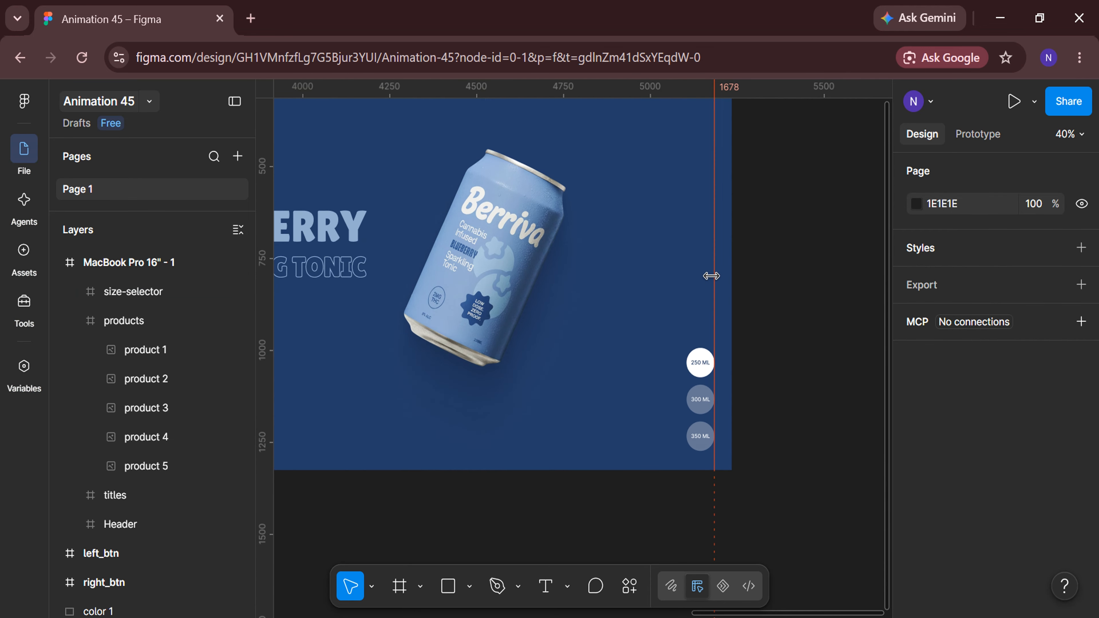
# Remove the vertical ruler guide at X 1678 from the MacBook Pro 16" frame.
pyautogui.click(711, 276)
pyautogui.click(1055, 177)
pyautogui.click(1037, 207)
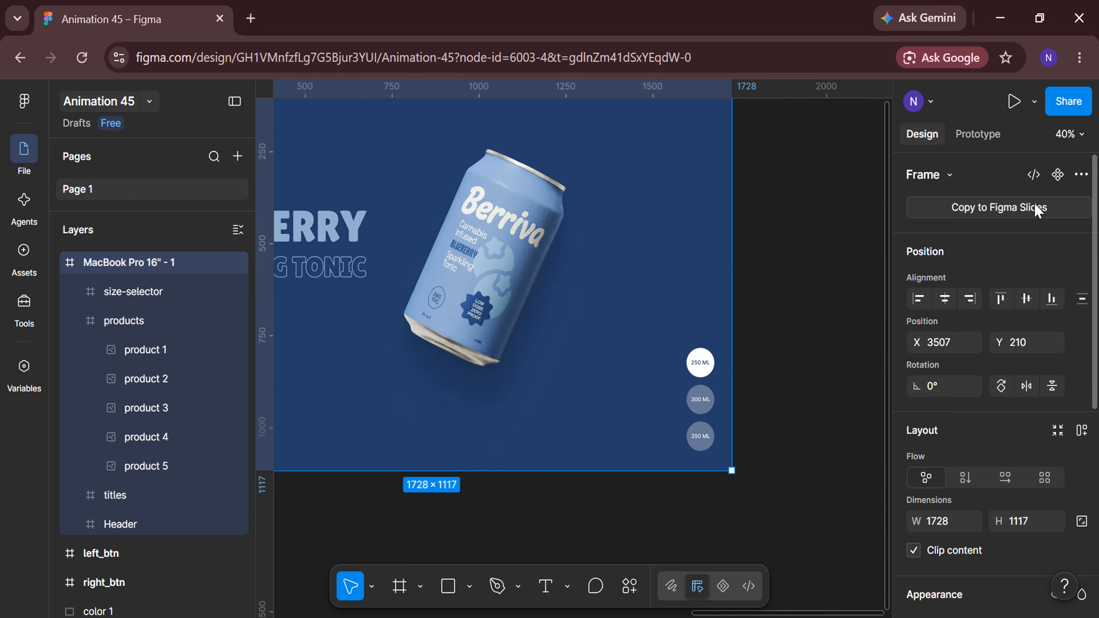
pyautogui.click(815, 343)
# Draw a new frame in the empty area below the MacBook Pro 16" frame and set its size to 1728 × 1117.
pyautogui.scroll(-3, 814, 344)
pyautogui.scroll(-6, 815, 343)
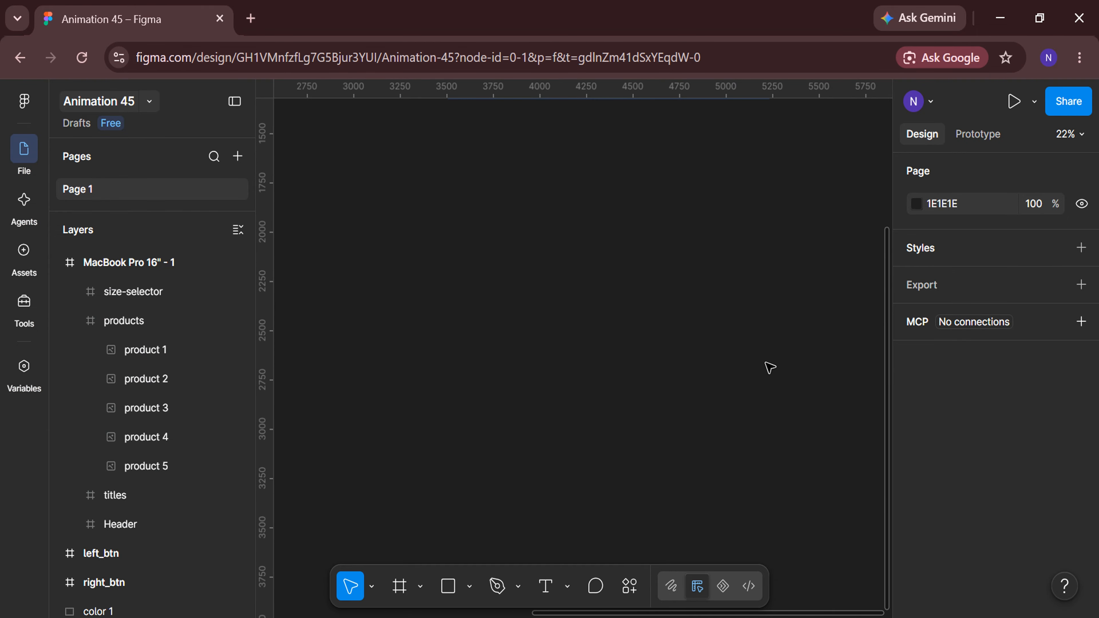
pyautogui.click(400, 587)
pyautogui.moveTo(371, 202); pyautogui.dragTo(762, 465)
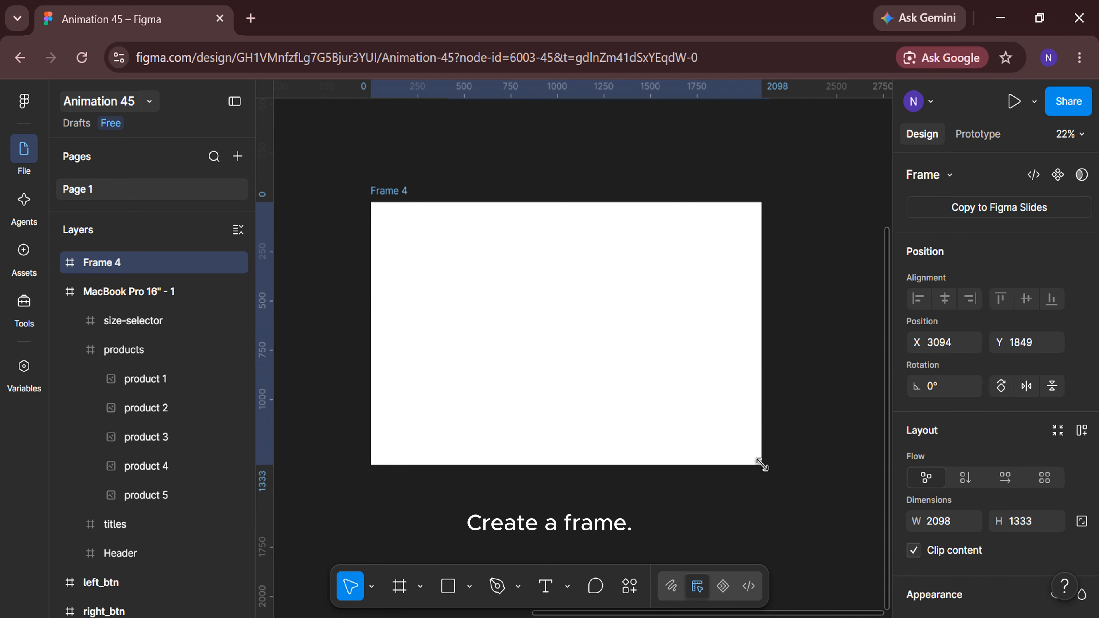
pyautogui.click(955, 523)
pyautogui.write('1728')
pyautogui.press('Return')
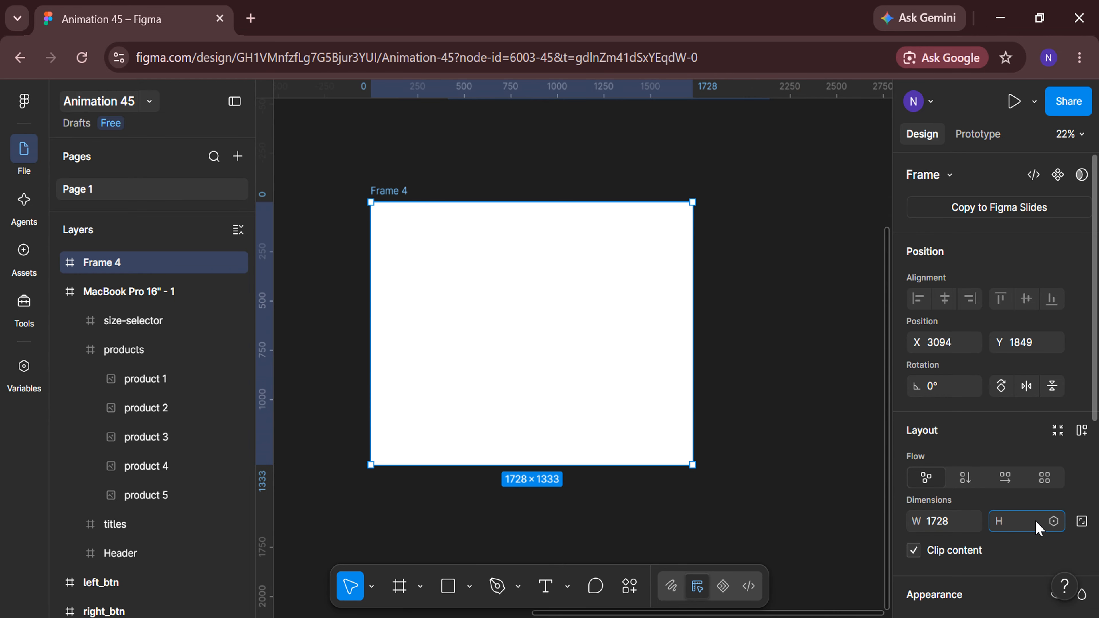
pyautogui.click(1037, 527)
pyautogui.write('1117')
pyautogui.press('Return')
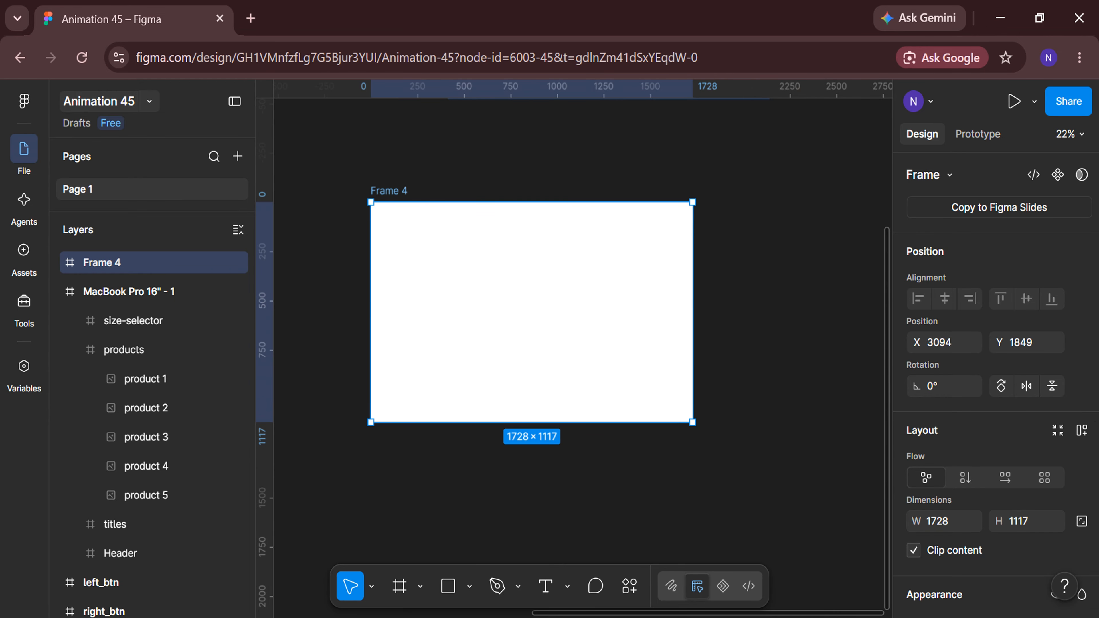
# Rename the new frame as Frame 1.
pyautogui.doubleClick(124, 261)
pyautogui.write('Frame 1')
pyautogui.press('Return')
# Move Frame 1 into the MacBook Pro 16" frame, covering its existing content.
pyautogui.scroll(5, 503, 284)
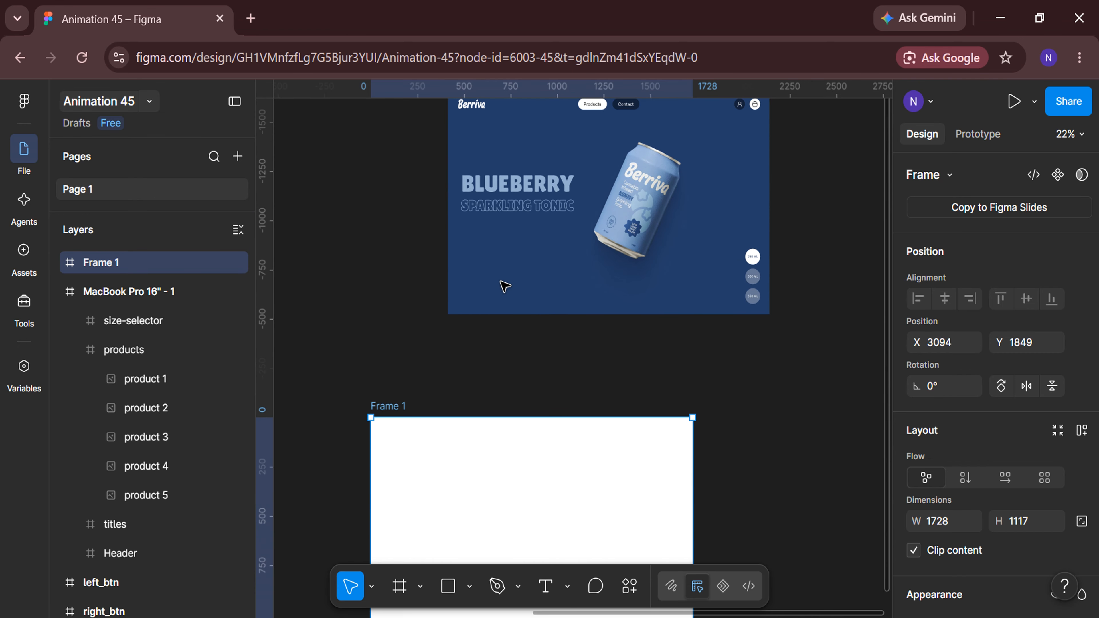
pyautogui.moveTo(540, 518); pyautogui.dragTo(611, 191)
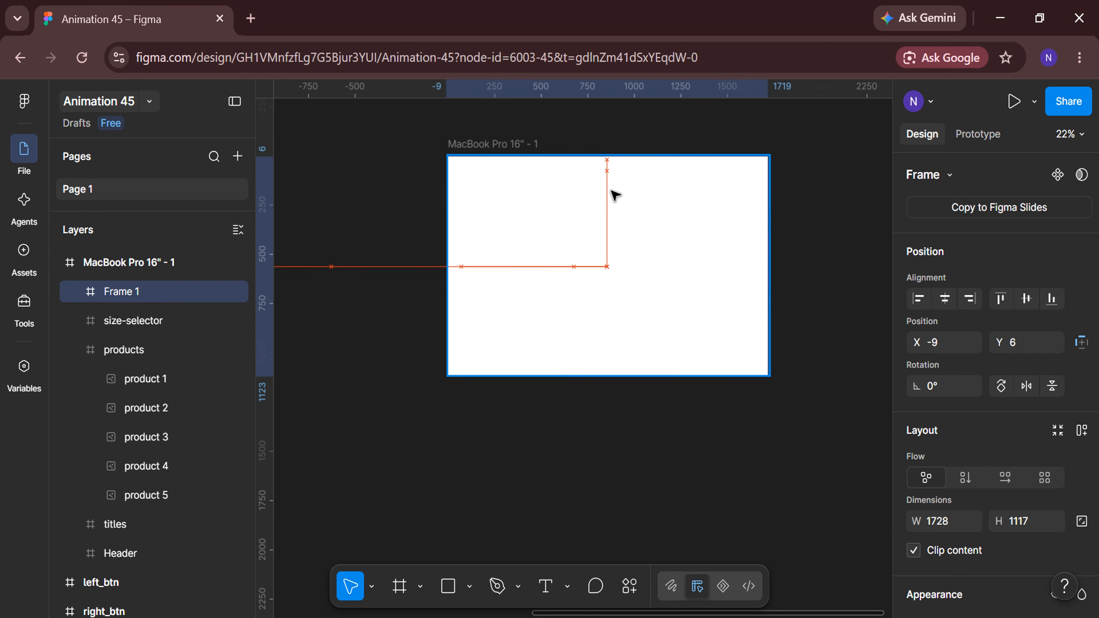
pyautogui.scroll(3, 612, 191)
# Center Frame 1 horizontally and vertically in the MacBook Pro 16" frame and remove its white fill.
pyautogui.click(945, 299)
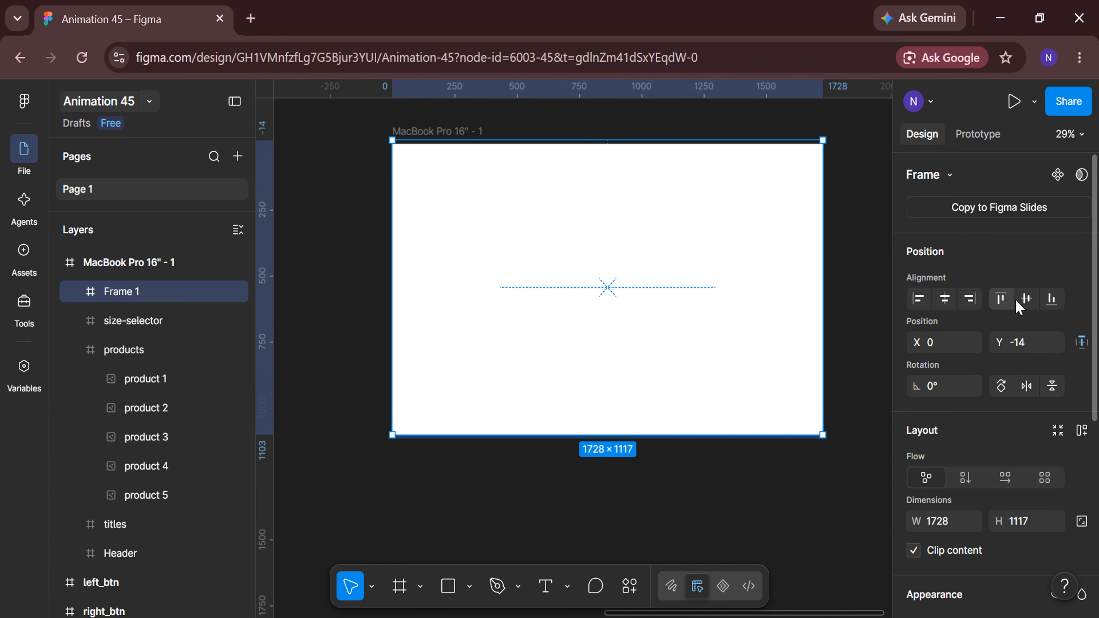
pyautogui.click(1026, 299)
pyautogui.scroll(-5, 1004, 464)
pyautogui.click(1082, 400)
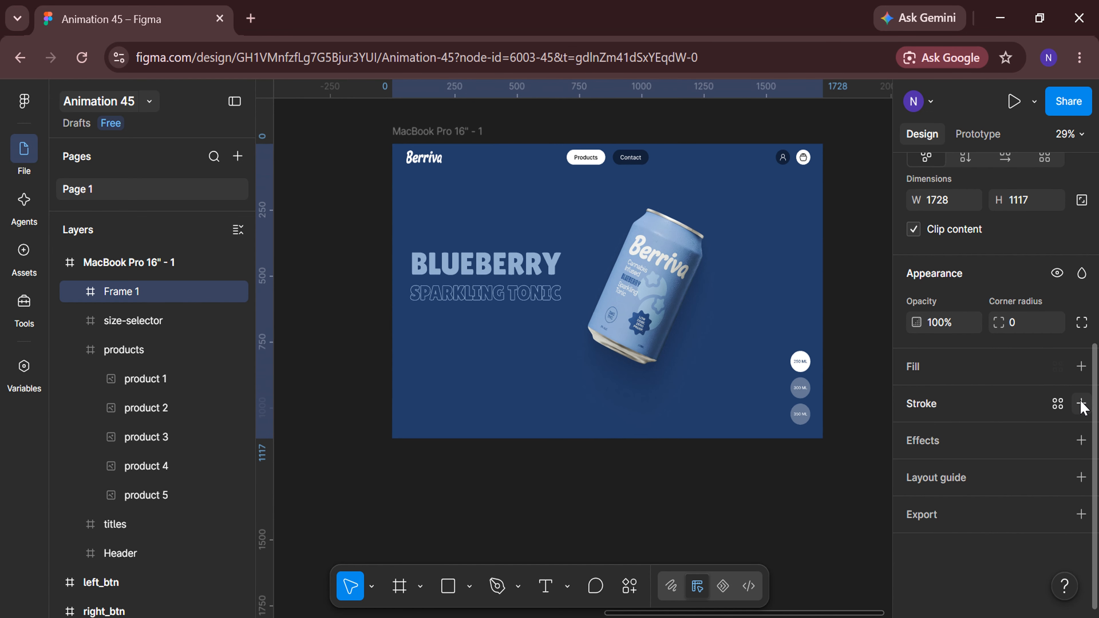
# Draw a square below the MacBook Pro 16" frame with locked proportions and set its size to 250 × 250.
pyautogui.scroll(-5, 756, 500)
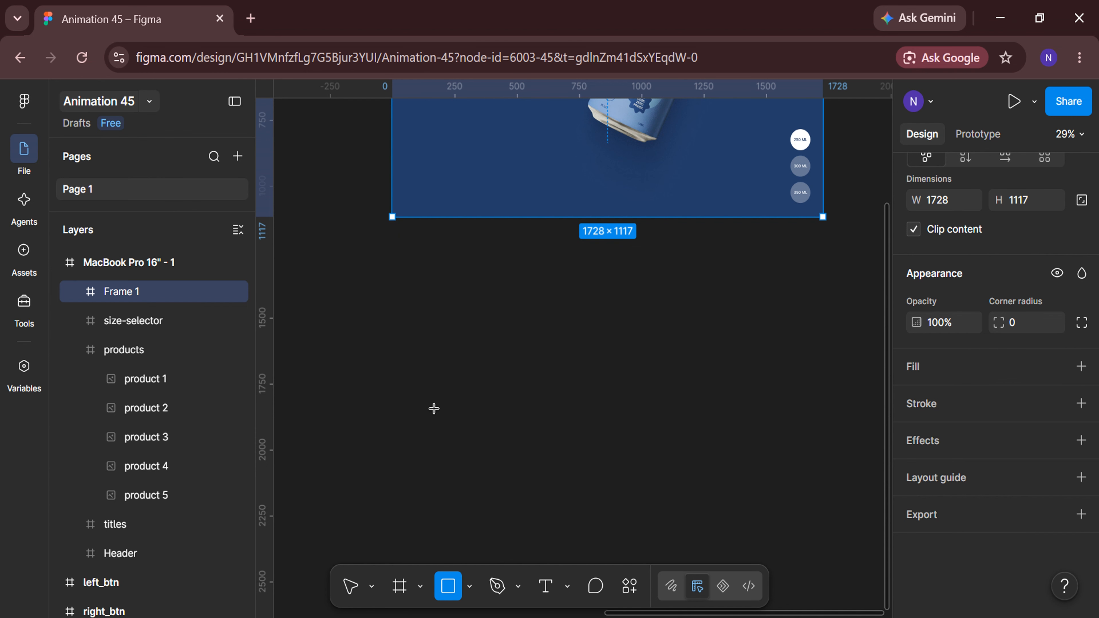
pyautogui.moveTo(428, 314); pyautogui.dragTo(482, 371)
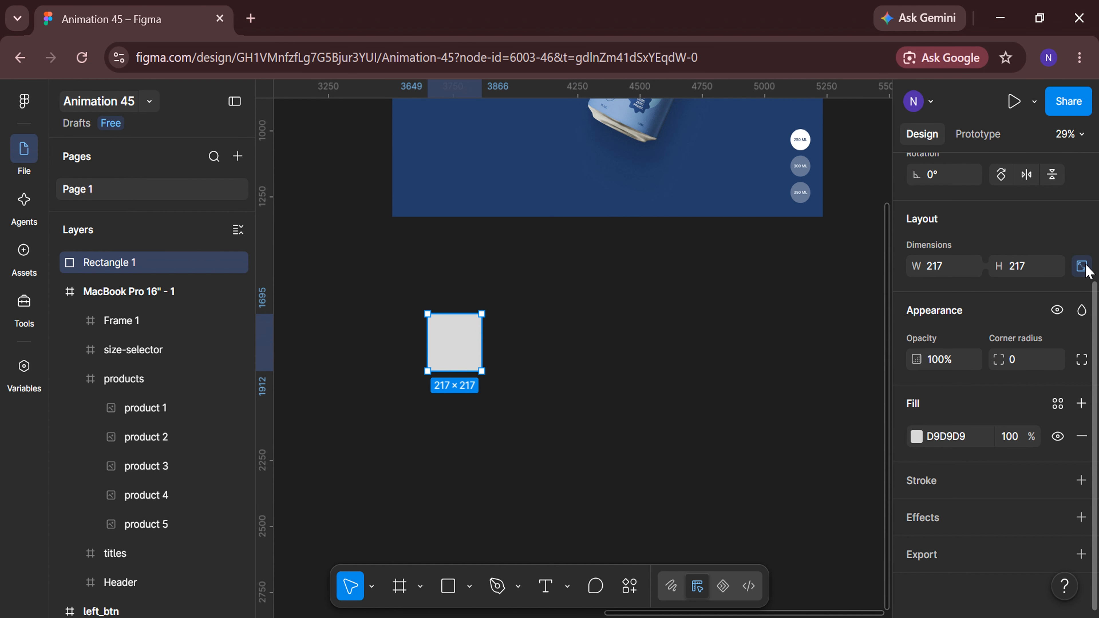
pyautogui.click(946, 274)
pyautogui.write('250')
pyautogui.press('Return')
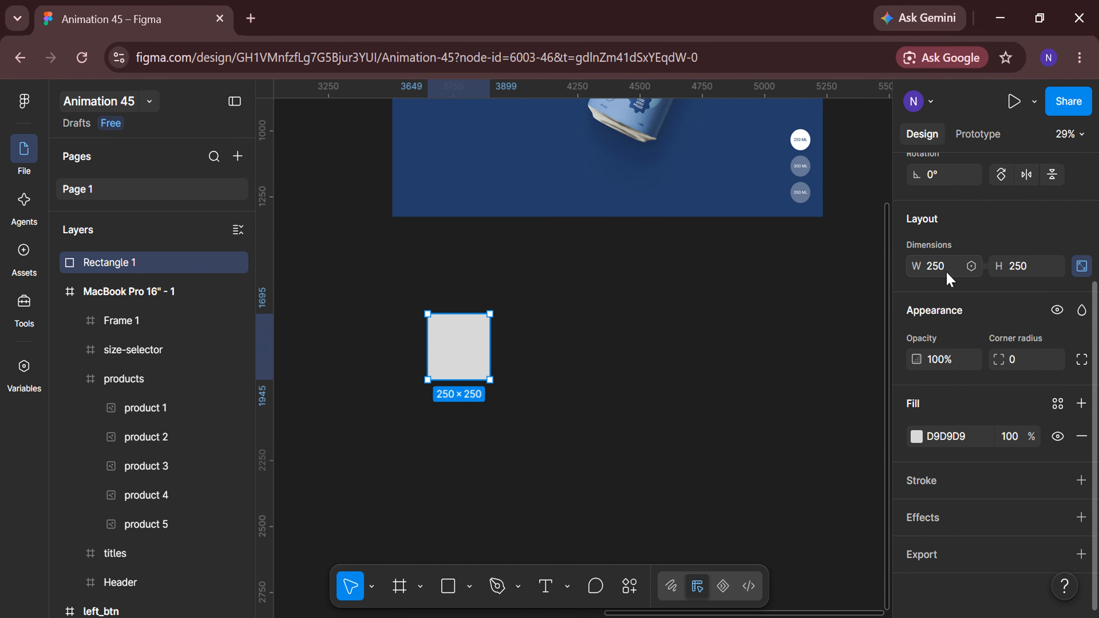
# Fill the 250 × 250 square with the blueberry image bb_1 uploaded from the computer.
pyautogui.click(916, 437)
pyautogui.click(776, 226)
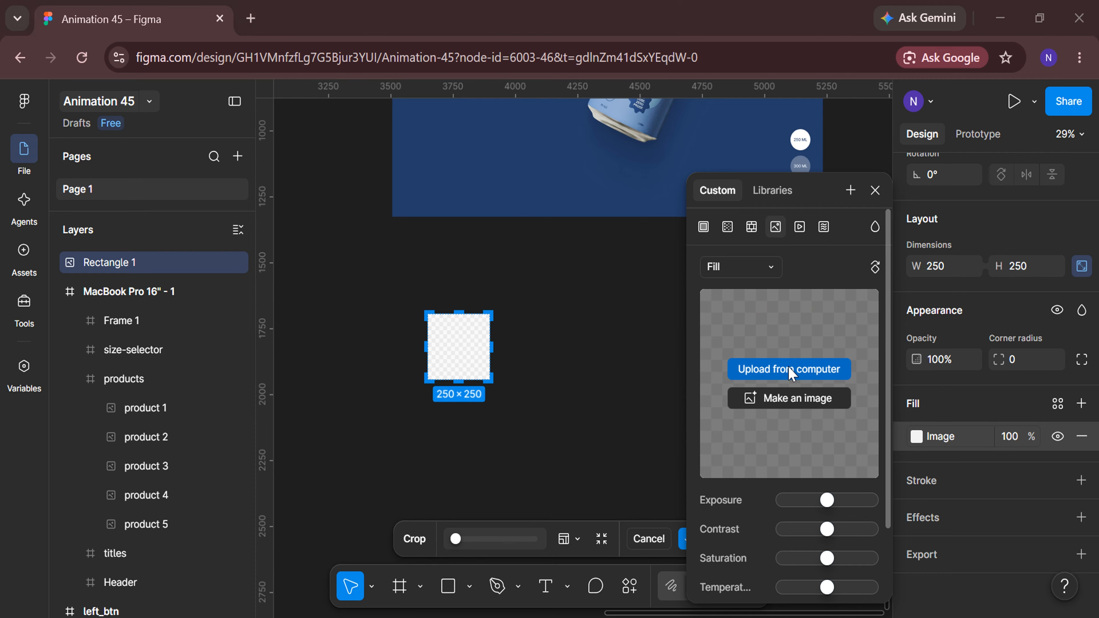
pyautogui.click(765, 368)
pyautogui.click(197, 136)
pyautogui.click(398, 349)
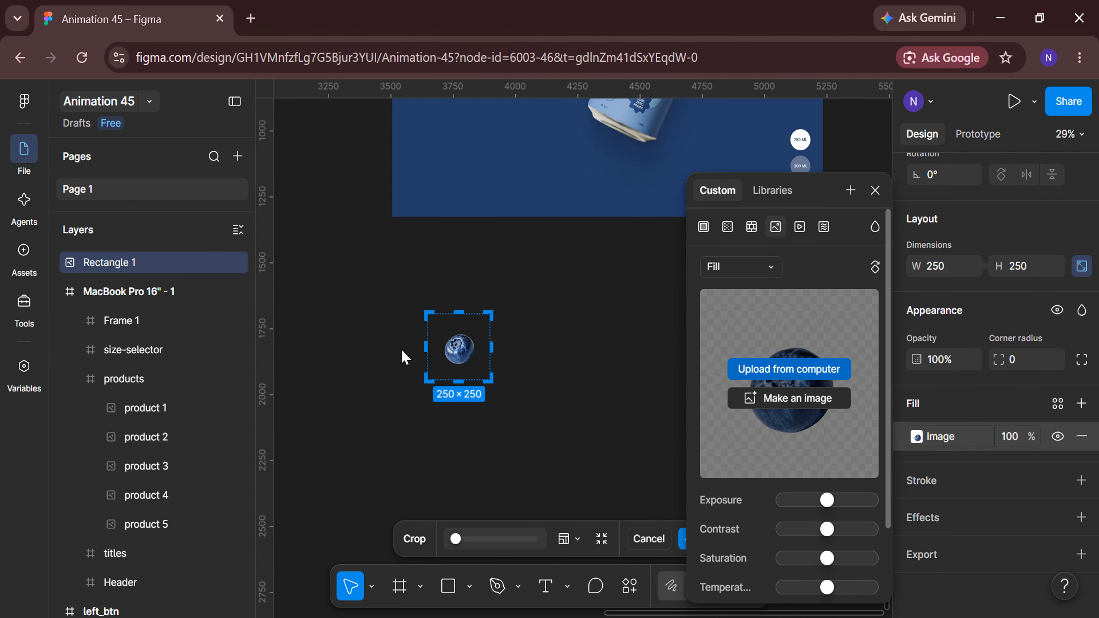
pyautogui.click(876, 193)
# Apply layered drop shadows to the blueberry image with the Beautiful Shadows plugin.
pyautogui.hscroll(3, 692, 434)
pyautogui.click(628, 586)
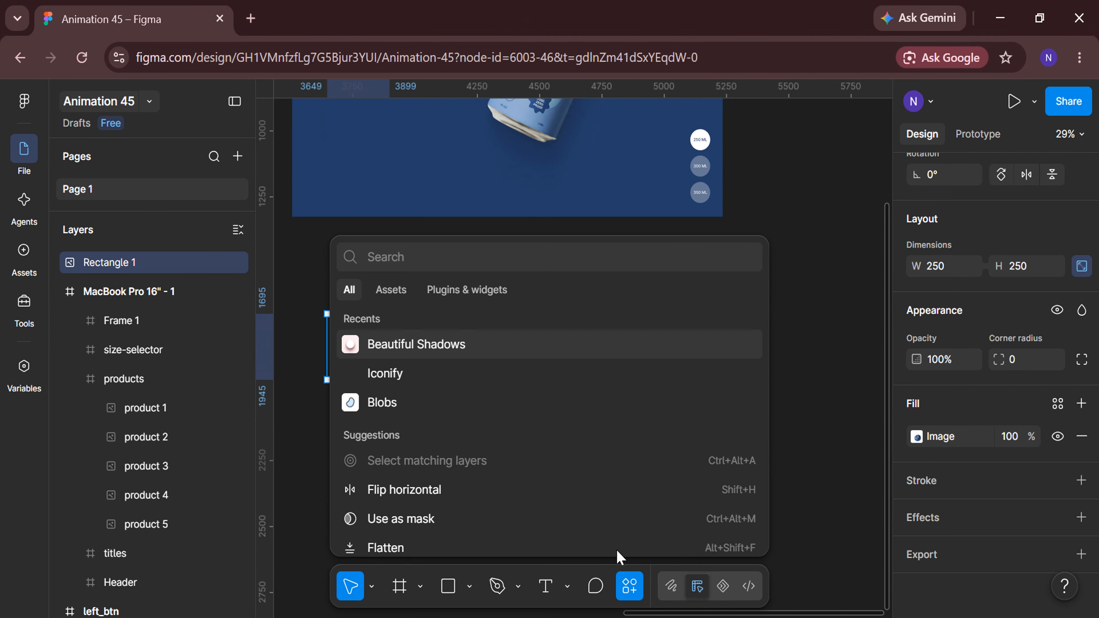
pyautogui.click(560, 351)
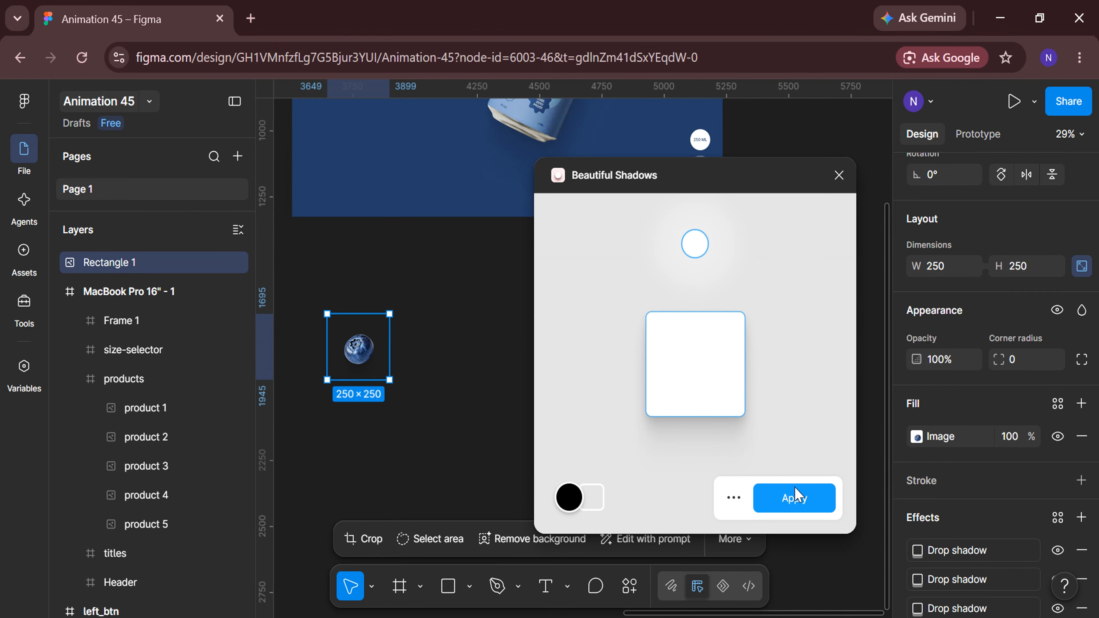
pyautogui.click(795, 497)
# Move the blueberry image into Frame 1, just below the account and cart icons, at about X 1316, Y 107.
pyautogui.scroll(3, 677, 370)
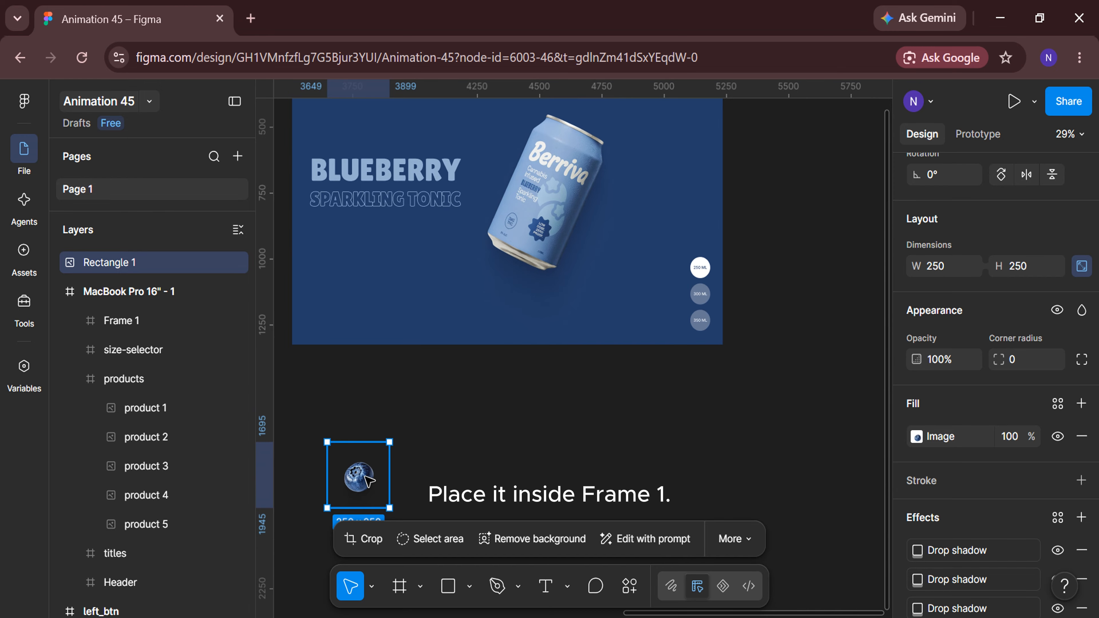
pyautogui.moveTo(365, 477); pyautogui.dragTo(650, 185)
pyautogui.scroll(3, 650, 186)
pyautogui.scroll(3, 650, 186)
pyautogui.moveTo(636, 319); pyautogui.dragTo(654, 217)
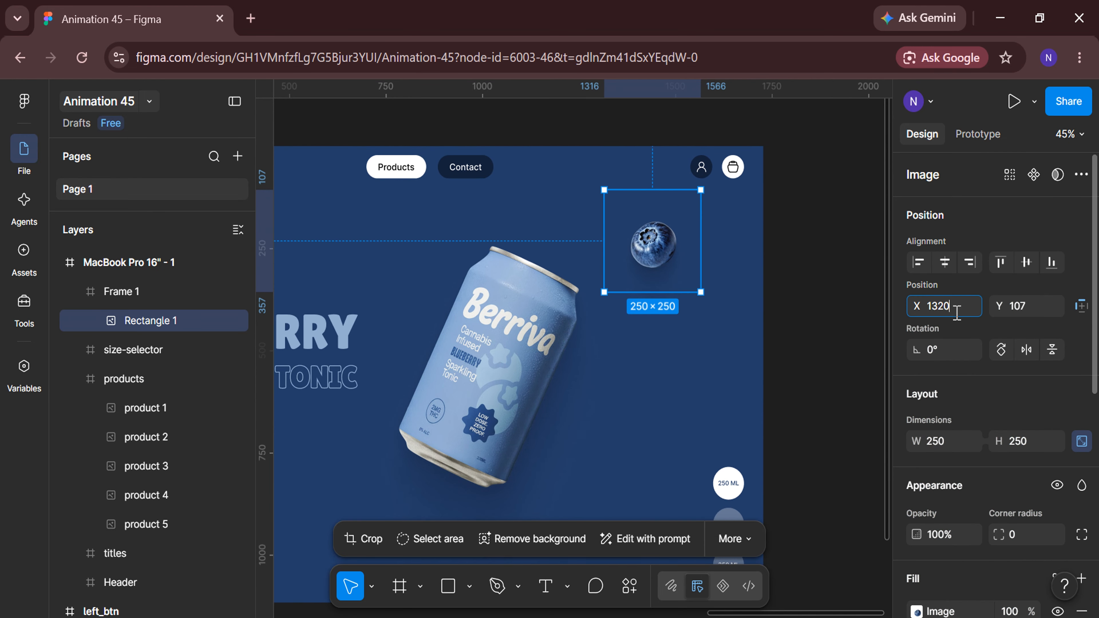
# Set the blueberry image's position to X 1320, Y 100.
pyautogui.click(957, 314)
pyautogui.write('1320')
pyautogui.press('Return')
pyautogui.click(1040, 308)
pyautogui.write('10')
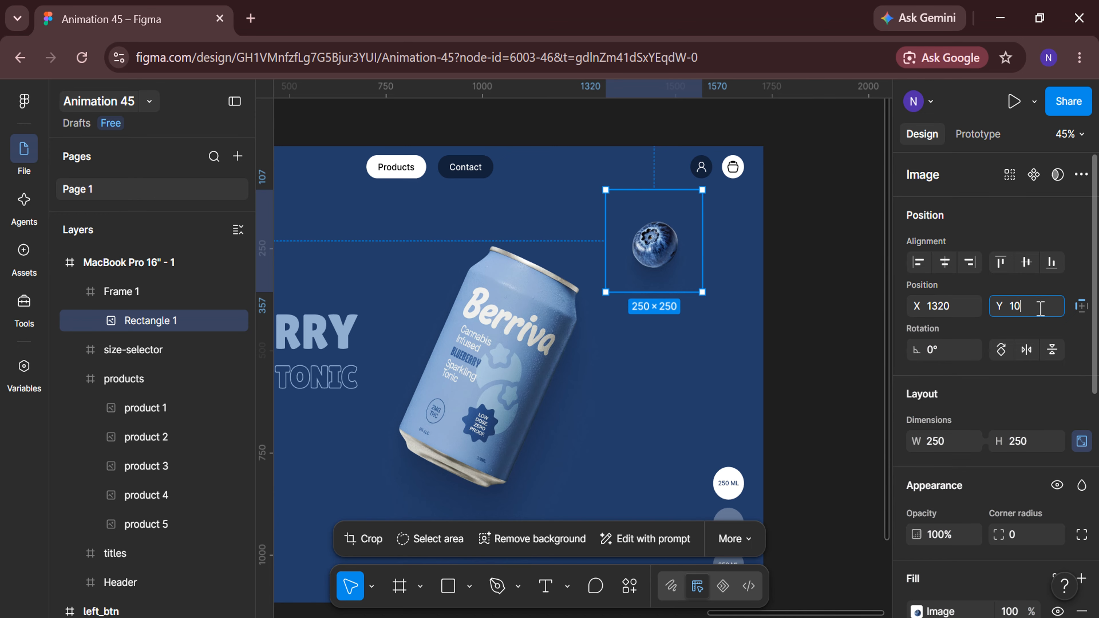
pyautogui.write('0')
pyautogui.press('Return')
# Duplicate the blueberry image to below the Products button, at about X 614, Y 69, and flip the copy horizontally.
pyautogui.hscroll(-3, 822, 368)
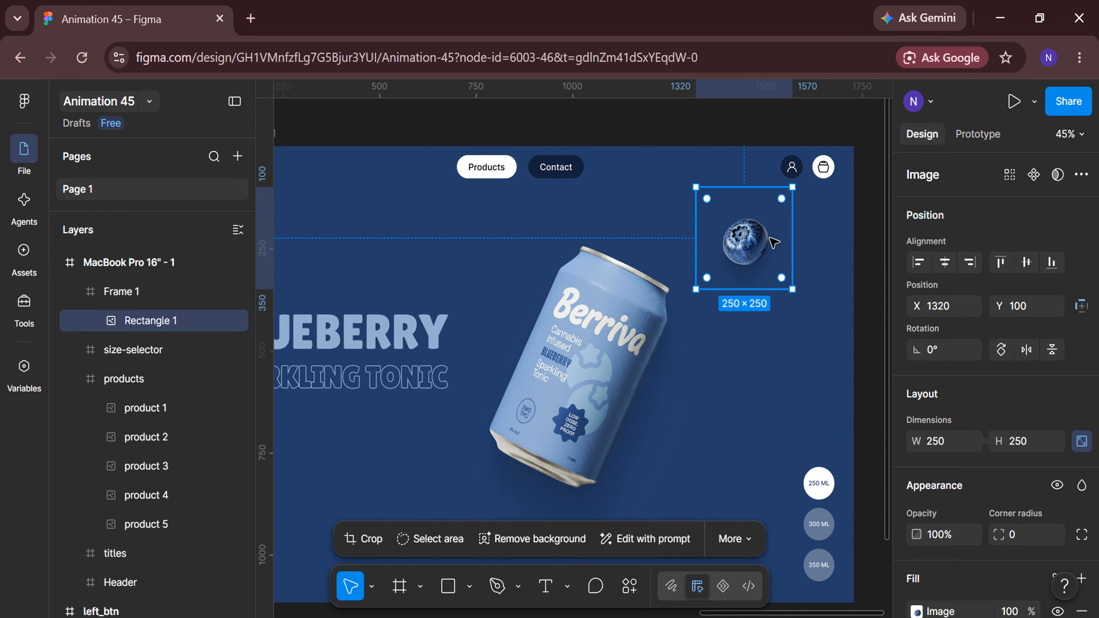
pyautogui.moveTo(773, 242); pyautogui.dragTo(504, 227)
pyautogui.hscroll(-1, 492, 230)
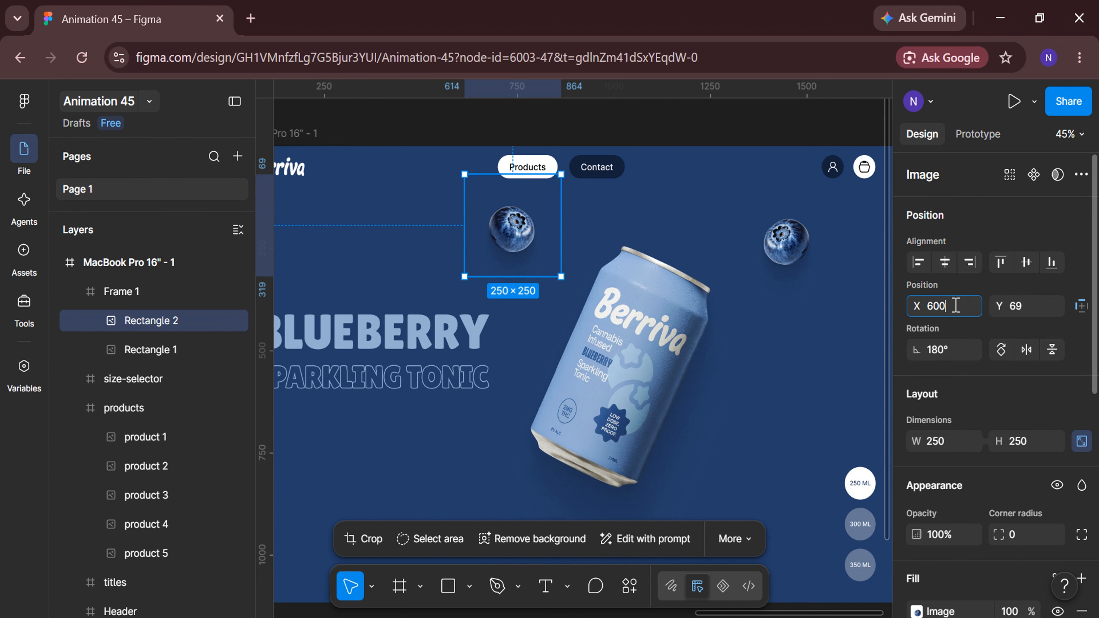
# Set the second blueberry's position to X 600, Y 70.
pyautogui.click(955, 306)
pyautogui.write('600')
pyautogui.press('Return')
pyautogui.write('70')
pyautogui.press('Return')
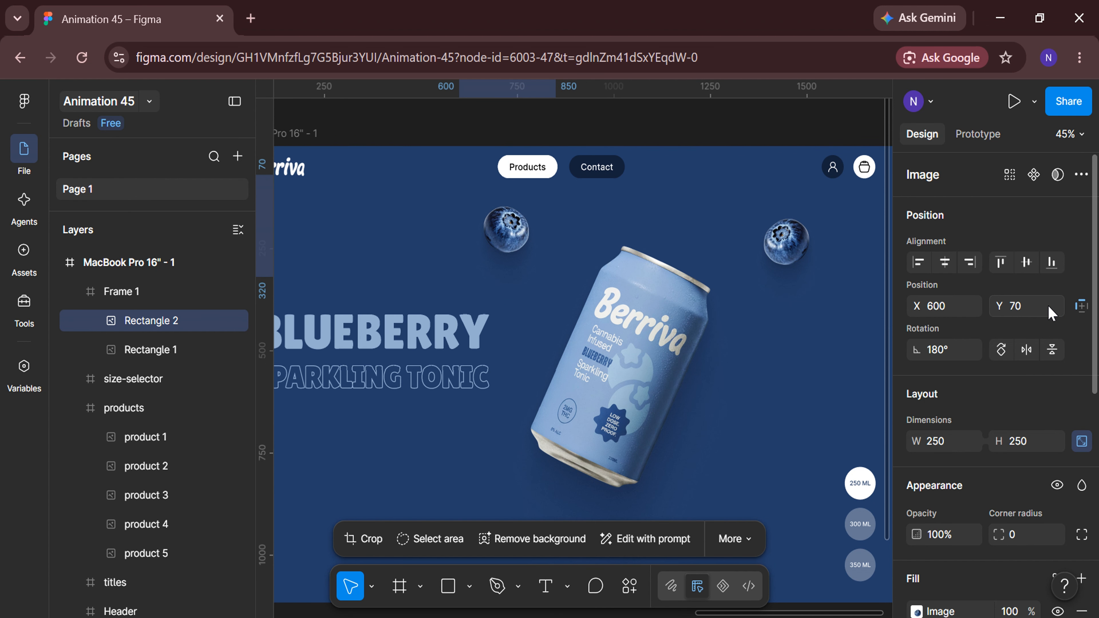
# Duplicate the second blueberry to beside the can's lower edge, at about X 1070, Y 597, and flip the copy horizontally.
pyautogui.hscroll(2, 800, 433)
pyautogui.scroll(-2, 800, 433)
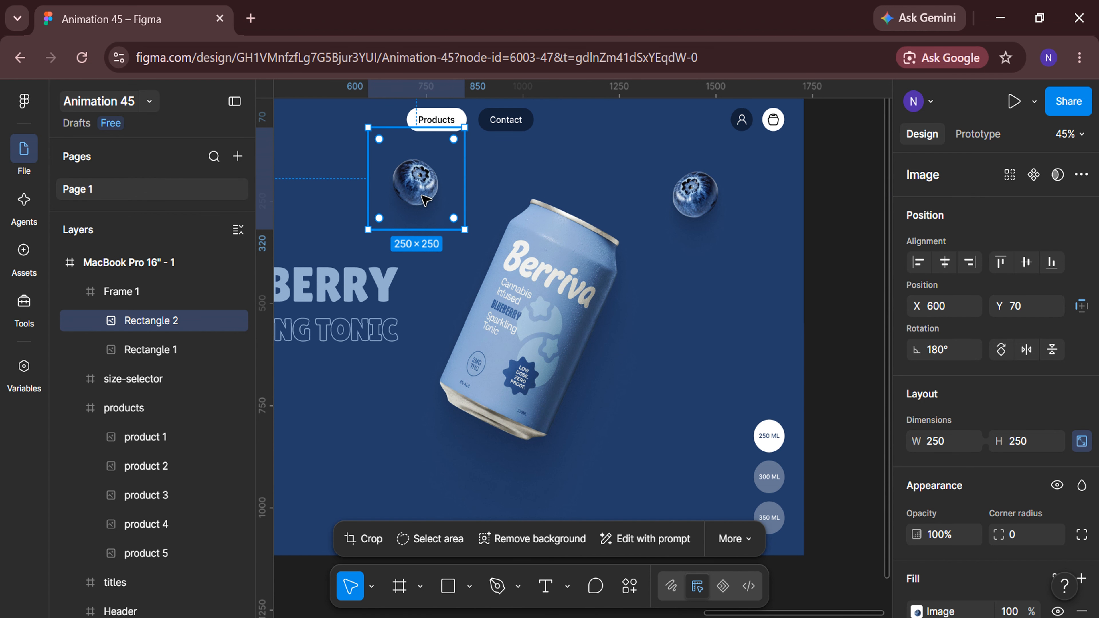
pyautogui.hotkey('ctrl', 'd')
pyautogui.moveTo(424, 200); pyautogui.dragTo(608, 407)
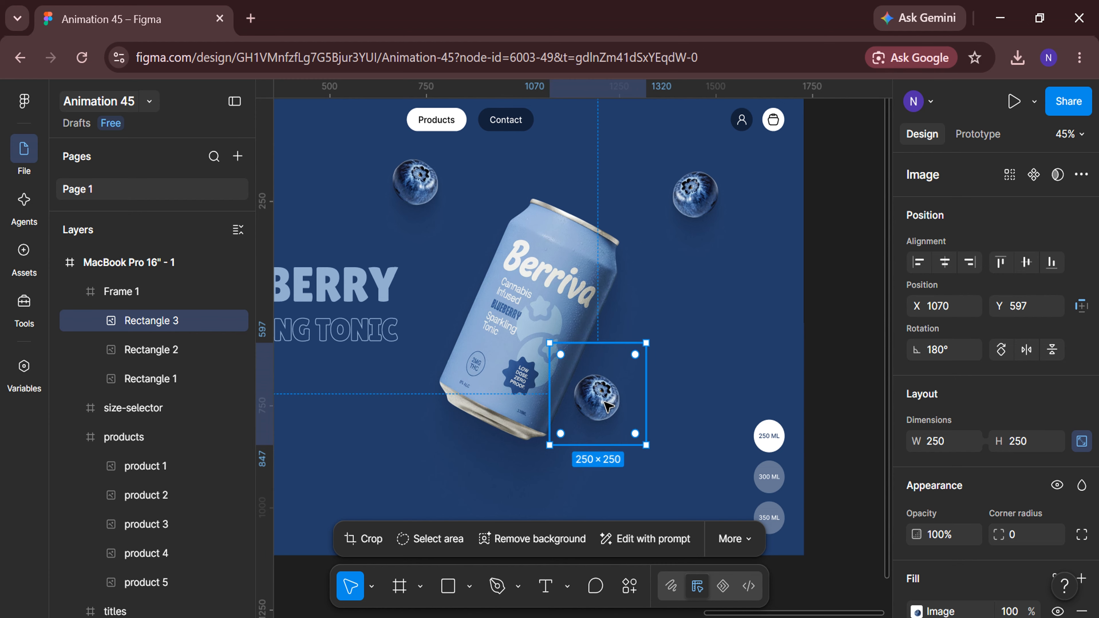
pyautogui.click(1027, 350)
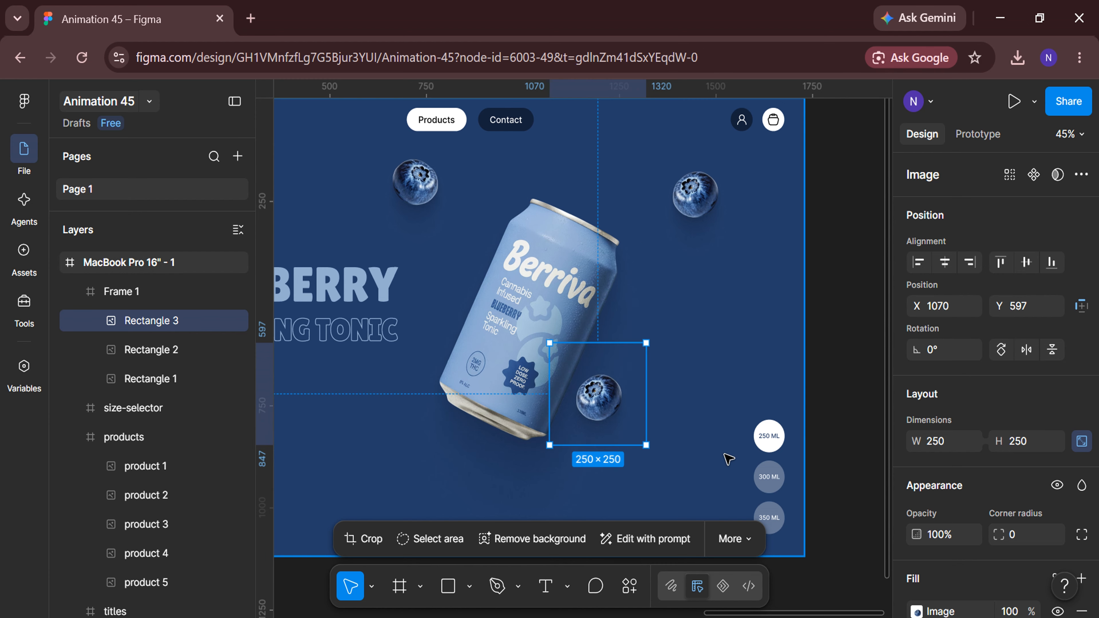
# Rotate the blueberry beside the can's lower edge to 5°.
pyautogui.moveTo(652, 453); pyautogui.dragTo(661, 443)
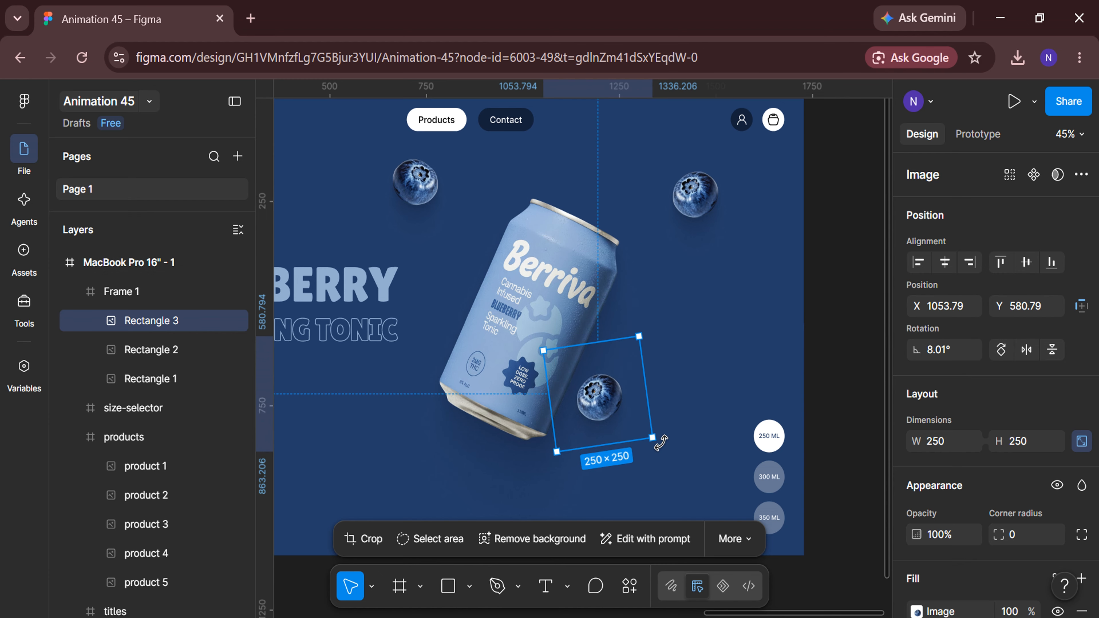
pyautogui.write('5')
pyautogui.press('Return')
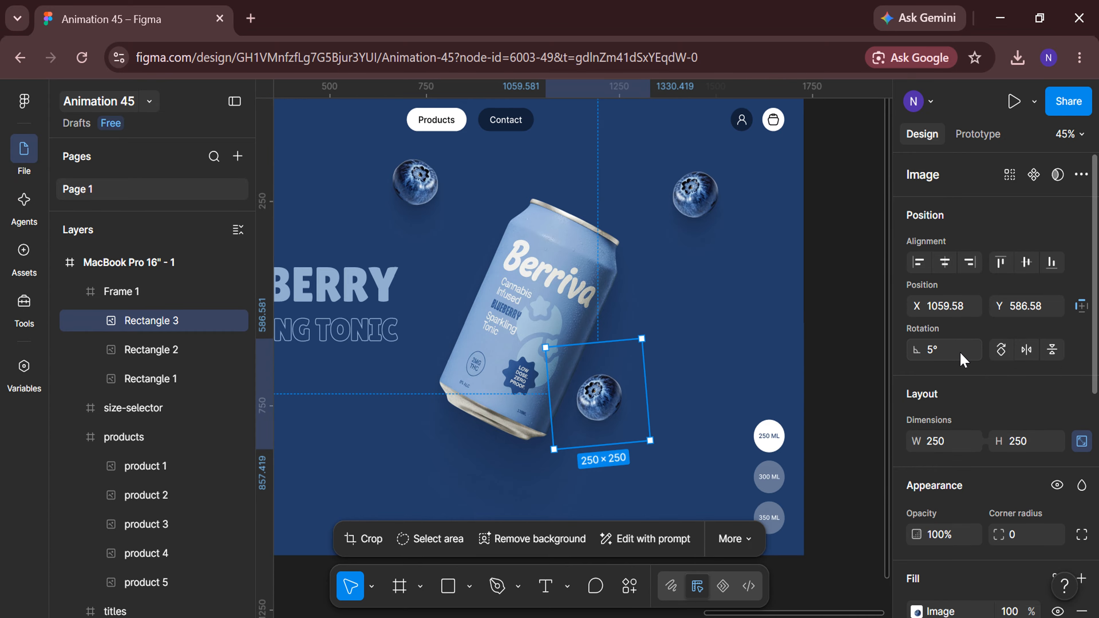
# Duplicate the rotated blueberry and place the copy above the BLUEBERRY title, at about X 49, Y 124.
pyautogui.scroll(-3, 705, 338)
pyautogui.hotkey('ctrl', 'd')
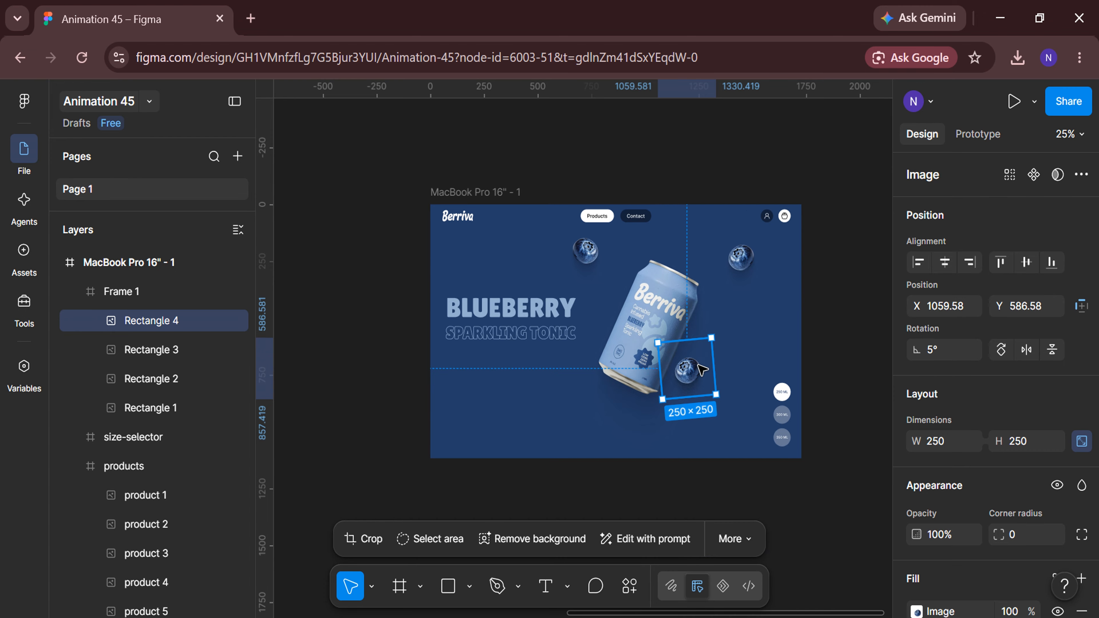
pyautogui.scroll(2, 702, 369)
pyautogui.moveTo(708, 375); pyautogui.dragTo(409, 220)
# Set the rotation of the blueberry above the title to 0° and nudge it left to X 29.42.
pyautogui.click(954, 350)
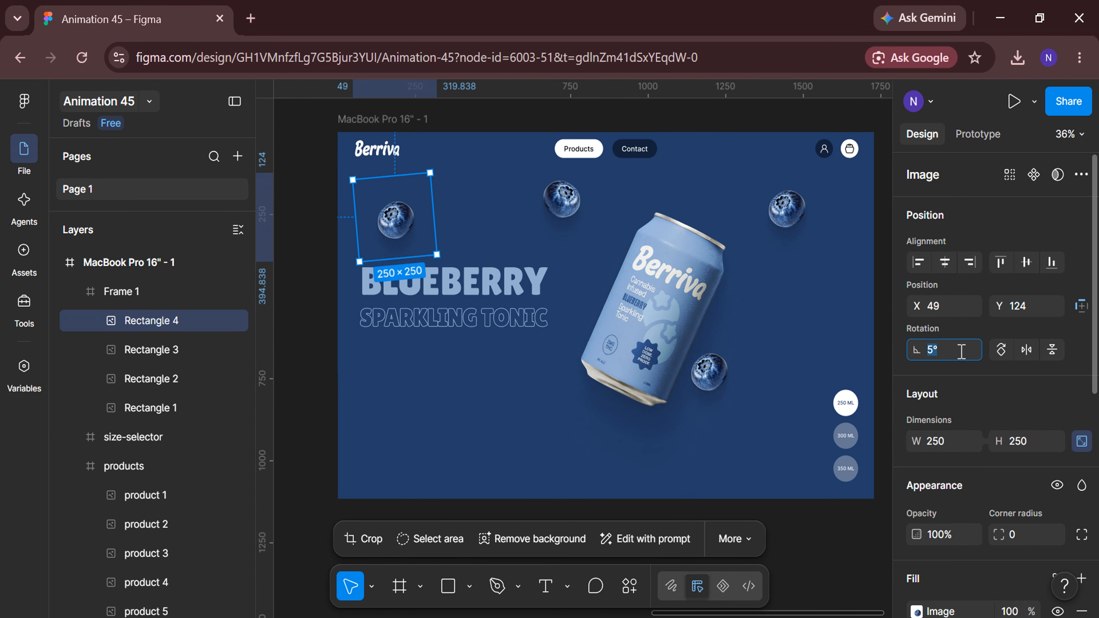
pyautogui.write('0')
pyautogui.press('Return')
pyautogui.hotkey('shift', 'Left')
pyautogui.hotkey('shift', 'Left')
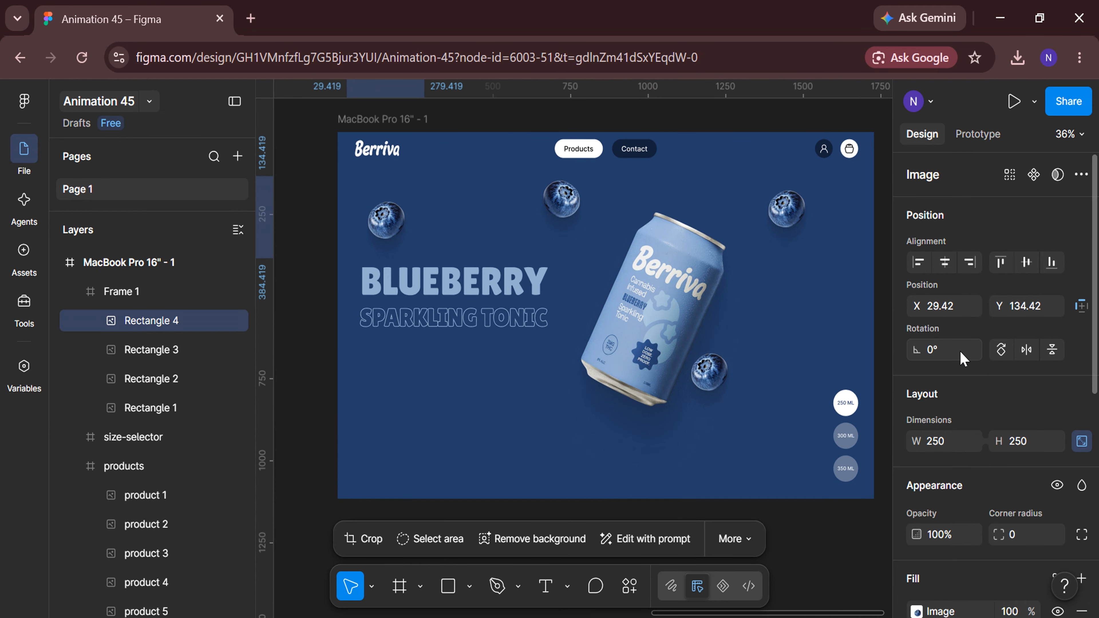
# Set the position of the blueberry above the title to X 20, Y 120.
pyautogui.click(961, 308)
pyautogui.write('20')
pyautogui.press('Return')
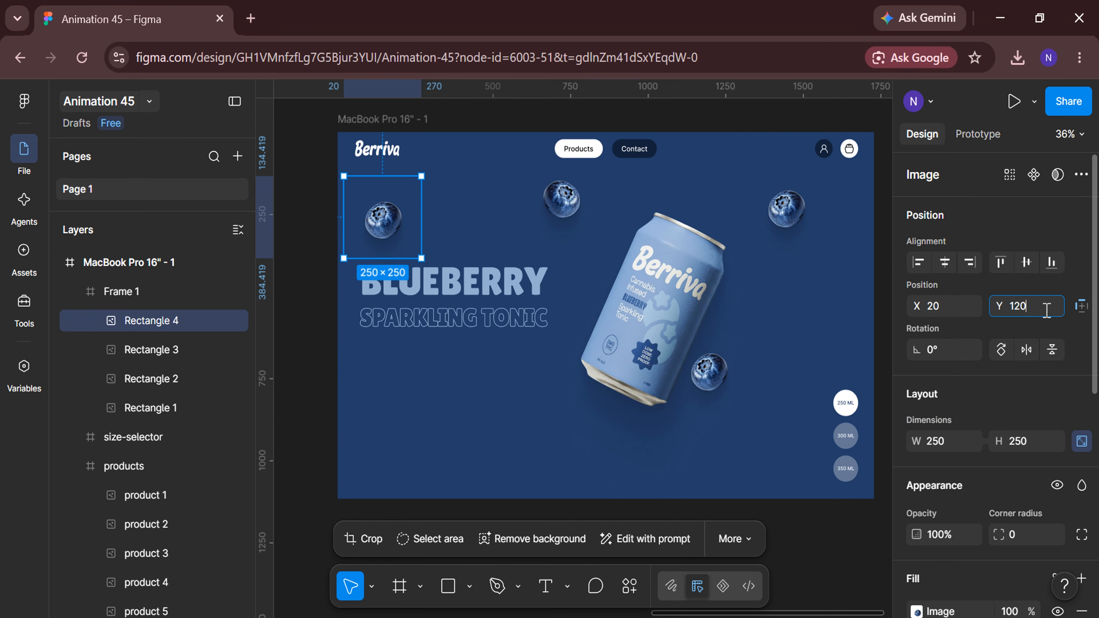
pyautogui.press('Return')
# Replace the image above the BLUEBERRY title with the leaf image bb_leaf uploaded from the computer.
pyautogui.scroll(-2, 918, 520)
pyautogui.click(817, 373)
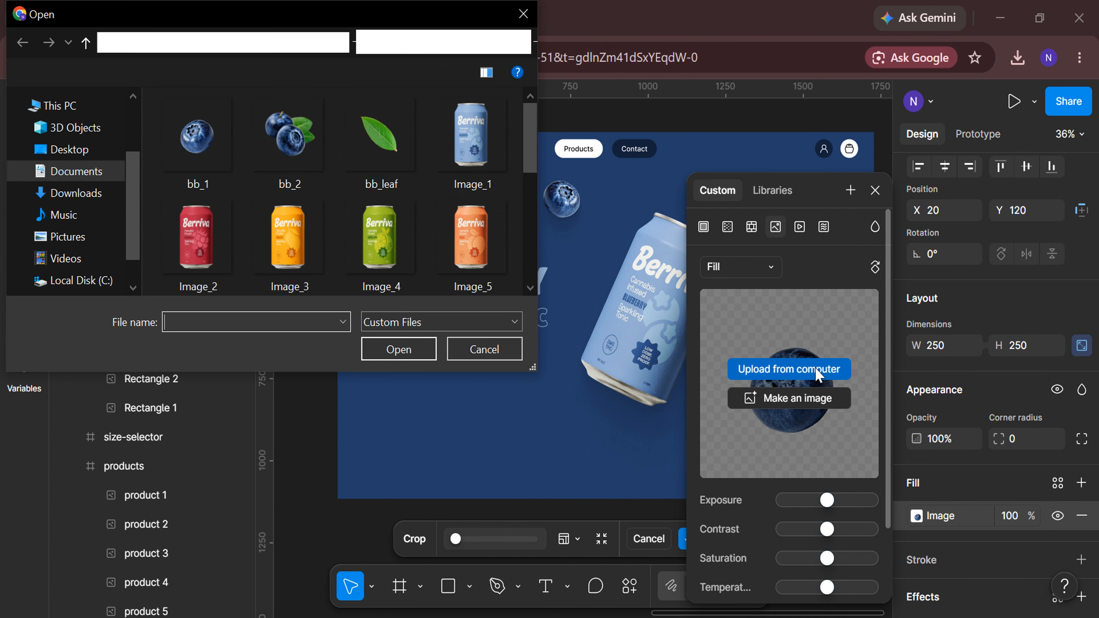
pyautogui.click(380, 145)
pyautogui.click(409, 348)
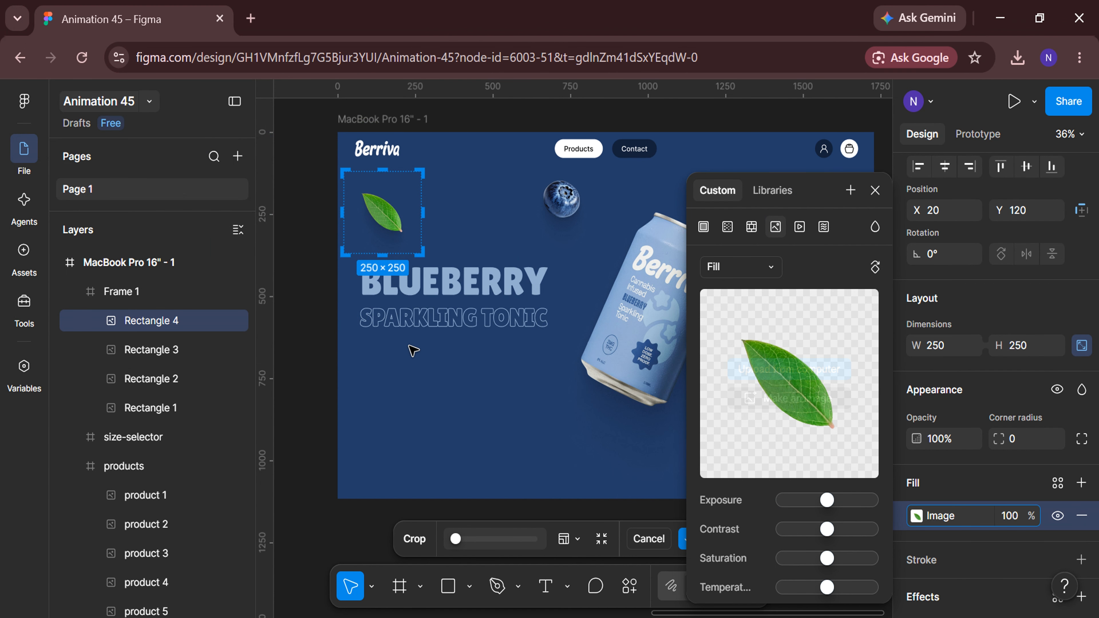
pyautogui.click(417, 400)
# Duplicate the leaf image to the empty area beside the can, at about X 1358, Y 376, and flip the copy horizontally.
pyautogui.hscroll(3, 508, 417)
pyautogui.hscroll(-1, 335, 229)
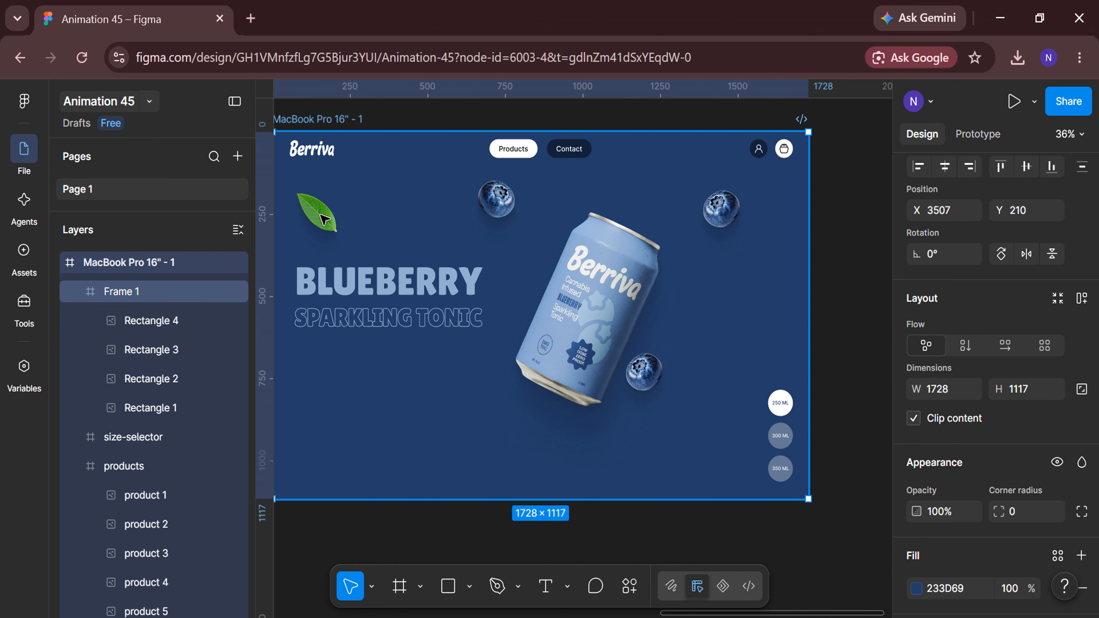
pyautogui.click(324, 218)
pyautogui.moveTo(325, 218); pyautogui.dragTo(738, 305)
pyautogui.scroll(3, 729, 297)
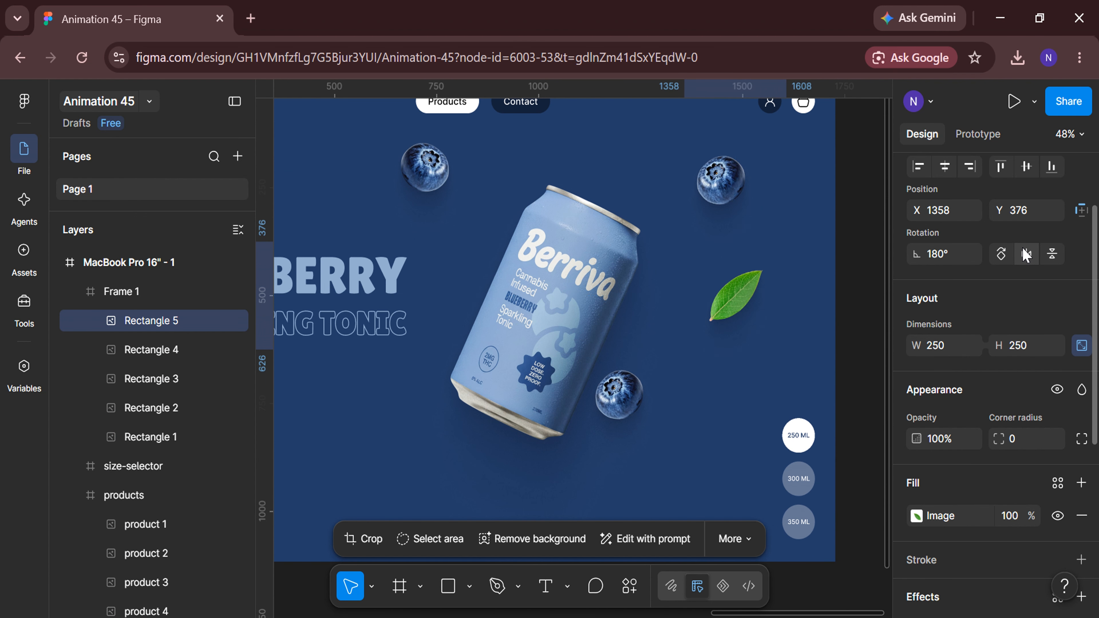
# Move the flipped leaf beside the can to X 1430, Y 400.
pyautogui.hotkey('shift', 'Right')
pyautogui.hotkey('shift', 'Right')
pyautogui.hotkey('shift', 'Right')
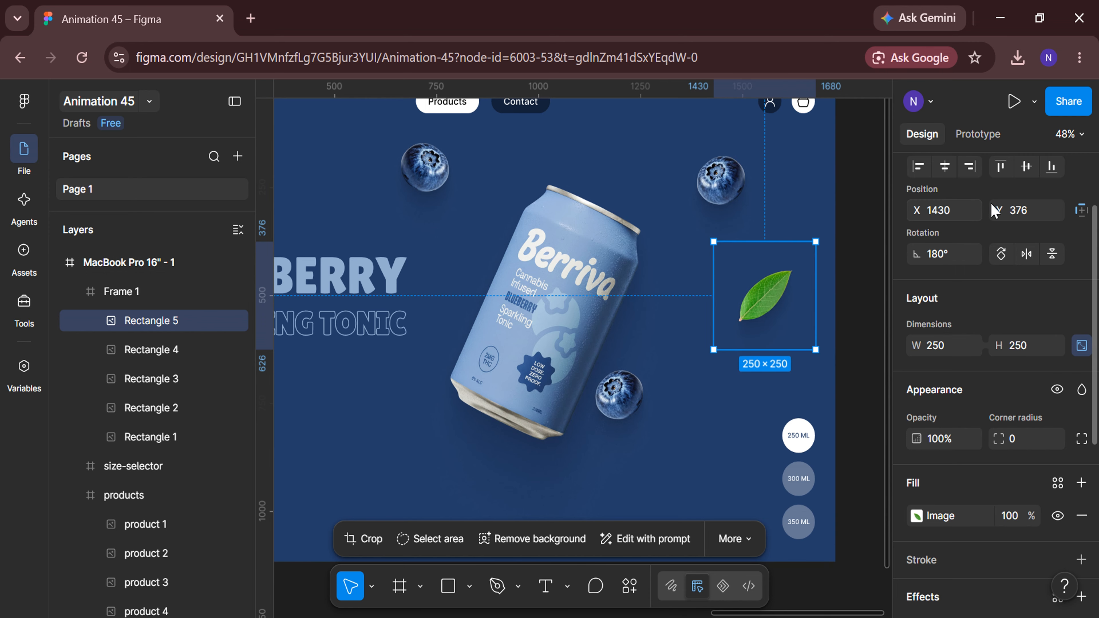
pyautogui.press('Return')
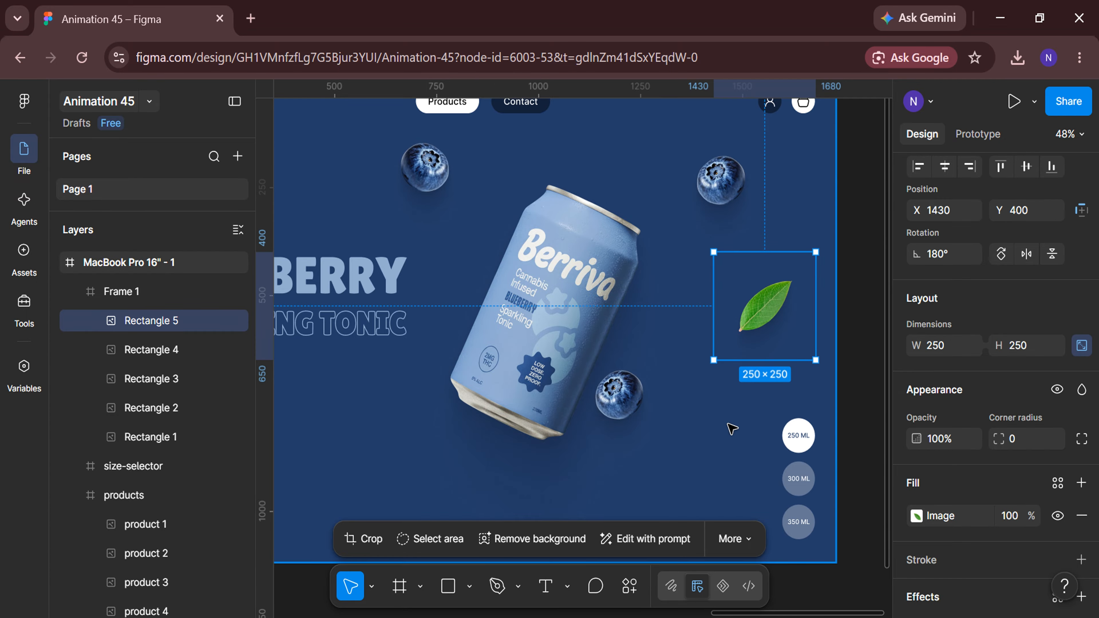
pyautogui.click(662, 467)
pyautogui.hotkey('shift', '2')
# Duplicate the leaf below the SPARKLING TONIC subtitle at 300 × 300 and replace the copy's image with bb_2 uploaded from the computer.
pyautogui.click(826, 311)
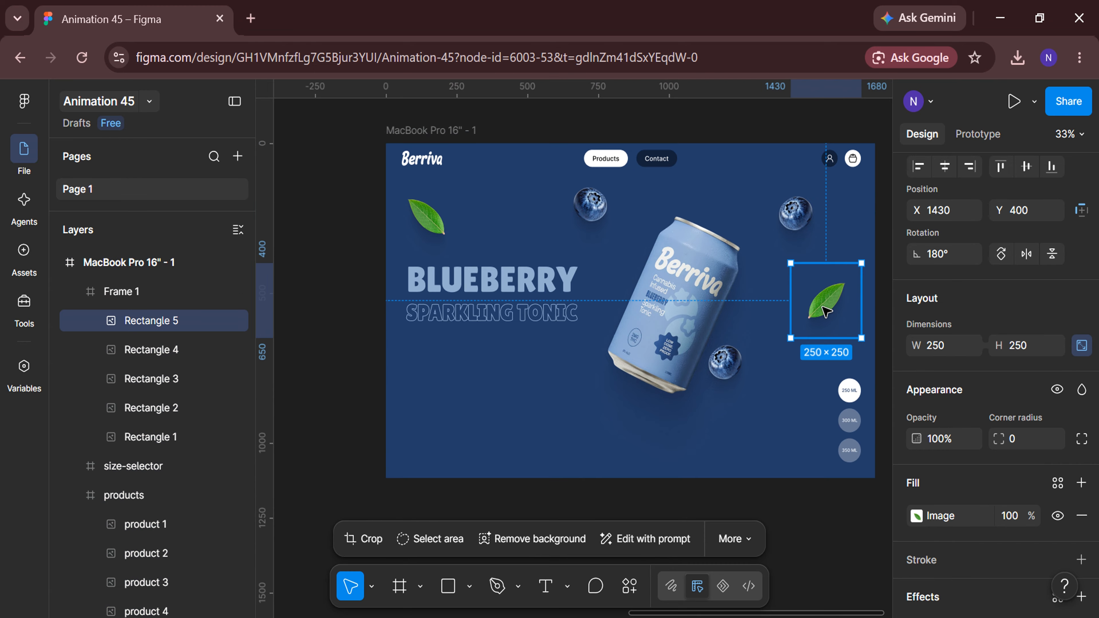
pyautogui.moveTo(716, 334); pyautogui.dragTo(463, 392)
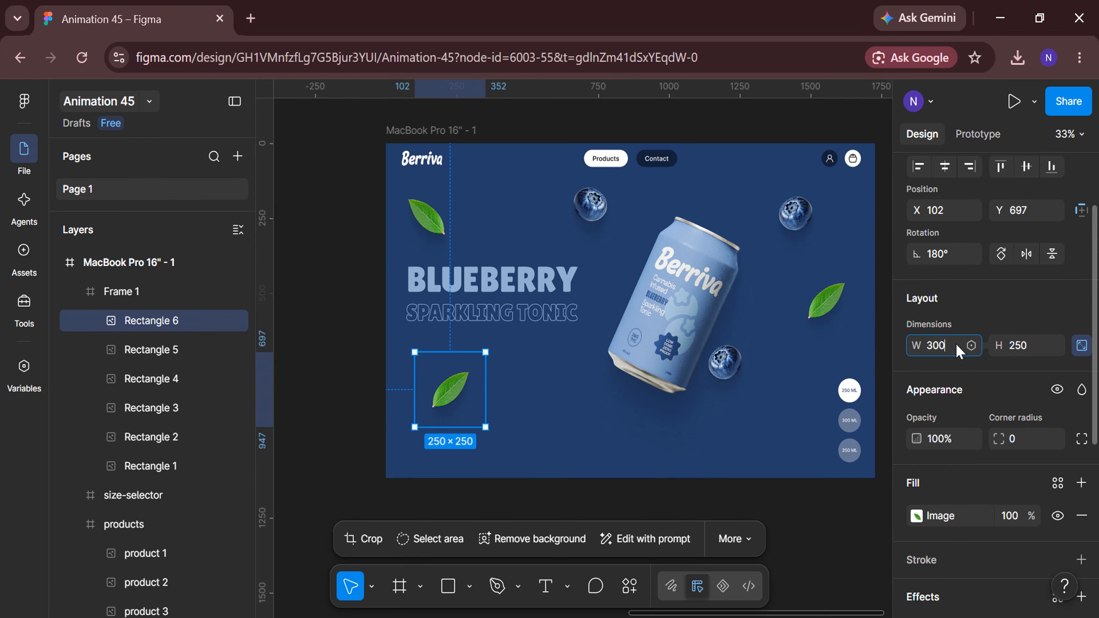
pyautogui.scroll(-1, 958, 351)
pyautogui.click(916, 475)
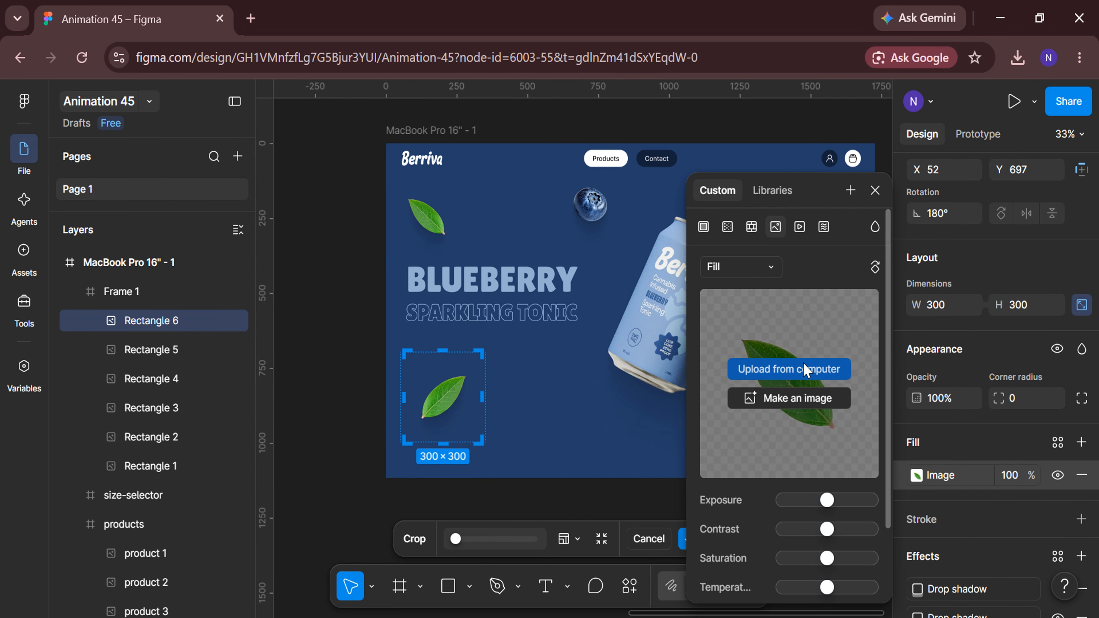
pyautogui.click(805, 369)
pyautogui.click(289, 143)
pyautogui.click(398, 349)
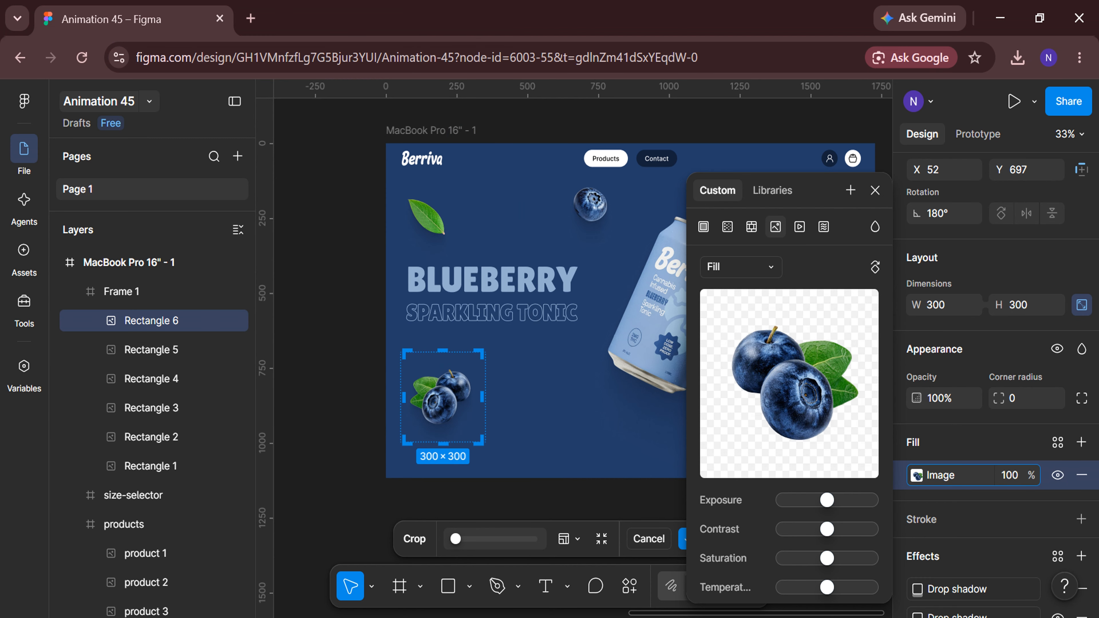
pyautogui.click(875, 192)
# Set the position of the blueberry cluster below the subtitle to X 65, Y 735.
pyautogui.scroll(2, 958, 234)
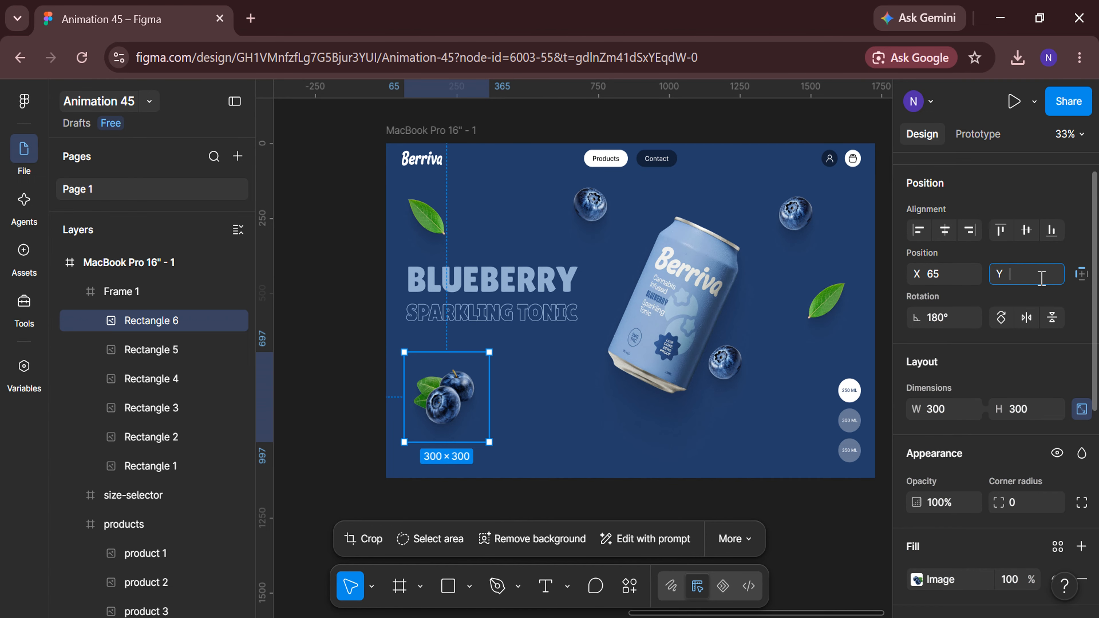
pyautogui.click(1042, 278)
pyautogui.write('735')
pyautogui.press('Return')
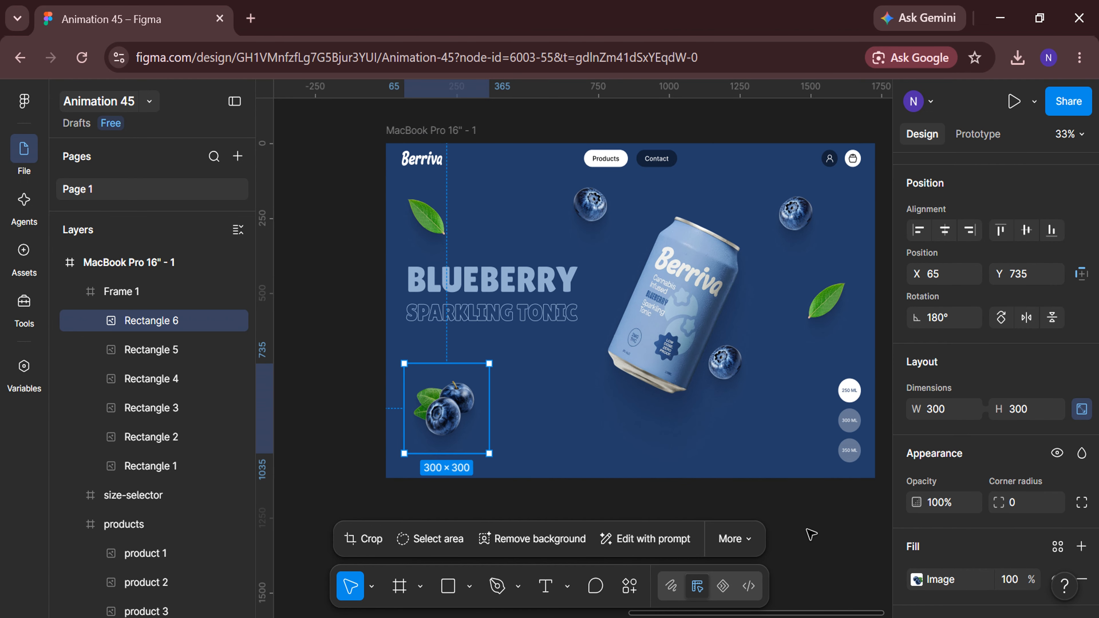
pyautogui.click(806, 529)
# Move Frame 1 with the blueberries and leaves out of the MacBook Pro frame onto the empty canvas below it.
pyautogui.scroll(-5, 807, 529)
pyautogui.hscroll(3, 807, 529)
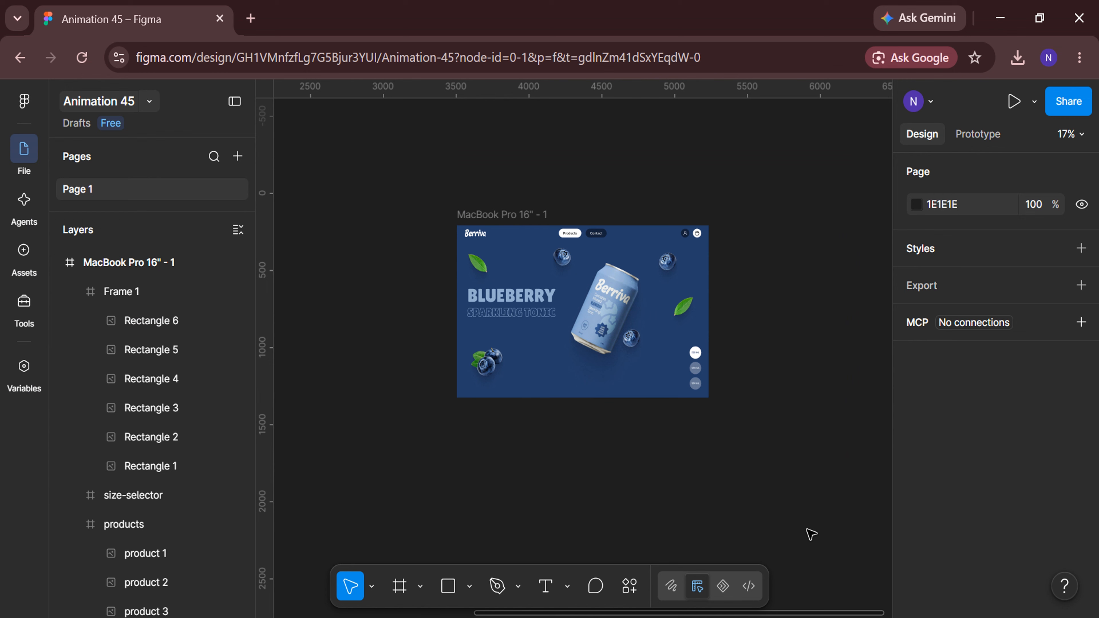
pyautogui.click(73, 294)
pyautogui.click(139, 298)
pyautogui.scroll(-3, 476, 451)
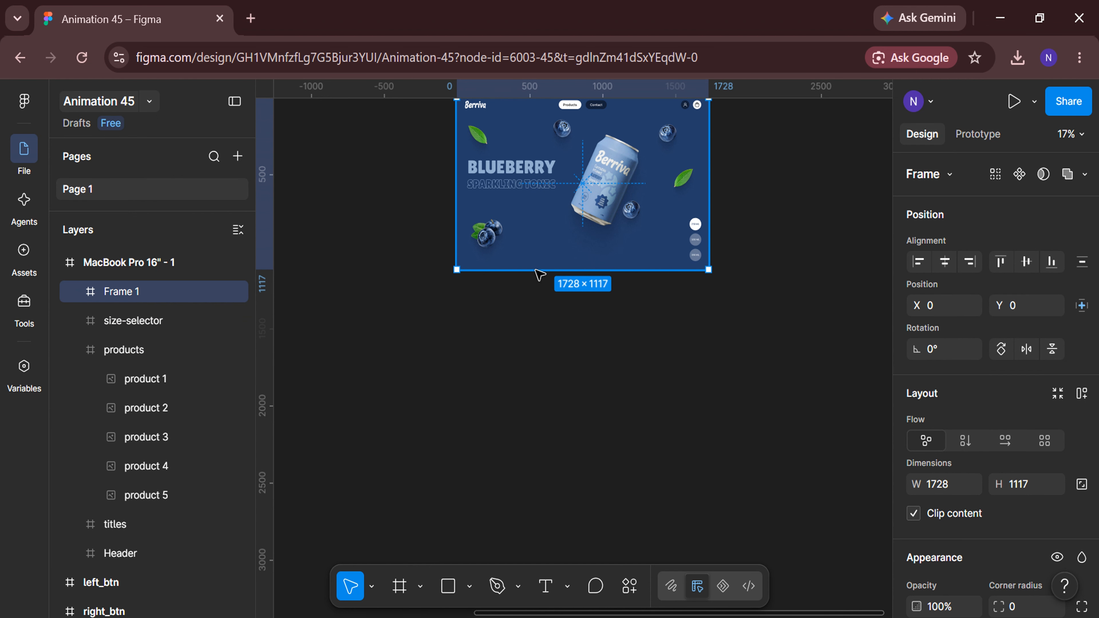
pyautogui.moveTo(539, 275); pyautogui.dragTo(503, 486)
pyautogui.scroll(-3, 504, 486)
# Turn Frame 1 into a component and add a second variant to it.
pyautogui.rightClick(548, 298)
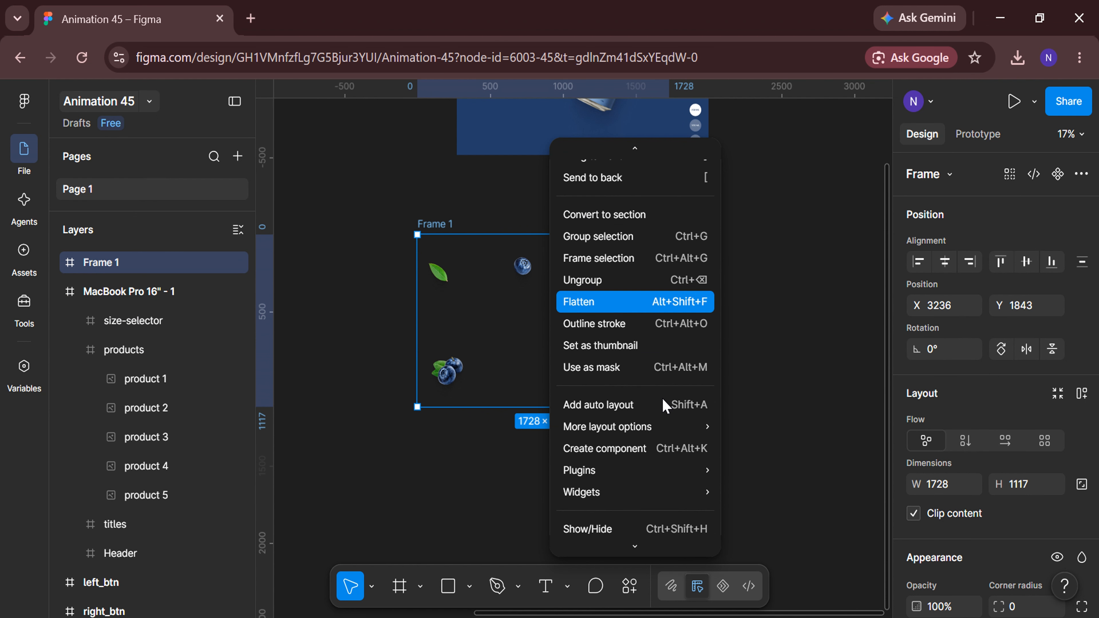
pyautogui.click(665, 442)
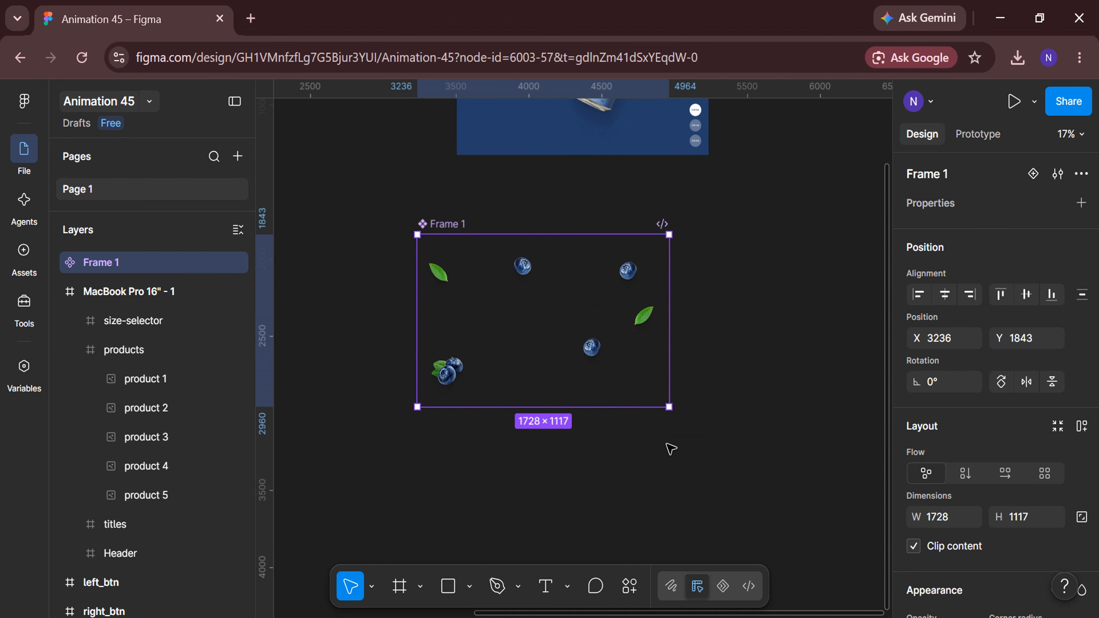
pyautogui.click(1033, 174)
# In Variant2, rotate the blueberry at the upper right to about 77° and shift it out past the frame's right edge.
pyautogui.scroll(-3, 761, 404)
pyautogui.scroll(3, 630, 270)
pyautogui.click(630, 265)
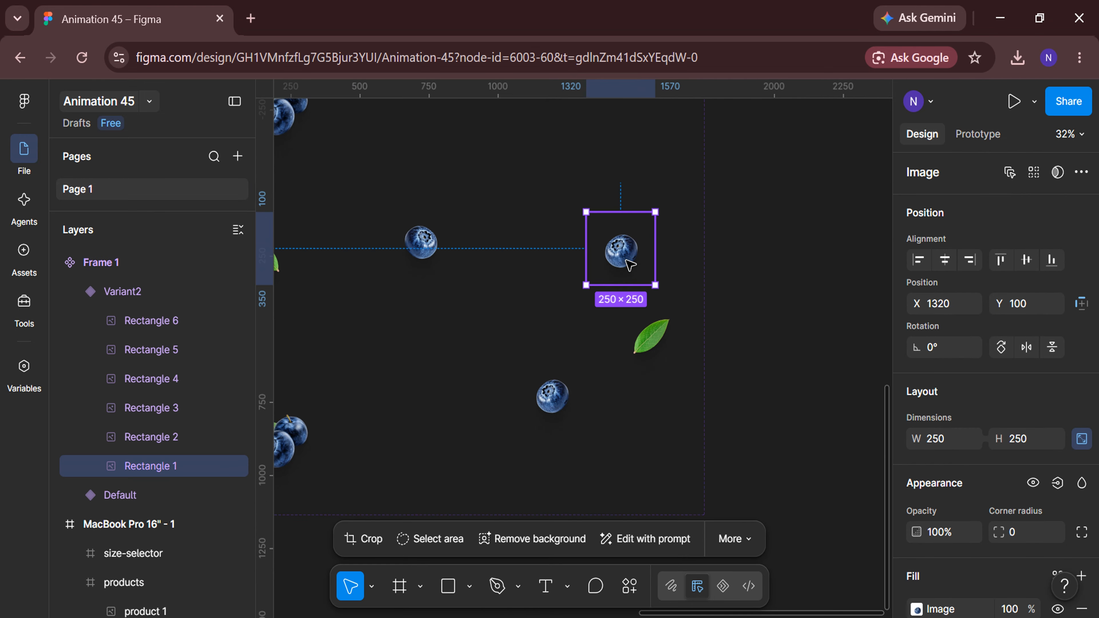
pyautogui.moveTo(660, 294); pyautogui.dragTo(674, 221)
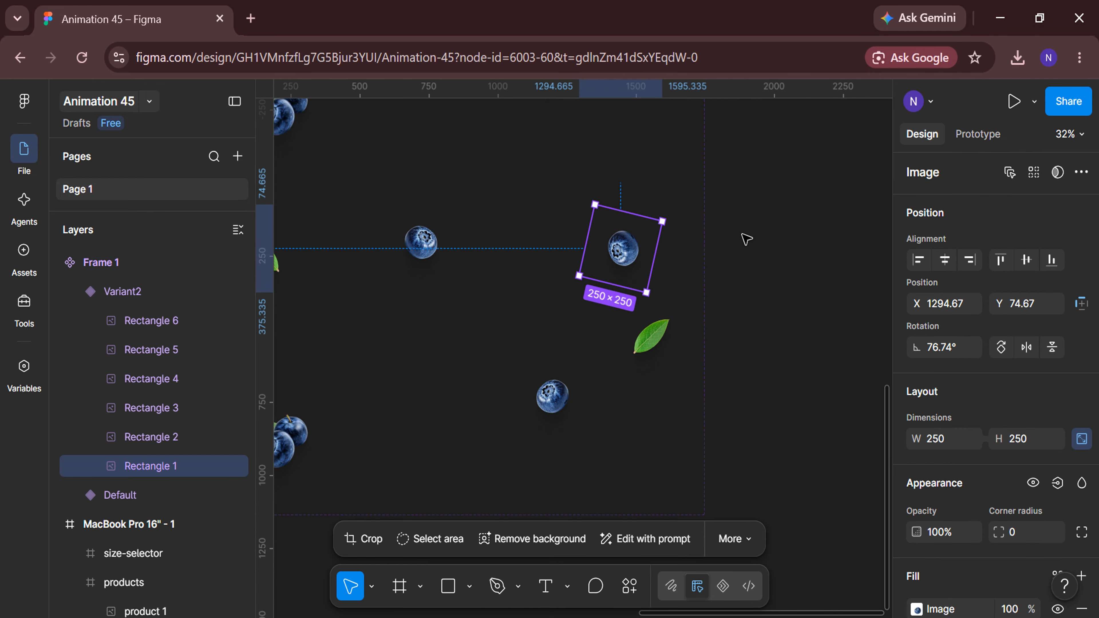
# In Variant2, rotate the leaf near the right edge to about -94° and shift it horizontally out of the frame.
pyautogui.click(651, 349)
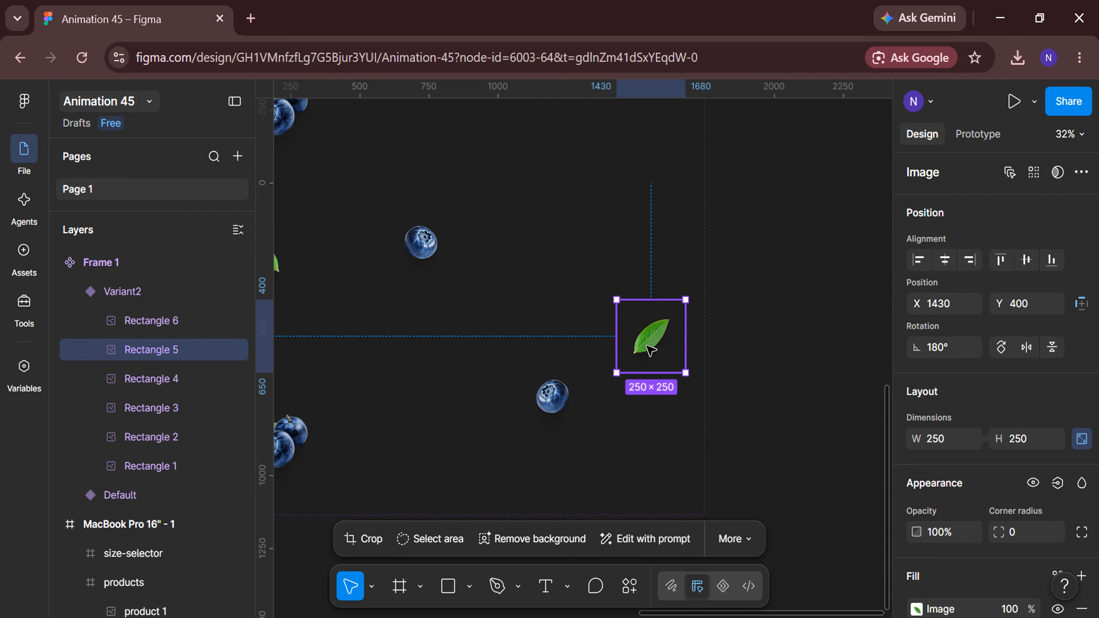
pyautogui.moveTo(693, 382); pyautogui.dragTo(712, 325)
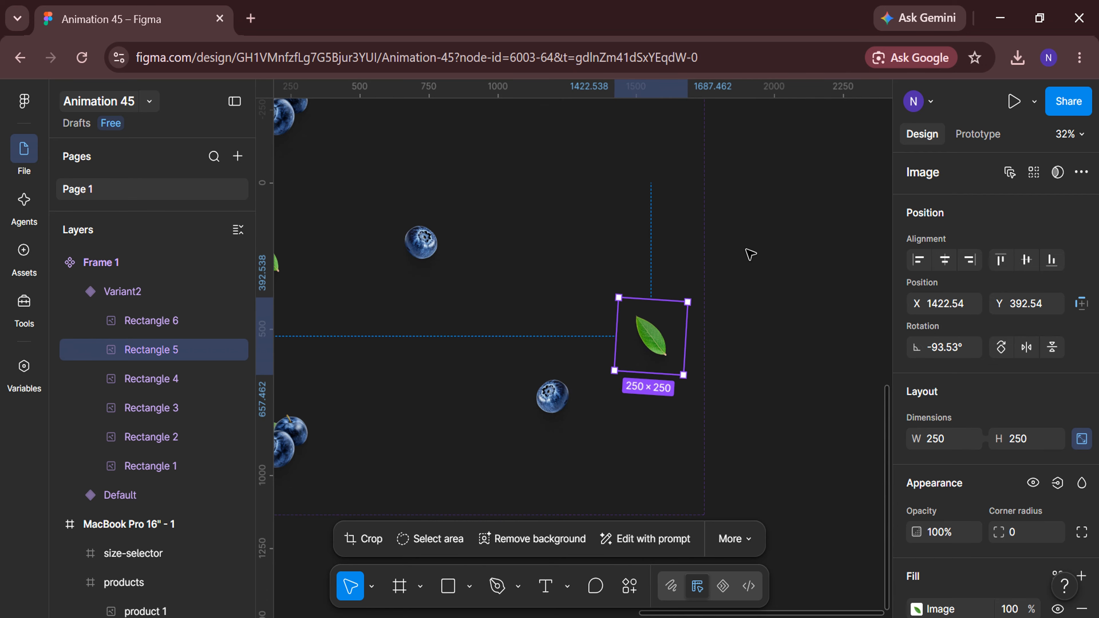
pyautogui.hotkey('shift', 'Right')
pyautogui.hotkey('shift', 'Right')
pyautogui.hotkey('shift', 'Right')
pyautogui.hotkey('shift', 'Right')
pyautogui.hotkey('shift', 'Right')
pyautogui.hotkey('shift', 'Right')
pyautogui.hotkey('shift', 'Right')
pyautogui.hotkey('shift', 'Right')
pyautogui.hotkey('shift', 'Right')
pyautogui.hotkey('shift', 'Right')
pyautogui.hotkey('shift', 'Right')
pyautogui.hotkey('shift', 'Right')
pyautogui.hotkey('shift', 'Right')
pyautogui.hotkey('shift', 'Right')
pyautogui.hotkey('shift', 'Right')
pyautogui.hotkey('shift', 'Right')
pyautogui.hotkey('shift', 'Right')
pyautogui.hotkey('shift', 'Right')
# Rotate Variant2's lower single blueberry to about -100° and shift it right out of the frame to about X 1801.
pyautogui.click(563, 395)
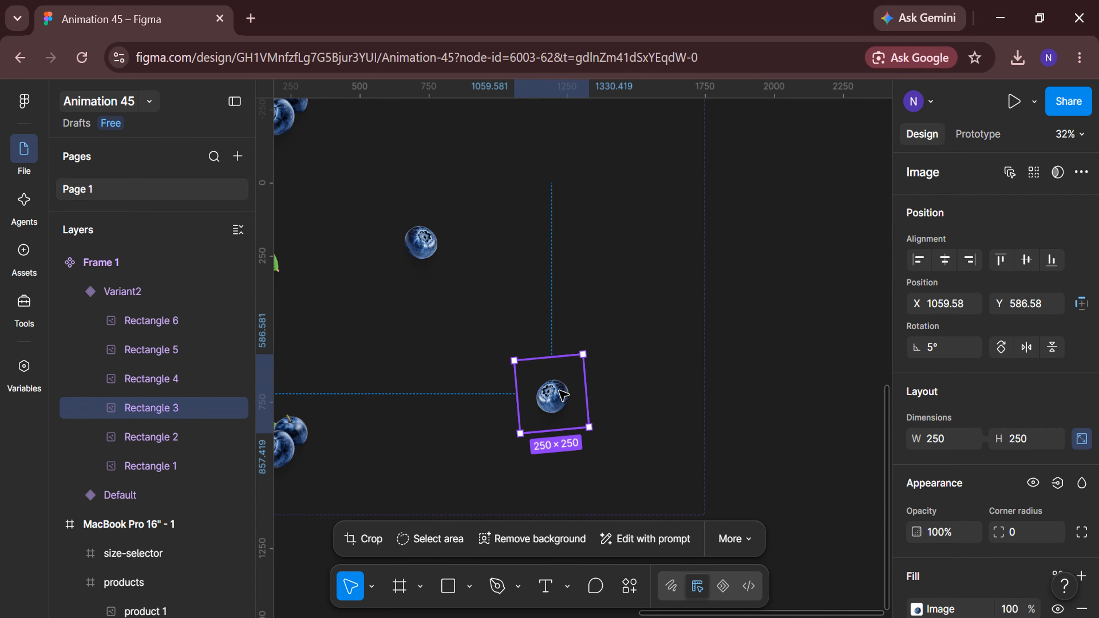
pyautogui.moveTo(522, 444); pyautogui.dragTo(524, 364)
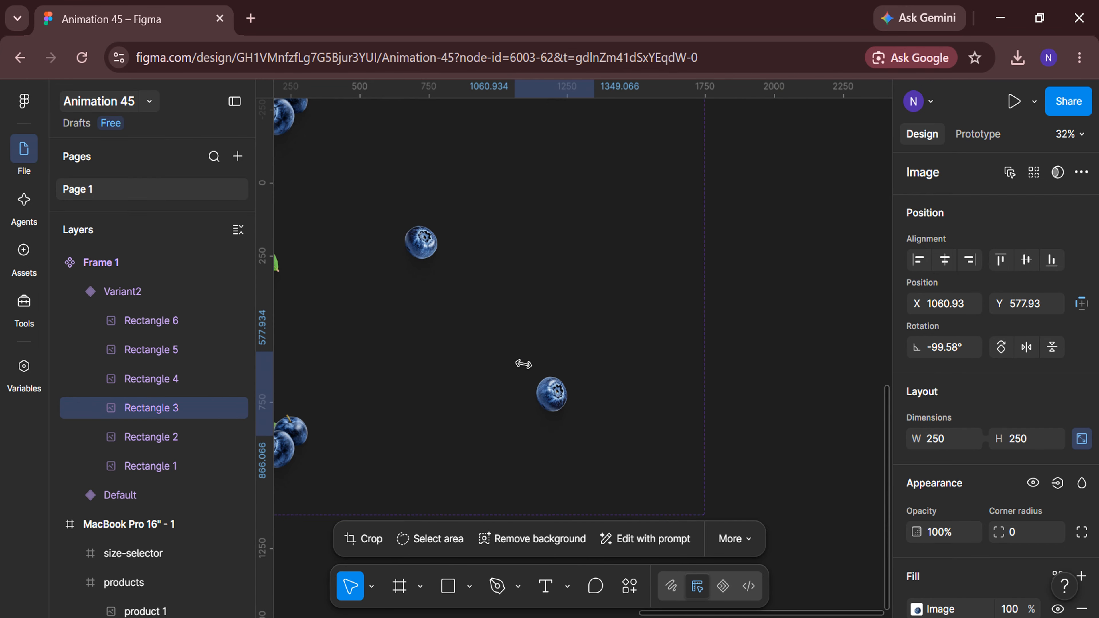
pyautogui.hotkey('shift', 'Right')
pyautogui.hotkey('shift', 'Right')
pyautogui.hotkey('shift', 'Right')
pyautogui.hotkey('shift', 'Right')
pyautogui.hotkey('shift', 'Right')
pyautogui.hotkey('shift', 'Right')
pyautogui.hotkey('shift', 'Right')
pyautogui.hotkey('shift', 'Right')
pyautogui.hotkey('shift', 'Right')
pyautogui.hotkey('shift', 'Right')
pyautogui.hotkey('shift', 'Right')
pyautogui.hotkey('shift', 'Right')
pyautogui.hotkey('shift', 'Right')
pyautogui.hotkey('shift', 'Right')
pyautogui.hotkey('shift', 'Right')
pyautogui.hotkey('shift', 'Right')
pyautogui.hotkey('shift', 'Right')
pyautogui.hotkey('shift', 'Right')
pyautogui.hotkey('shift', 'Right')
pyautogui.hotkey('shift', 'Right')
# Rotate Variant2's blueberry cluster to about 71° and shift it left out of the frame to about X -465.
pyautogui.hscroll(-5, 527, 368)
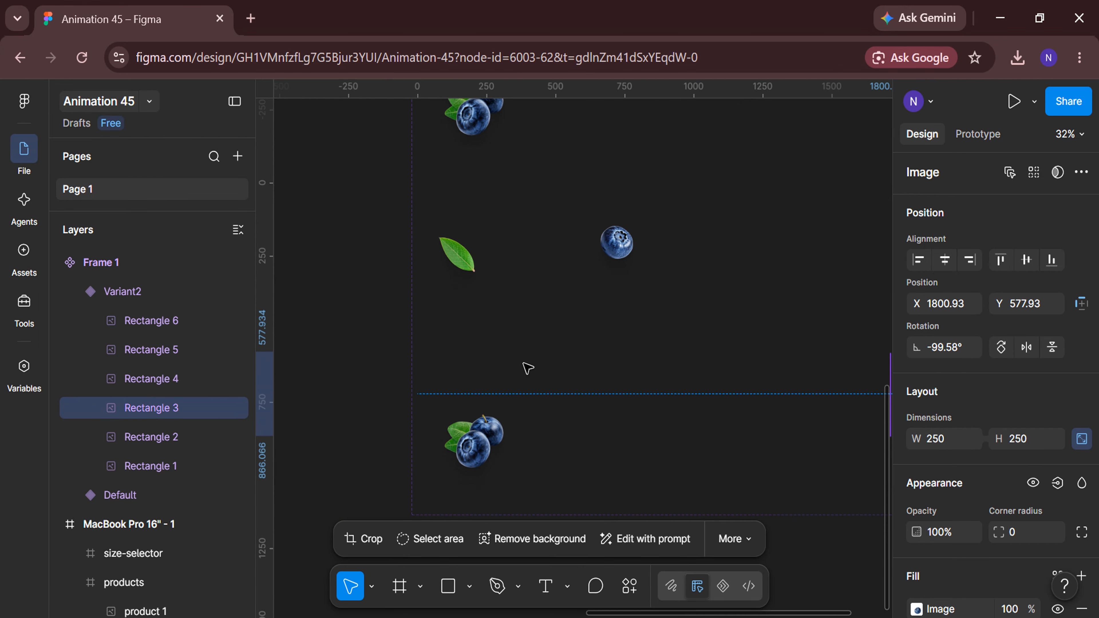
pyautogui.scroll(-1, 525, 368)
pyautogui.click(477, 396)
pyautogui.moveTo(525, 447); pyautogui.dragTo(405, 433)
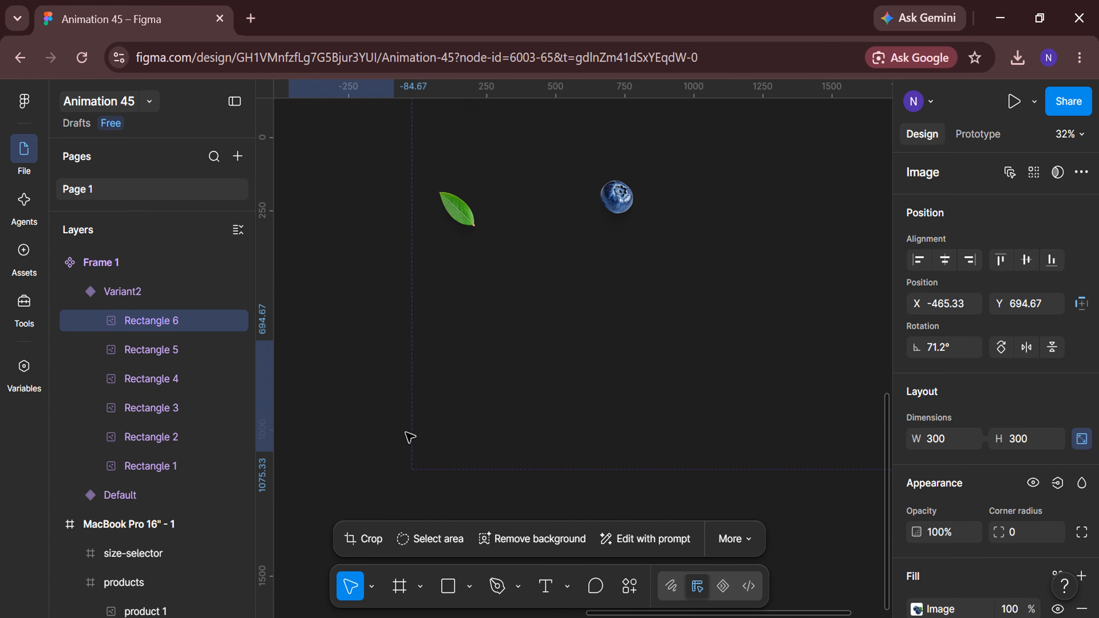
# Rotate Variant2's upper-left leaf to about -100° and shift it left out of the frame to about X -390.
pyautogui.scroll(1, 409, 437)
pyautogui.click(457, 265)
pyautogui.moveTo(499, 311); pyautogui.dragTo(404, 297)
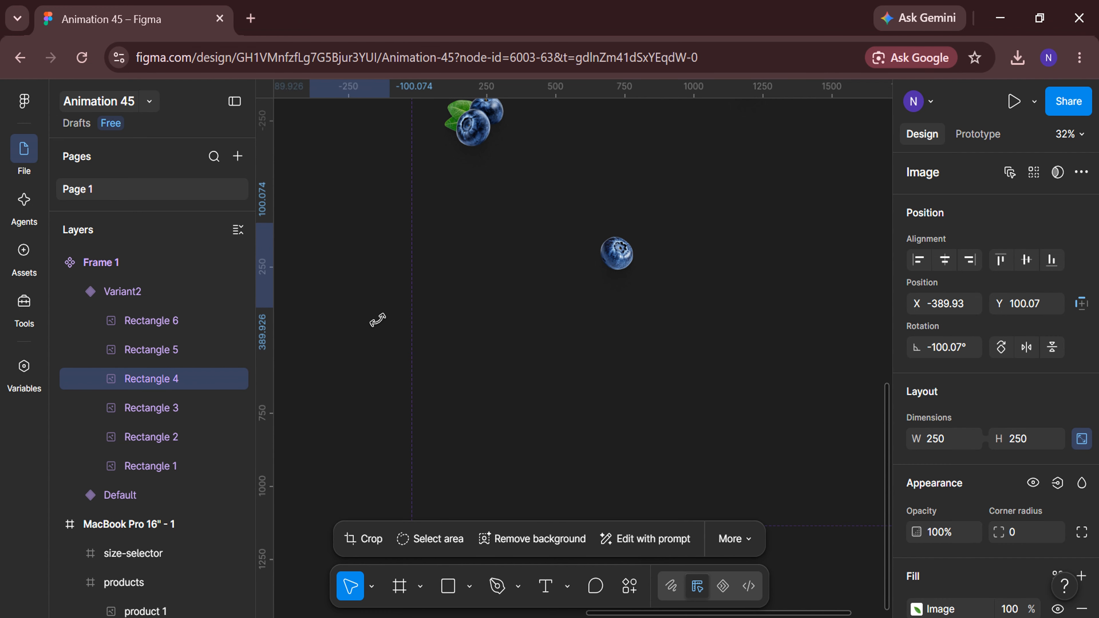
# Rotate Variant2's remaining blueberry to about -93° and shift it left out of the frame to about X -417.
pyautogui.click(619, 253)
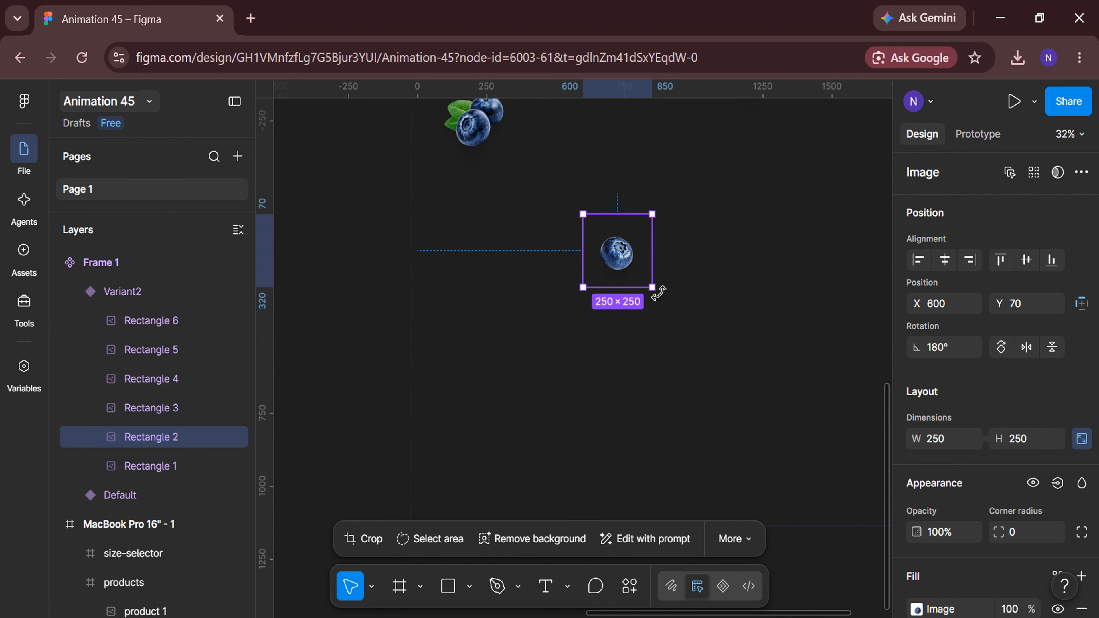
pyautogui.moveTo(658, 293); pyautogui.dragTo(663, 207)
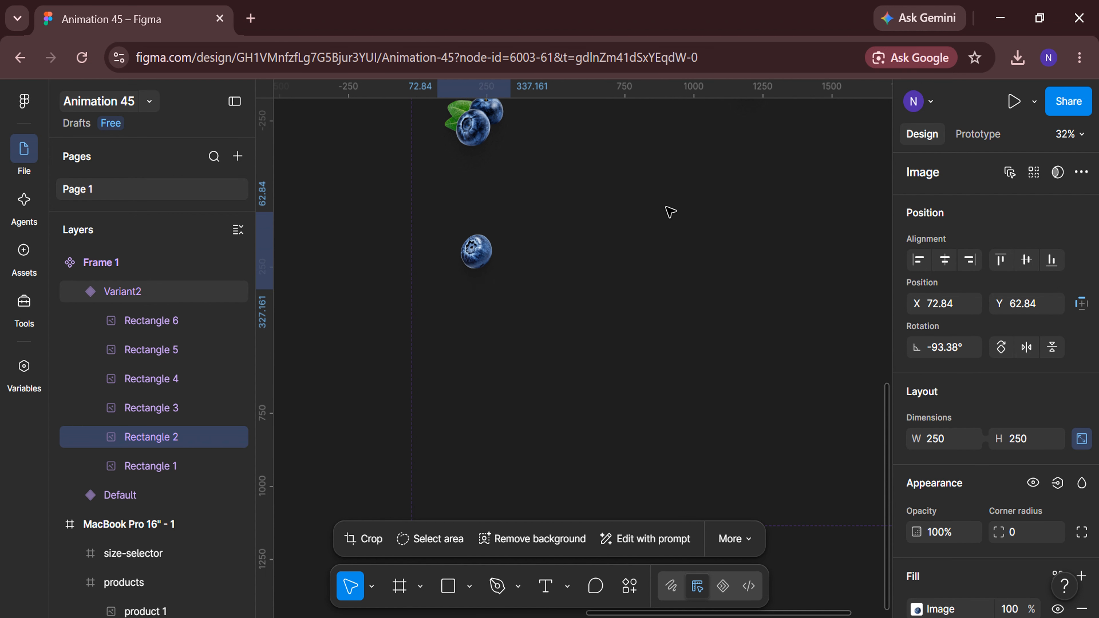
pyautogui.scroll(-5, 575, 297)
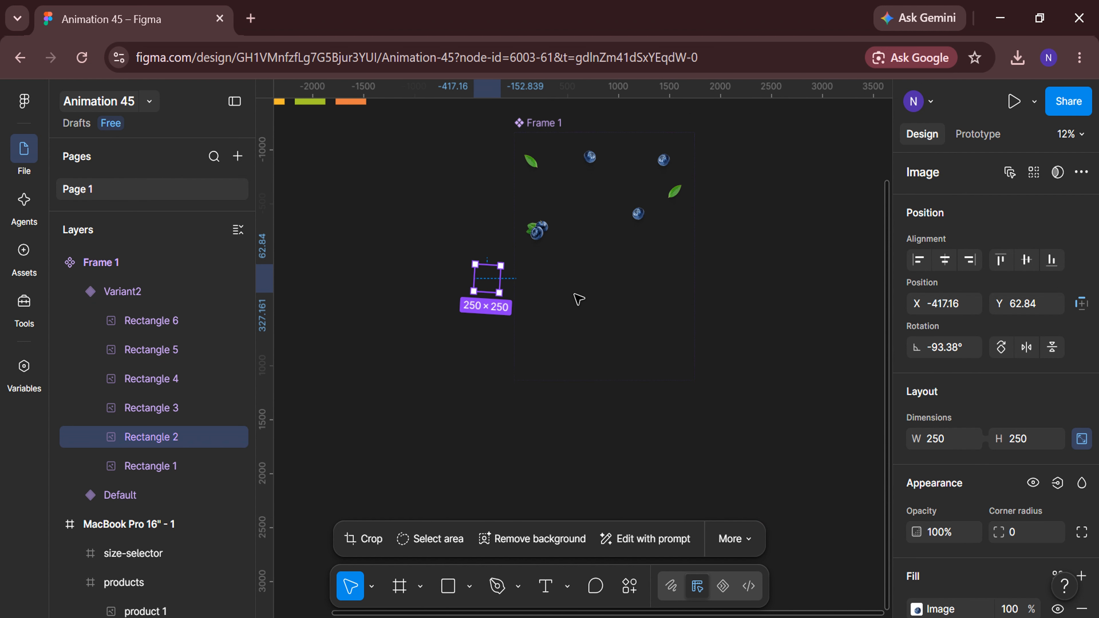
pyautogui.click(724, 306)
# Insert an instance of the Frame 1 component from this file's assets and place it right of the component at about X 5734, Y 2713.
pyautogui.hscroll(3, 585, 286)
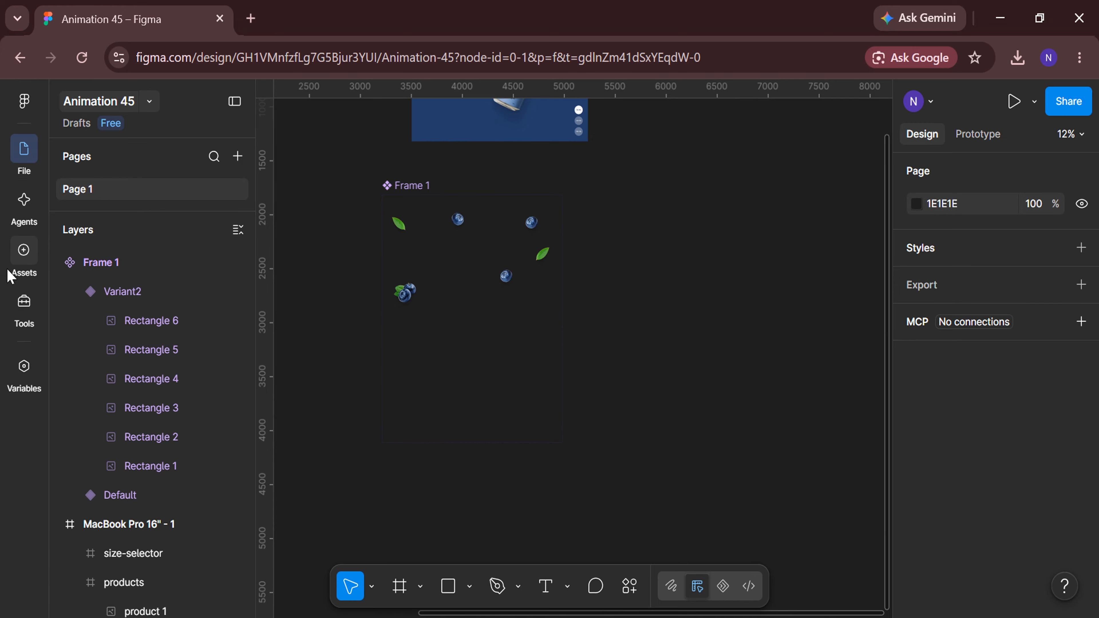
pyautogui.click(22, 262)
pyautogui.click(142, 255)
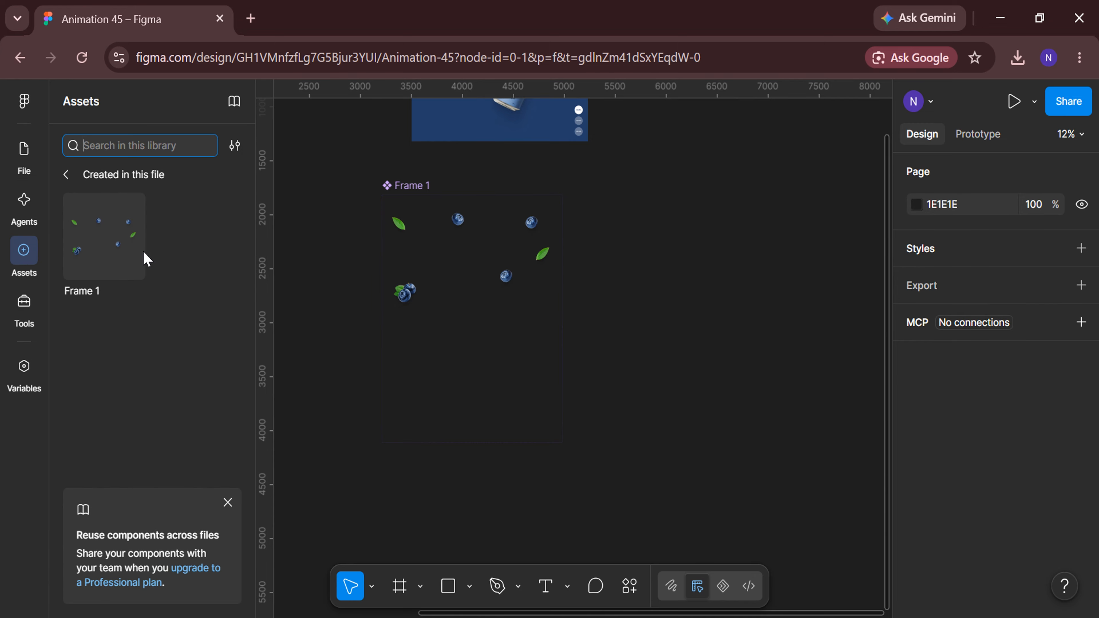
pyautogui.click(92, 260)
pyautogui.click(355, 459)
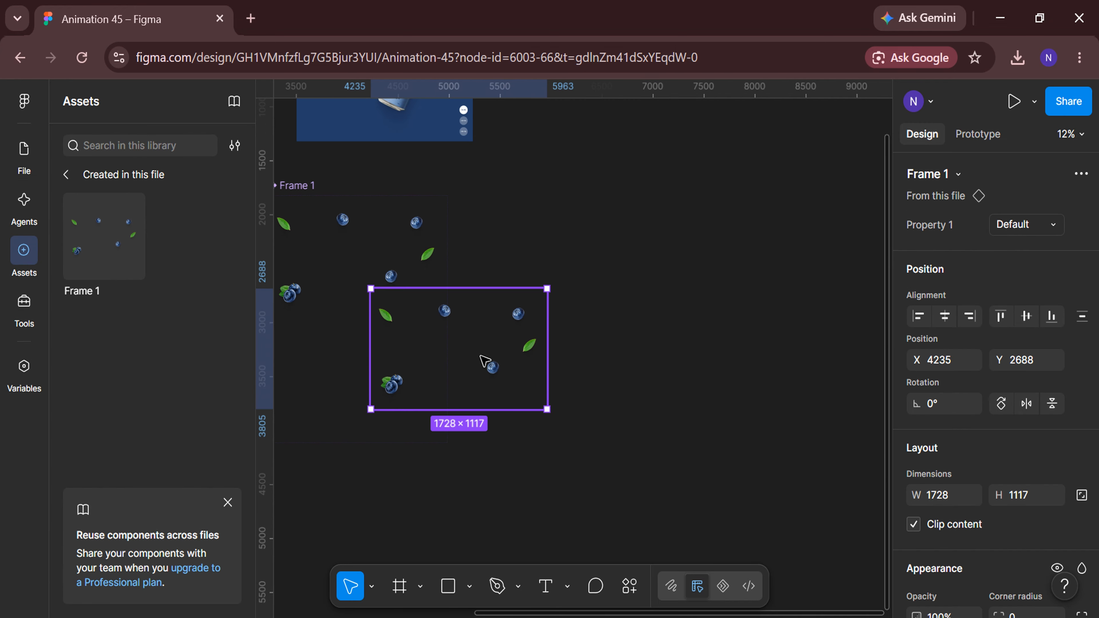
pyautogui.moveTo(484, 360); pyautogui.dragTo(637, 364)
pyautogui.hscroll(2, 656, 484)
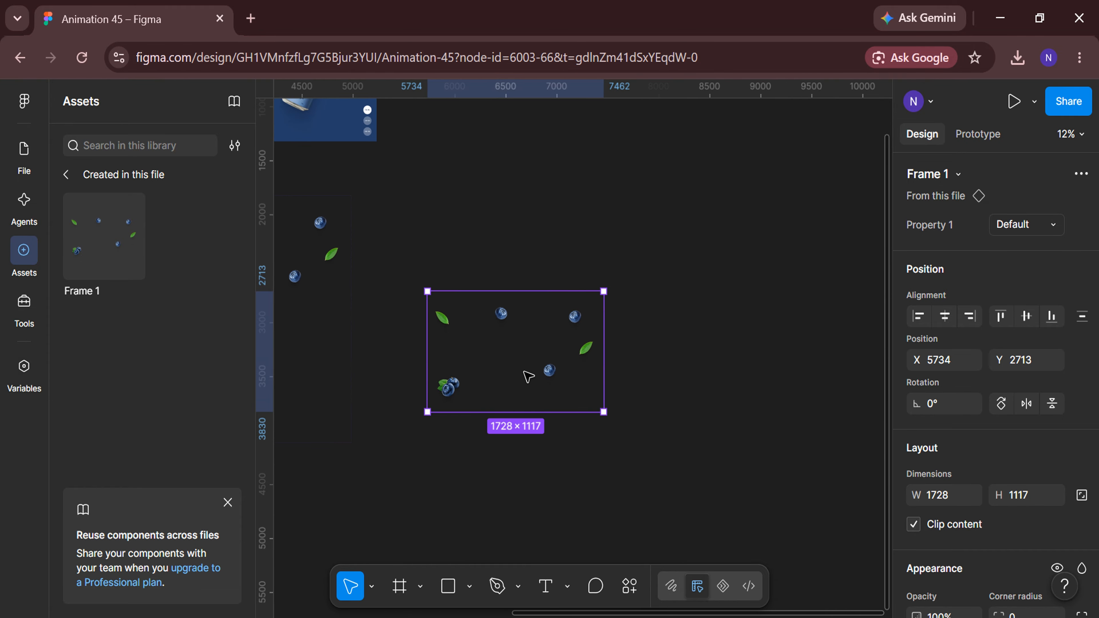
# Duplicate the Frame 1 instance to its right at about X 8084, Y 2713, and return to the file's layer list.
pyautogui.moveTo(528, 376); pyautogui.dragTo(768, 376)
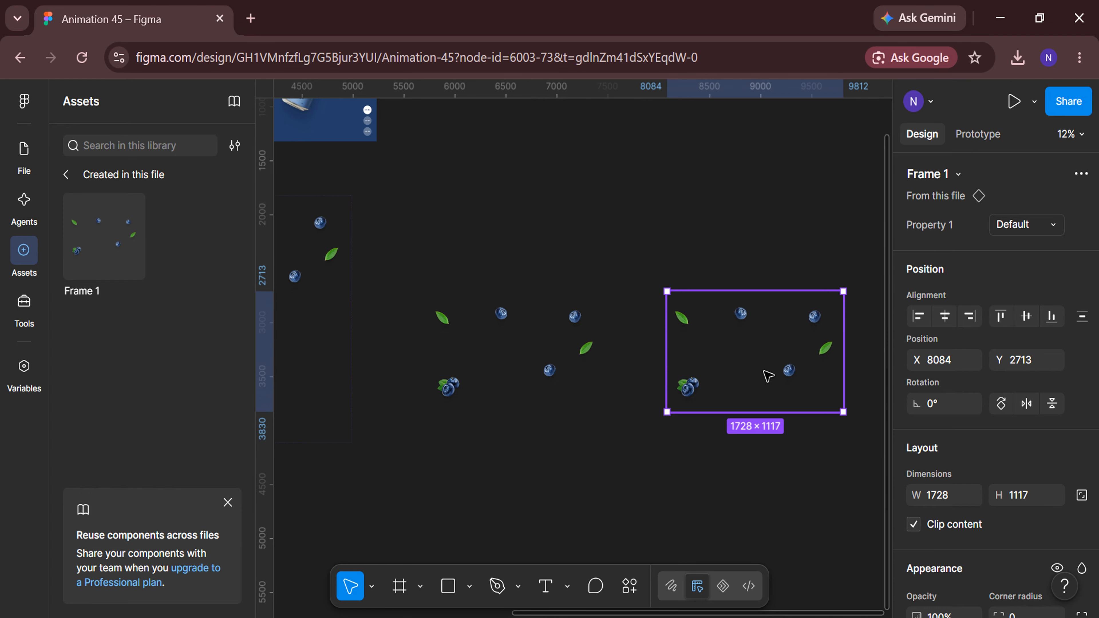
pyautogui.click(28, 163)
pyautogui.click(673, 493)
pyautogui.hscroll(2, 673, 494)
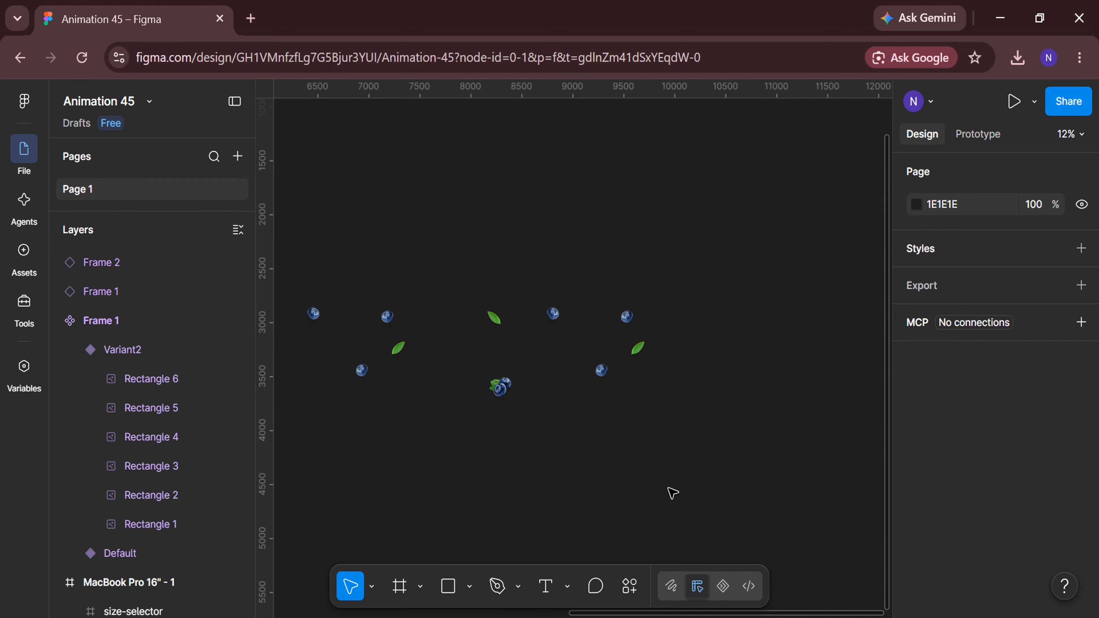
# In the duplicated instance, replace the upper-right blueberry's image with rb_1 uploaded from the computer.
pyautogui.scroll(3, 673, 493)
pyautogui.scroll(1, 673, 493)
pyautogui.hscroll(-1, 673, 493)
pyautogui.doubleClick(625, 249)
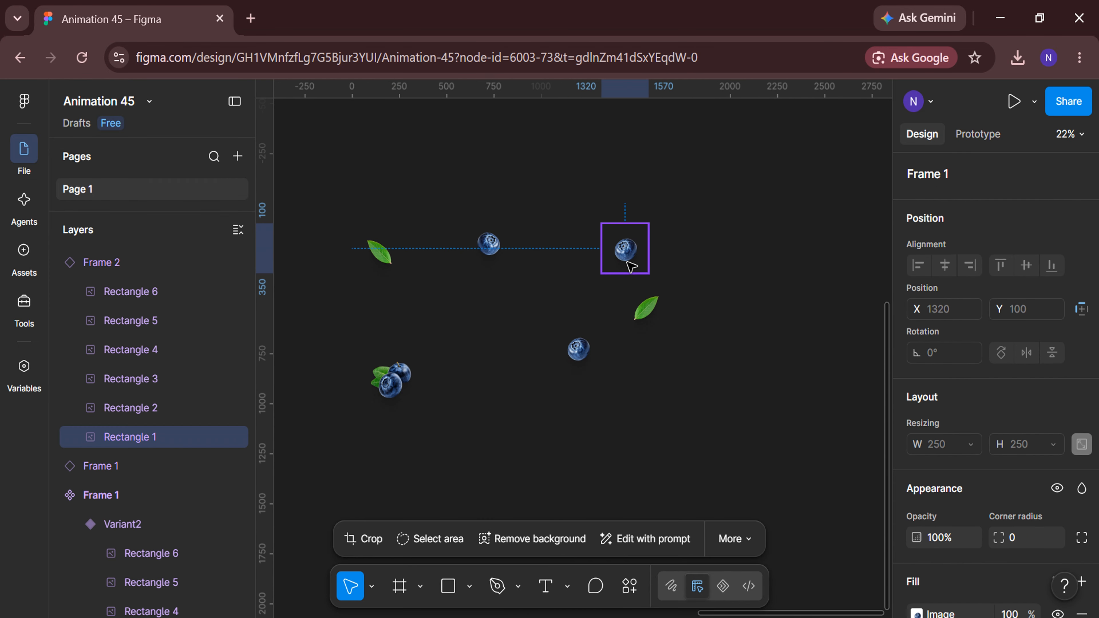
pyautogui.scroll(-5, 952, 430)
pyautogui.click(916, 390)
pyautogui.click(805, 369)
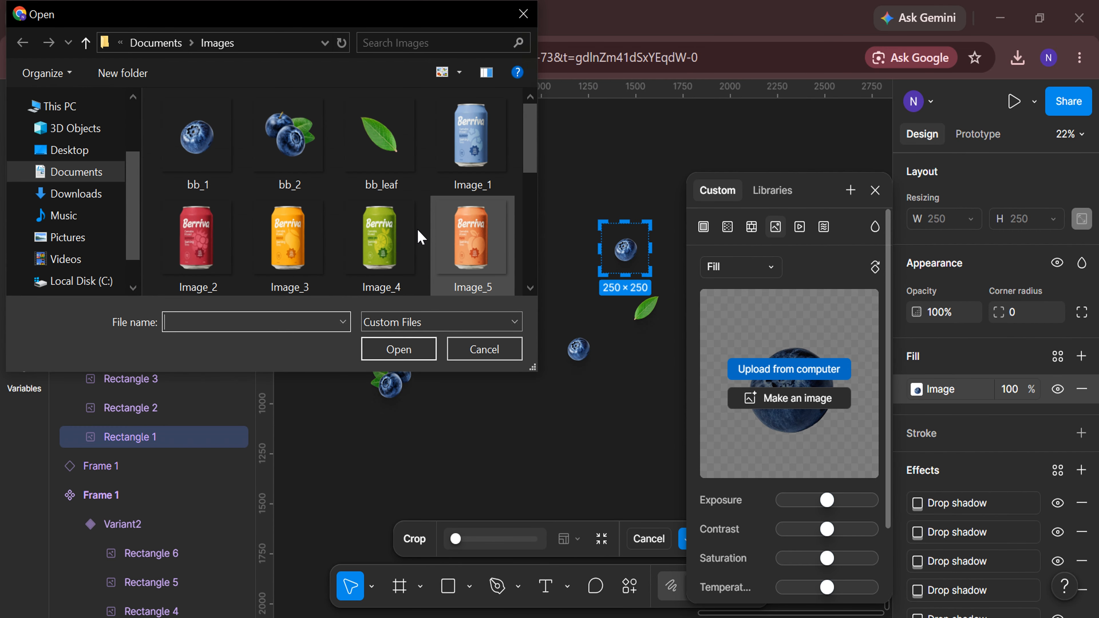
pyautogui.scroll(-5, 422, 238)
pyautogui.click(289, 240)
pyautogui.click(398, 349)
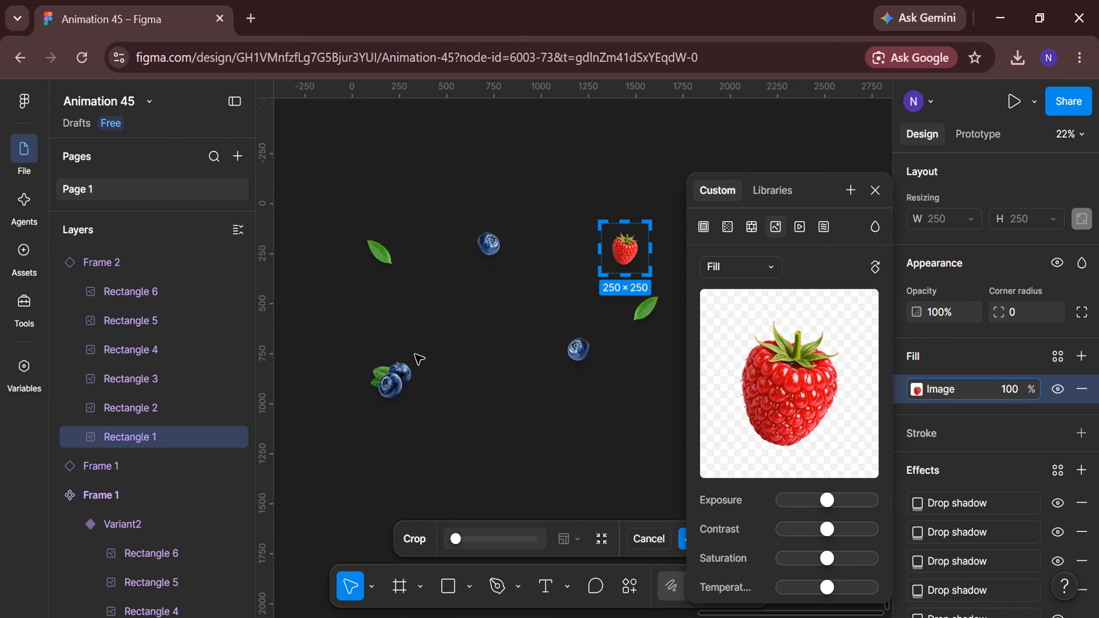
# In Frame 2, replace the images of the two single blueberries, Rectangle 2 and Rectangle 3, with rb_2 uploaded from the computer.
pyautogui.click(174, 408)
pyautogui.keyDown('shift'); pyautogui.click(165, 380); pyautogui.keyUp('shift')
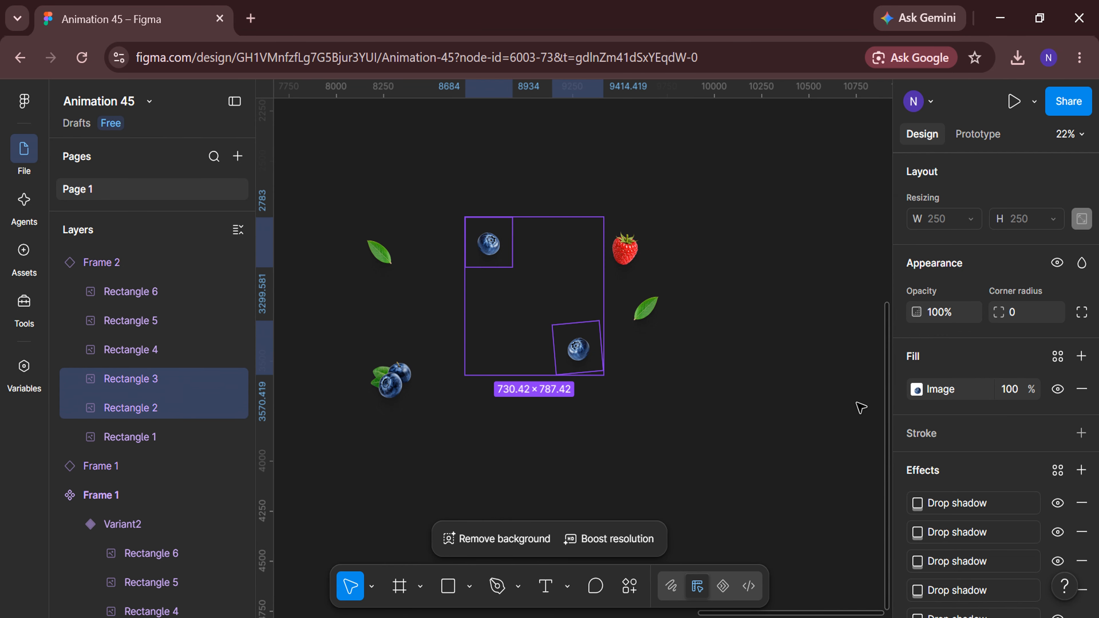
pyautogui.click(917, 389)
pyautogui.click(822, 369)
pyautogui.scroll(-5, 414, 247)
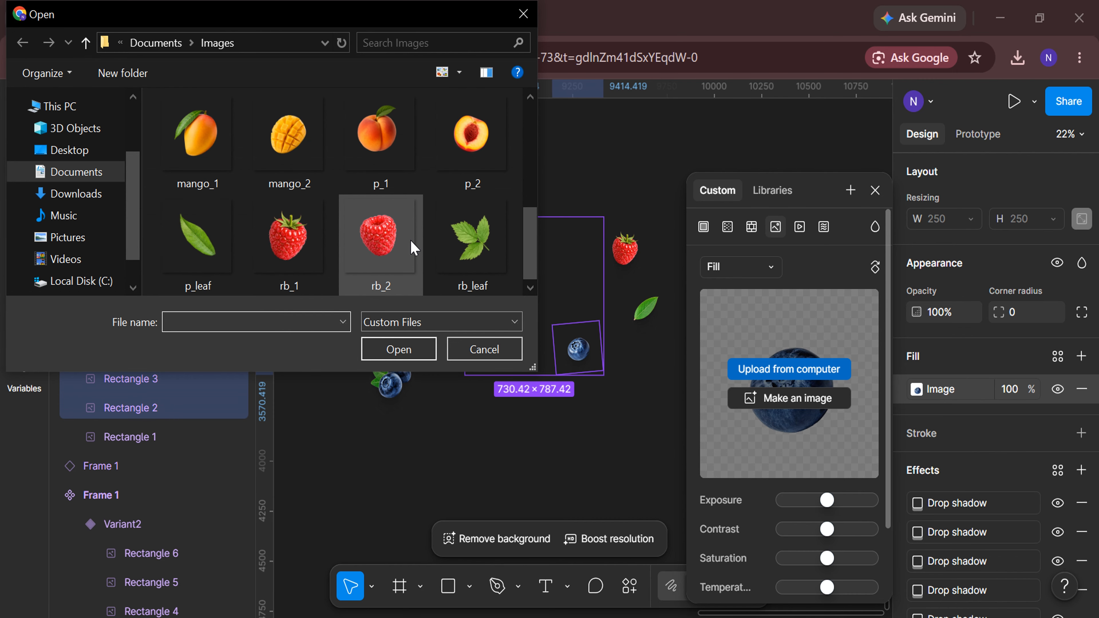
pyautogui.click(413, 247)
pyautogui.click(396, 349)
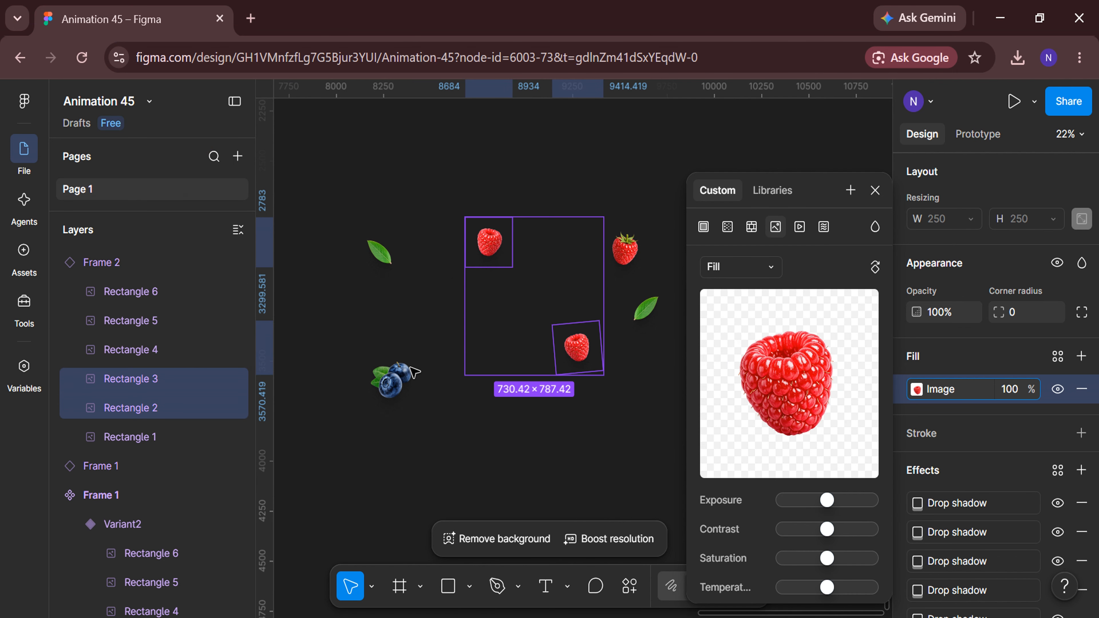
pyautogui.click(388, 459)
# In Frame 2, replace both leaf images, Rectangle 4 and Rectangle 5, with rb_leaf uploaded from the computer.
pyautogui.click(178, 351)
pyautogui.keyDown('shift'); pyautogui.click(164, 327); pyautogui.keyUp('shift')
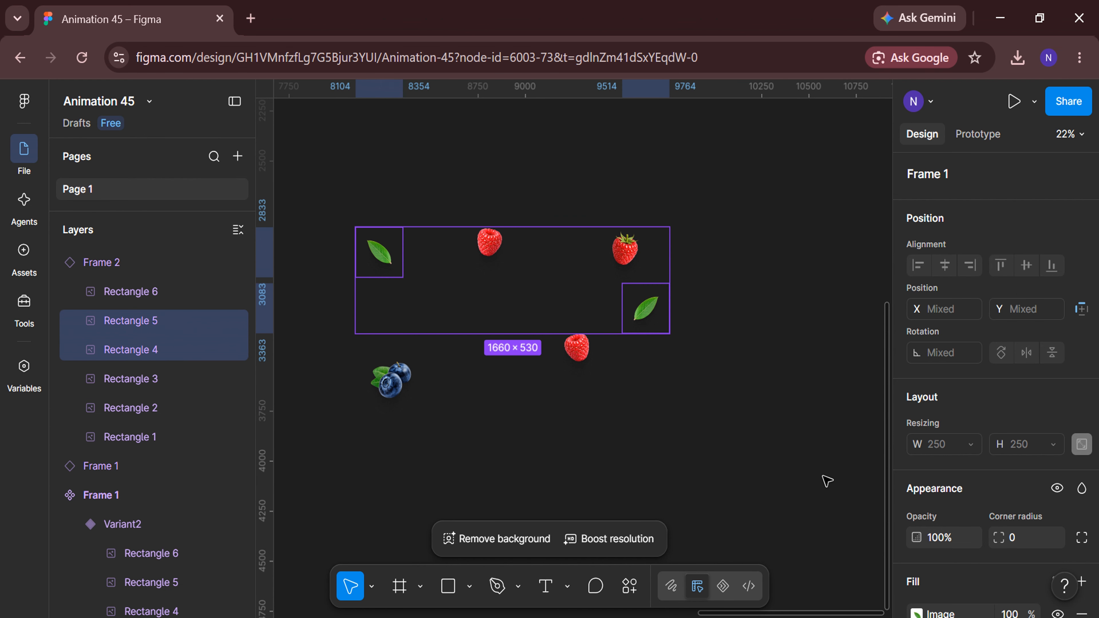
pyautogui.scroll(-5, 962, 473)
pyautogui.click(917, 390)
pyautogui.click(816, 374)
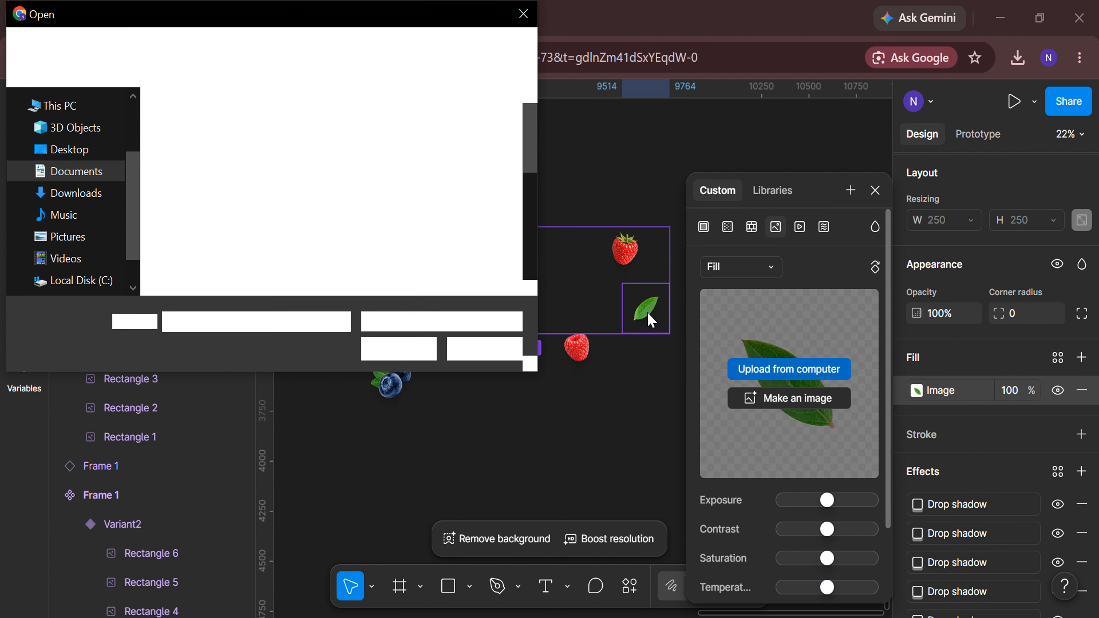
pyautogui.click(483, 253)
pyautogui.click(411, 350)
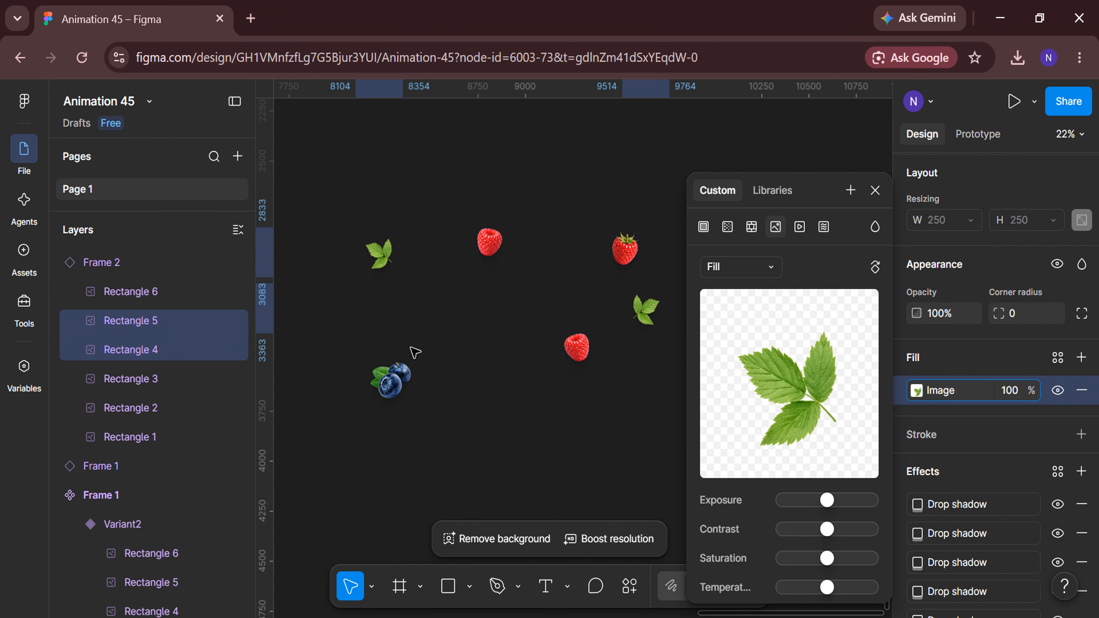
# In Frame 2, replace the blueberry cluster's image, Rectangle 6, with rb_1 uploaded from the computer.
pyautogui.click(158, 296)
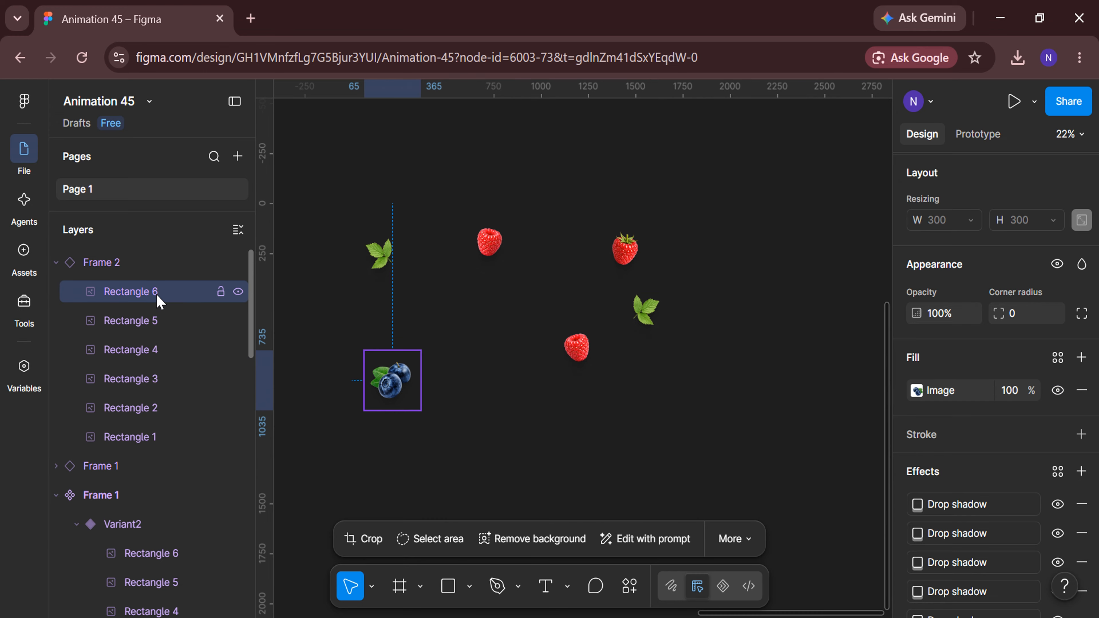
pyautogui.click(917, 391)
pyautogui.click(779, 370)
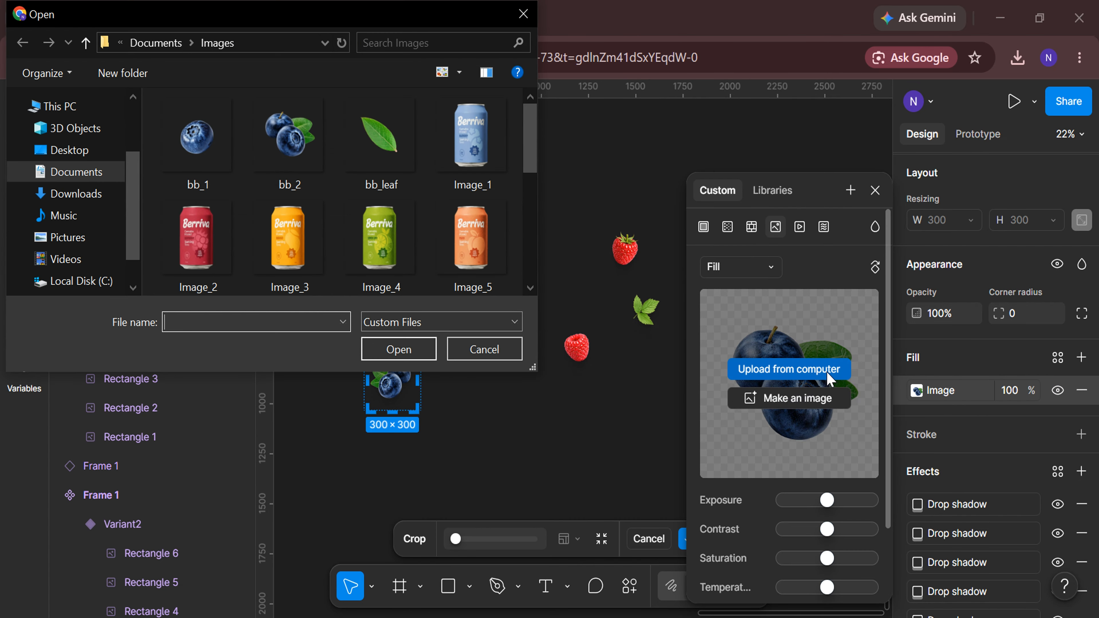
pyautogui.click(287, 236)
pyautogui.click(398, 349)
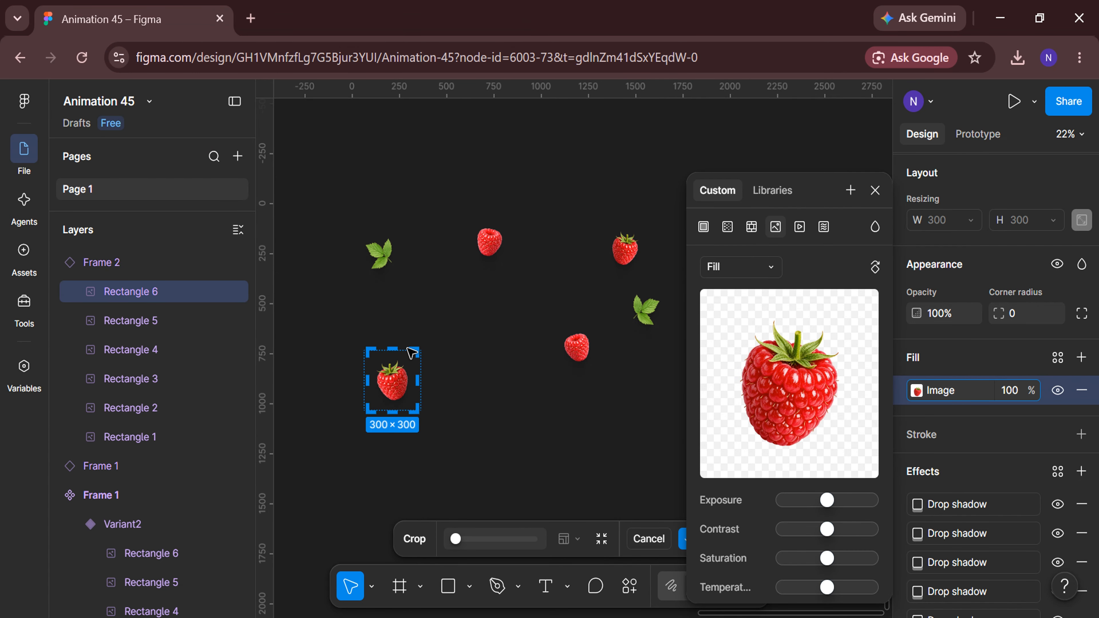
pyautogui.click(525, 452)
# Duplicate the raspberry instance to its right at about X 10036, Y 2713.
pyautogui.scroll(-2, 525, 451)
pyautogui.click(470, 336)
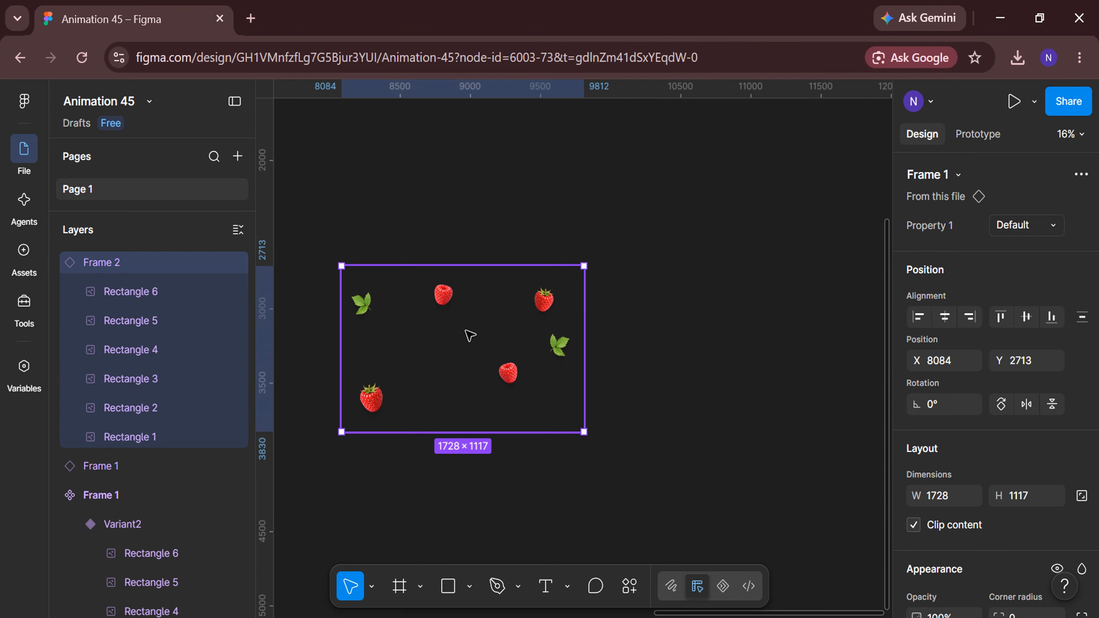
pyautogui.moveTo(470, 335); pyautogui.dragTo(743, 332)
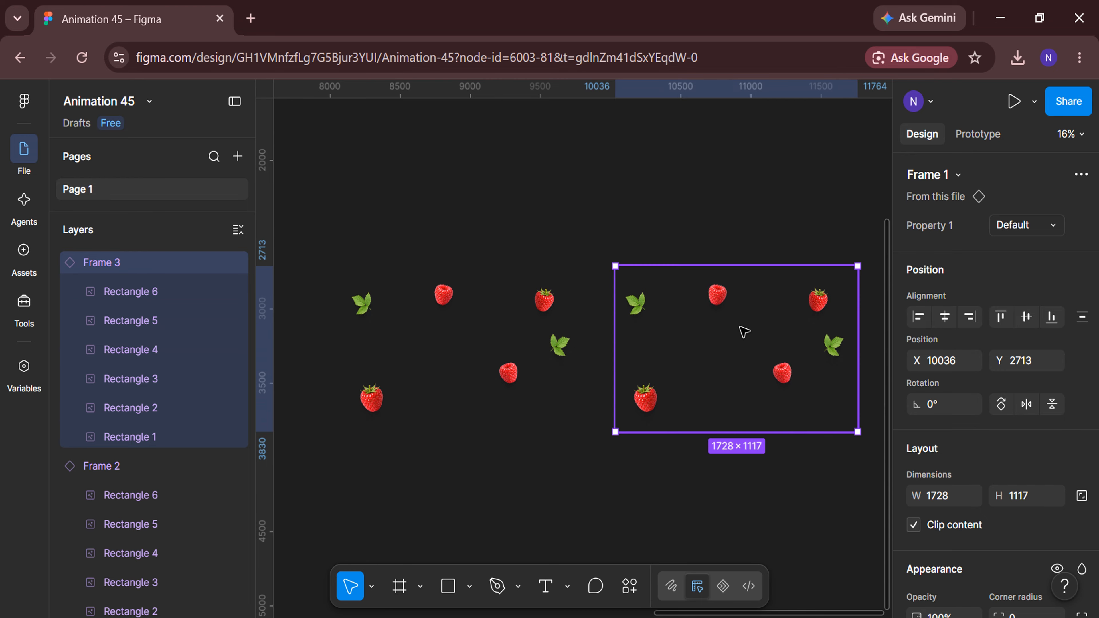
# In Frame 3, replace the upper-right raspberry's image, Rectangle 1, with mango_1 uploaded from the computer.
pyautogui.scroll(2, 745, 332)
pyautogui.click(714, 289)
pyautogui.doubleClick(714, 289)
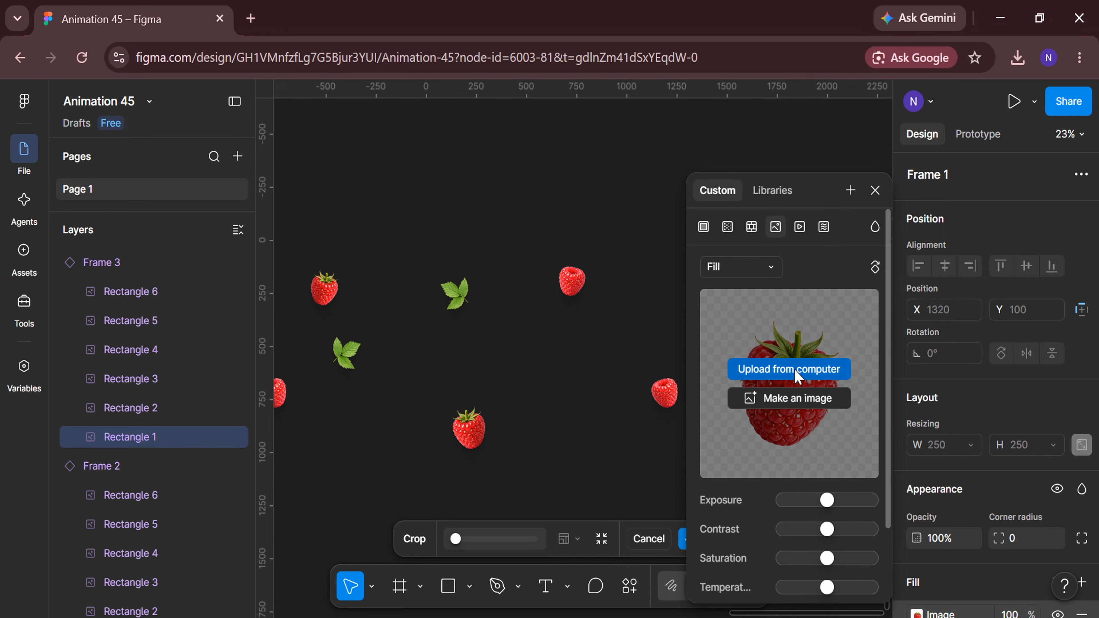
pyautogui.click(796, 373)
pyautogui.scroll(-3, 381, 247)
pyautogui.click(161, 152)
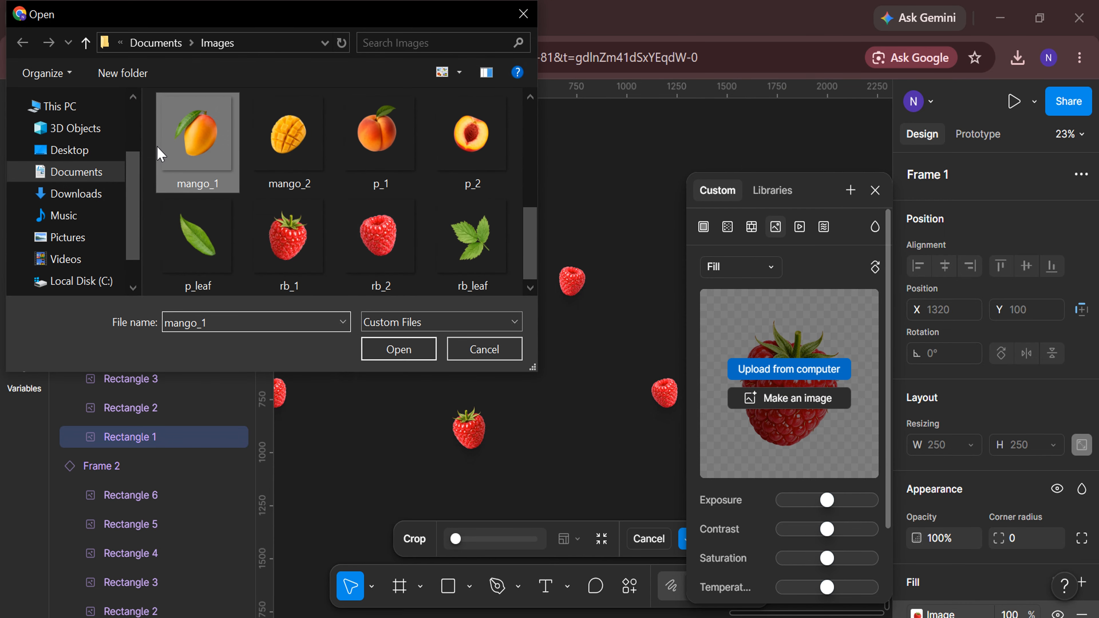
pyautogui.click(387, 351)
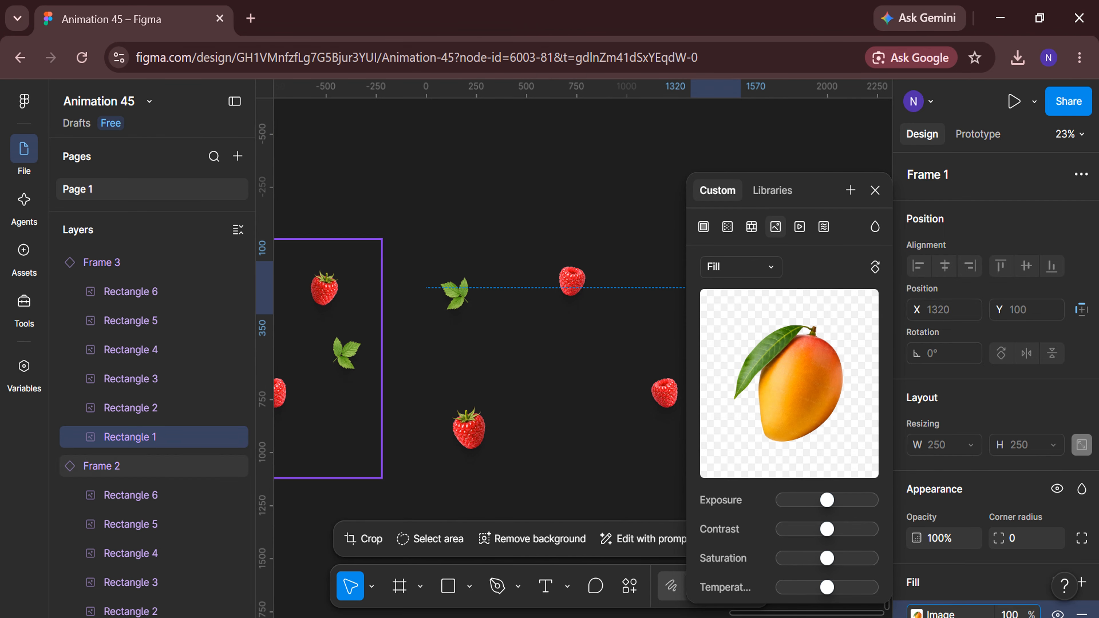
# In Frame 3, replace the images of Rectangle 2 and Rectangle 3 with mango_2 uploaded from the computer.
pyautogui.click(173, 411)
pyautogui.keyDown('shift'); pyautogui.click(166, 379); pyautogui.keyUp('shift')
pyautogui.scroll(-3, 995, 433)
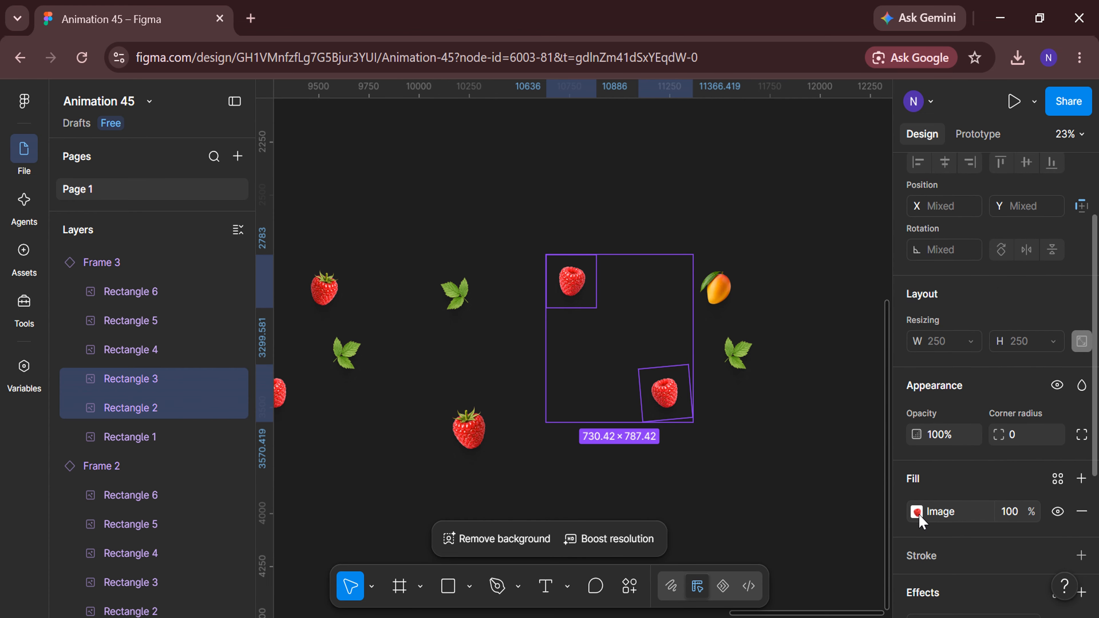
pyautogui.click(916, 511)
pyautogui.click(812, 377)
pyautogui.scroll(-2, 435, 234)
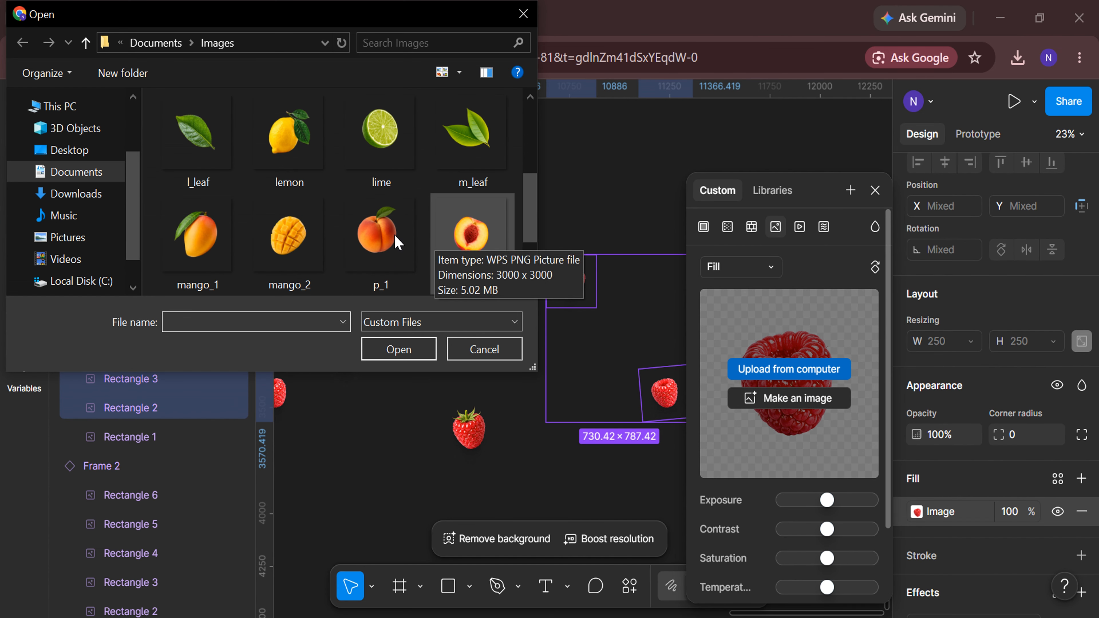
pyautogui.click(289, 238)
pyautogui.click(400, 349)
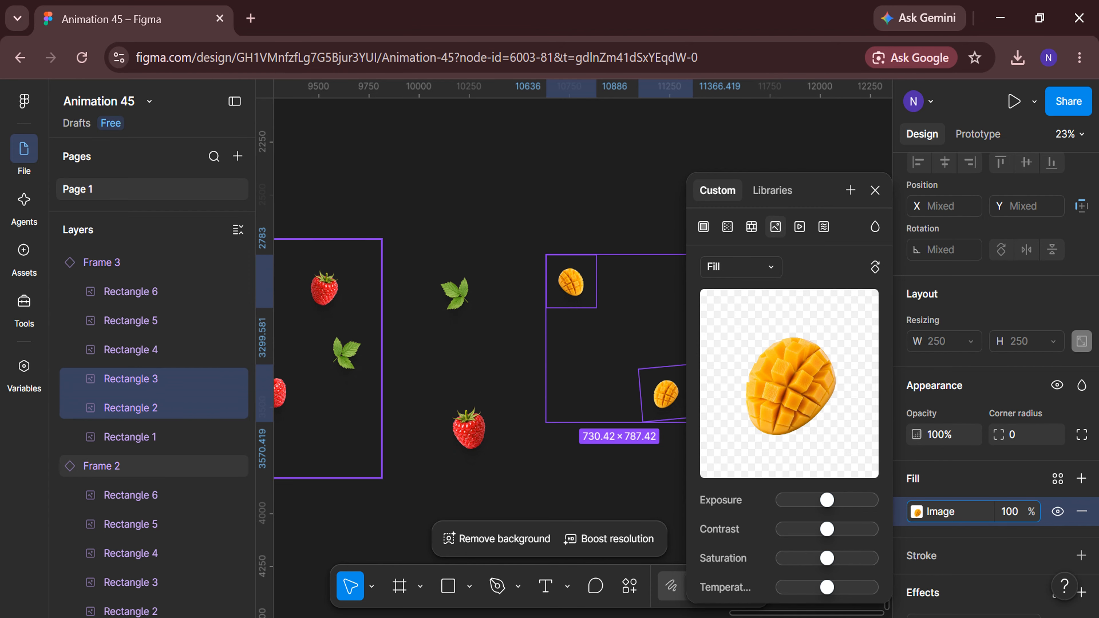
# In Frame 3, replace both leaf images, Rectangle 4 and Rectangle 5, with m_leaf uploaded from the computer.
pyautogui.click(171, 355)
pyautogui.keyDown('shift'); pyautogui.click(155, 322); pyautogui.keyUp('shift')
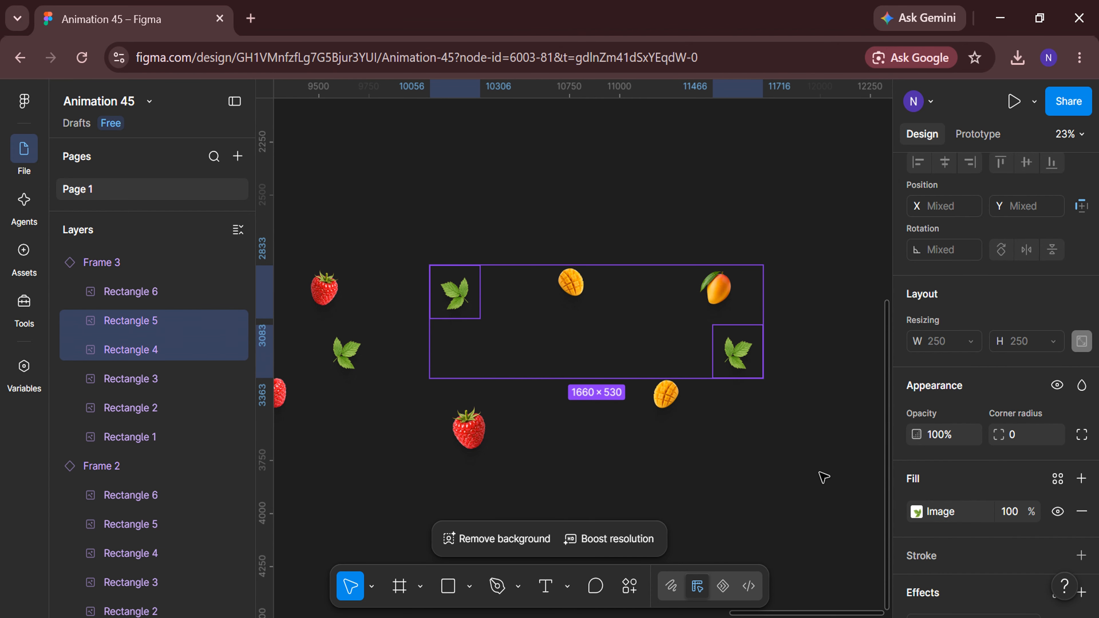
pyautogui.click(918, 512)
pyautogui.click(810, 371)
pyautogui.click(450, 273)
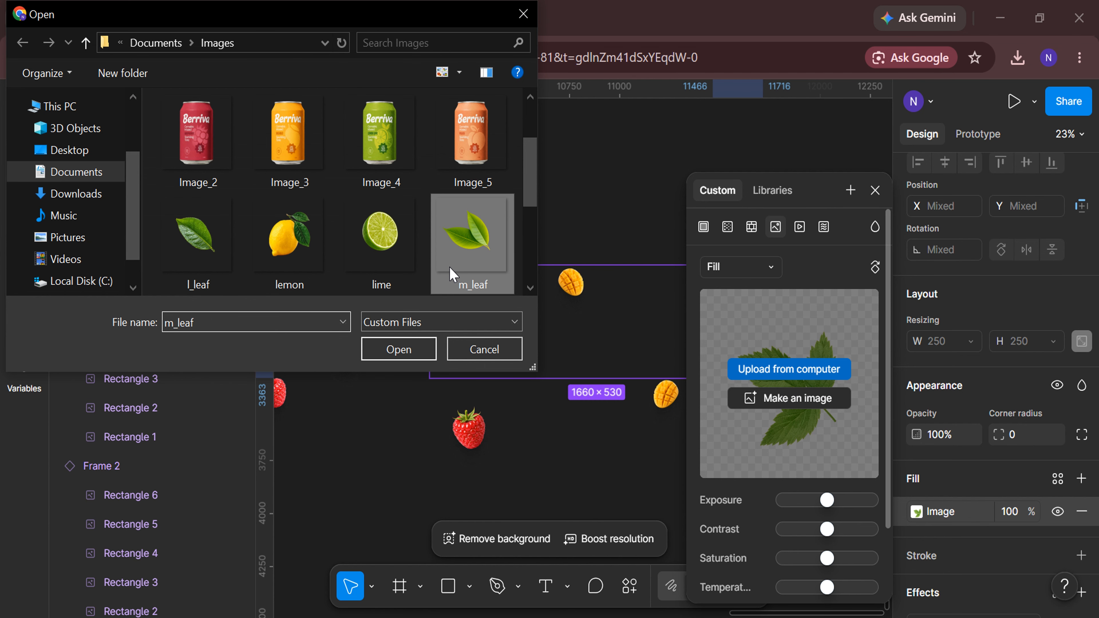
pyautogui.click(417, 351)
# In Frame 3, replace the lower-left raspberry's image, Rectangle 6, with mango_1 uploaded from the computer, and deselect it.
pyautogui.click(173, 299)
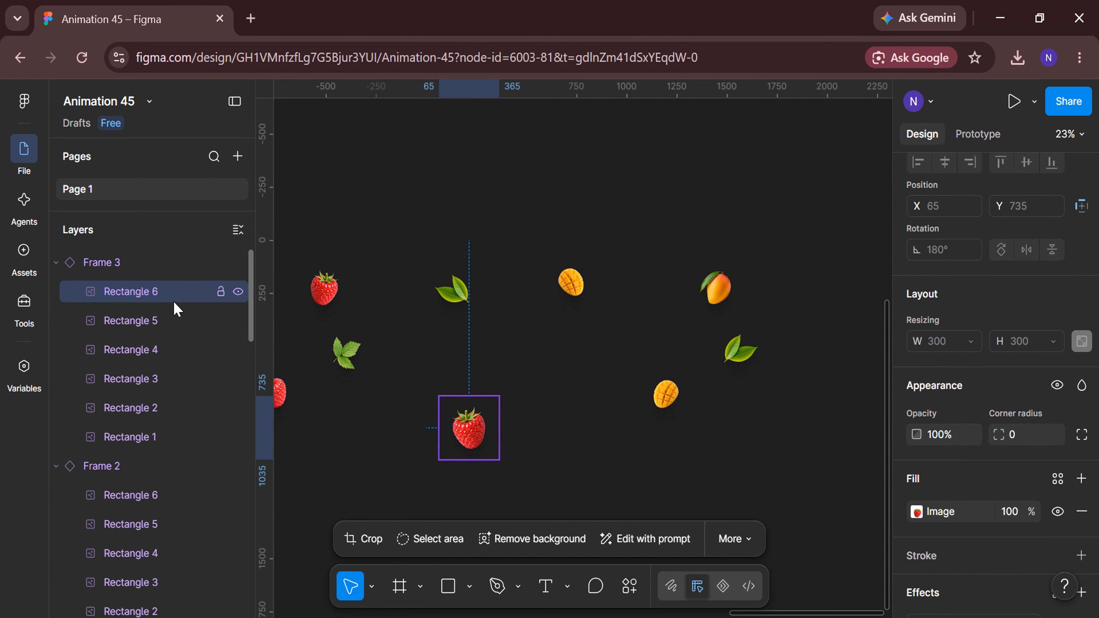
pyautogui.click(918, 513)
pyautogui.click(813, 368)
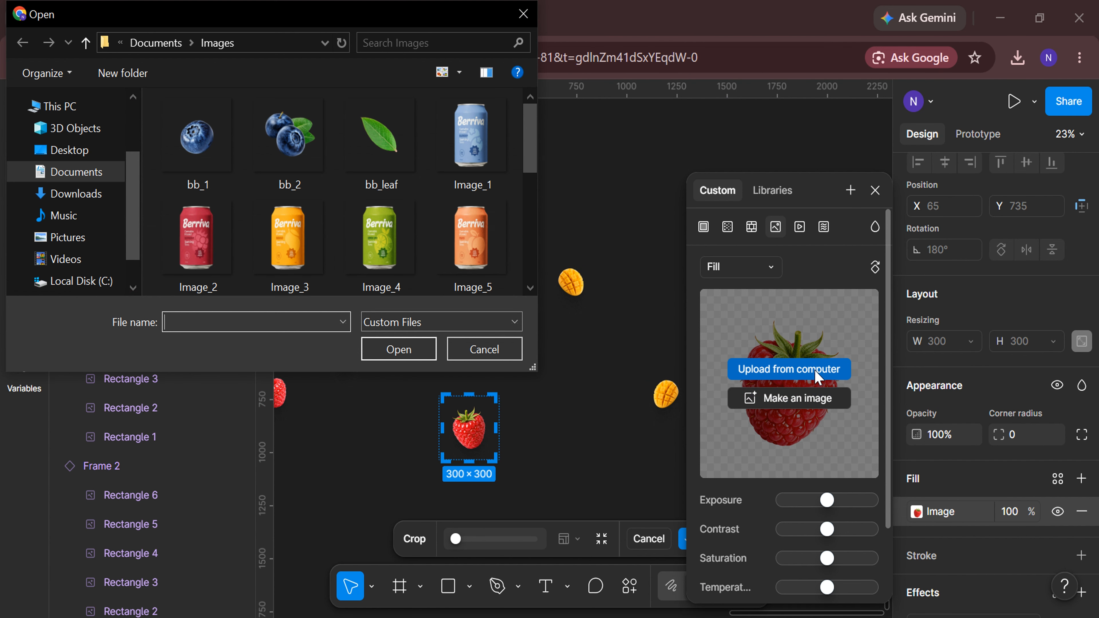
pyautogui.scroll(-5, 338, 190)
pyautogui.click(217, 139)
pyautogui.click(410, 346)
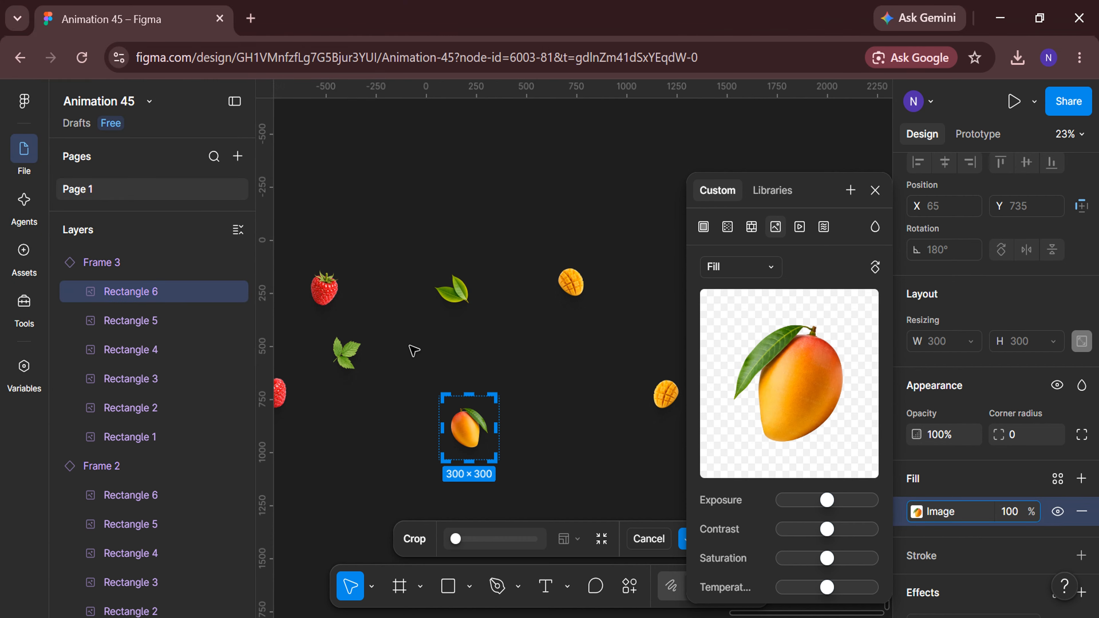
pyautogui.click(601, 486)
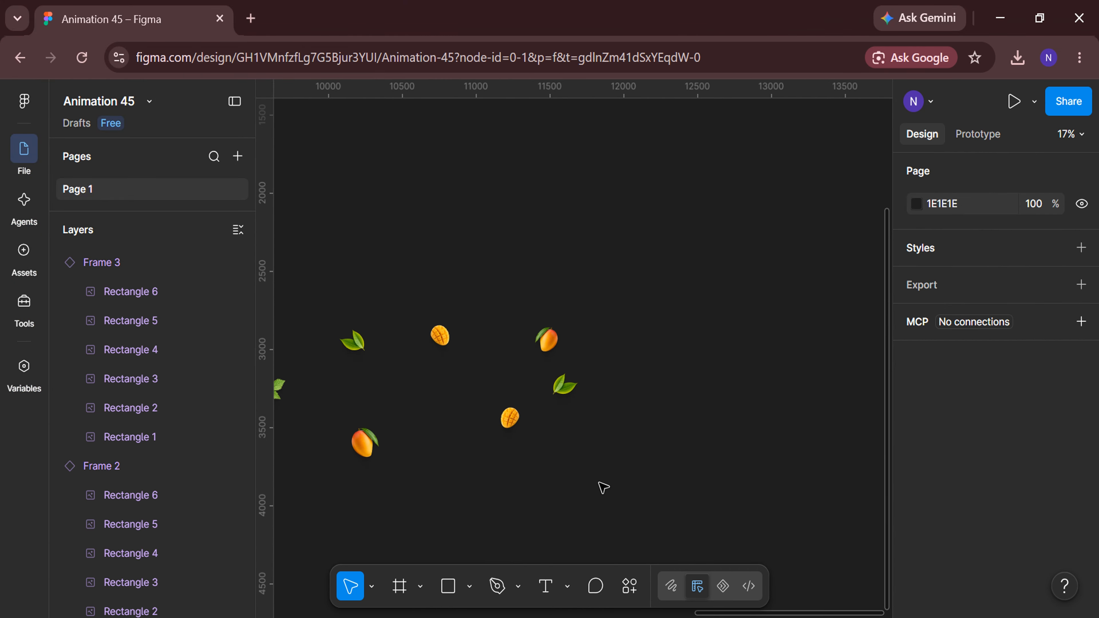
# Duplicate the mango instance to its right at about X 11944, Y 2713.
pyautogui.click(461, 390)
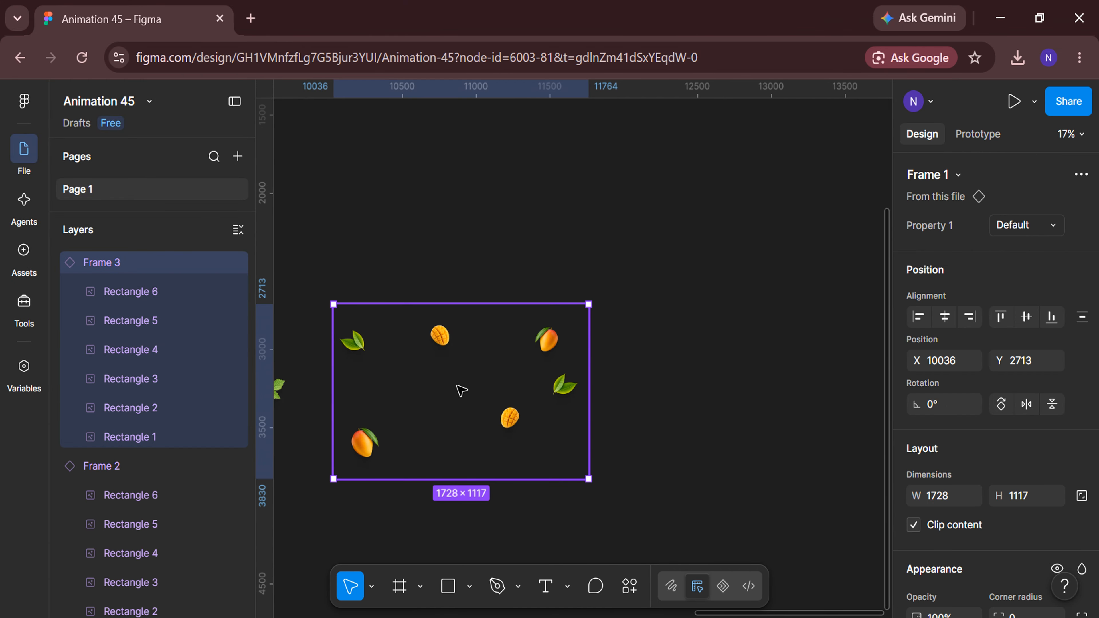
pyautogui.keyDown('alt'); pyautogui.moveTo(461, 390); pyautogui.dragTo(743, 387); pyautogui.keyUp('alt')
pyautogui.keyDown('shift'); pyautogui.hscroll(3, 736, 498); pyautogui.keyUp('shift')
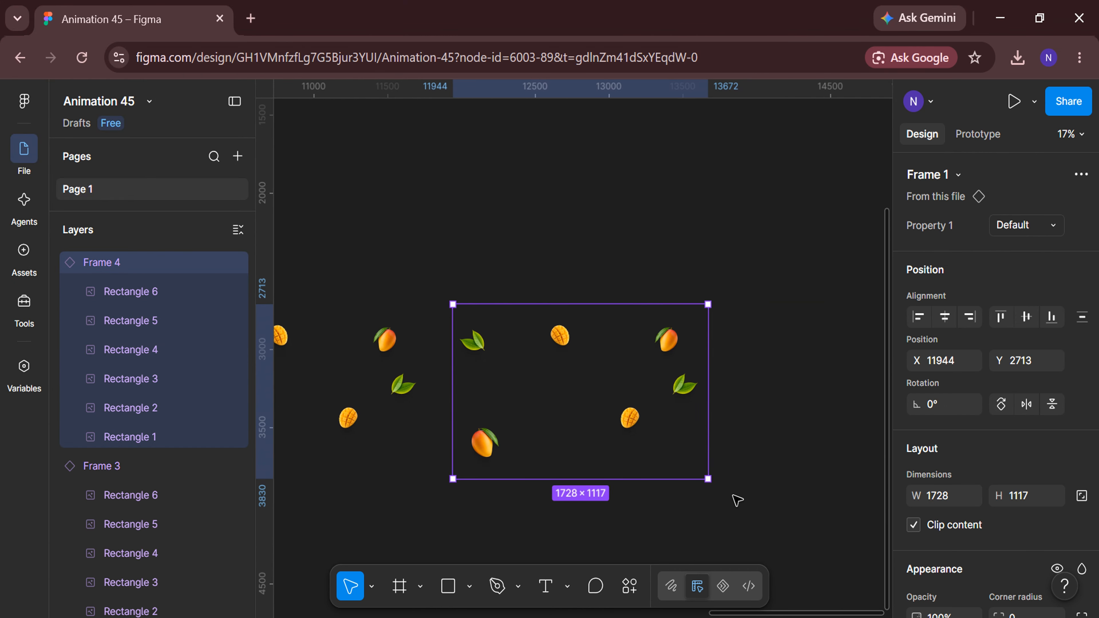
# In Frame 4, replace the upper-right mango's image, Rectangle 1, with lemon uploaded from the computer.
pyautogui.keyDown('ctrl'); pyautogui.scroll(3, 736, 501); pyautogui.keyUp('ctrl')
pyautogui.click(628, 253)
pyautogui.doubleClick(632, 266)
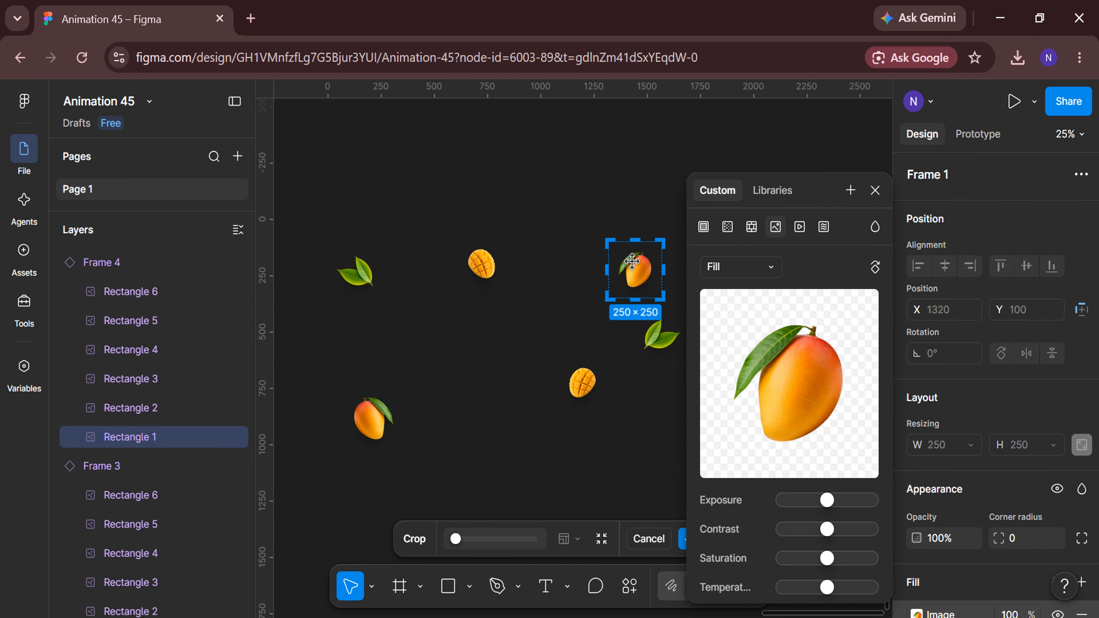
pyautogui.click(789, 369)
pyautogui.scroll(-2, 417, 238)
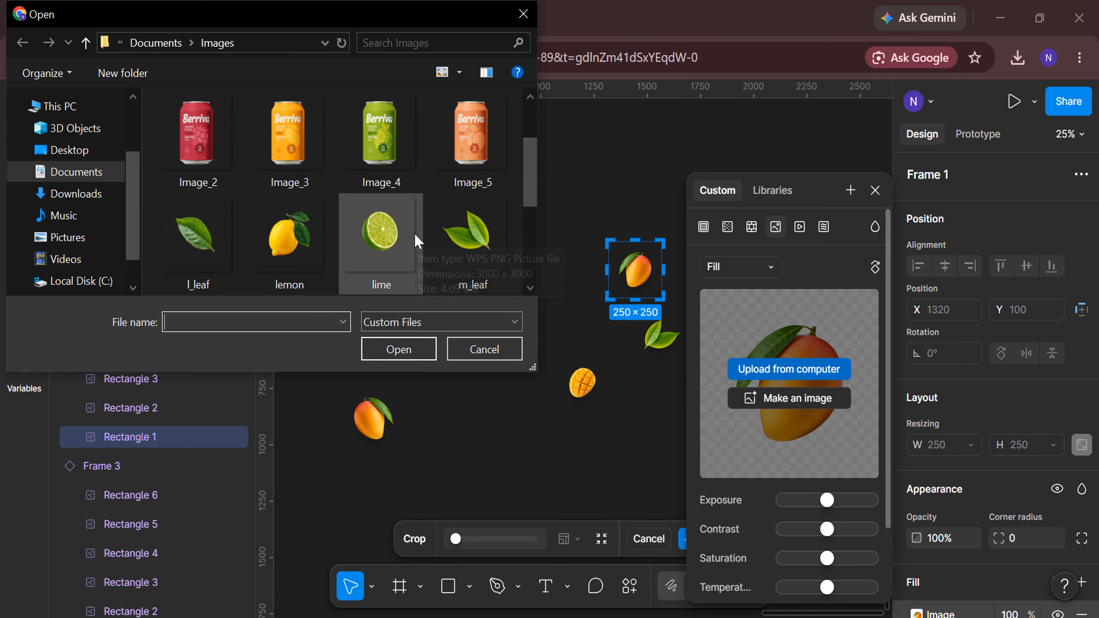
pyautogui.click(285, 236)
pyautogui.click(393, 346)
# In Frame 4, replace the images of Rectangle 2 and Rectangle 3 with lime uploaded from the computer.
pyautogui.click(172, 409)
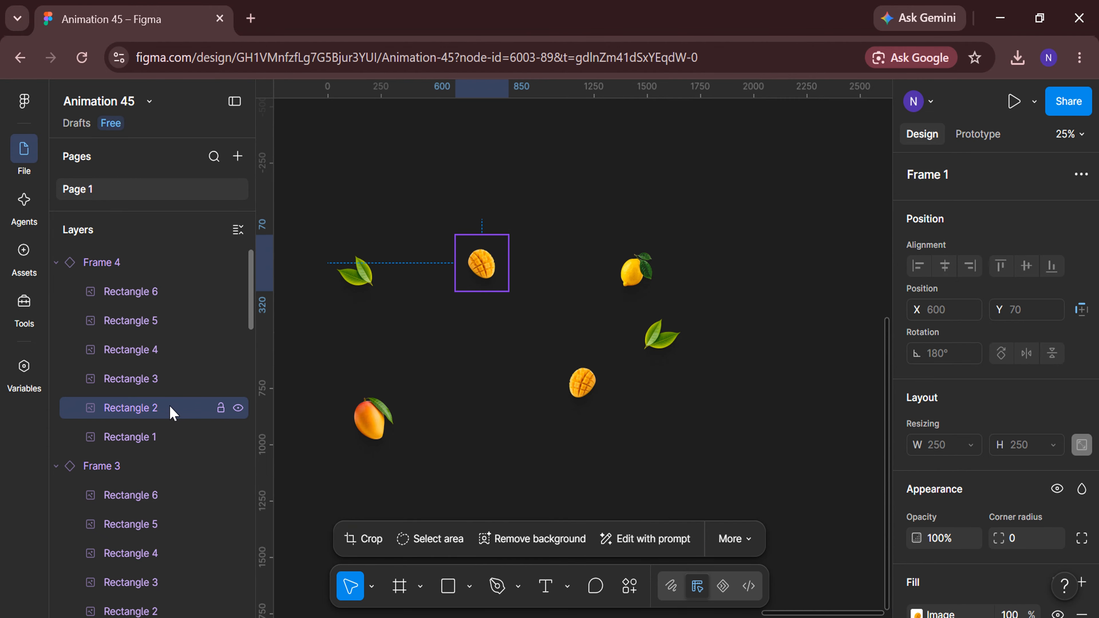
pyautogui.keyDown('shift'); pyautogui.click(160, 387); pyautogui.keyUp('shift')
pyautogui.scroll(-1, 948, 498)
pyautogui.scroll(-3, 948, 498)
pyautogui.click(917, 474)
pyautogui.moveTo(817, 381)
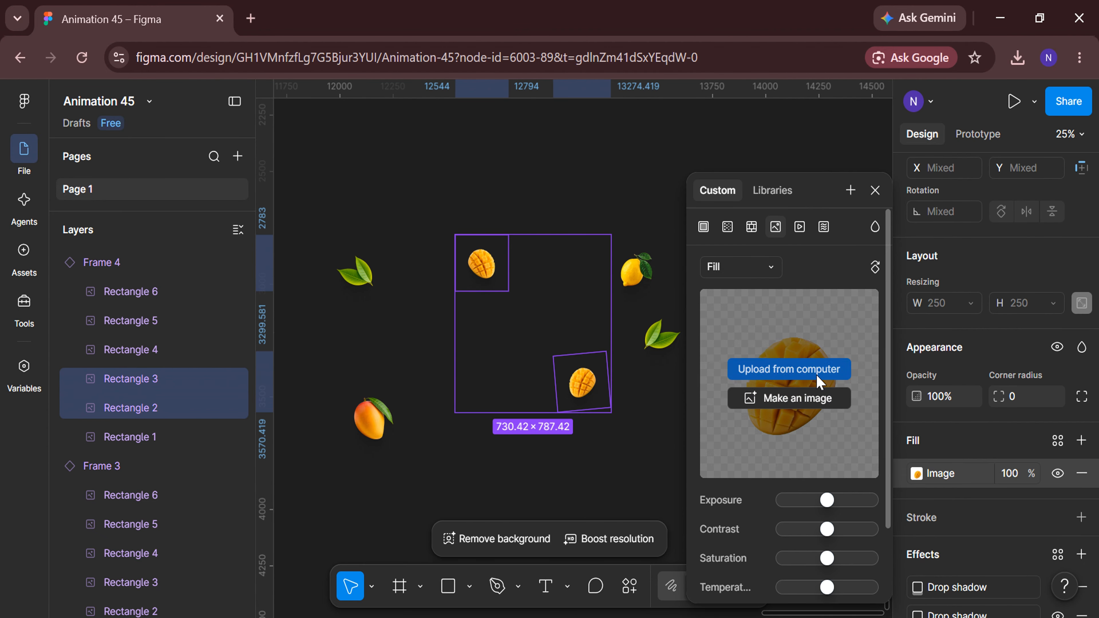
pyautogui.click(789, 369)
pyautogui.click(378, 261)
pyautogui.click(417, 348)
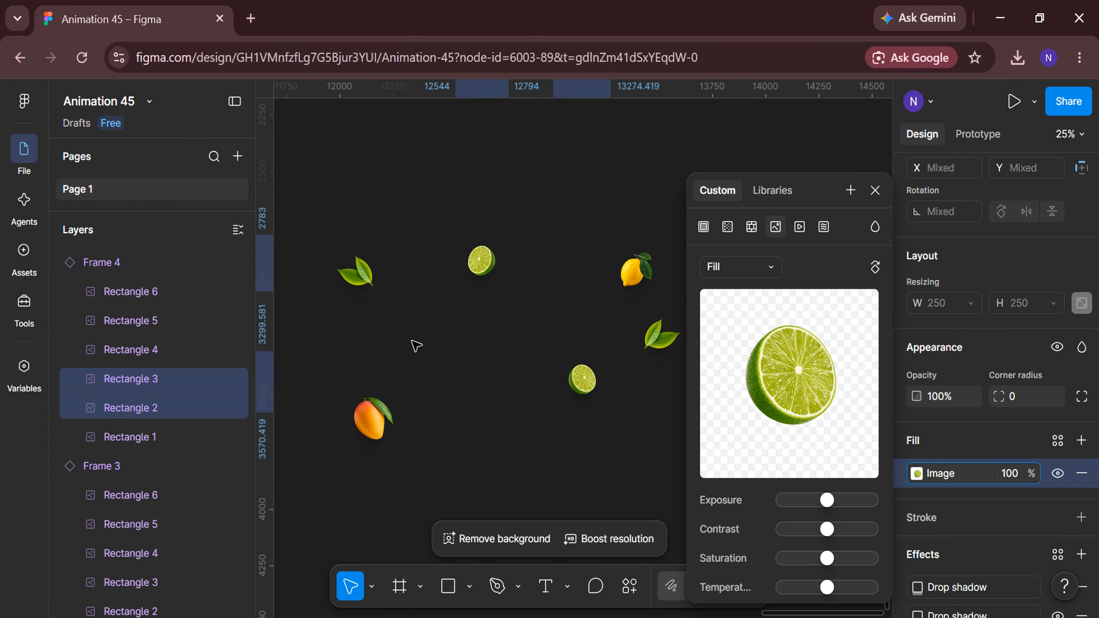
# In Frame 4, replace both leaf images, Rectangle 4 and Rectangle 5, with l_leaf uploaded from the computer.
pyautogui.click(178, 351)
pyautogui.keyDown('shift'); pyautogui.click(163, 323); pyautogui.keyUp('shift')
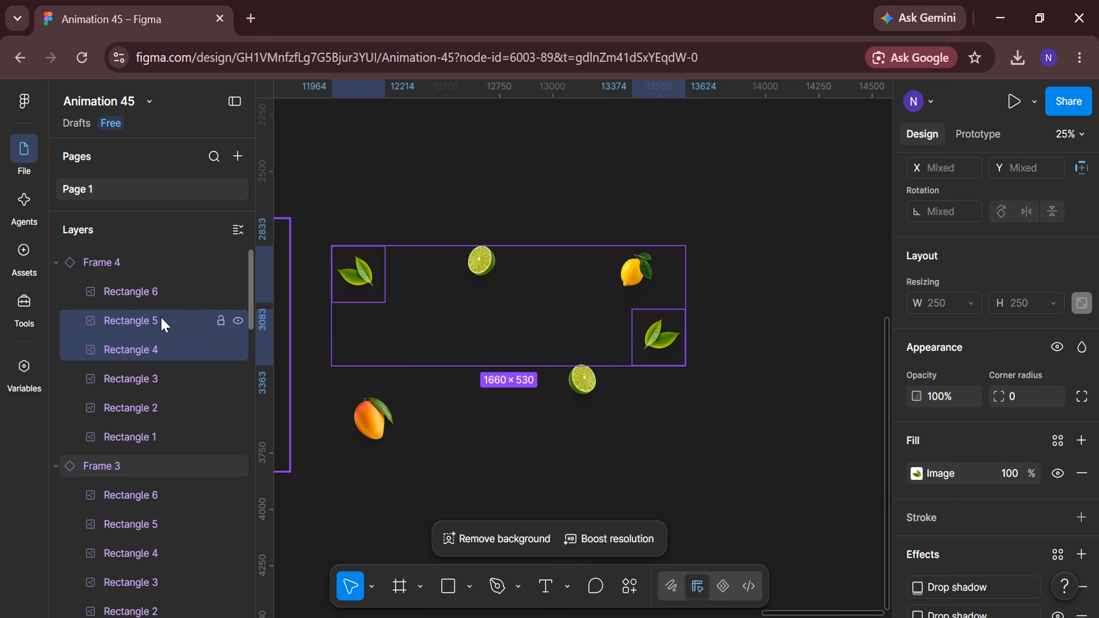
pyautogui.click(916, 473)
pyautogui.click(789, 369)
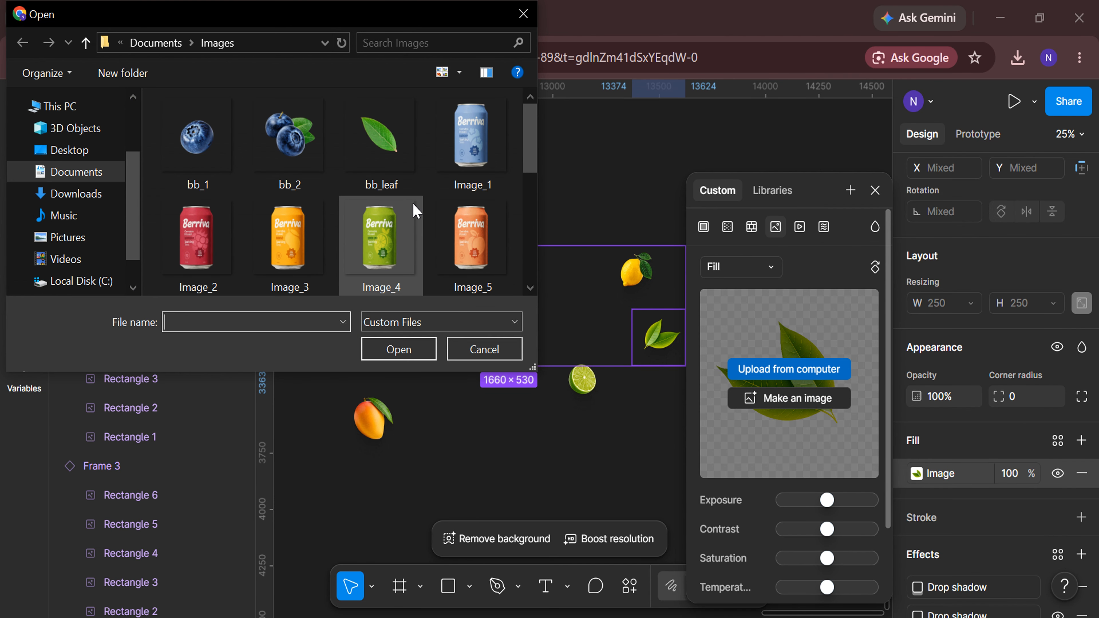
pyautogui.click(229, 236)
pyautogui.click(398, 349)
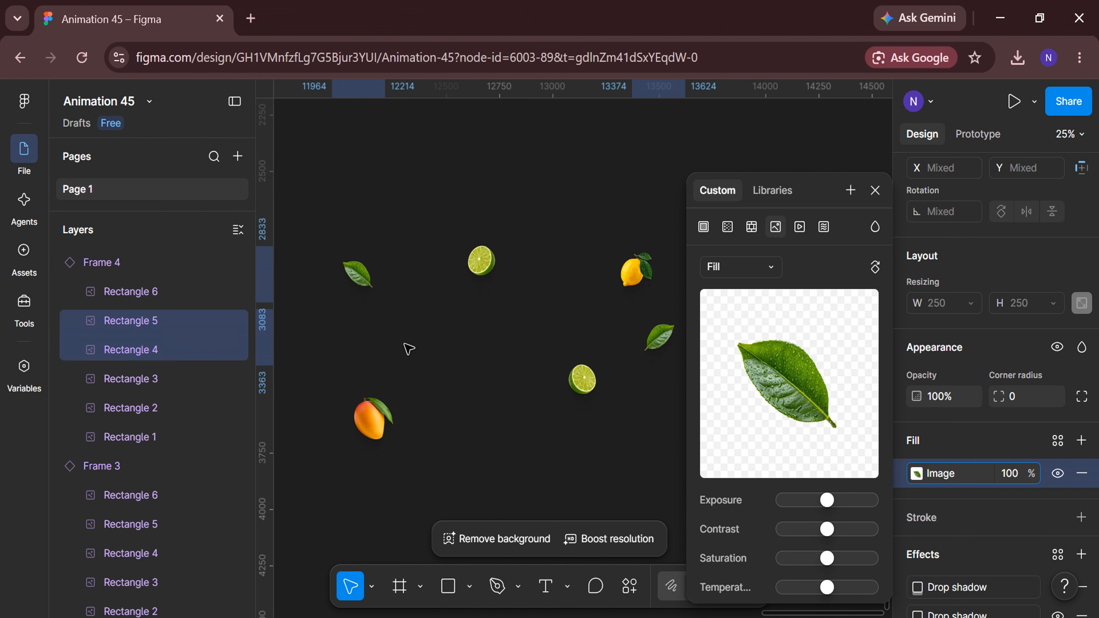
# In Frame 4, replace the image of the remaining mango, Rectangle 6, with lemon uploaded from the computer.
pyautogui.click(177, 294)
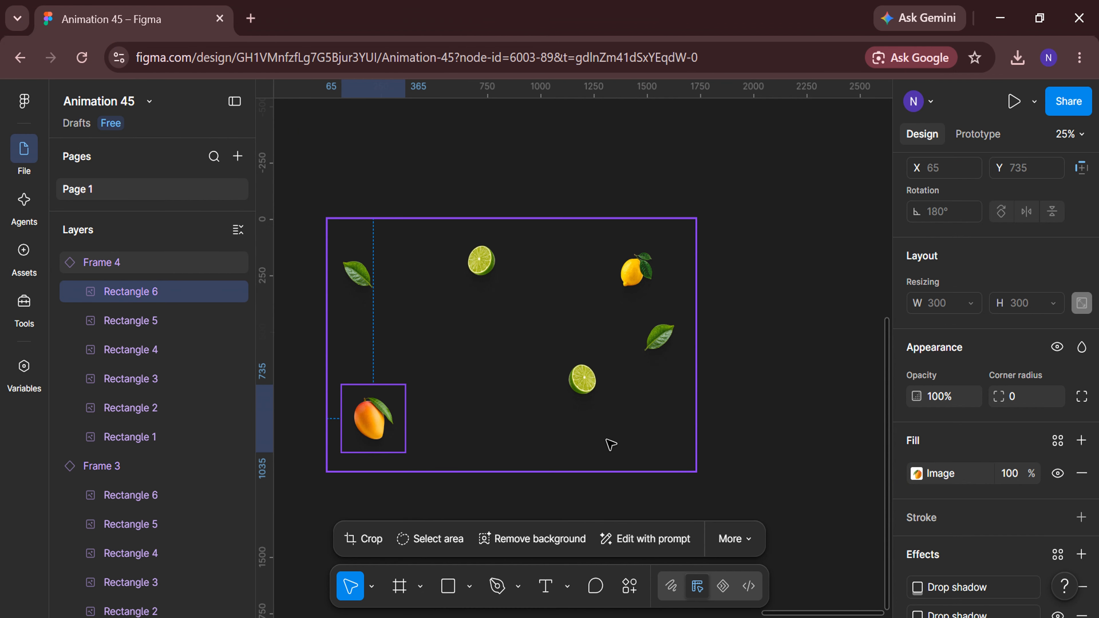
pyautogui.click(917, 474)
pyautogui.moveTo(810, 393)
pyautogui.click(789, 369)
pyautogui.scroll(-5, 381, 208)
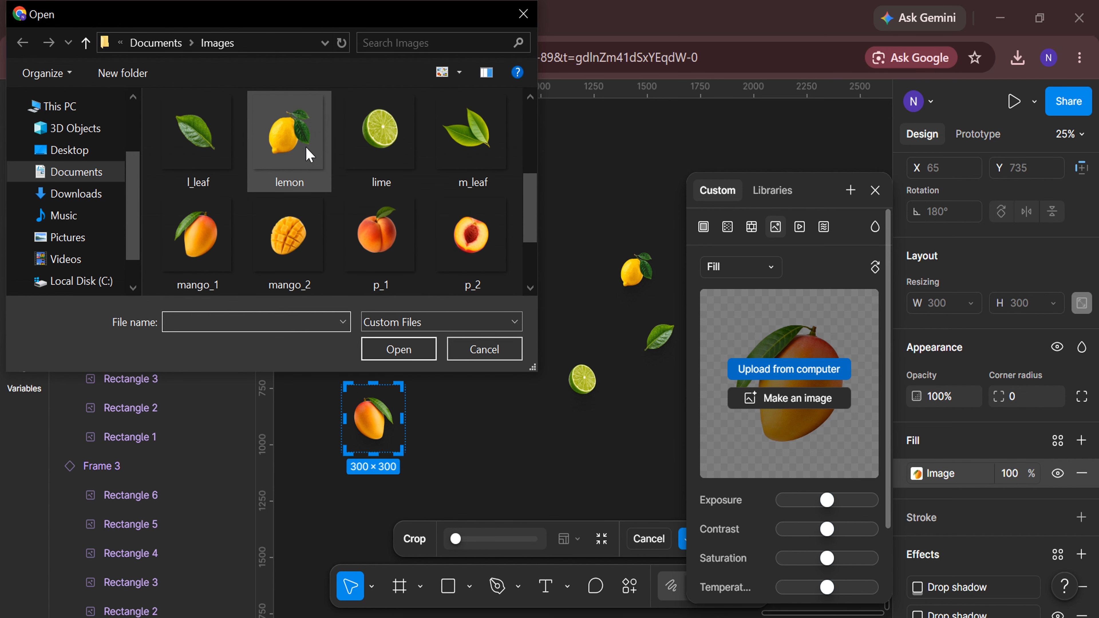
pyautogui.click(287, 135)
pyautogui.click(417, 349)
pyautogui.click(527, 464)
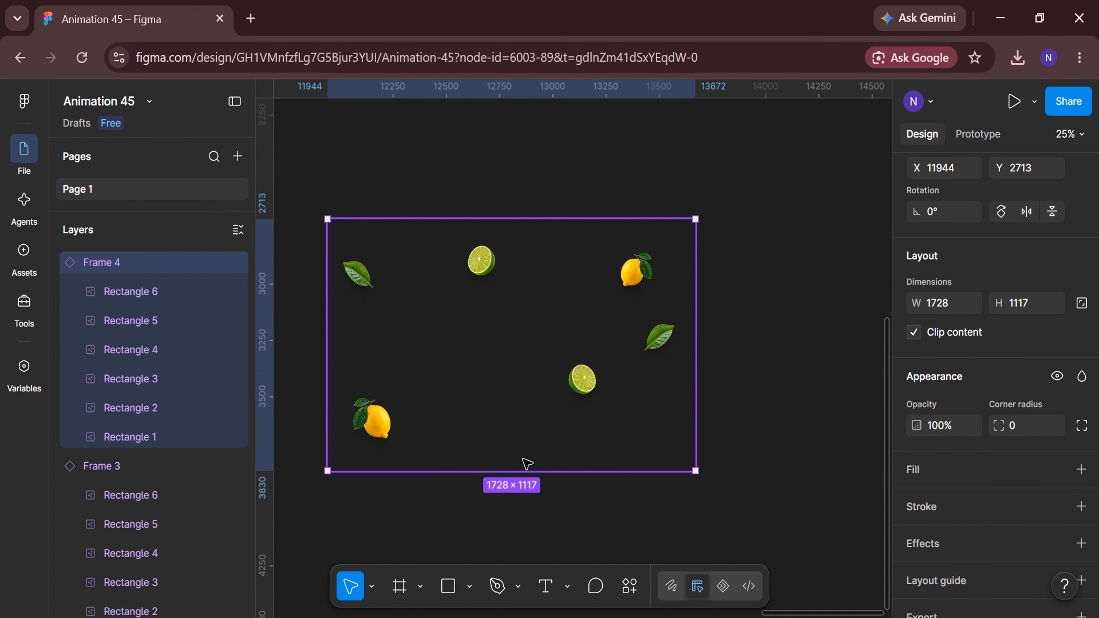
# Duplicate the lemon-lime instance, Frame 4, and place the copy to its right at about X 14252, Y 2713.
pyautogui.scroll(-3, 523, 459)
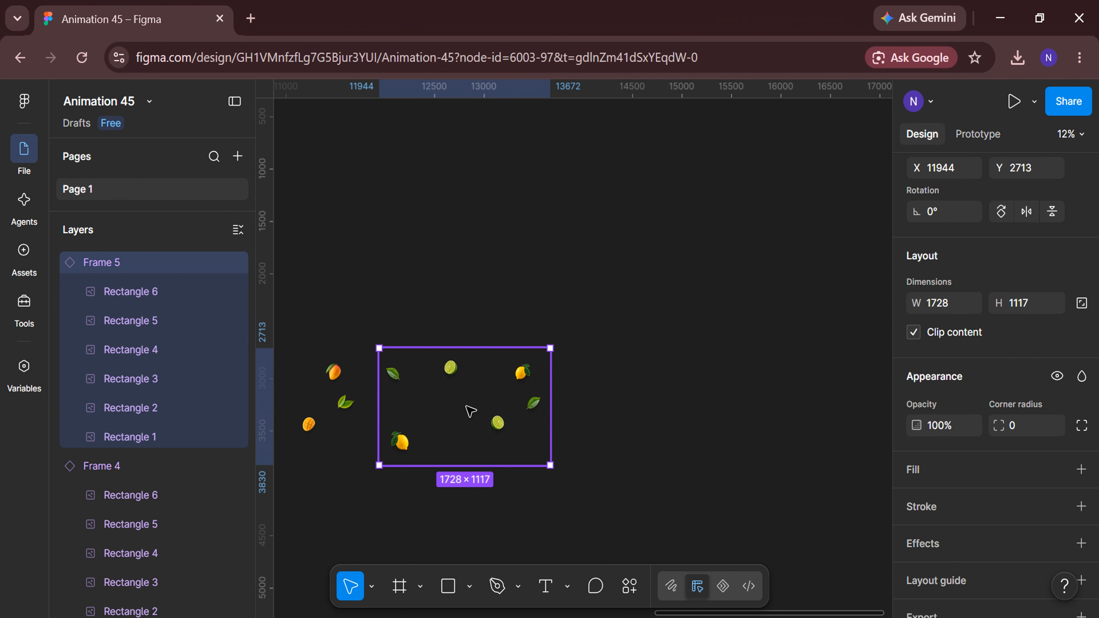
pyautogui.moveTo(470, 410); pyautogui.dragTo(695, 412)
pyautogui.hotkey('shift', '2')
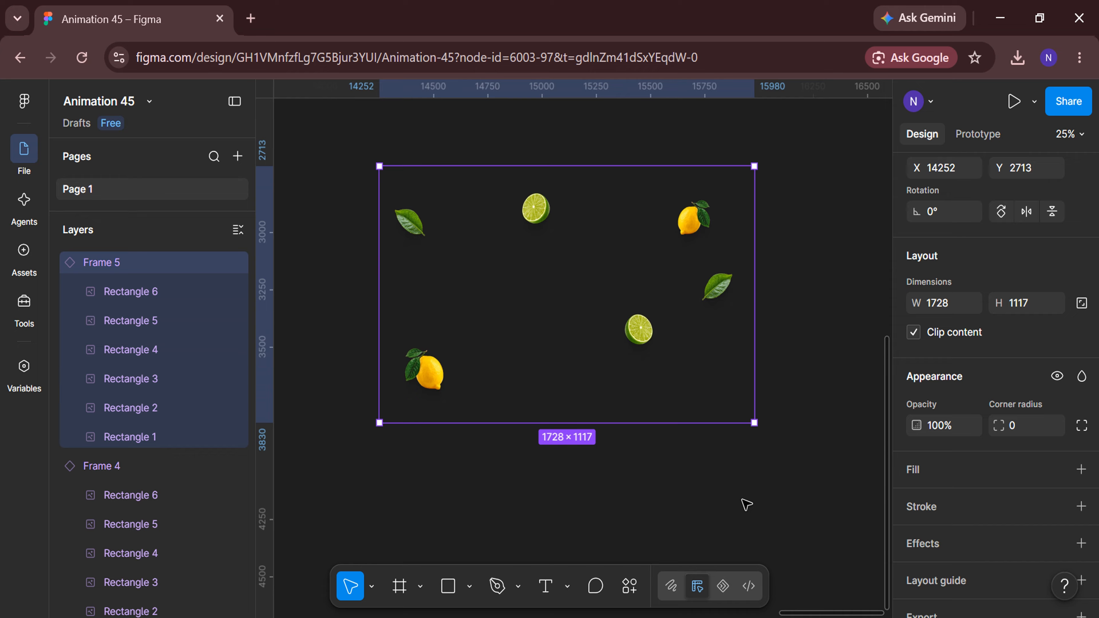
# In Frame 5, replace the upper-right lemon's image, Rectangle 1, with p_1 uploaded from the computer.
pyautogui.click(688, 229)
pyautogui.doubleClick(687, 222)
pyautogui.click(789, 369)
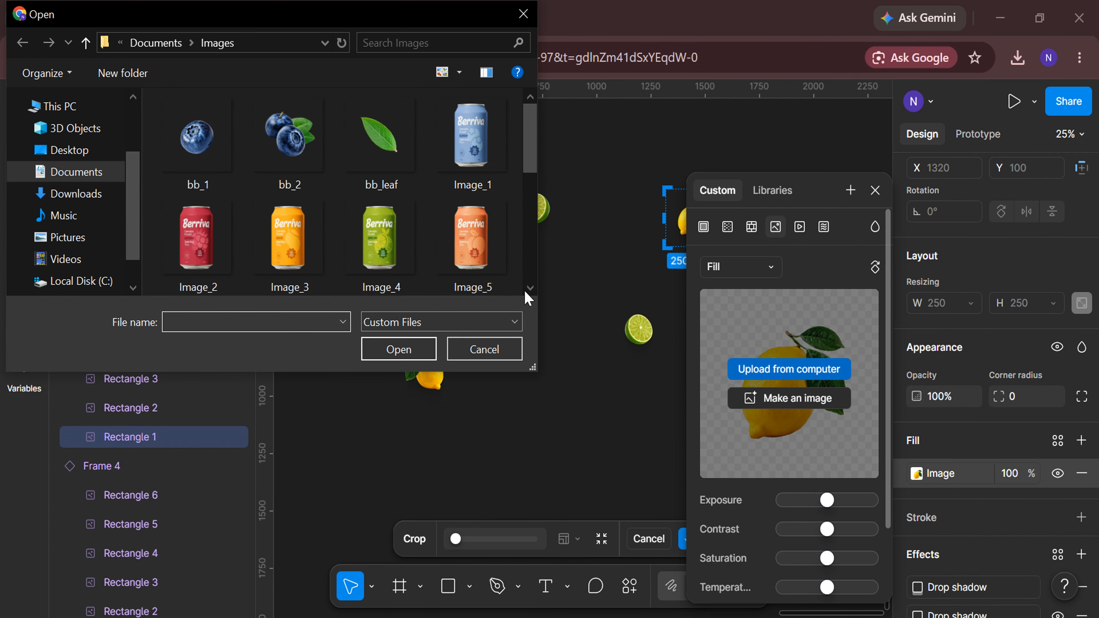
pyautogui.scroll(-4, 453, 273)
pyautogui.click(372, 254)
pyautogui.click(412, 350)
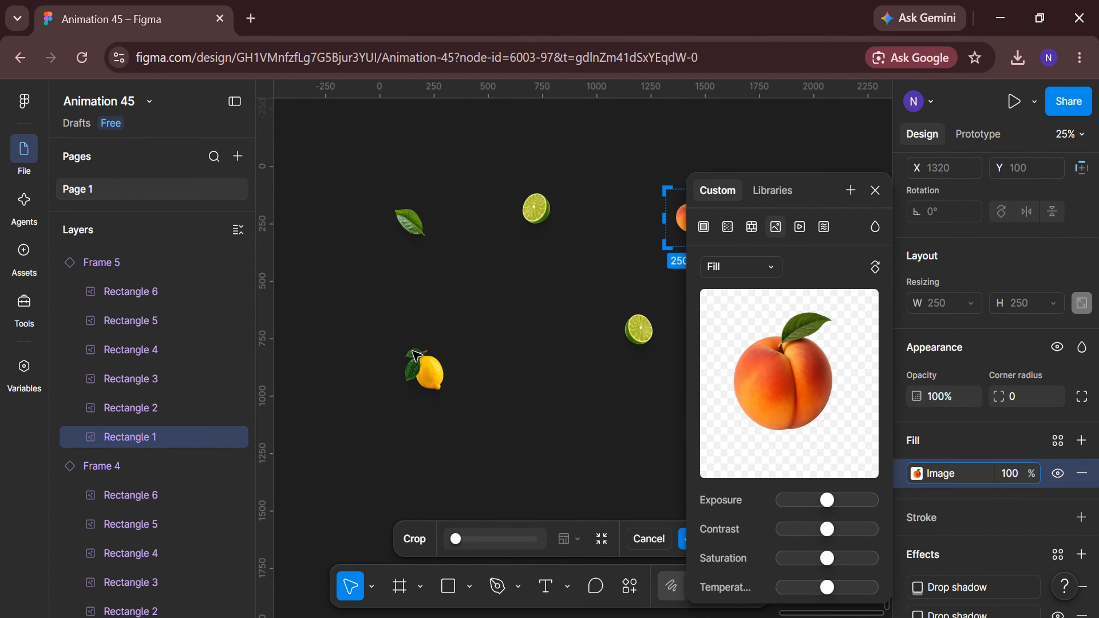
# In Frame 5, replace the lime images of Rectangle 2 and Rectangle 3 with p_2 uploaded from the computer.
pyautogui.hscroll(1, 468, 461)
pyautogui.click(176, 407)
pyautogui.keyDown('shift'); pyautogui.click(178, 378); pyautogui.keyUp('shift')
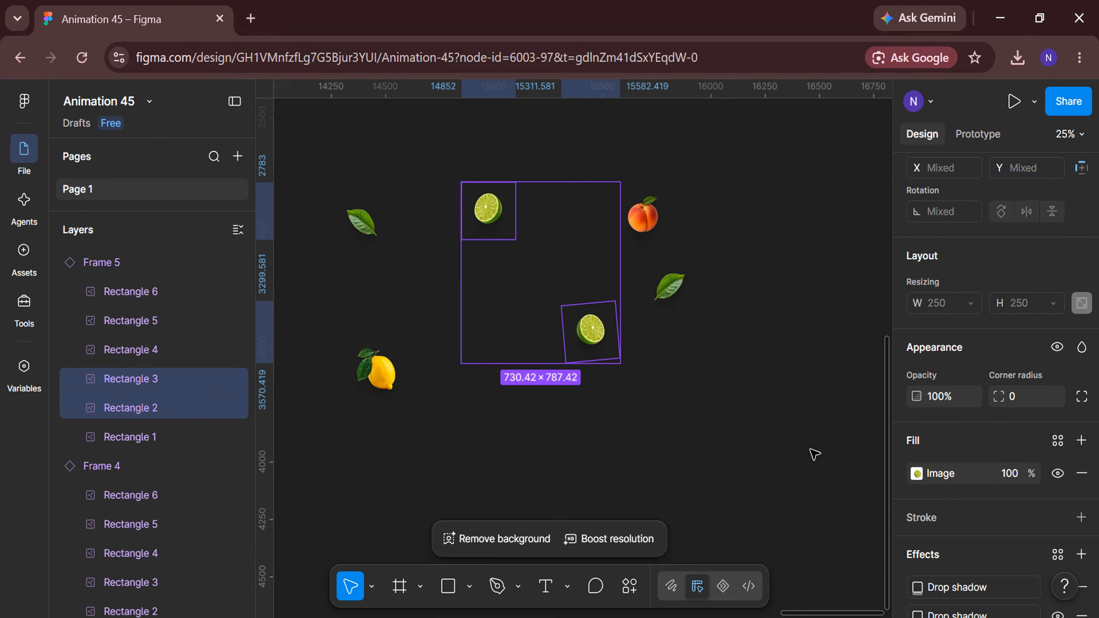
pyautogui.click(917, 473)
pyautogui.click(812, 370)
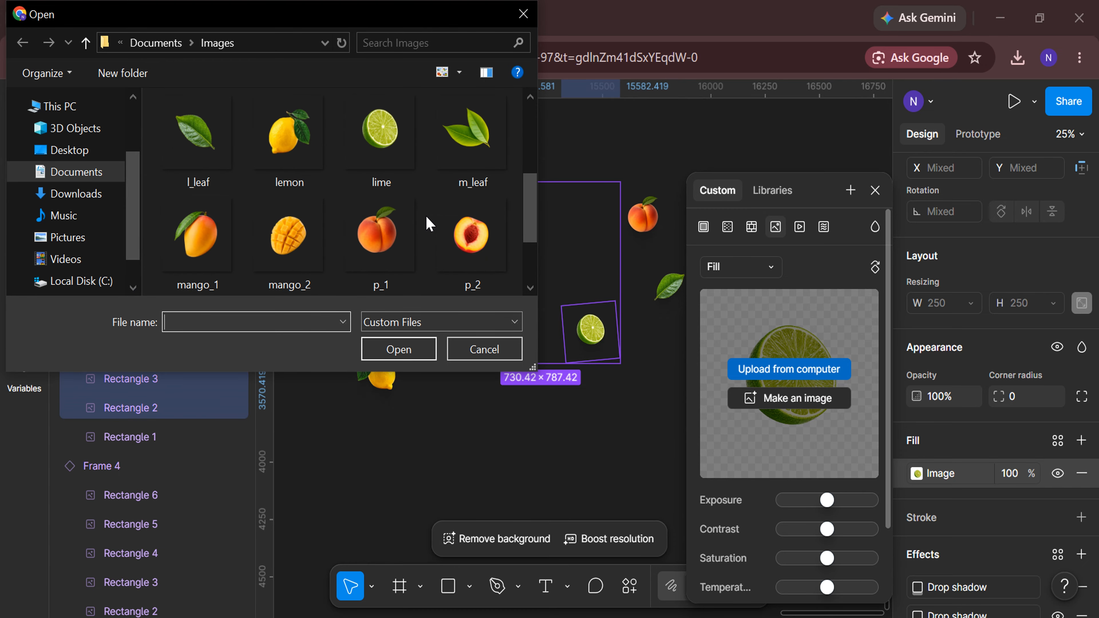
pyautogui.click(416, 355)
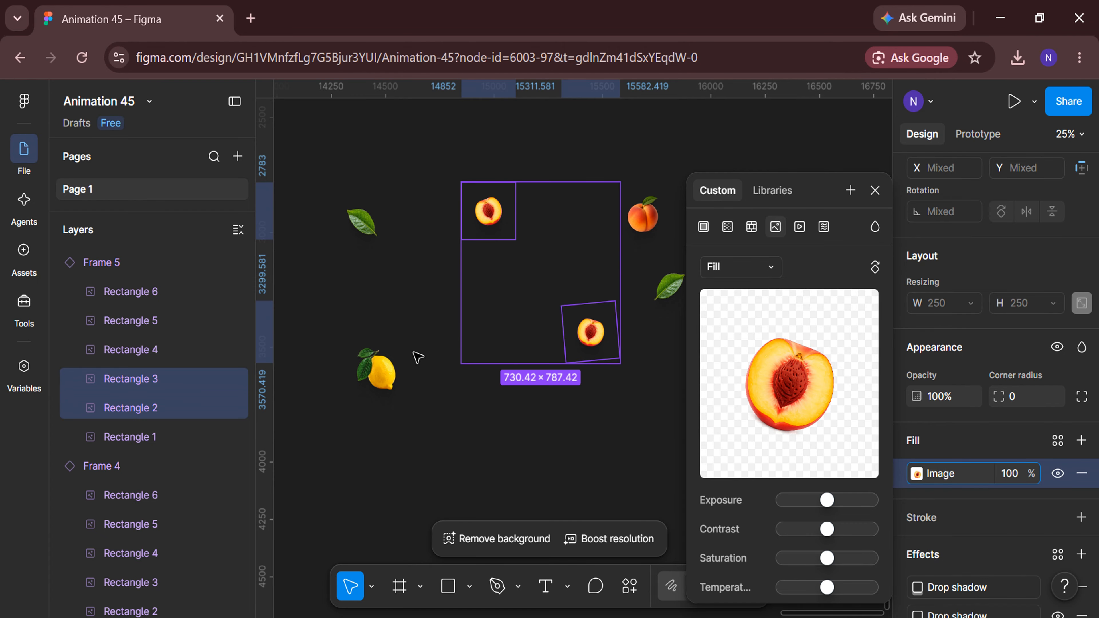
# In Frame 5, replace both leaf images, Rectangle 4 and Rectangle 5, with p_leaf uploaded from the computer.
pyautogui.click(167, 357)
pyautogui.keyDown('shift'); pyautogui.click(162, 333); pyautogui.keyUp('shift')
pyautogui.click(917, 473)
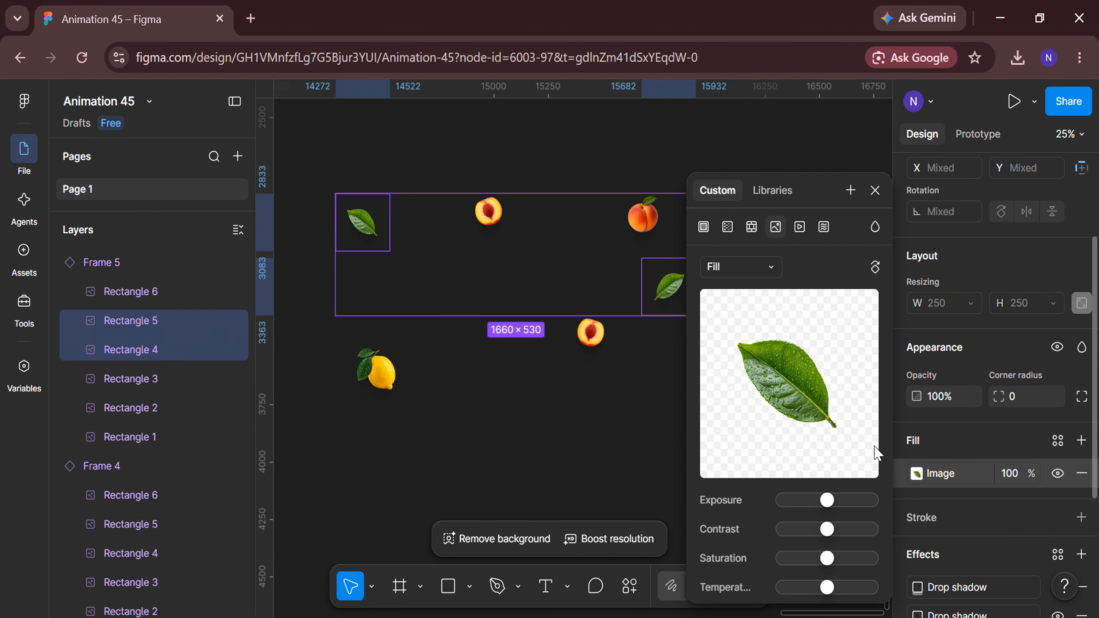
pyautogui.click(801, 371)
pyautogui.scroll(-5, 422, 269)
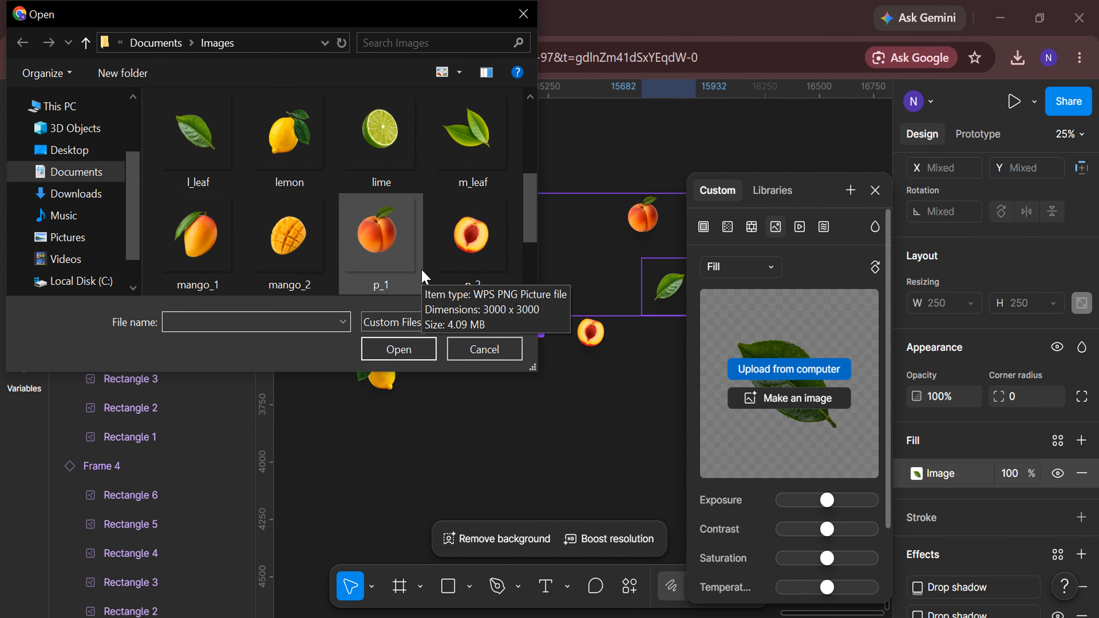
pyautogui.scroll(-2, 285, 231)
pyautogui.click(205, 265)
pyautogui.click(392, 354)
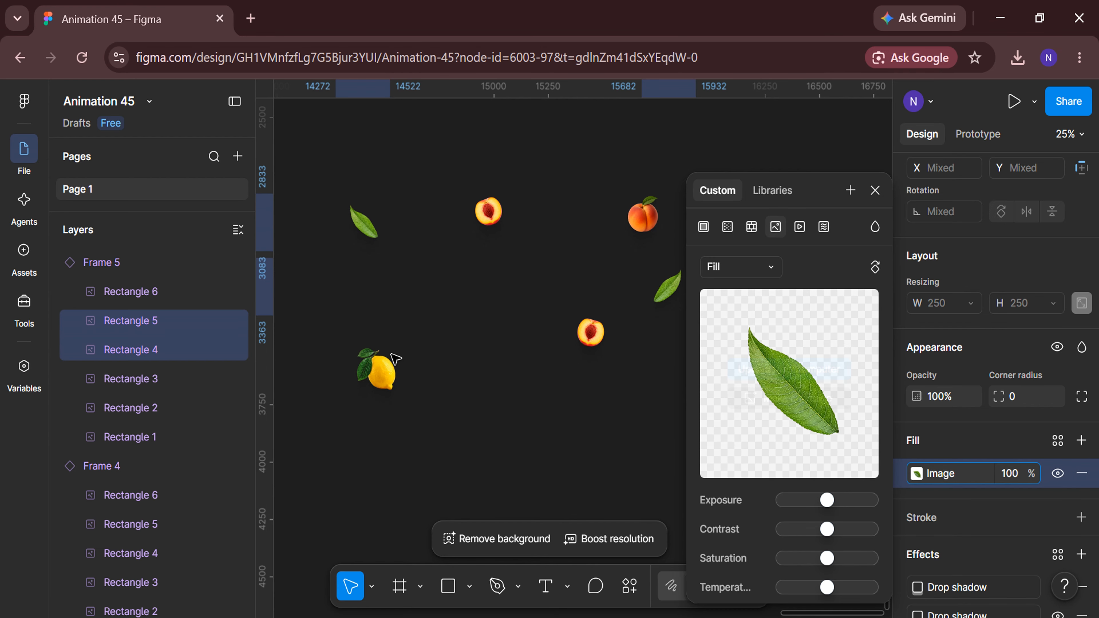
# In Frame 5, replace the image of the remaining lemon, Rectangle 6, with p_1 uploaded from the computer.
pyautogui.click(177, 294)
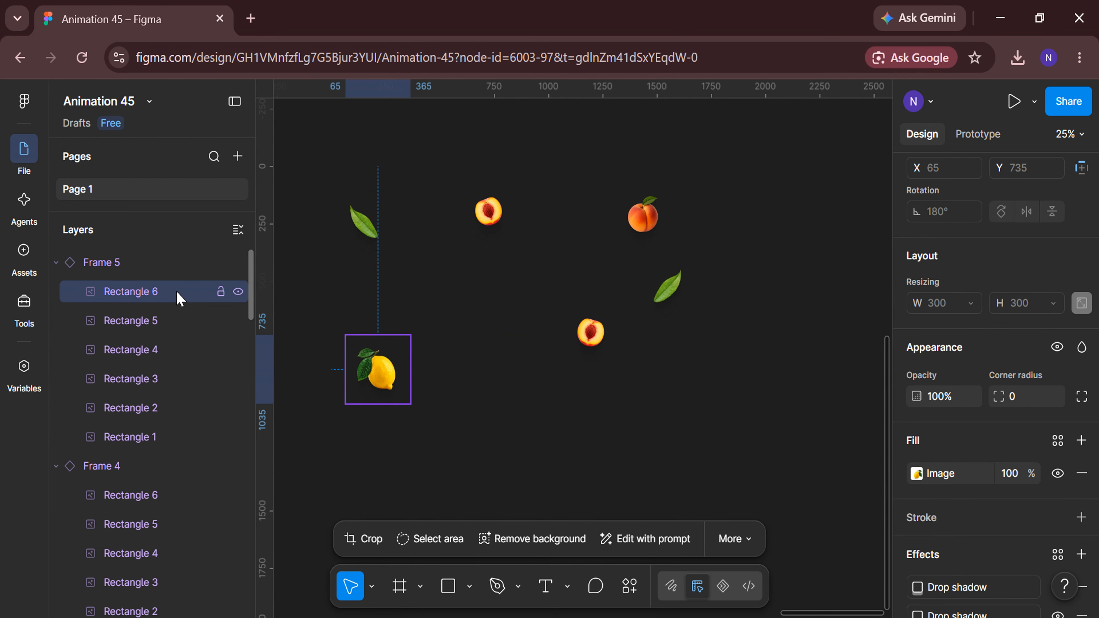
pyautogui.click(916, 475)
pyautogui.click(798, 369)
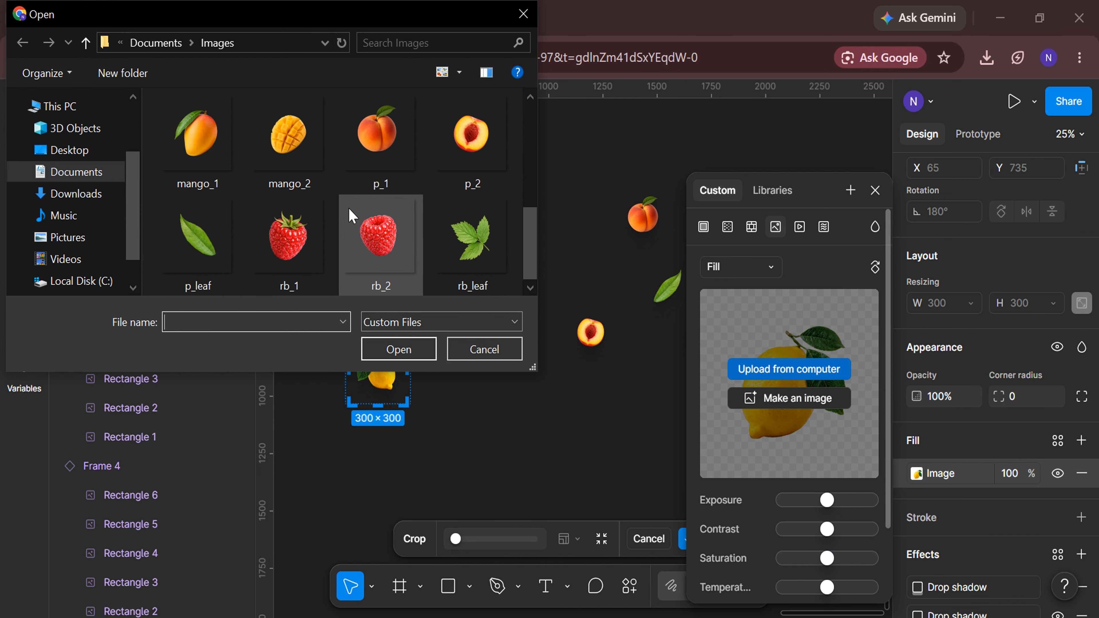
pyautogui.click(377, 137)
pyautogui.click(399, 349)
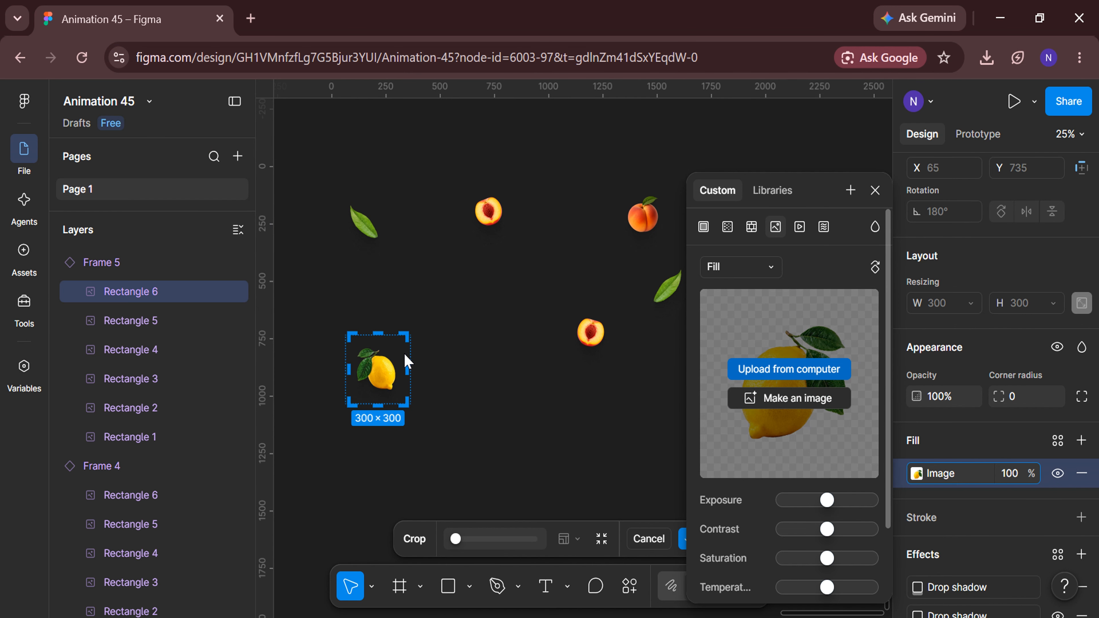
pyautogui.click(529, 435)
# Collapse all layers and delete the main Frame 1 component set, keeping its five instances.
pyautogui.scroll(-3, 529, 436)
pyautogui.hscroll(-11, 477, 501)
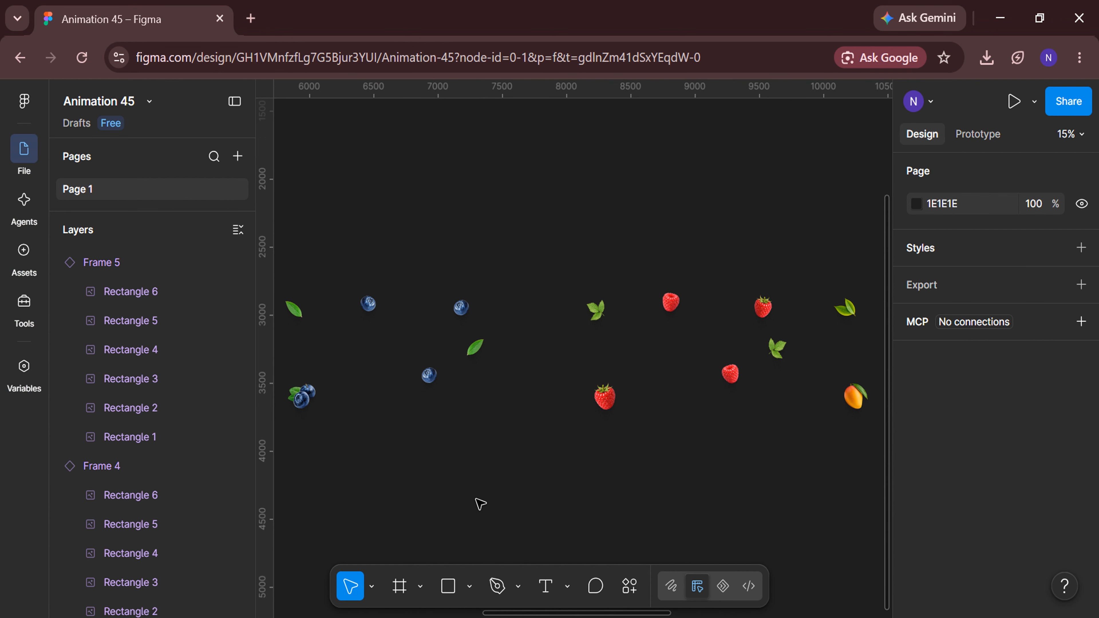
pyautogui.scroll(-2, 479, 503)
pyautogui.click(238, 231)
pyautogui.click(154, 413)
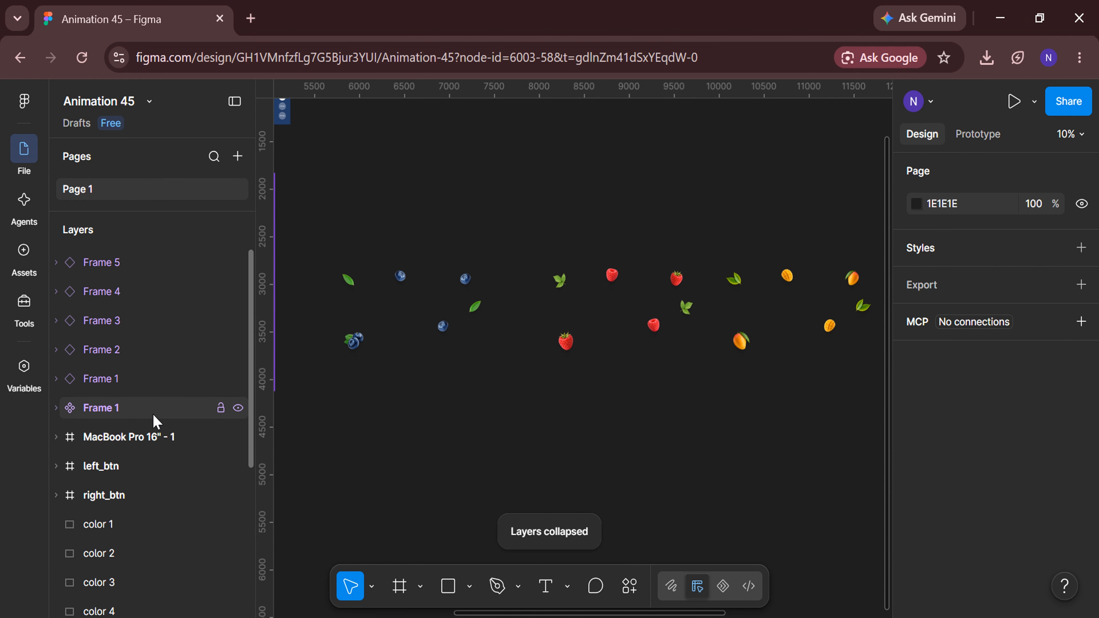
pyautogui.press('Delete')
# Reorder the five fruit instances in the layer stack so they run from Frame 1 first to Frame 5 last.
pyautogui.hscroll(5, 649, 459)
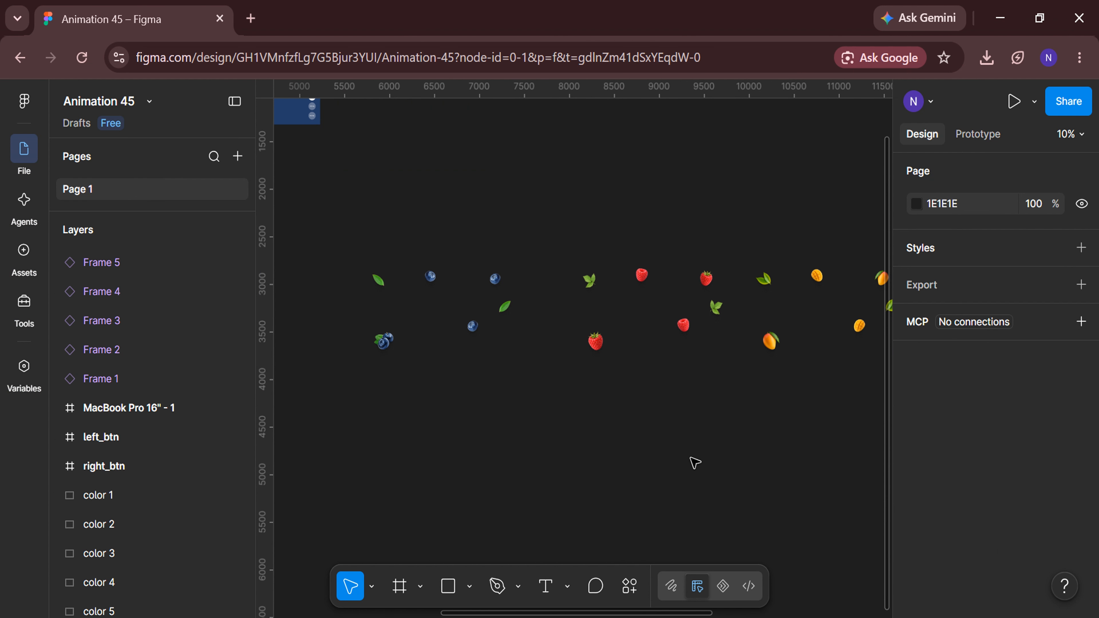
pyautogui.click(167, 379)
pyautogui.moveTo(138, 250); pyautogui.dragTo(138, 248)
pyautogui.moveTo(130, 384); pyautogui.dragTo(133, 280)
pyautogui.click(145, 382)
pyautogui.moveTo(145, 382); pyautogui.dragTo(134, 337)
pyautogui.click(140, 387)
pyautogui.scroll(-2, 450, 435)
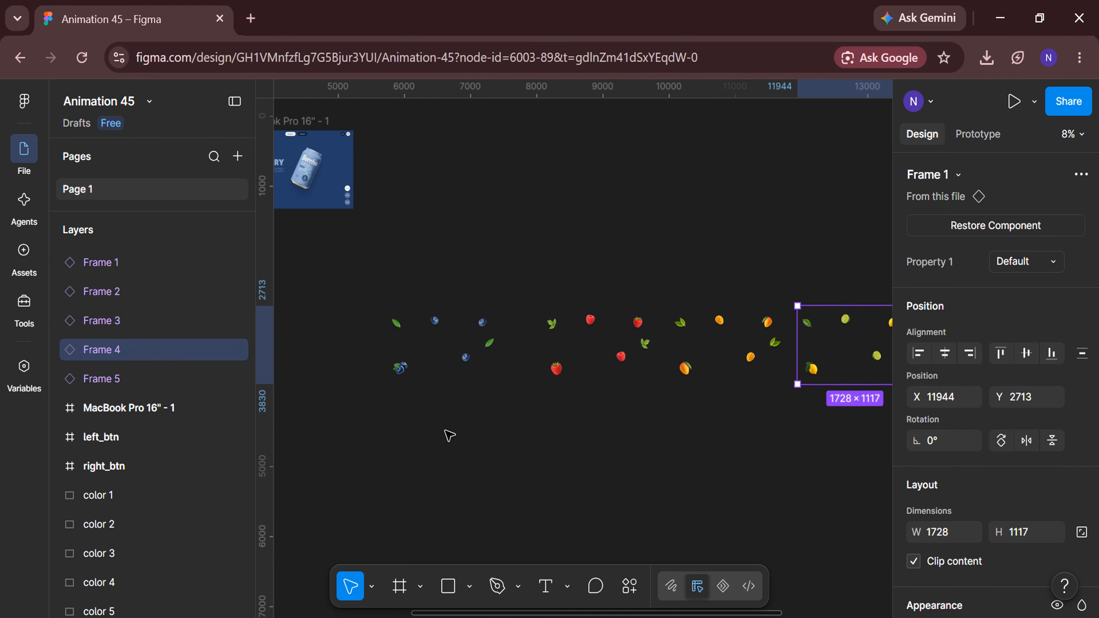
pyautogui.hscroll(1, 519, 454)
pyautogui.click(594, 477)
# Stack Frame 1 through Frame 5 on top of each other by aligning their horizontal centers.
pyautogui.click(167, 265)
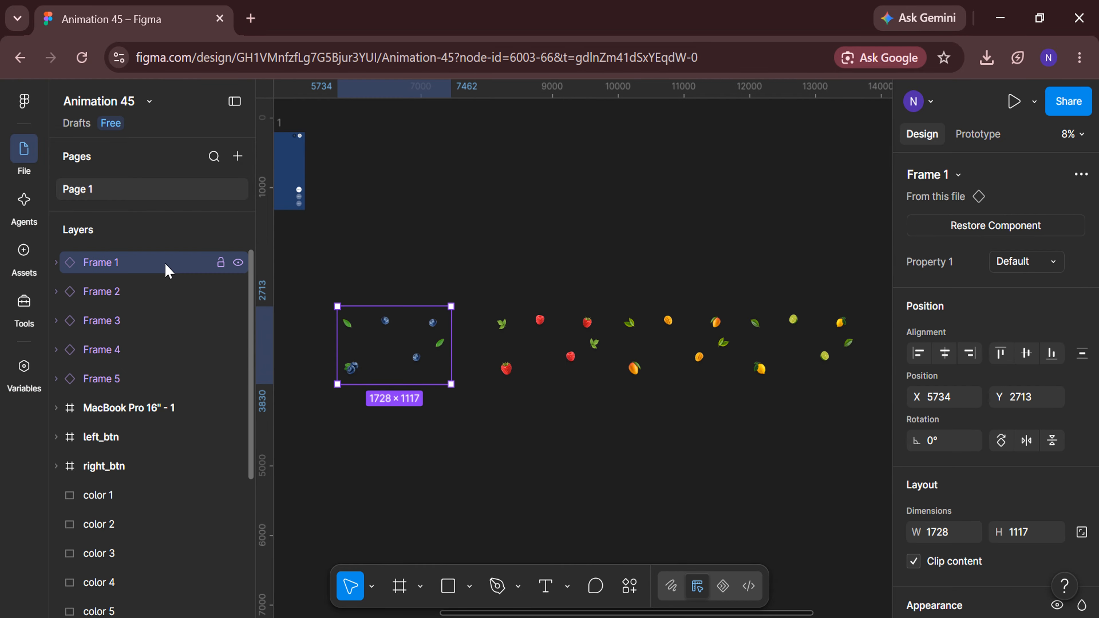
pyautogui.keyDown('shift'); pyautogui.click(159, 297); pyautogui.keyUp('shift')
pyautogui.keyDown('shift'); pyautogui.click(155, 320); pyautogui.keyUp('shift')
pyautogui.keyDown('shift'); pyautogui.click(149, 349); pyautogui.keyUp('shift')
pyautogui.keyDown('shift'); pyautogui.click(144, 380); pyautogui.keyUp('shift')
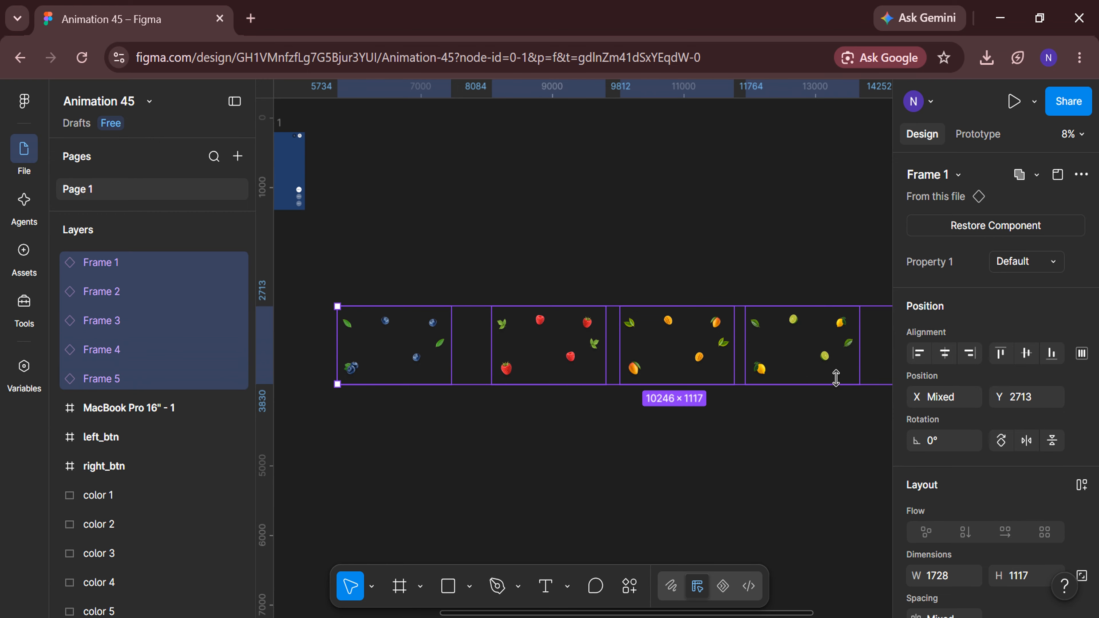
pyautogui.click(945, 353)
pyautogui.scroll(1, 790, 325)
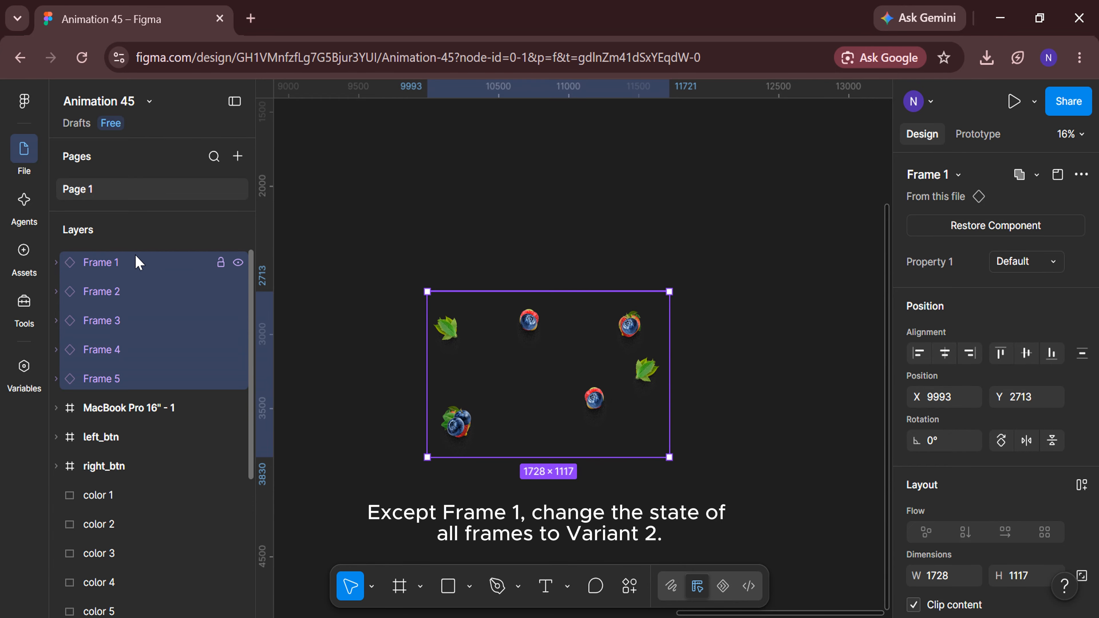
# Set Property 1 to Variant2 for Frame 2 through Frame 5, leaving Frame 1 out of the selection.
pyautogui.keyDown('shift'); pyautogui.click(137, 263); pyautogui.keyUp('shift')
pyautogui.click(1044, 273)
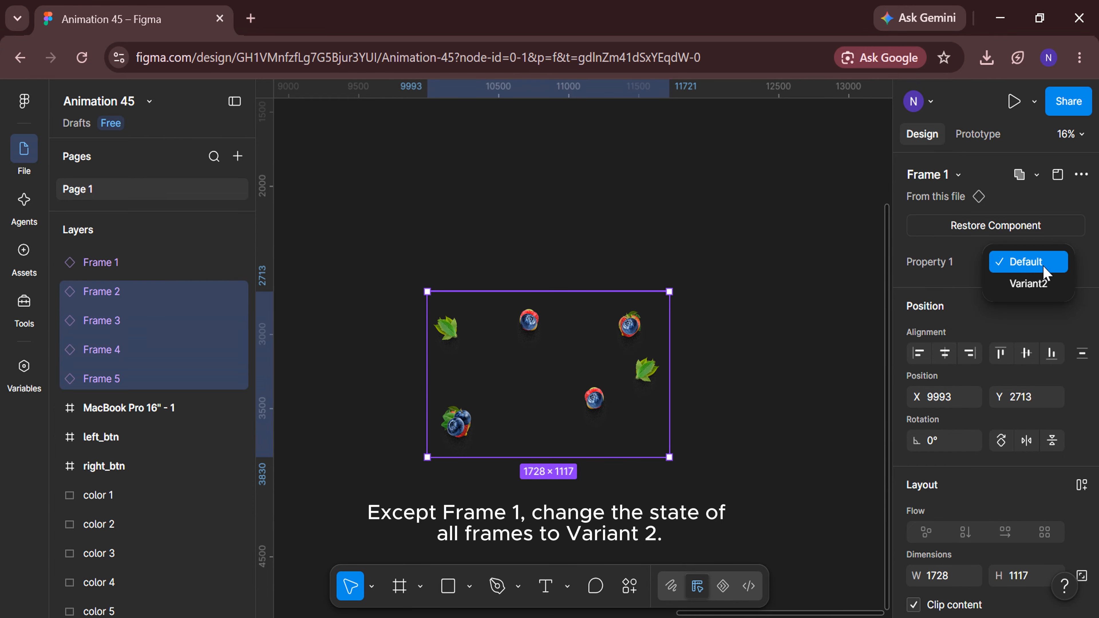
pyautogui.click(1045, 284)
# Move all five stacked fruit frames into the MacBook Pro 16" - 1 frame at X 0, Y 0.
pyautogui.keyDown('shift'); pyautogui.click(170, 267); pyautogui.keyUp('shift')
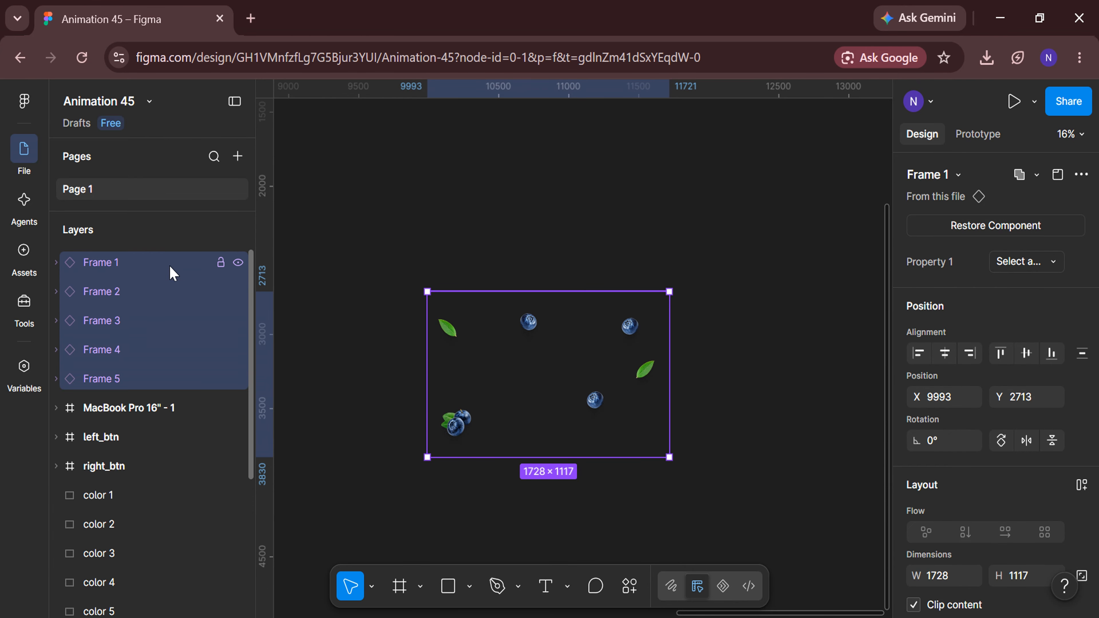
pyautogui.scroll(-4, 575, 405)
pyautogui.moveTo(576, 405); pyautogui.dragTo(380, 333)
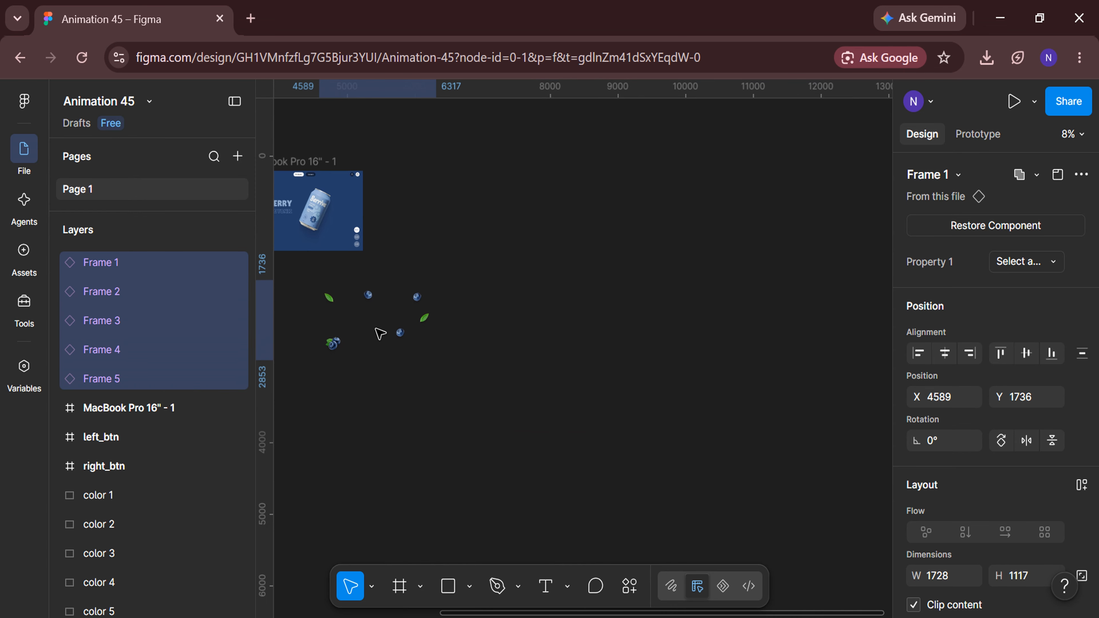
pyautogui.hscroll(-3, 380, 334)
pyautogui.keyDown('ctrl'); pyautogui.scroll(5, 381, 331); pyautogui.keyUp('ctrl')
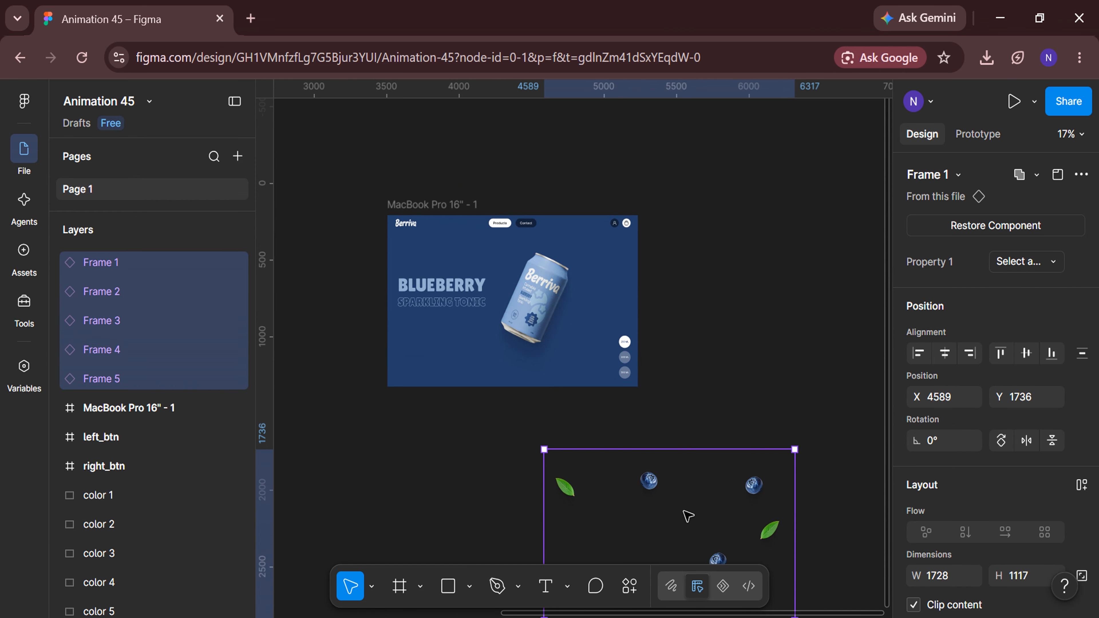
pyautogui.moveTo(687, 515); pyautogui.dragTo(532, 280)
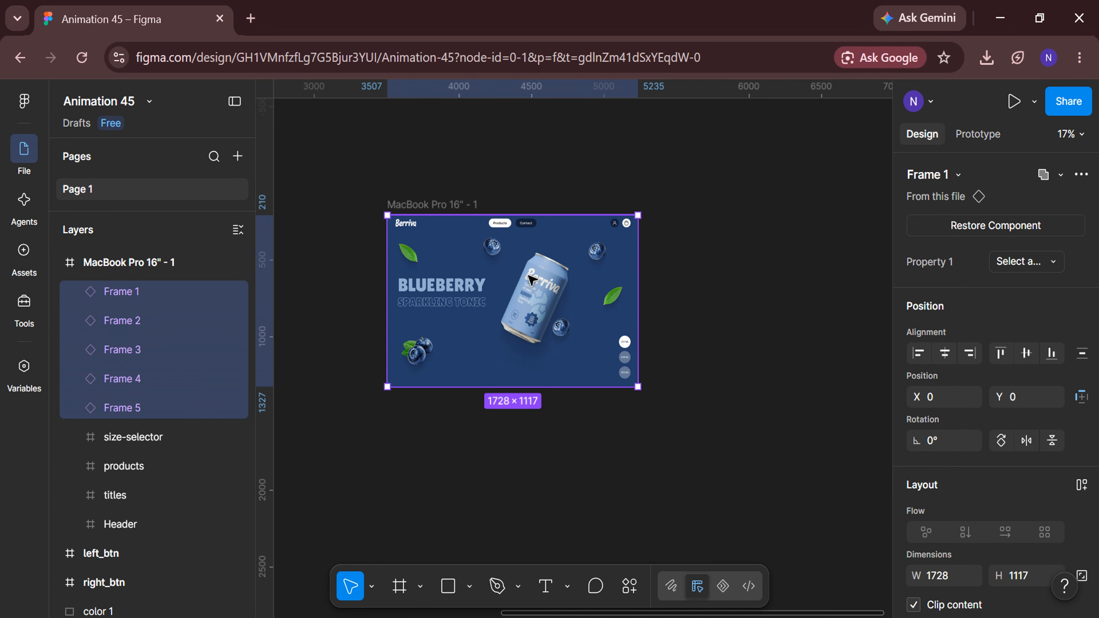
# Send the five fruit frames to the back, beneath the header, titles, products and size-selector layers.
pyautogui.keyDown('ctrl'); pyautogui.scroll(2, 531, 280); pyautogui.keyUp('ctrl')
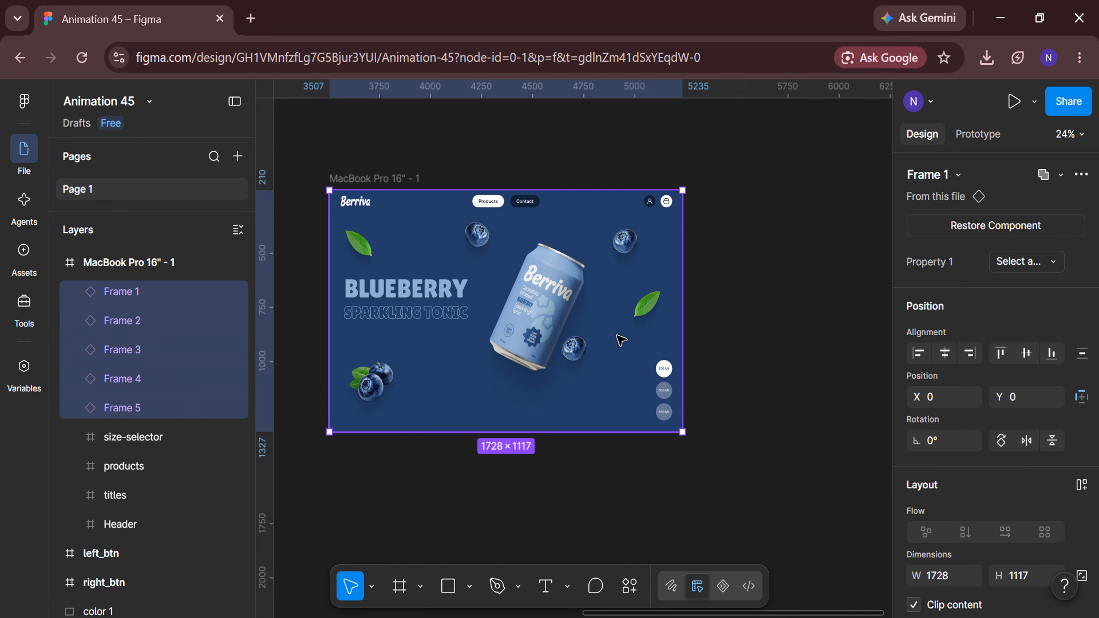
pyautogui.rightClick(621, 342)
pyautogui.click(641, 346)
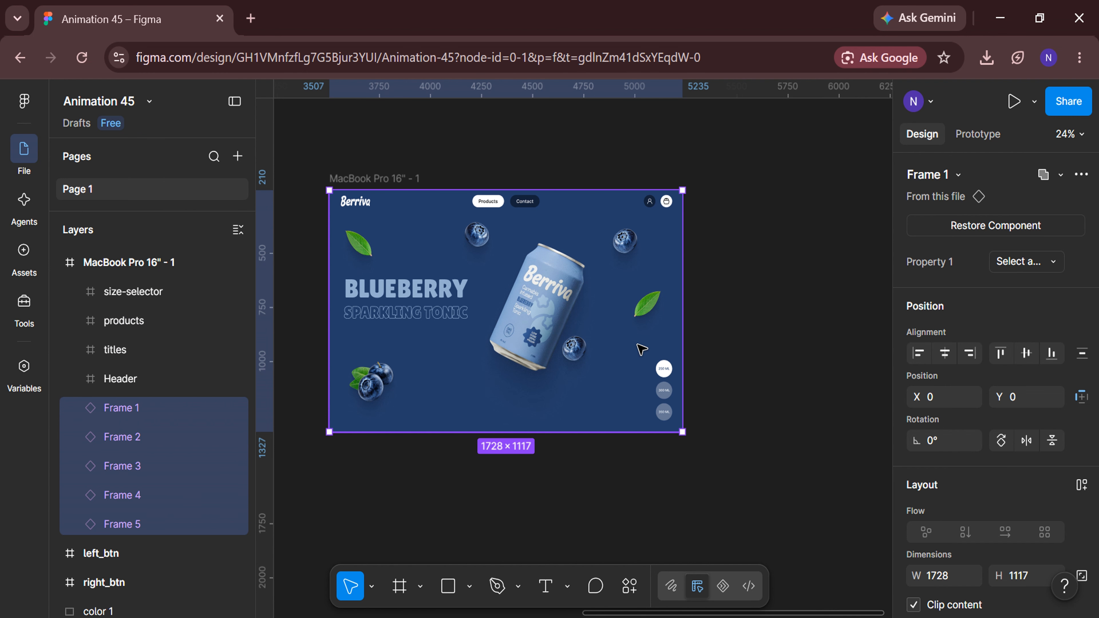
pyautogui.click(559, 493)
# Move left_btn and right_btn together to just below the lower-left part of the MacBook Pro frame, at about Y 1474.
pyautogui.scroll(-2, 557, 490)
pyautogui.hscroll(-7, 450, 520)
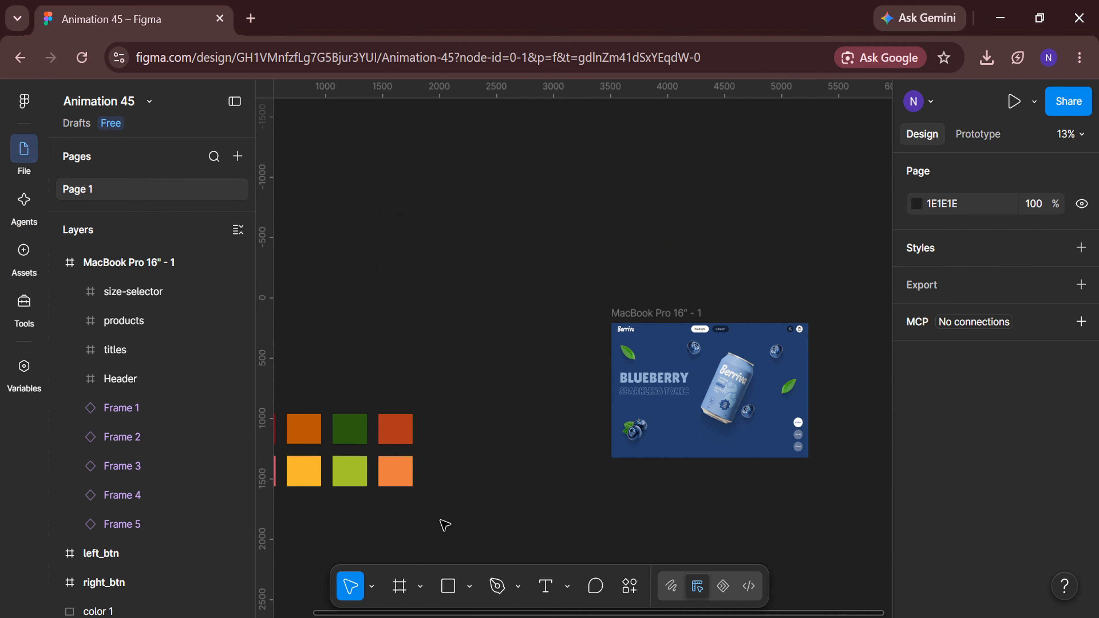
pyautogui.scroll(2, 387, 417)
pyautogui.click(363, 317)
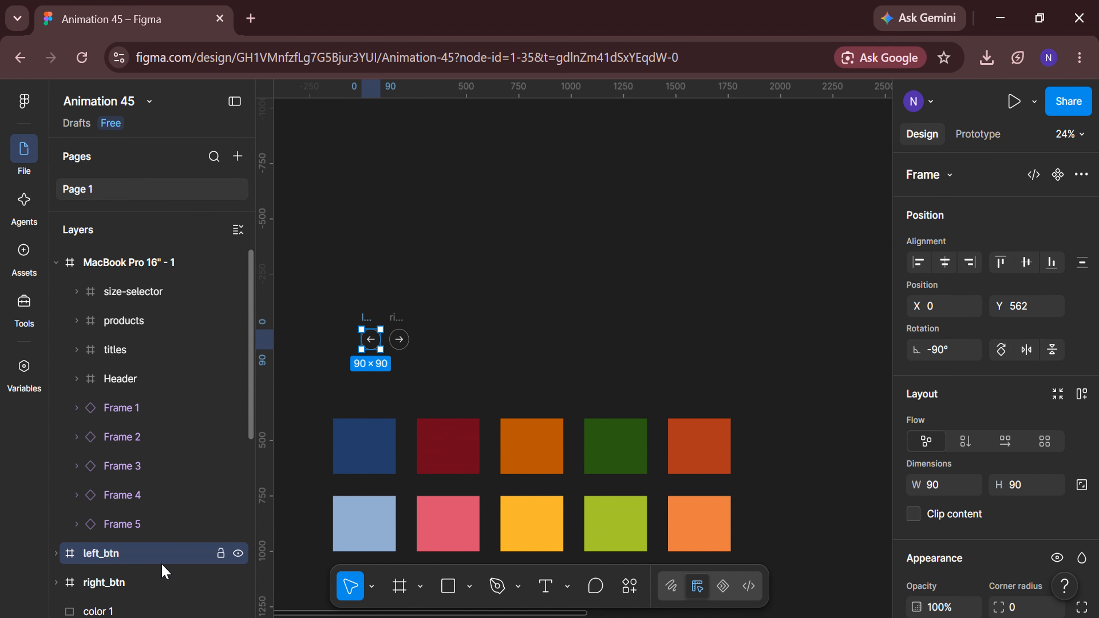
pyautogui.keyDown('shift'); pyautogui.click(160, 582); pyautogui.keyUp('shift')
pyautogui.moveTo(389, 345); pyautogui.dragTo(840, 402)
pyautogui.hscroll(9, 816, 498)
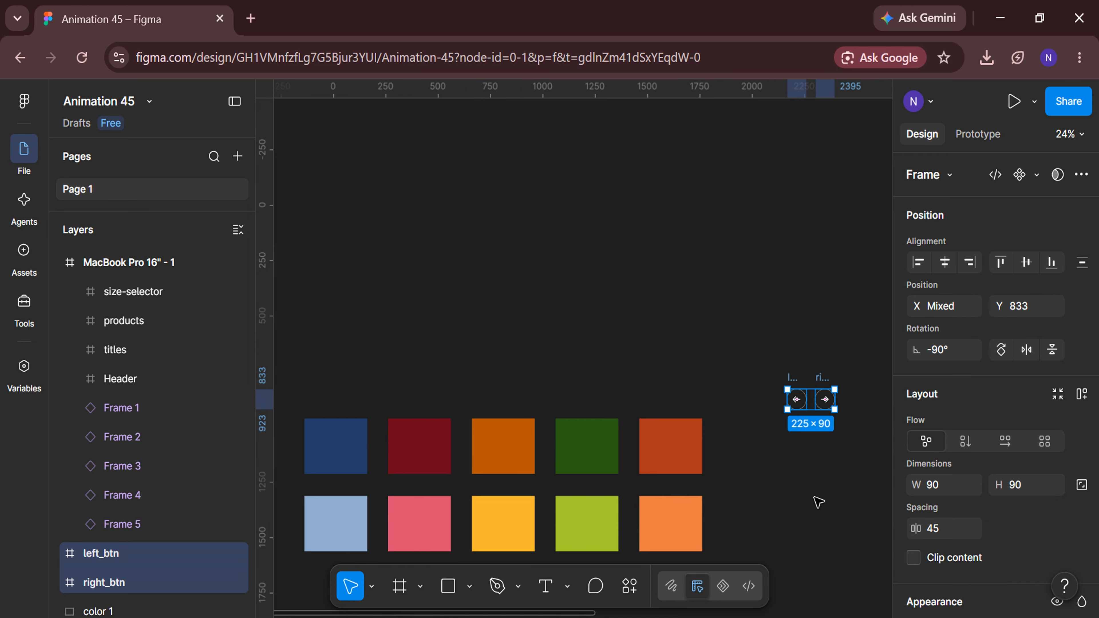
pyautogui.scroll(-3, 816, 499)
pyautogui.moveTo(378, 273); pyautogui.dragTo(688, 419)
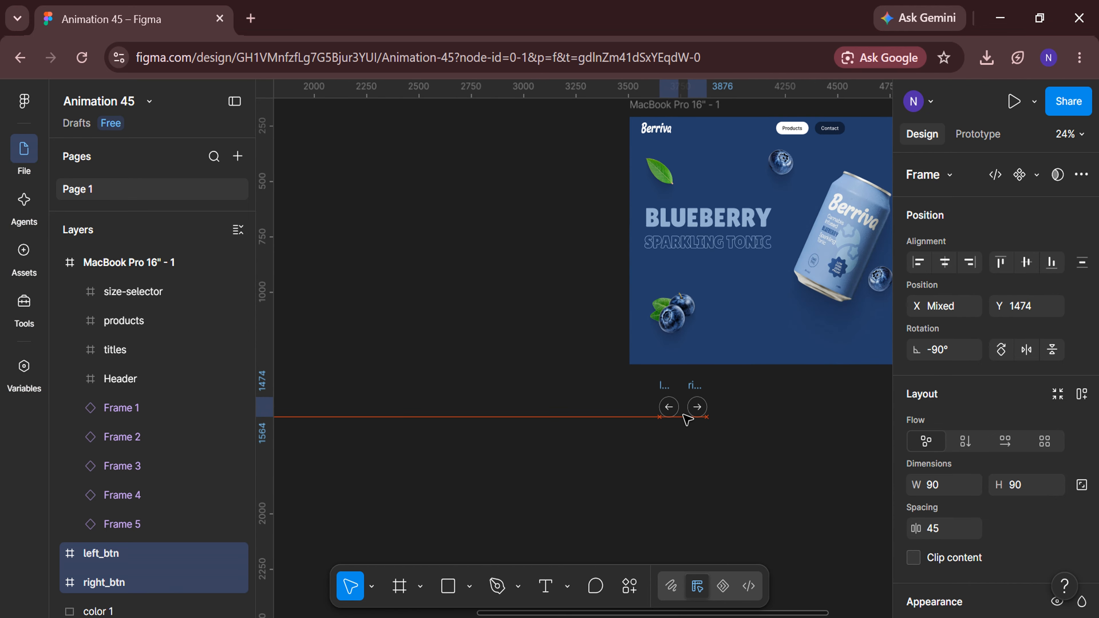
pyautogui.hscroll(4, 733, 455)
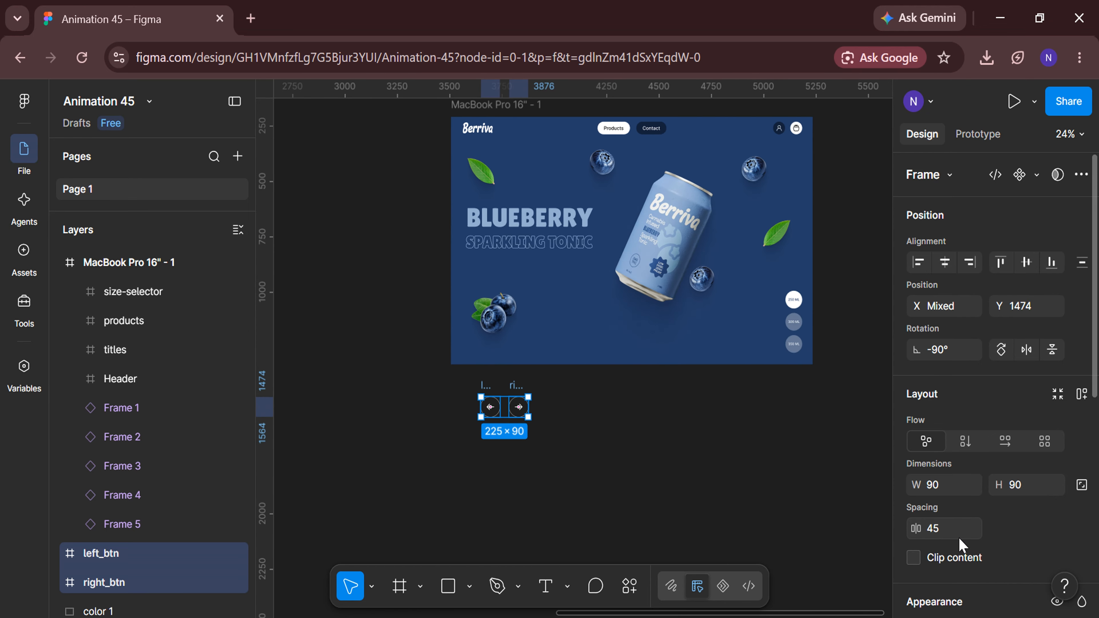
# Space left_btn and right_btn 850 px apart and wrap both in a single frame.
pyautogui.press('Return')
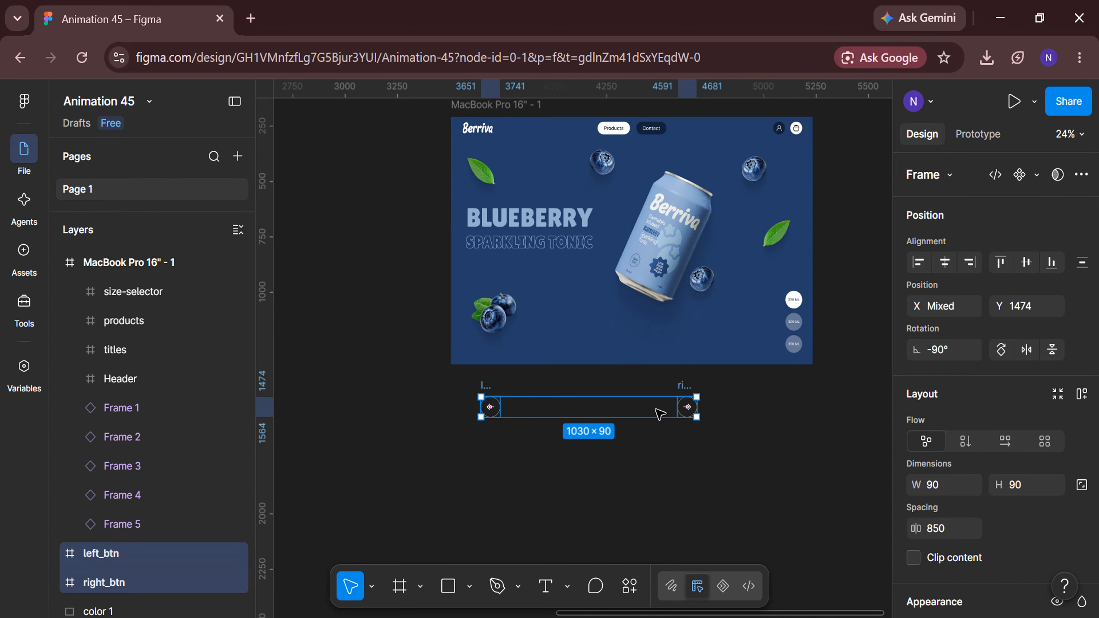
pyautogui.rightClick(658, 413)
pyautogui.click(709, 405)
pyautogui.hotkey('shift', '2')
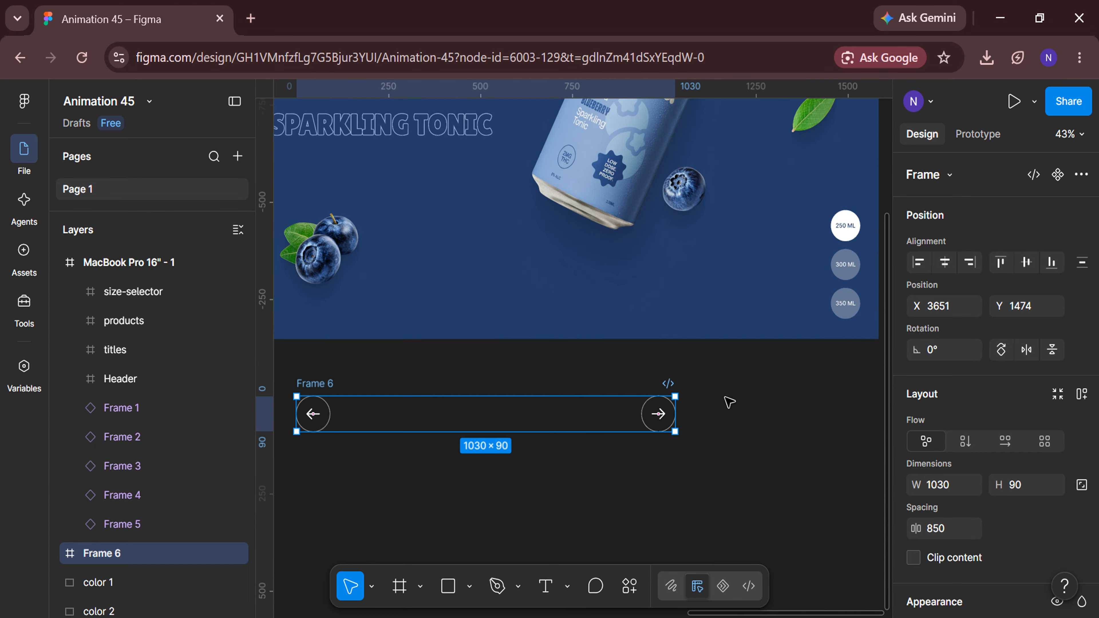
# Move the two-button frame into MacBook Pro 16" - 1, centred horizontally at Y 975.
pyautogui.scroll(1, 729, 403)
pyautogui.moveTo(658, 442); pyautogui.dragTo(672, 338)
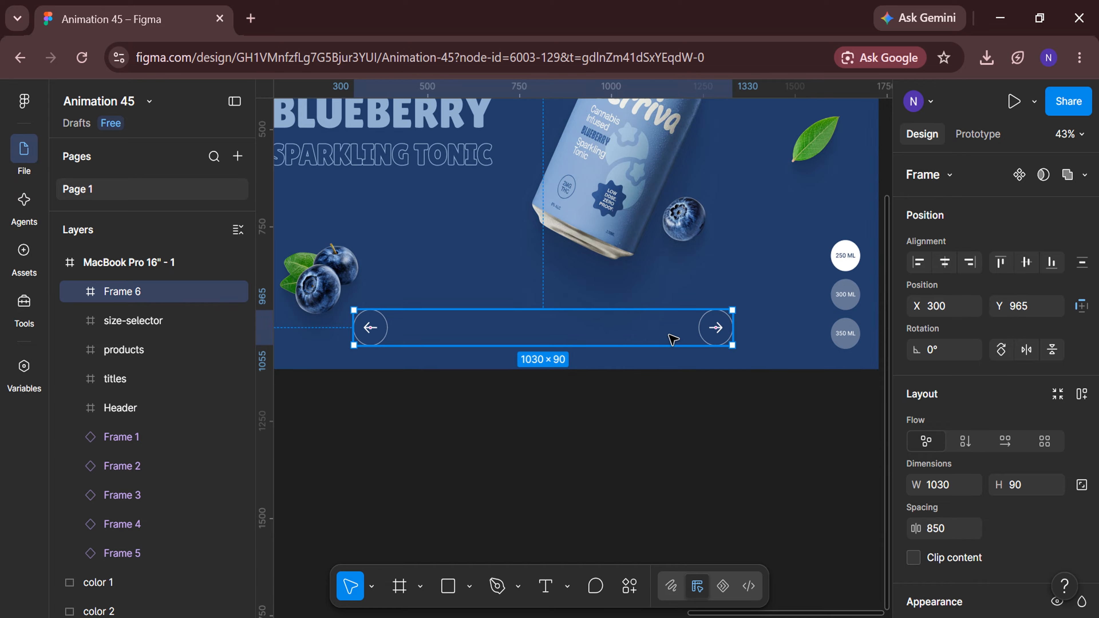
pyautogui.click(944, 262)
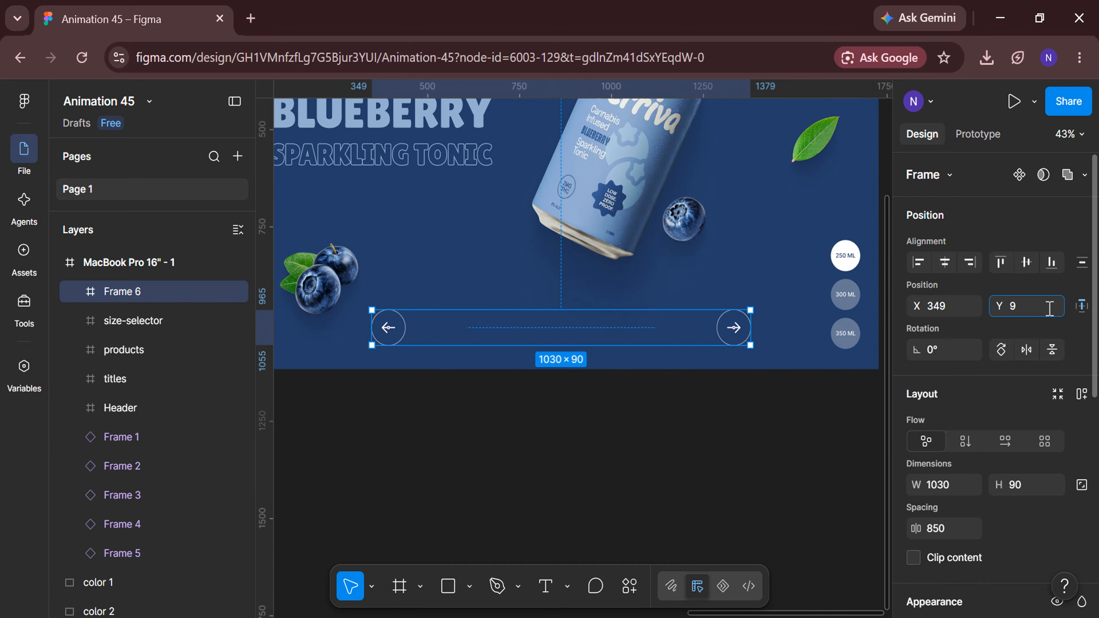
pyautogui.press('Return')
# Ungroup the two-button frame so left_btn and right_btn sit directly in MacBook Pro 16" - 1.
pyautogui.rightClick(667, 332)
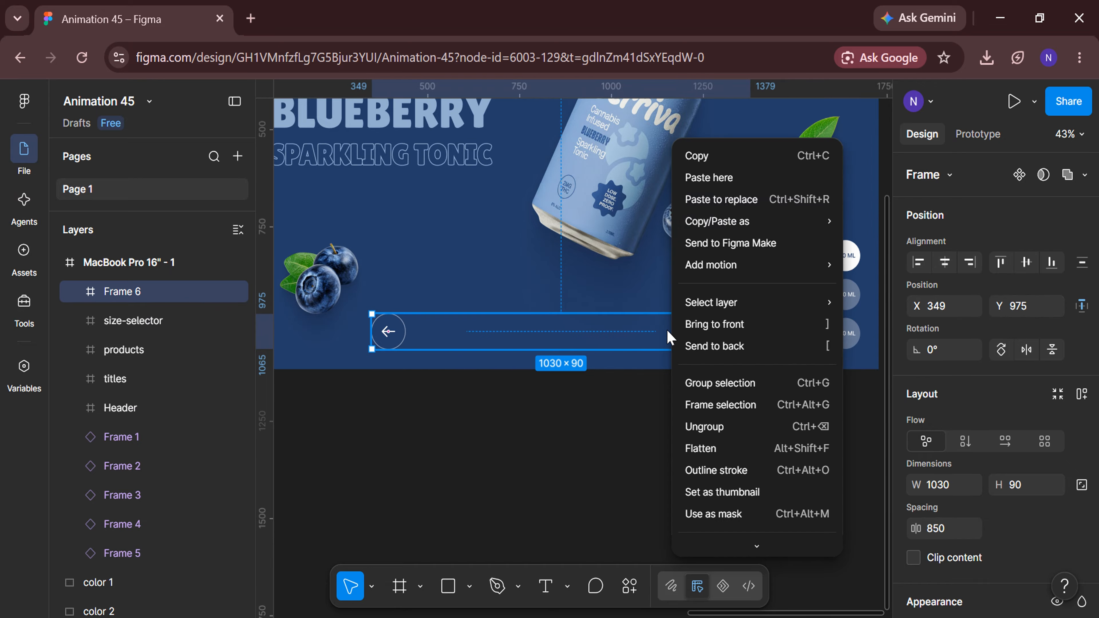
pyautogui.click(696, 428)
pyautogui.click(699, 430)
pyautogui.hotkey('shift', '1')
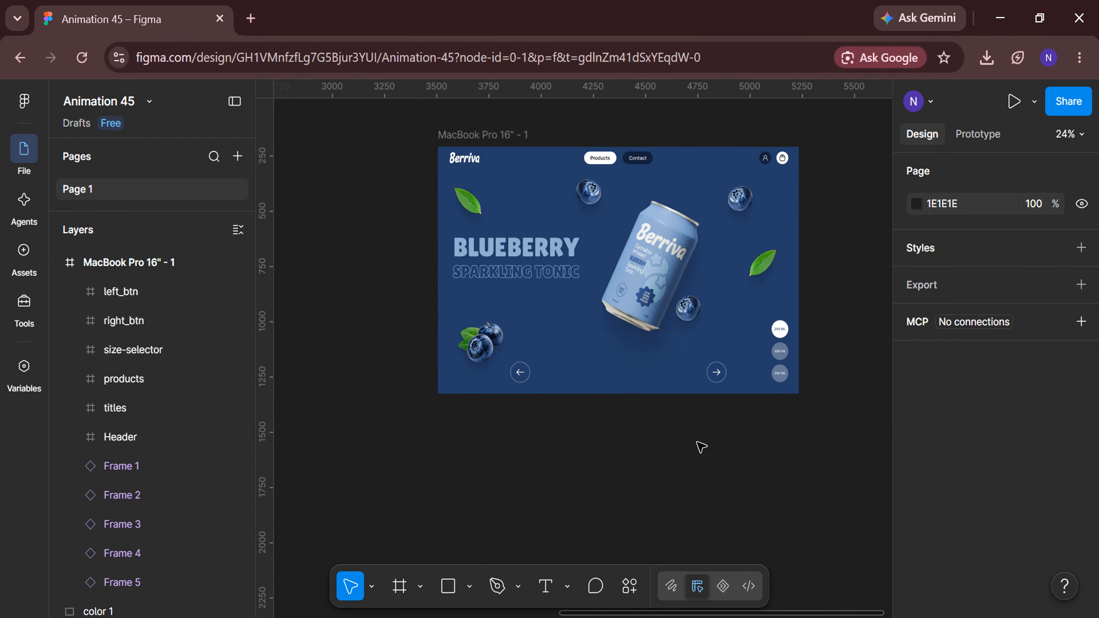
# Duplicate the MacBook Pro 16" - 1 frame beside the original.
pyautogui.click(520, 167)
pyautogui.hotkey('ctrl', 'd')
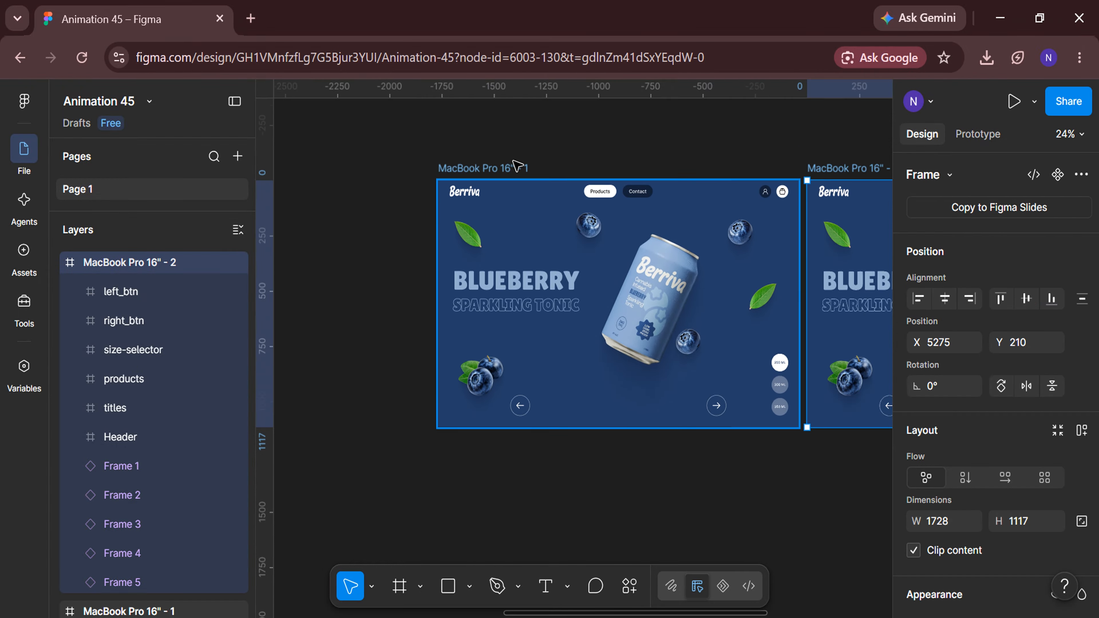
pyautogui.hscroll(1, 606, 494)
pyautogui.hscroll(5, 606, 493)
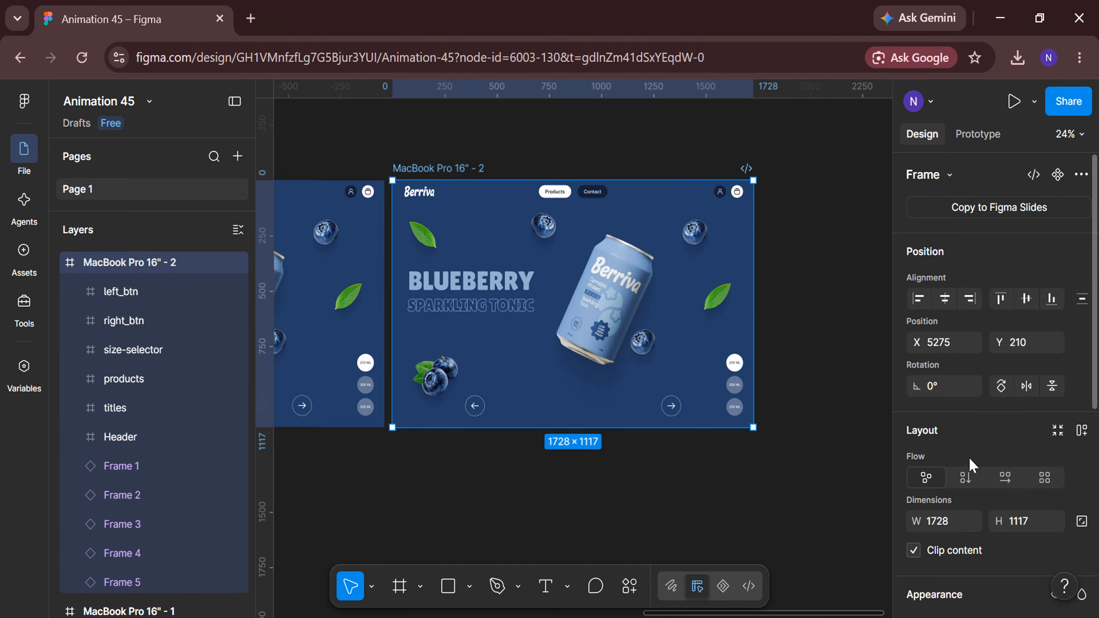
# Recolour the duplicated MacBook Pro frame's fill by sampling the dark red colour swatch.
pyautogui.scroll(-6, 969, 465)
pyautogui.click(918, 422)
pyautogui.click(710, 479)
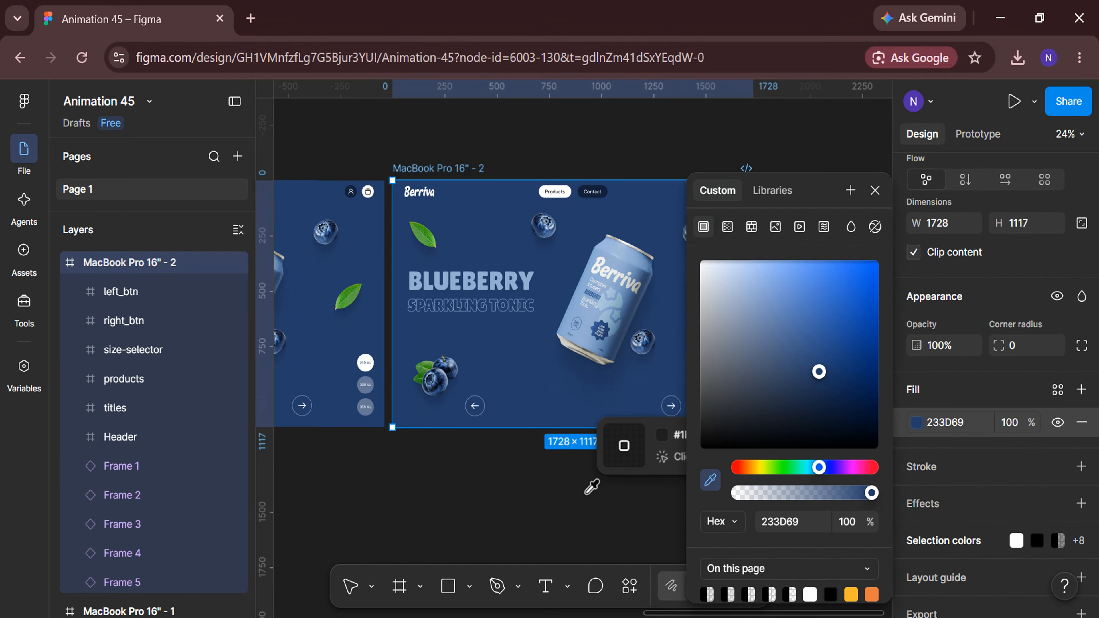
pyautogui.hscroll(-12, 592, 486)
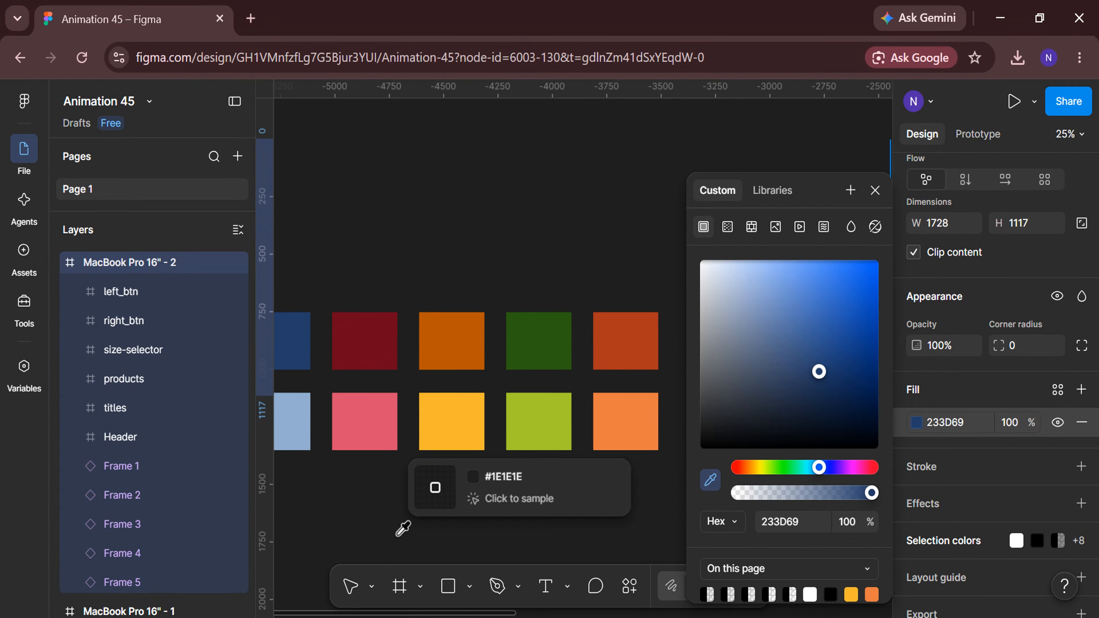
pyautogui.click(364, 342)
pyautogui.click(726, 459)
pyautogui.hscroll(15, 771, 519)
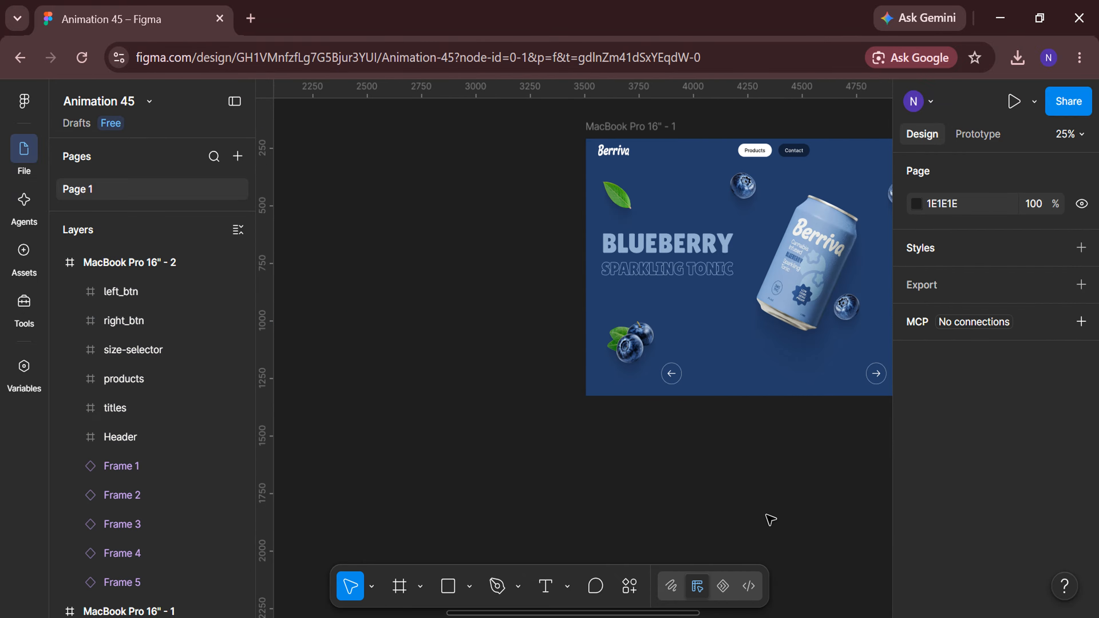
# Move the BLUEBERRY text of the red frame straight up out of the frame to Y -565.
pyautogui.hscroll(12, 767, 515)
pyautogui.scroll(2, 767, 518)
pyautogui.doubleClick(538, 326)
pyautogui.scroll(2, 537, 327)
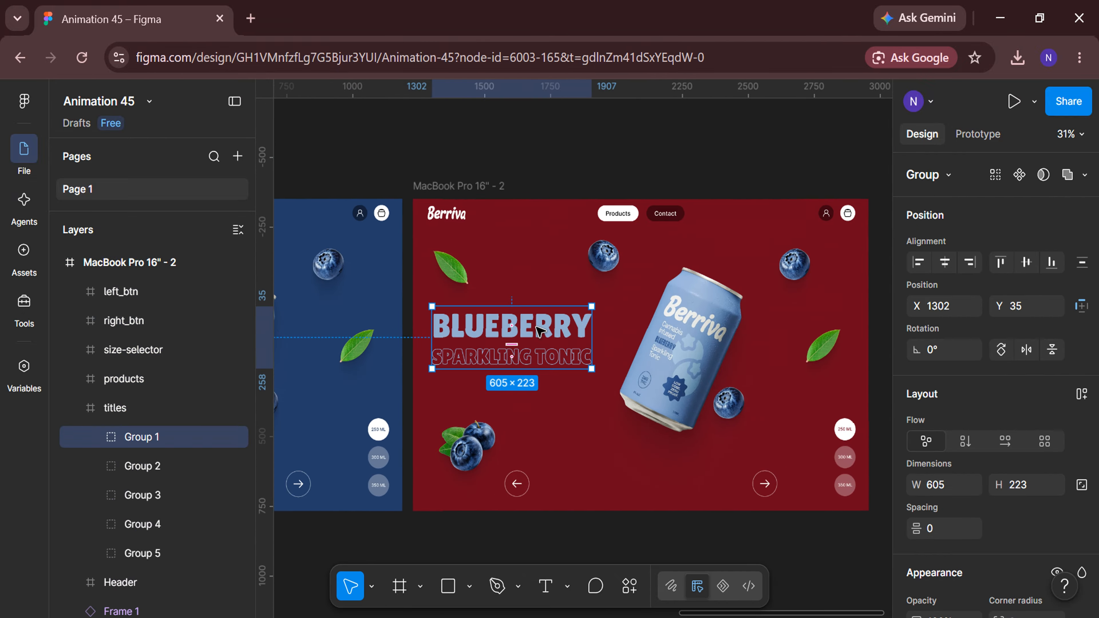
pyautogui.doubleClick(538, 327)
pyautogui.hotkey('shift', 'Up')
pyautogui.hotkey('shift', 'Up')
pyautogui.hotkey('shift', 'Up')
pyautogui.hotkey('shift', 'Up')
pyautogui.hotkey('shift', 'Up')
pyautogui.hotkey('shift', 'Up')
pyautogui.hotkey('shift', 'Up')
pyautogui.hotkey('shift', 'Up')
pyautogui.hotkey('shift', 'Up')
pyautogui.hotkey('shift', 'Up')
pyautogui.hotkey('shift', 'Up')
pyautogui.hotkey('shift', 'Up')
pyautogui.hotkey('shift', 'Up')
pyautogui.hotkey('shift', 'Up')
pyautogui.hotkey('shift', 'Up')
pyautogui.hotkey('shift', 'Up')
pyautogui.hotkey('shift', 'Up')
pyautogui.hotkey('shift', 'Up')
pyautogui.hotkey('shift', 'Up')
pyautogui.hotkey('shift', 'Up')
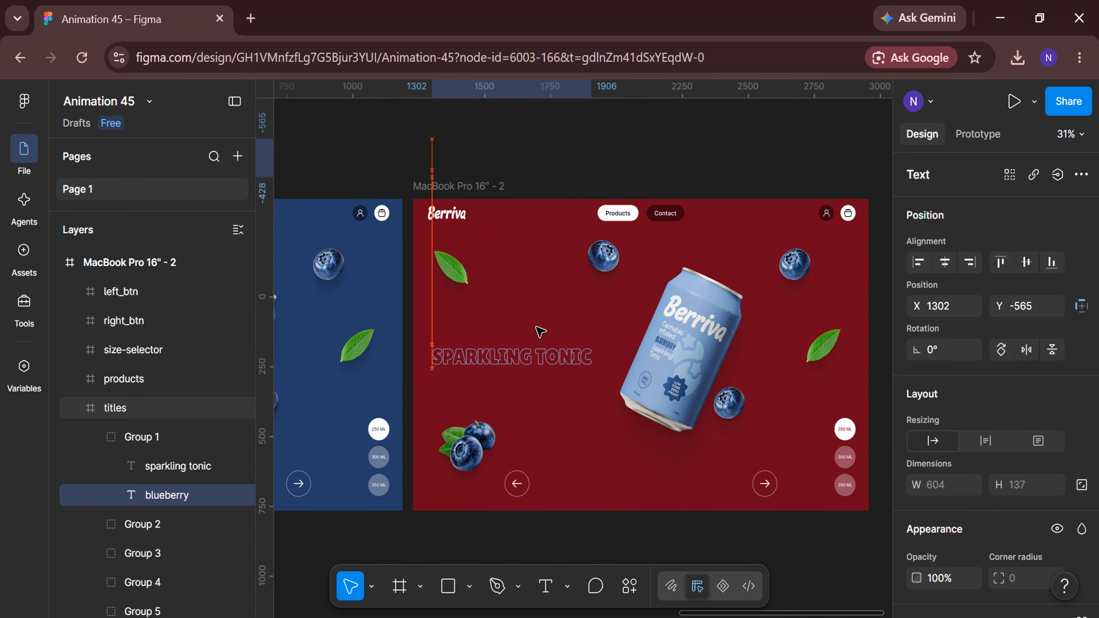
# Move the blueberry title's SPARKLING TONIC text straight down out of the red frame to Y 902.
pyautogui.click(541, 353)
pyautogui.hotkey('shift', 'Down')
pyautogui.hotkey('shift', 'Down')
pyautogui.hotkey('shift', 'Down')
pyautogui.hotkey('shift', 'Down')
pyautogui.hotkey('shift', 'Down')
pyautogui.hotkey('shift', 'Down')
pyautogui.hotkey('shift', 'Down')
pyautogui.hotkey('shift', 'Down')
pyautogui.hotkey('shift', 'Down')
pyautogui.hotkey('shift', 'Down')
pyautogui.hotkey('shift', 'Down')
pyautogui.hotkey('shift', 'Down')
pyautogui.hotkey('shift', 'Down')
pyautogui.hotkey('shift', 'Down')
pyautogui.hotkey('shift', 'Down')
pyautogui.hotkey('shift', 'Down')
pyautogui.hotkey('shift', 'Down')
pyautogui.hotkey('shift', 'Down')
pyautogui.hotkey('shift', 'Down')
pyautogui.hotkey('shift', 'Down')
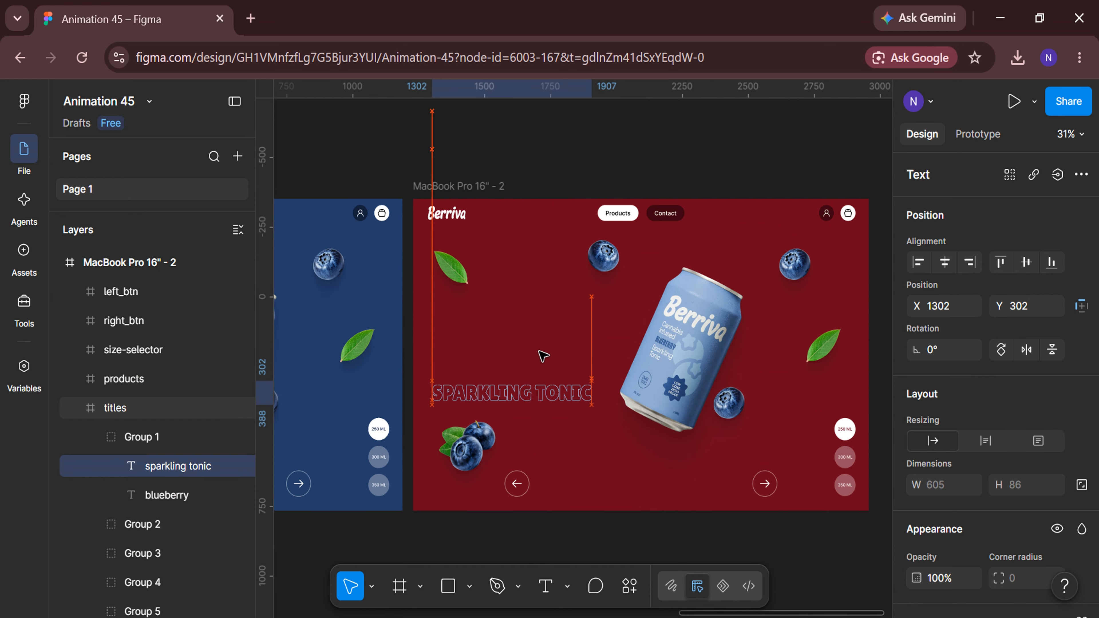
pyautogui.hotkey('shift', 'Down')
pyautogui.hotkey('shift', 'Down')
pyautogui.hotkey('shift', 'Down')
pyautogui.hotkey('shift', 'Down')
pyautogui.hotkey('shift', 'Down')
pyautogui.hotkey('shift', 'Down')
pyautogui.hotkey('shift', 'Down')
pyautogui.hotkey('shift', 'Down')
pyautogui.hotkey('shift', 'Down')
pyautogui.hotkey('shift', 'Down')
pyautogui.hotkey('shift', 'Down')
pyautogui.hotkey('shift', 'Down')
pyautogui.hotkey('shift', 'Down')
pyautogui.hotkey('shift', 'Down')
pyautogui.hotkey('shift', 'Down')
pyautogui.hotkey('shift', 'Down')
pyautogui.hotkey('shift', 'Down')
pyautogui.hotkey('shift', 'Down')
pyautogui.hotkey('shift', 'Down')
pyautogui.hotkey('shift', 'Down')
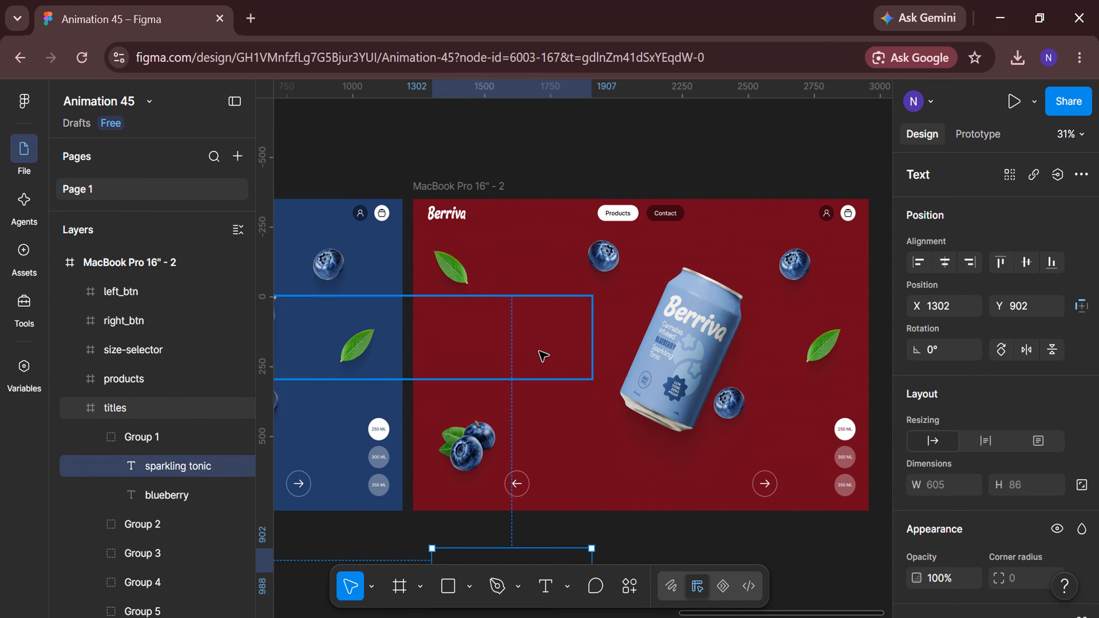
# Align Group 2, the raspberry title, to the right edge of the titles frame in the red frame.
pyautogui.click(98, 438)
pyautogui.click(142, 466)
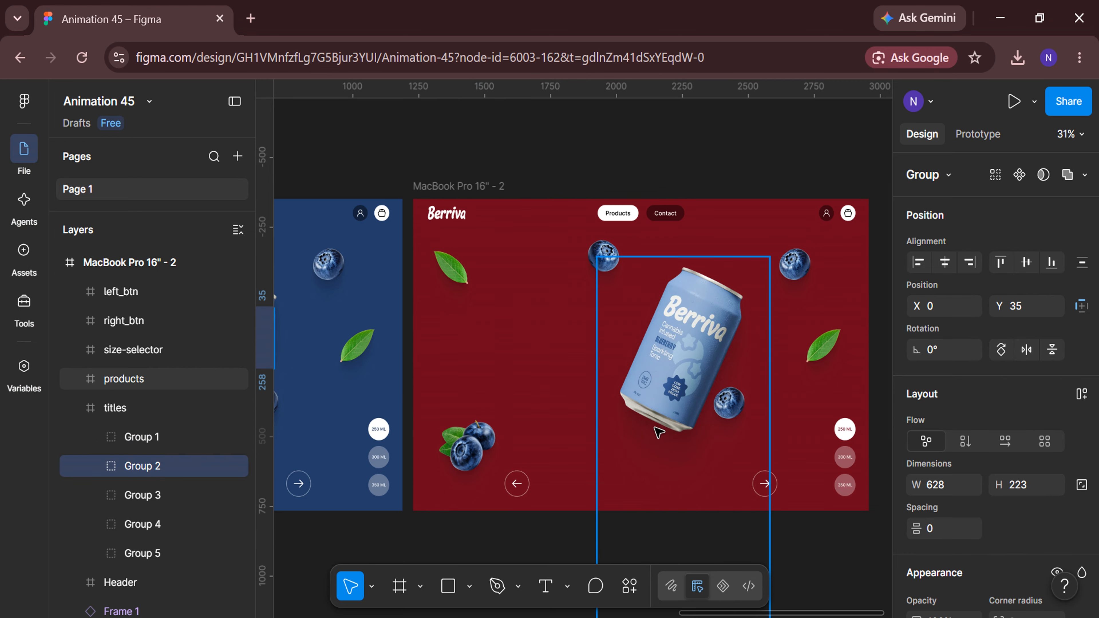
pyautogui.click(970, 263)
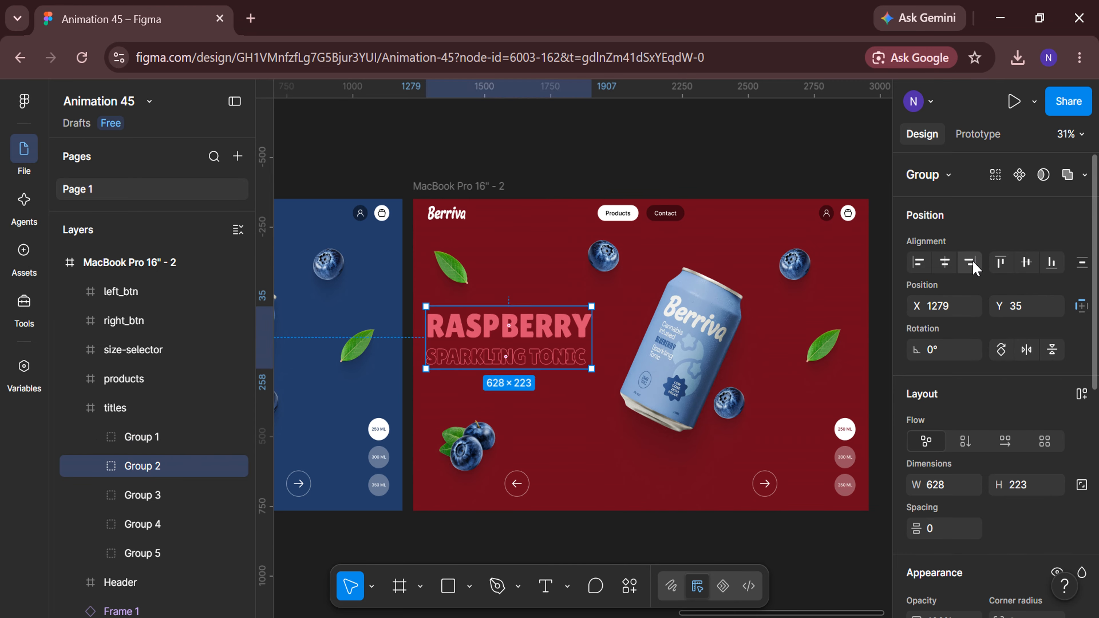
# Set Property 1 of Frame 1, the blueberry fruit instance in the red frame, to Variant2.
pyautogui.click(794, 248)
pyautogui.doubleClick(776, 238)
pyautogui.press('Escape')
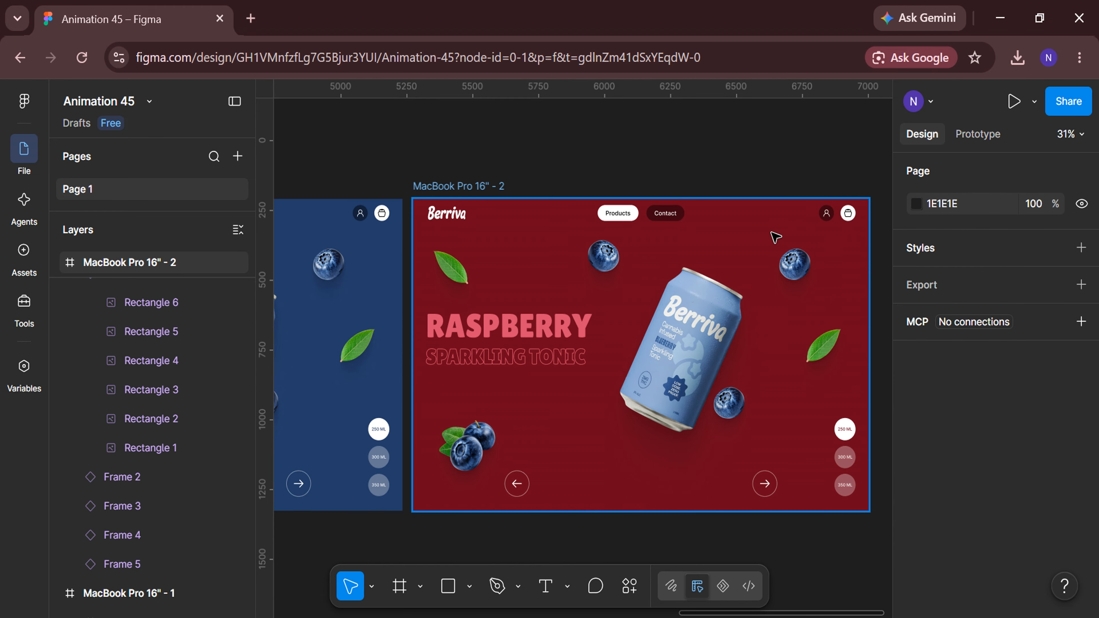
pyautogui.click(740, 236)
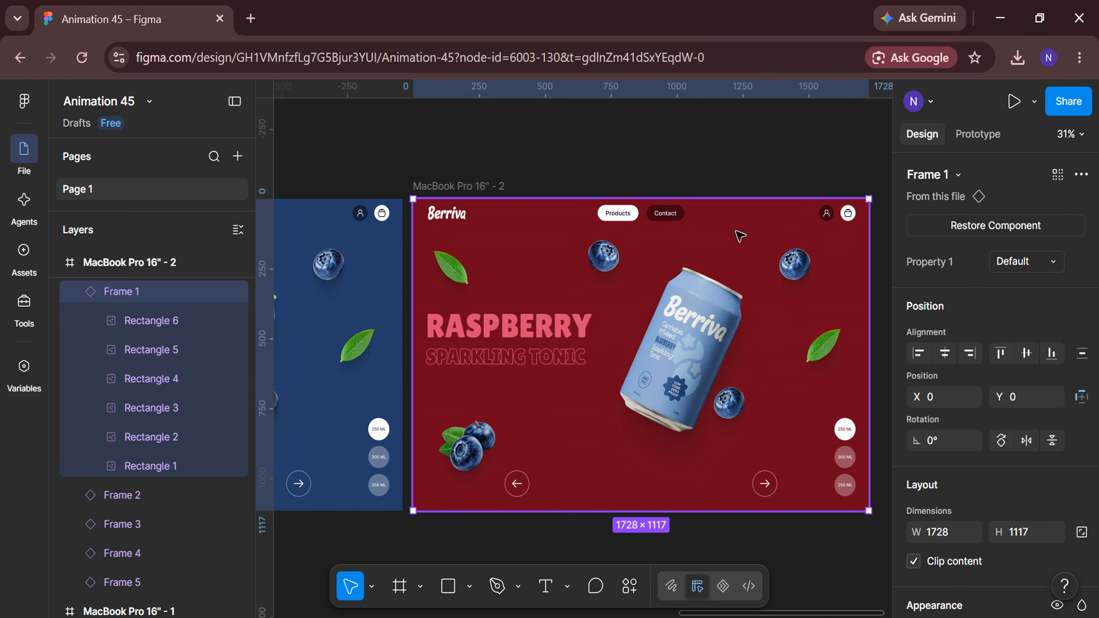
pyautogui.click(1043, 265)
pyautogui.click(1041, 284)
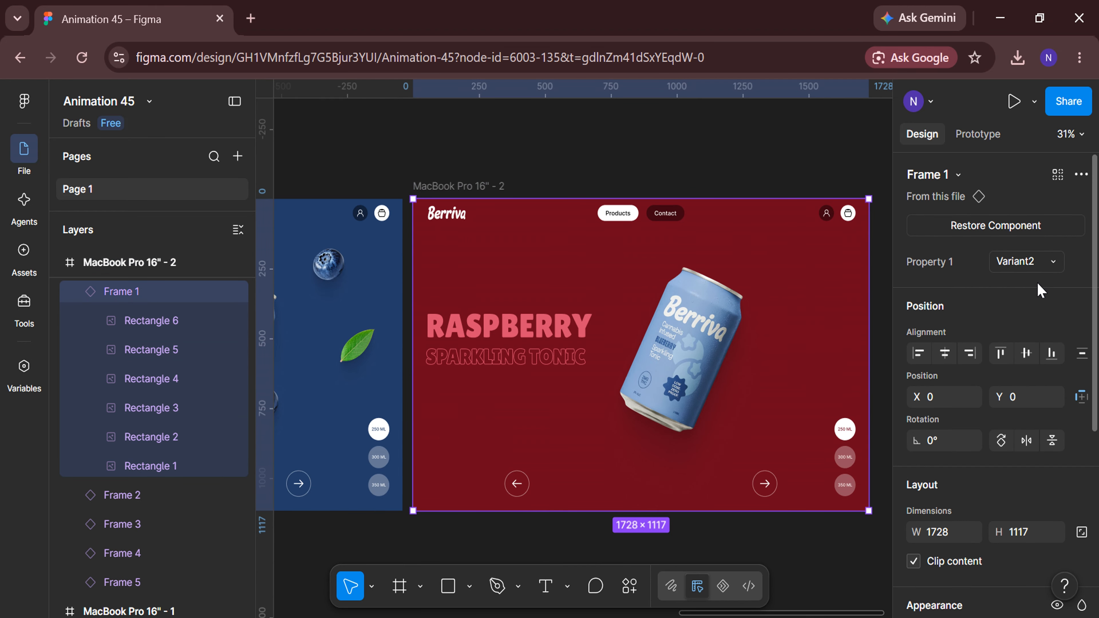
# Set Property 1 of Frame 2, the raspberry fruit instance in the red frame, to Default.
pyautogui.click(76, 292)
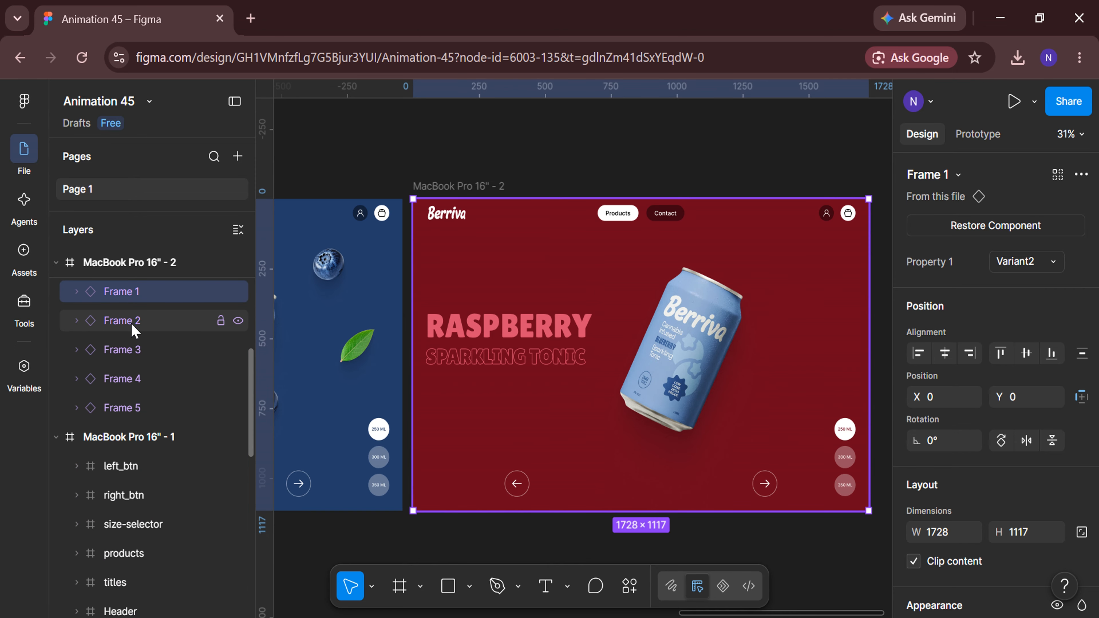
pyautogui.click(130, 320)
pyautogui.click(1030, 261)
pyautogui.click(1027, 239)
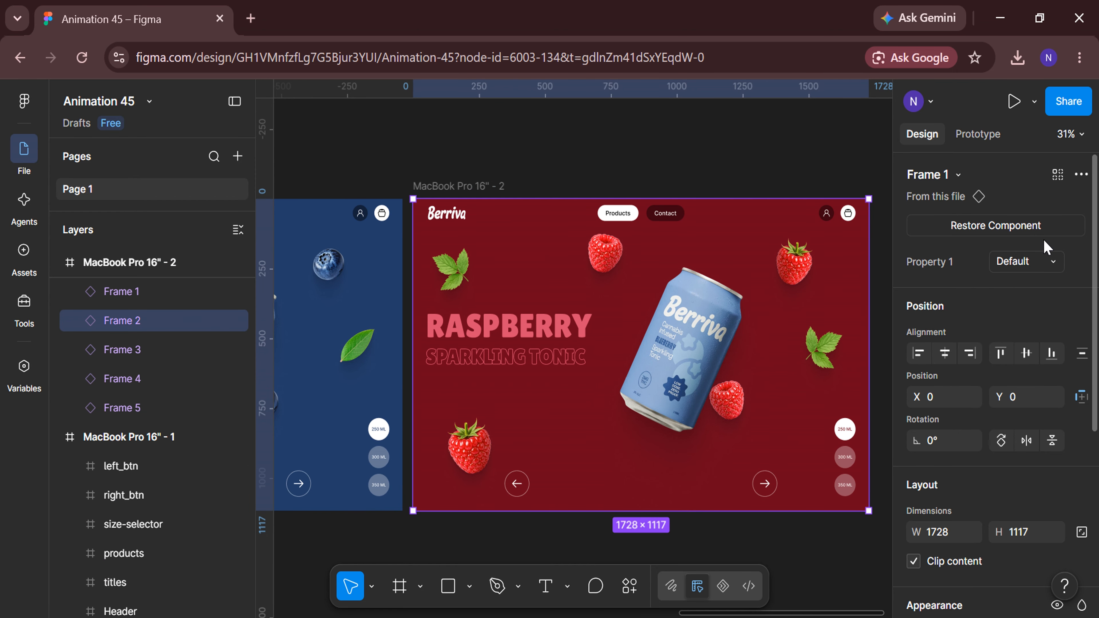
# Set the rotation of product 1, the blueberry can in the red frame, to 0°.
pyautogui.scroll(-1, 674, 315)
pyautogui.hscroll(1, 674, 315)
pyautogui.click(674, 315)
pyautogui.doubleClick(674, 315)
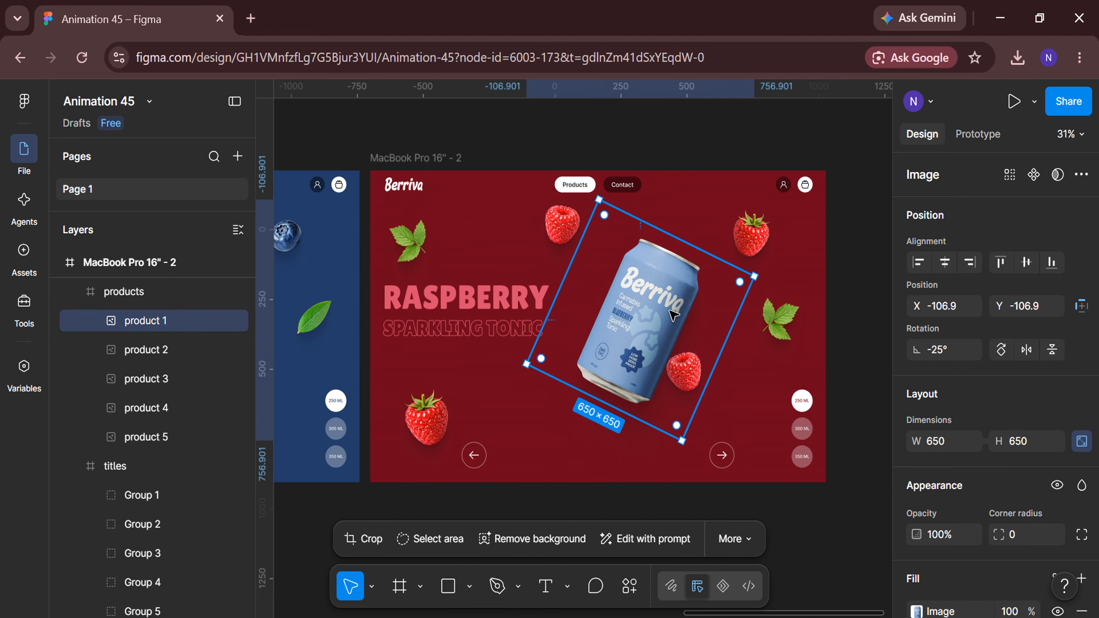
pyautogui.write('0')
pyautogui.press('Return')
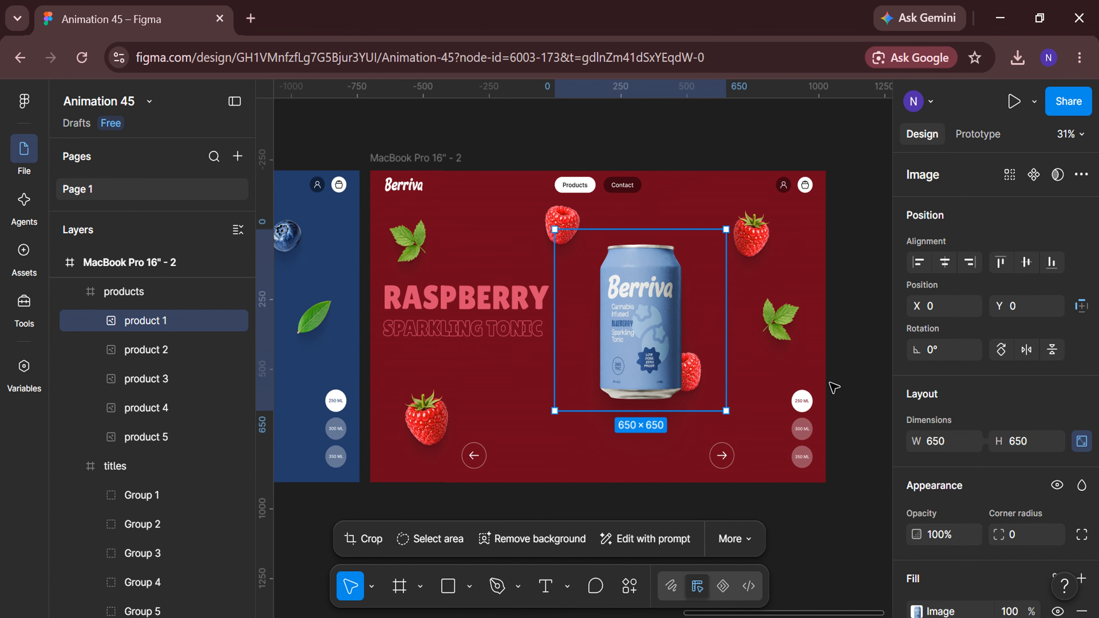
# Move product 1 straight up out of the red frame to Y -1260.
pyautogui.scroll(1, 834, 388)
pyautogui.hotkey('shift', 'Up')
pyautogui.hotkey('shift', 'Up')
pyautogui.hotkey('shift', 'Up')
pyautogui.hotkey('shift', 'Up')
pyautogui.hotkey('shift', 'Up')
pyautogui.hotkey('shift', 'Up')
pyautogui.hotkey('shift', 'Up')
pyautogui.hotkey('shift', 'Up')
pyautogui.hotkey('shift', 'Up')
pyautogui.hotkey('shift', 'Up')
pyautogui.hotkey('shift', 'Up')
pyautogui.hotkey('shift', 'Up')
pyautogui.hotkey('shift', 'Up')
pyautogui.hotkey('shift', 'Up')
pyautogui.hotkey('shift', 'Up')
pyautogui.hotkey('shift', 'Up')
pyautogui.hotkey('shift', 'Up')
pyautogui.hotkey('shift', 'Up')
pyautogui.hotkey('shift', 'Up')
pyautogui.hotkey('shift', 'Up')
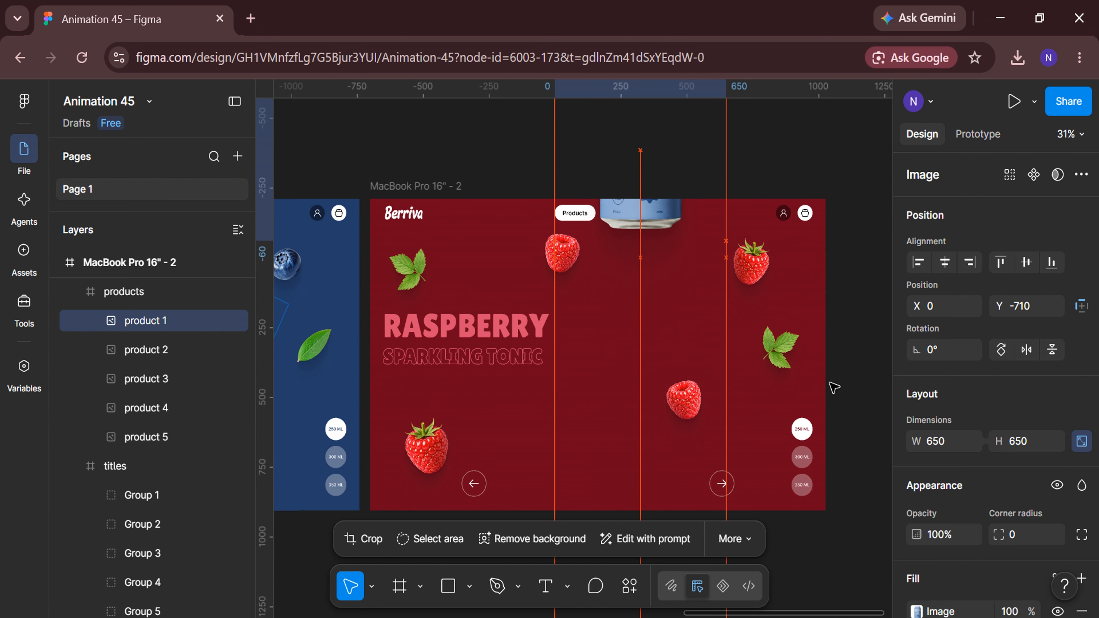
pyautogui.hotkey('shift', 'Up')
pyautogui.hotkey('shift', 'Up')
pyautogui.hotkey('shift', 'Up')
pyautogui.hotkey('shift', 'Up')
pyautogui.hotkey('shift', 'Up')
pyautogui.hotkey('shift', 'Up')
pyautogui.hotkey('shift', 'Up')
pyautogui.hotkey('shift', 'Up')
pyautogui.hotkey('shift', 'Up')
pyautogui.hotkey('shift', 'Up')
pyautogui.hotkey('shift', 'Up')
pyautogui.hotkey('shift', 'Up')
pyautogui.hotkey('shift', 'Up')
pyautogui.hotkey('shift', 'Up')
pyautogui.hotkey('shift', 'Up')
pyautogui.hotkey('shift', 'Up')
pyautogui.hotkey('shift', 'Up')
pyautogui.hotkey('shift', 'Up')
pyautogui.hotkey('shift', 'Up')
pyautogui.hotkey('shift', 'Up')
pyautogui.scroll(-1, 835, 388)
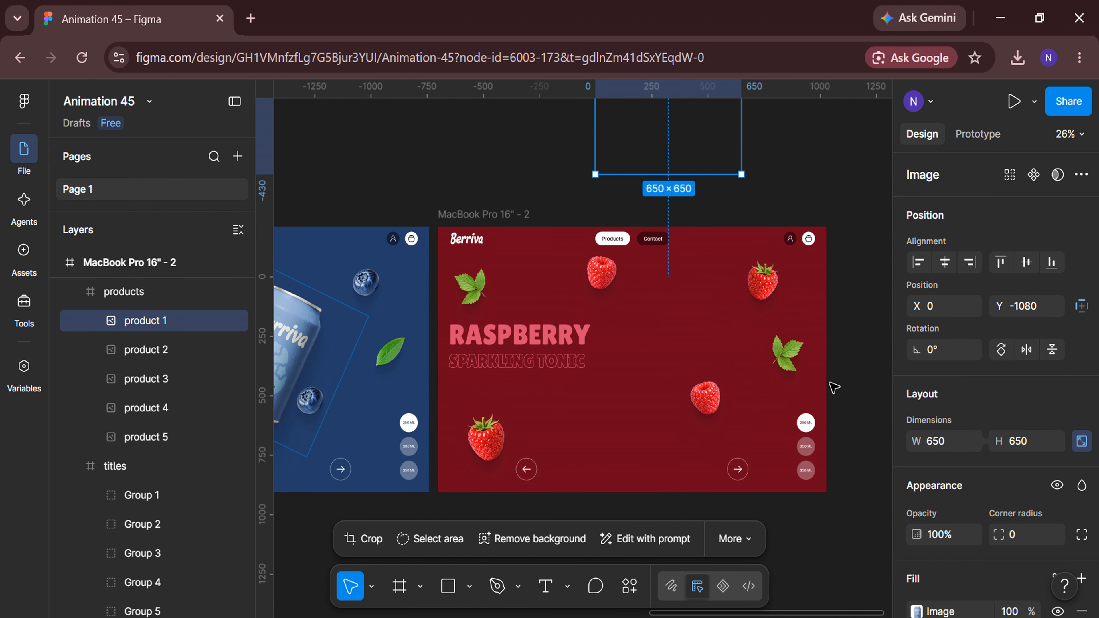
pyautogui.hotkey('shift', 'Up')
pyautogui.hotkey('shift', 'Up')
pyautogui.hotkey('shift', 'Up')
pyautogui.hotkey('shift', 'Up')
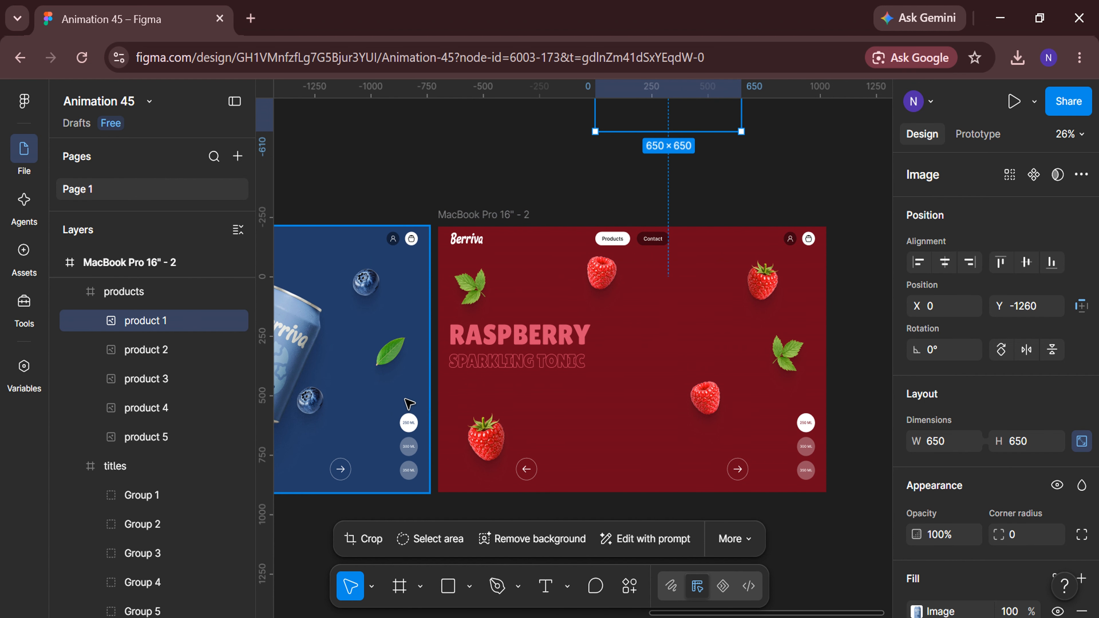
# Align product 2, the raspberry can, to the top of the products frame and rotate it to -25°.
pyautogui.click(184, 358)
pyautogui.click(1001, 269)
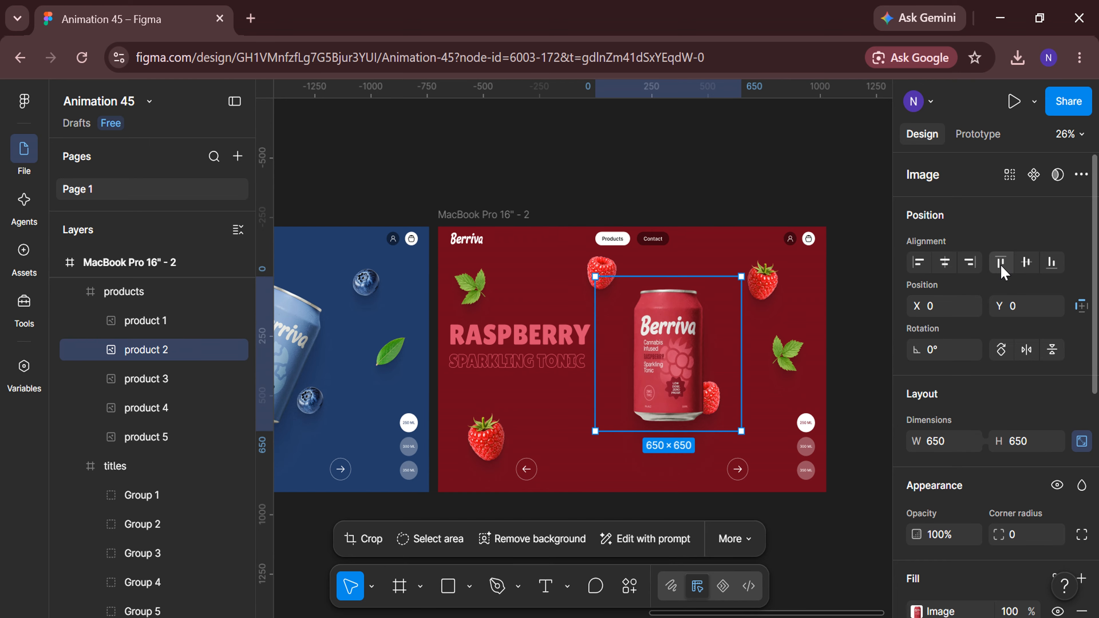
pyautogui.click(952, 359)
pyautogui.write('-25')
pyautogui.press('Return')
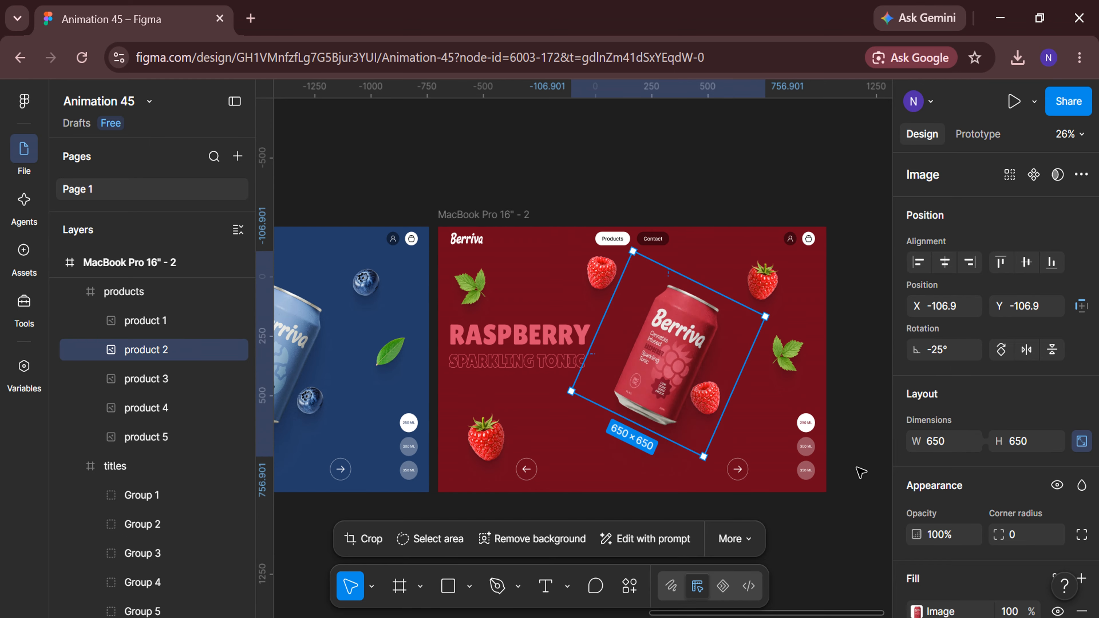
# Duplicate the red raspberry frame, MacBook Pro 16" - 2.
pyautogui.click(862, 473)
pyautogui.hscroll(3, 833, 513)
pyautogui.click(409, 214)
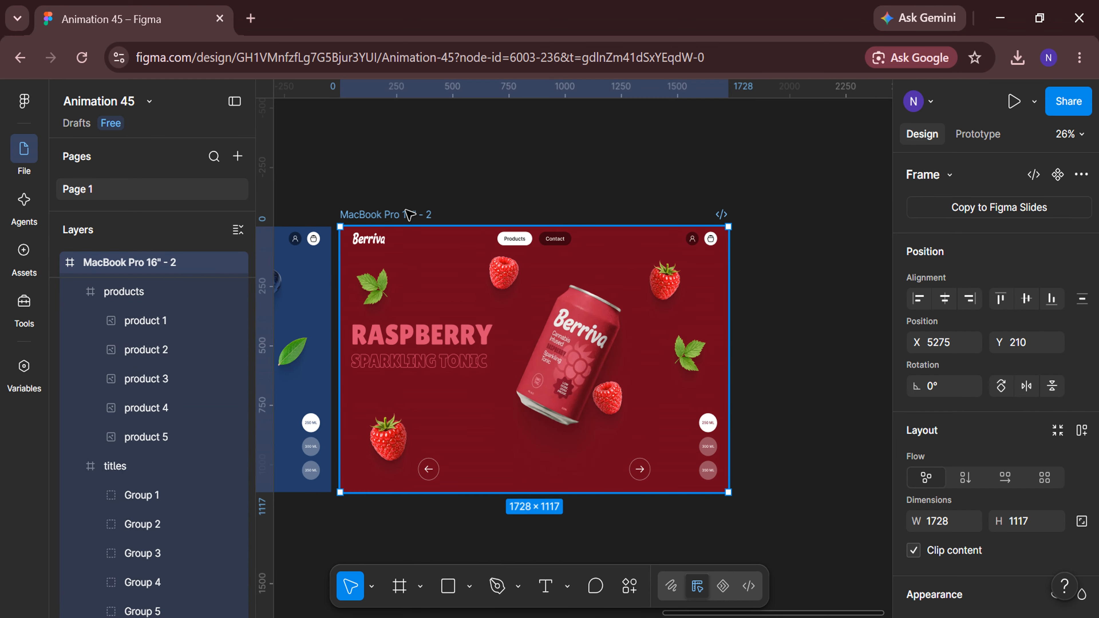
pyautogui.hotkey('ctrl', 'd')
pyautogui.hscroll(8, 617, 430)
# In the duplicated frame, set Property 1 of the raspberry fruit instance Frame 2 to Variant2 and of the mango instance Frame 3 to Default.
pyautogui.click(571, 289)
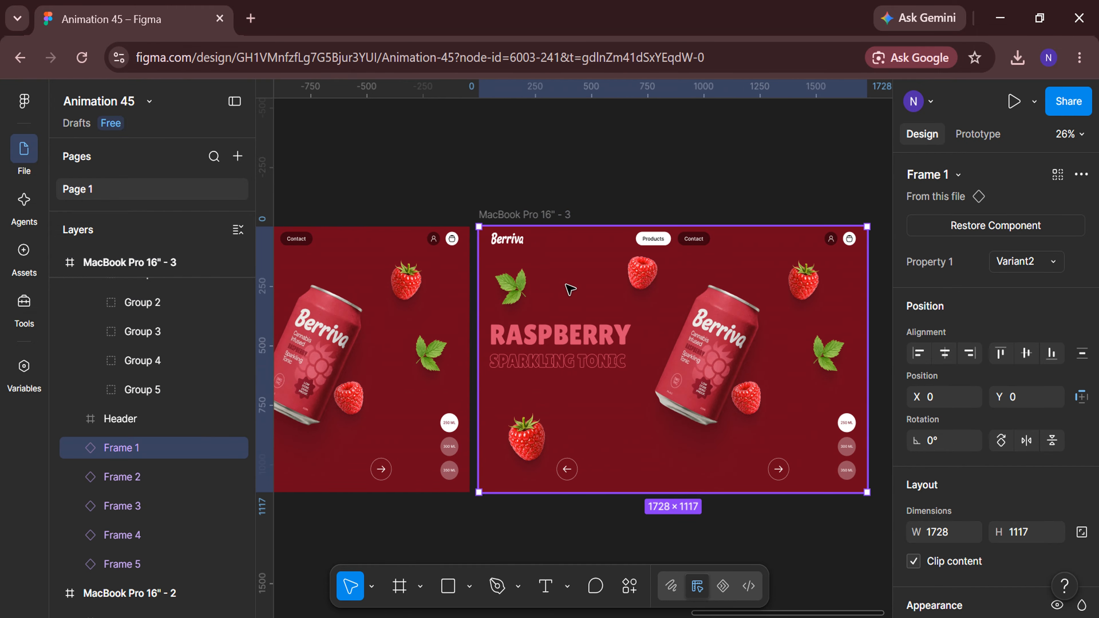
pyautogui.click(189, 476)
pyautogui.click(1057, 262)
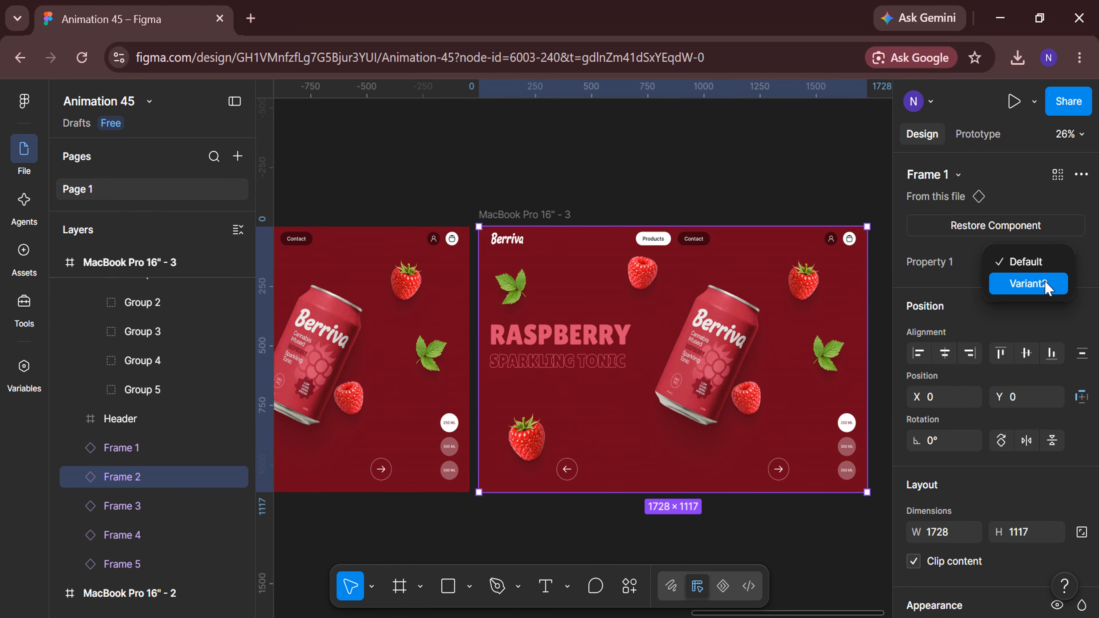
pyautogui.click(1050, 285)
pyautogui.click(160, 507)
pyautogui.click(1027, 261)
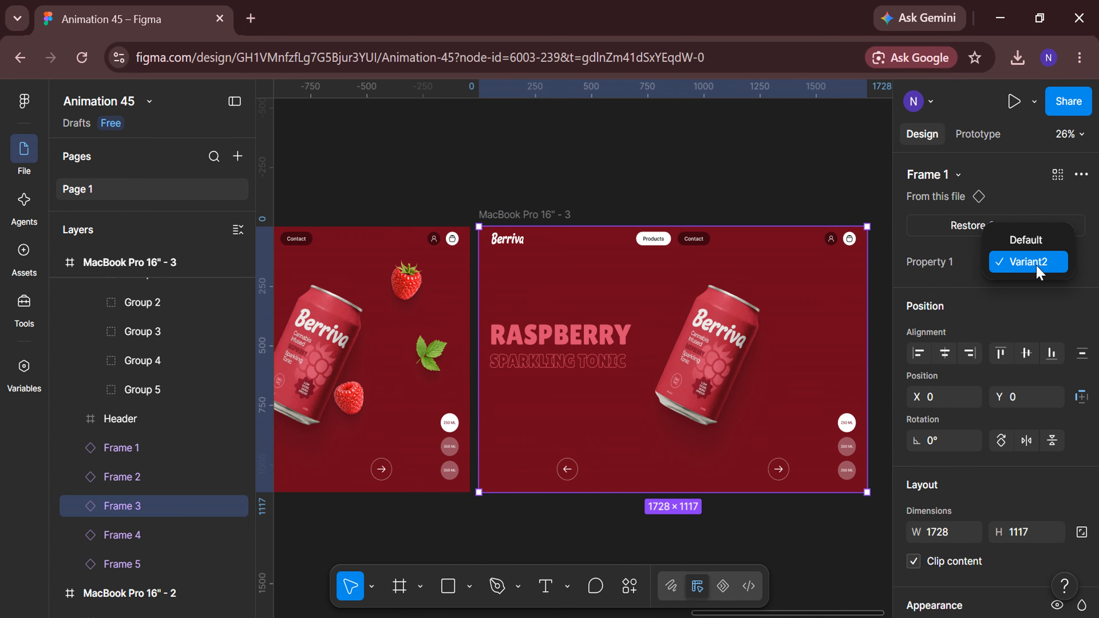
pyautogui.click(1026, 238)
# Move the "raspberry" title text in MacBook Pro 16" - 3 straight up out of the frame to Y -785.
pyautogui.scroll(-2, 683, 376)
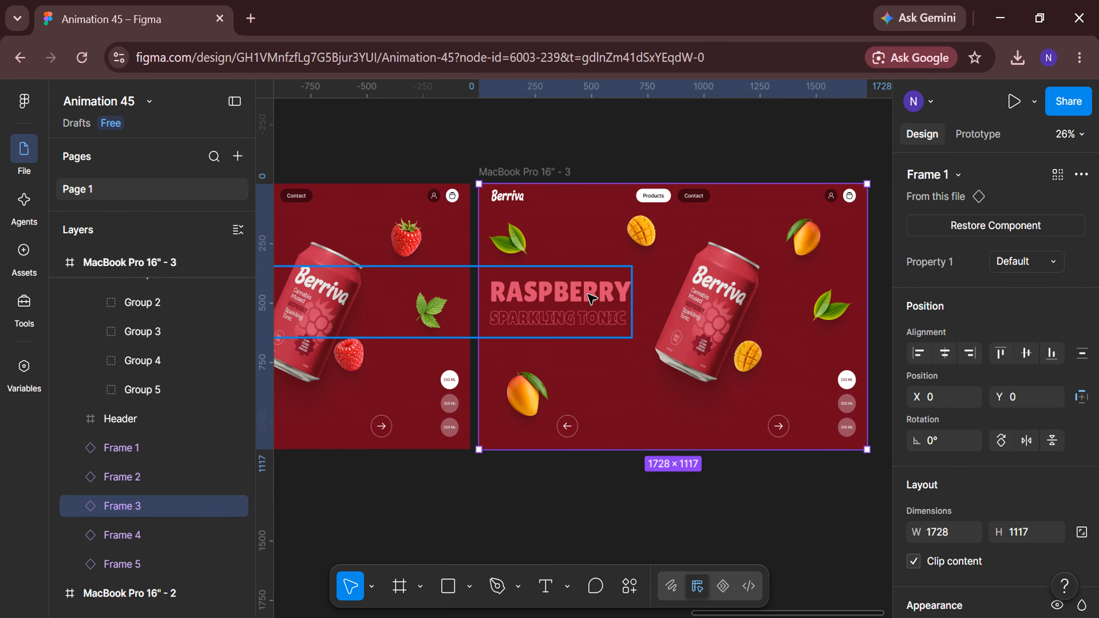
pyautogui.doubleClick(589, 295)
pyautogui.doubleClick(589, 295)
pyautogui.hotkey('shift', 'Up')
pyautogui.hotkey('shift', 'Up')
pyautogui.hotkey('shift', 'Up')
pyautogui.hotkey('shift', 'Up')
pyautogui.hotkey('shift', 'Up')
pyautogui.hotkey('shift', 'Up')
pyautogui.hotkey('shift', 'Up')
pyautogui.hotkey('shift', 'Up')
pyautogui.hotkey('shift', 'Up')
pyautogui.hotkey('shift', 'Up')
pyautogui.hotkey('shift', 'Up')
pyautogui.hotkey('shift', 'Up')
pyautogui.hotkey('shift', 'Up')
pyautogui.hotkey('shift', 'Up')
pyautogui.hotkey('shift', 'Up')
pyautogui.hotkey('shift', 'Up')
pyautogui.hotkey('shift', 'Up')
pyautogui.hotkey('shift', 'Up')
pyautogui.hotkey('shift', 'Up')
pyautogui.hotkey('shift', 'Up')
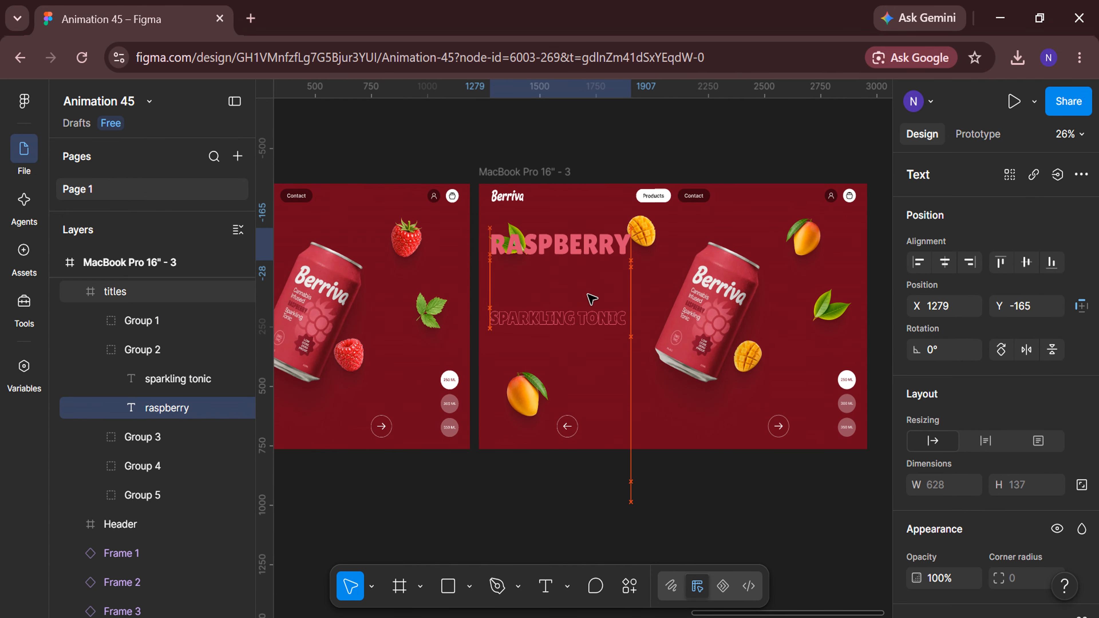
pyautogui.hotkey('shift', 'Up')
pyautogui.hotkey('shift', 'Up')
pyautogui.hotkey('shift', 'Up')
pyautogui.hotkey('shift', 'Up')
pyautogui.hotkey('shift', 'Up')
pyautogui.hotkey('shift', 'Up')
pyautogui.hotkey('shift', 'Up')
pyautogui.hotkey('shift', 'Up')
pyautogui.hotkey('shift', 'Up')
pyautogui.hotkey('shift', 'Up')
pyautogui.hotkey('shift', 'Up')
pyautogui.hotkey('shift', 'Up')
pyautogui.hotkey('shift', 'Up')
pyautogui.hotkey('shift', 'Up')
pyautogui.hotkey('shift', 'Up')
pyautogui.hotkey('shift', 'Up')
pyautogui.hotkey('shift', 'Up')
pyautogui.hotkey('shift', 'Up')
pyautogui.hotkey('shift', 'Up')
pyautogui.hotkey('shift', 'Up')
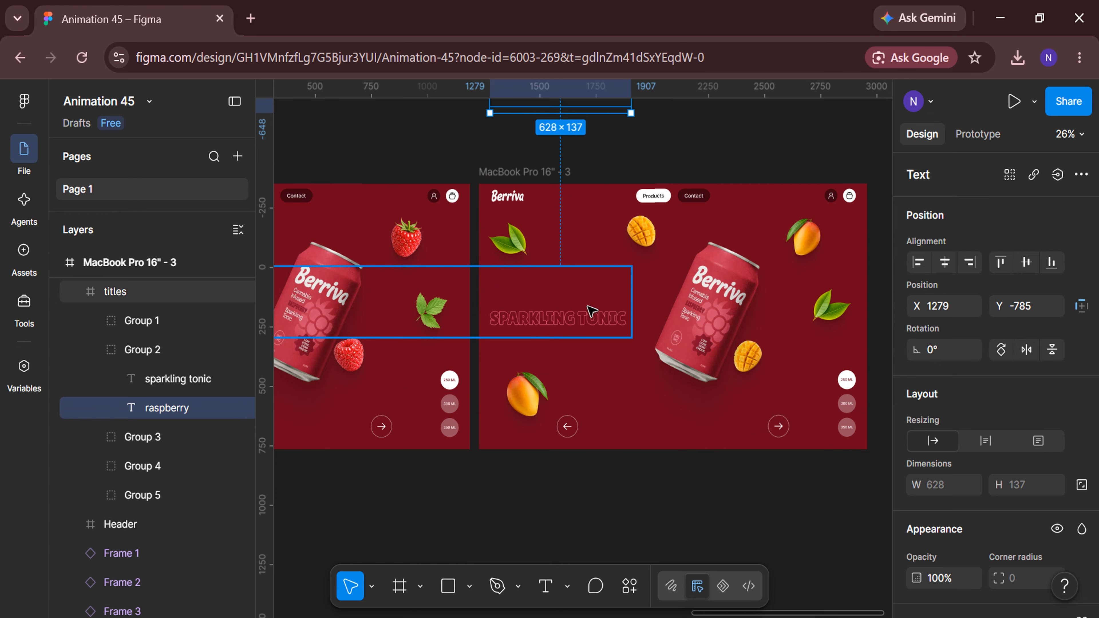
# Move the raspberry group's "sparkling tonic" text straight down out of MacBook Pro 16" - 3 to Y 822.
pyautogui.click(590, 310)
pyautogui.hotkey('shift', 'Down')
pyautogui.hotkey('shift', 'Down')
pyautogui.hotkey('shift', 'Down')
pyautogui.hotkey('shift', 'Down')
pyautogui.hotkey('shift', 'Down')
pyautogui.hotkey('shift', 'Down')
pyautogui.hotkey('shift', 'Down')
pyautogui.hotkey('shift', 'Down')
pyautogui.hotkey('shift', 'Down')
pyautogui.hotkey('shift', 'Down')
pyautogui.hotkey('shift', 'Down')
pyautogui.hotkey('shift', 'Down')
pyautogui.hotkey('shift', 'Down')
pyautogui.hotkey('shift', 'Down')
pyautogui.hotkey('shift', 'Down')
pyautogui.hotkey('shift', 'Down')
pyautogui.hotkey('shift', 'Down')
pyautogui.hotkey('shift', 'Down')
pyautogui.hotkey('shift', 'Down')
pyautogui.hotkey('shift', 'Down')
pyautogui.hotkey('shift', 'Down')
pyautogui.hotkey('shift', 'Down')
pyautogui.hotkey('shift', 'Down')
pyautogui.hotkey('shift', 'Down')
pyautogui.hotkey('shift', 'Down')
pyautogui.hotkey('shift', 'Down')
pyautogui.hotkey('shift', 'Down')
pyautogui.hotkey('shift', 'Down')
pyautogui.hotkey('shift', 'Down')
pyautogui.hotkey('shift', 'Down')
pyautogui.hotkey('shift', 'Down')
pyautogui.hotkey('shift', 'Down')
pyautogui.hotkey('shift', 'Down')
pyautogui.hotkey('shift', 'Down')
pyautogui.hotkey('shift', 'Down')
pyautogui.hotkey('shift', 'Down')
pyautogui.hotkey('shift', 'Down')
pyautogui.hotkey('shift', 'Down')
pyautogui.hotkey('shift', 'Down')
pyautogui.hotkey('shift', 'Down')
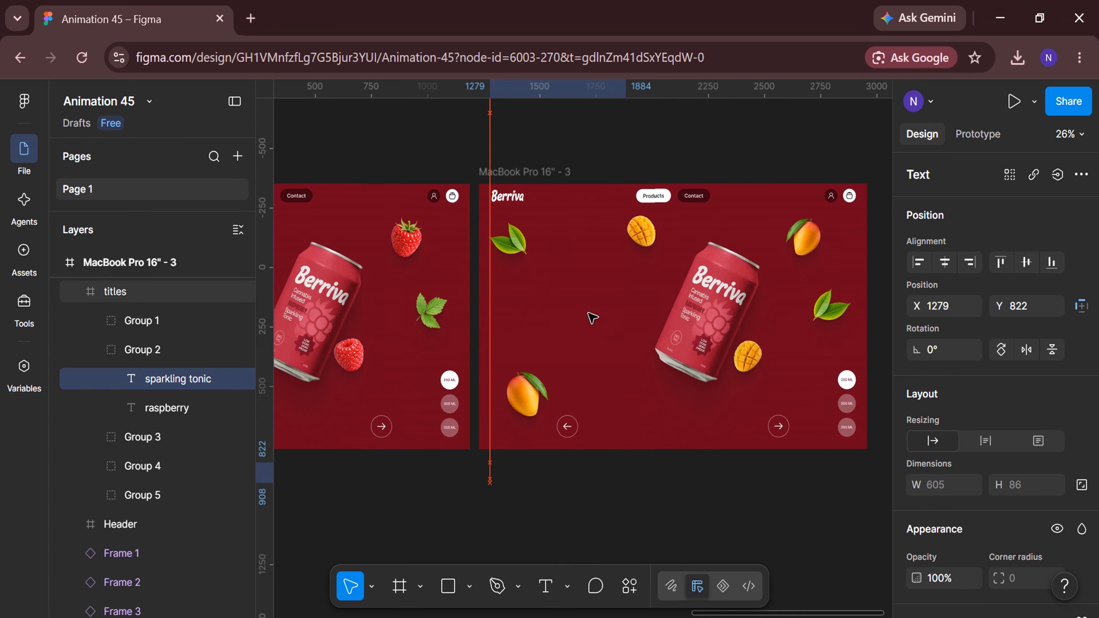
# Align Group 3, the mango title, to the right edge of the titles frame in MacBook Pro 16" - 3.
pyautogui.click(196, 436)
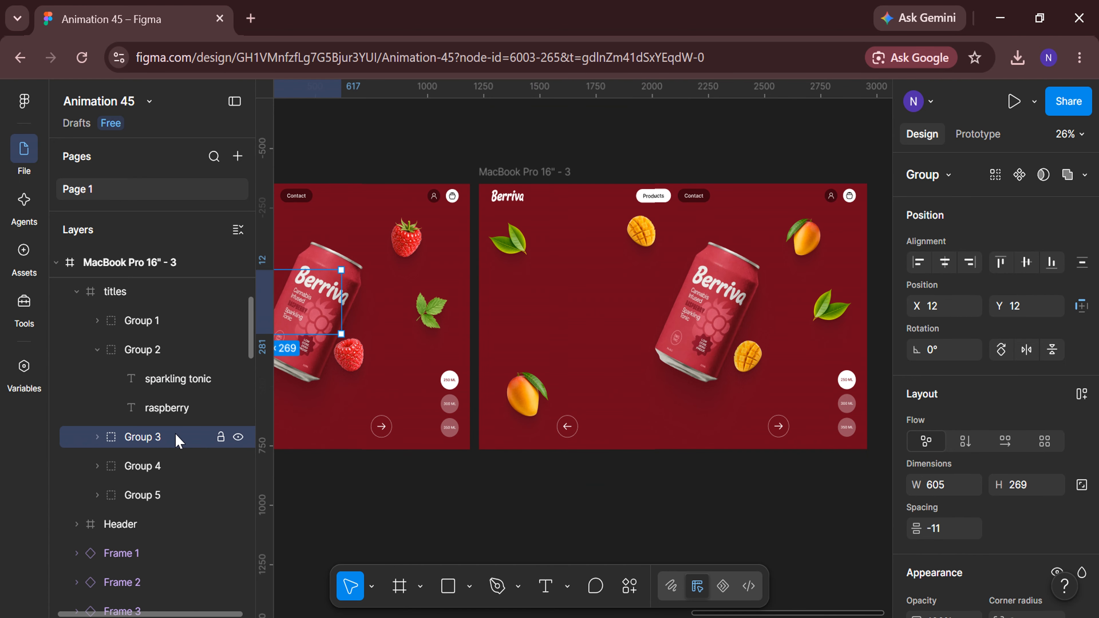
pyautogui.click(970, 262)
# Set the rotation of product 2, the raspberry can in MacBook Pro 16" - 3, to 0°.
pyautogui.click(714, 304)
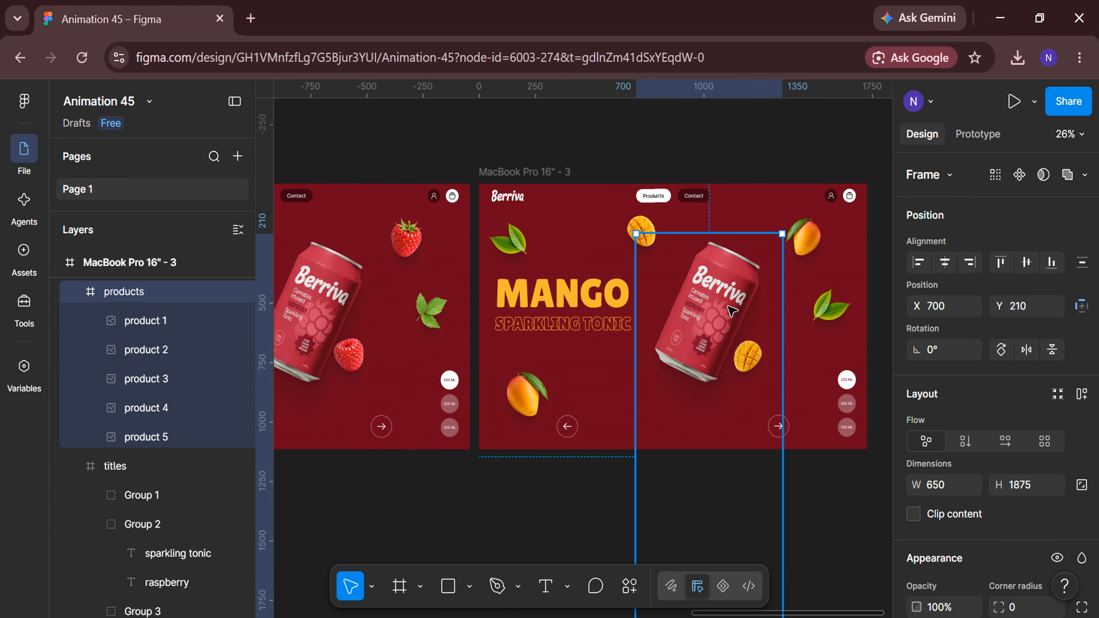
pyautogui.doubleClick(714, 303)
pyautogui.click(952, 350)
pyautogui.write('0')
pyautogui.press('Return')
# Move product 2 straight up out of MacBook Pro 16" - 3 to Y -1250.
pyautogui.hotkey('shift', 'Up')
pyautogui.hotkey('shift', 'Up')
pyautogui.hotkey('shift', 'Up')
pyautogui.hotkey('shift', 'Up')
pyautogui.hotkey('shift', 'Up')
pyautogui.hotkey('shift', 'Up')
pyautogui.hotkey('shift', 'Up')
pyautogui.hotkey('shift', 'Up')
pyautogui.hotkey('shift', 'Up')
pyautogui.hotkey('shift', 'Up')
pyautogui.hotkey('shift', 'Up')
pyautogui.hotkey('shift', 'Up')
pyautogui.hotkey('shift', 'Up')
pyautogui.hotkey('shift', 'Up')
pyautogui.hotkey('shift', 'Up')
pyautogui.hotkey('shift', 'Up')
pyautogui.hotkey('shift', 'Up')
pyautogui.hotkey('shift', 'Up')
pyautogui.hotkey('shift', 'Up')
pyautogui.hotkey('shift', 'Up')
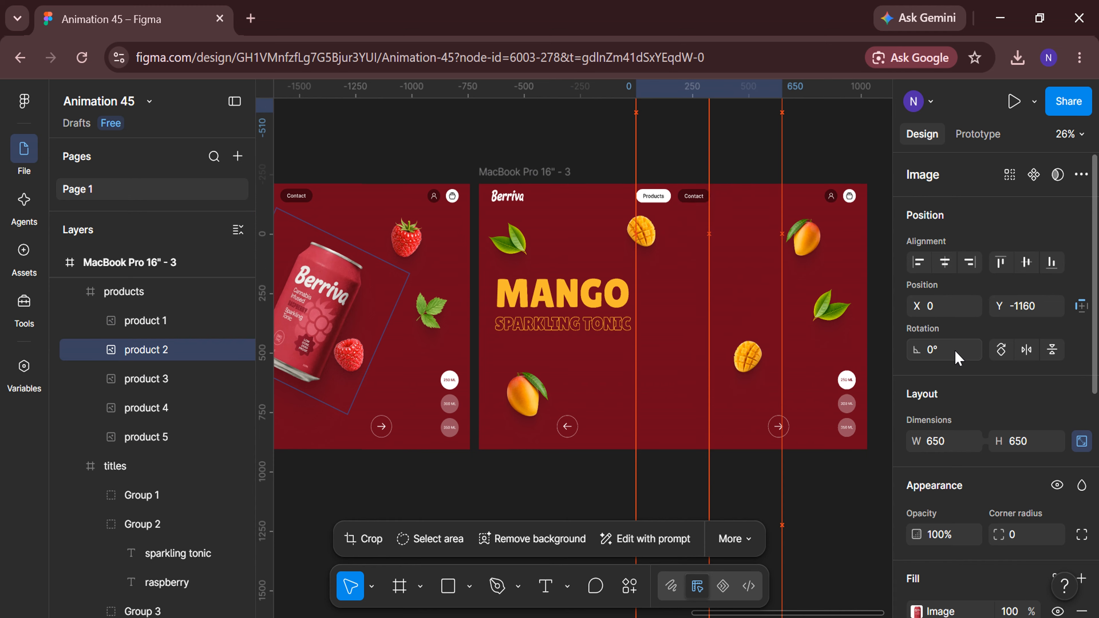
pyautogui.hotkey('shift', 'Up')
pyautogui.hotkey('shift', 'Up')
pyautogui.hotkey('shift', 'Up')
pyautogui.hotkey('shift', 'Up')
pyautogui.hotkey('shift', 'Up')
pyautogui.hotkey('shift', 'Up')
pyautogui.hotkey('shift', 'Up')
pyautogui.hotkey('shift', 'Up')
pyautogui.hotkey('shift', 'Up')
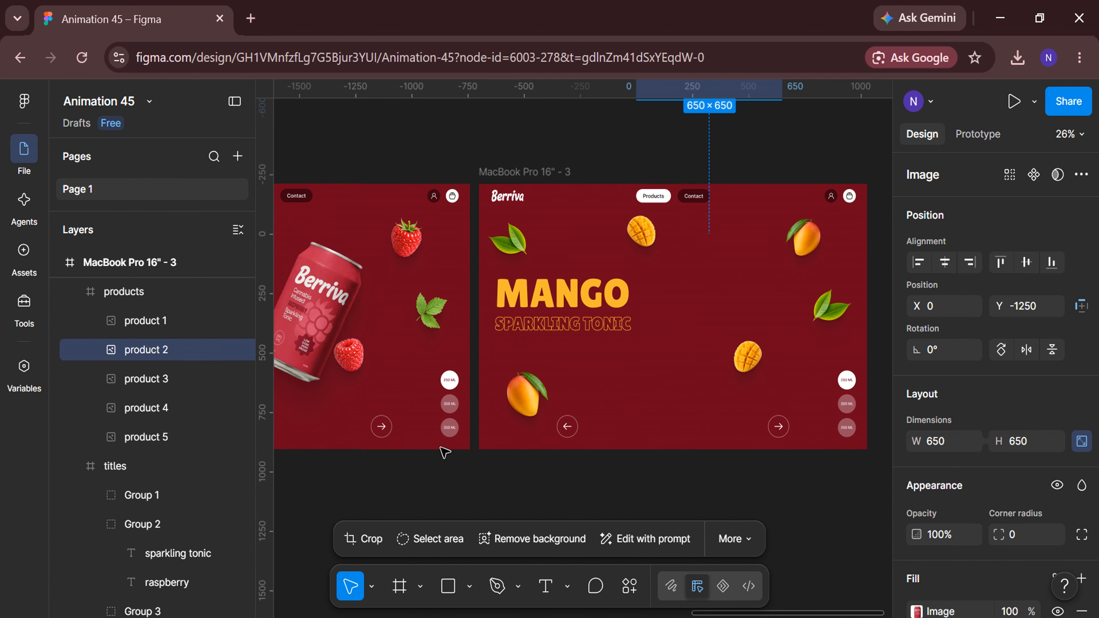
# Align product 3, the mango can, to the top of the products frame and rotate it to -25°.
pyautogui.click(179, 379)
pyautogui.click(1001, 263)
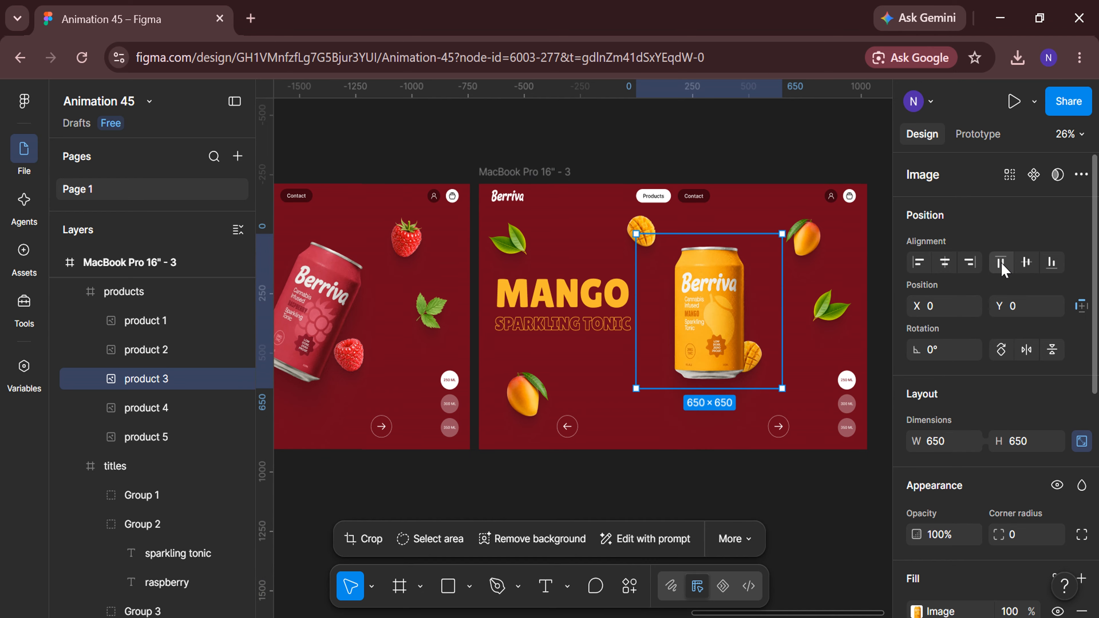
pyautogui.press('Return')
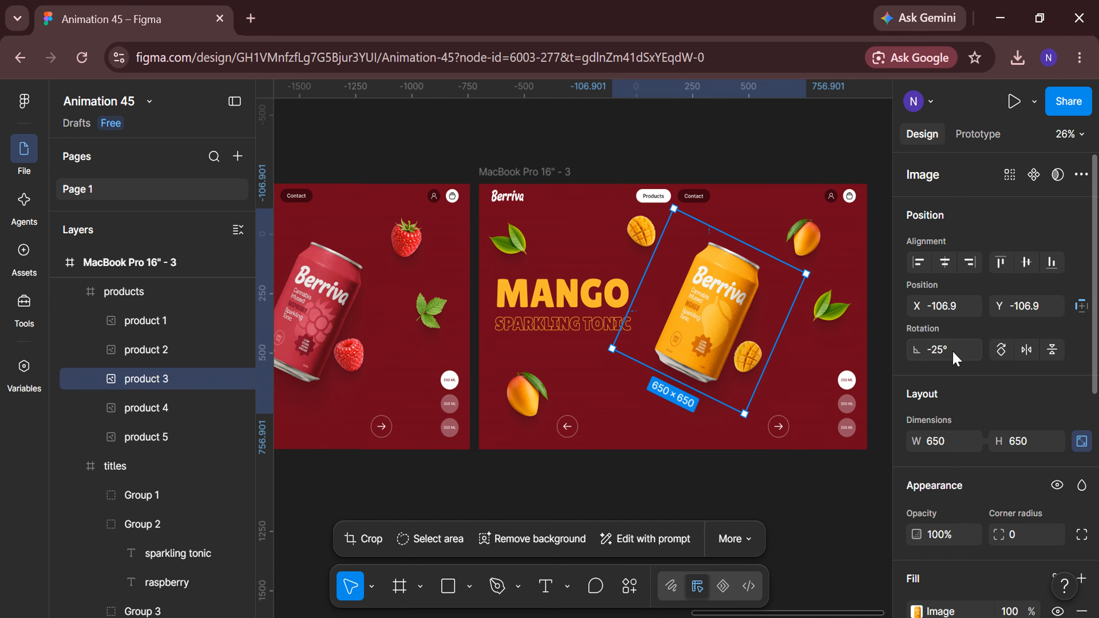
pyautogui.click(798, 493)
# Change the fill of MacBook Pro 16" - 3 to the dark orange sampled from the color swatches.
pyautogui.scroll(-3, 797, 493)
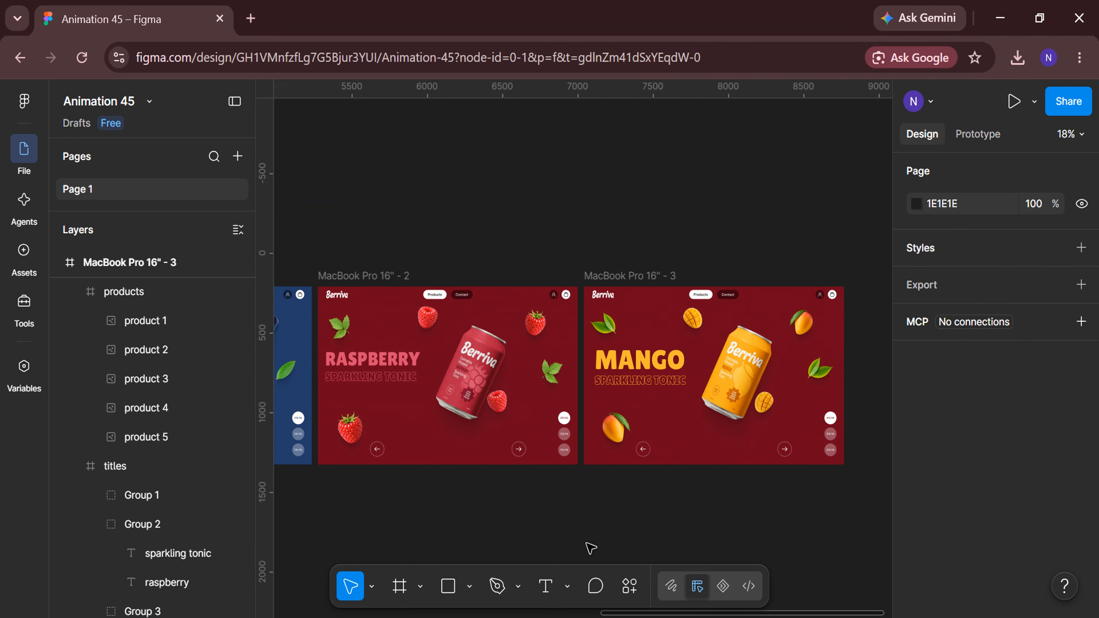
pyautogui.click(666, 276)
pyautogui.scroll(-5, 920, 433)
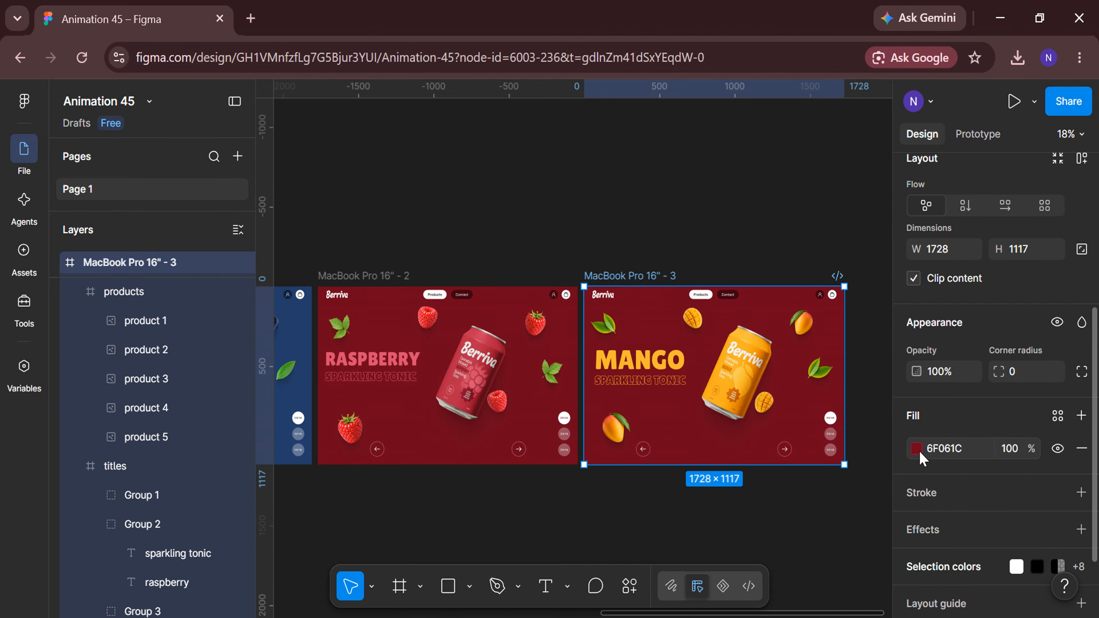
pyautogui.click(917, 448)
pyautogui.hscroll(-15, 501, 491)
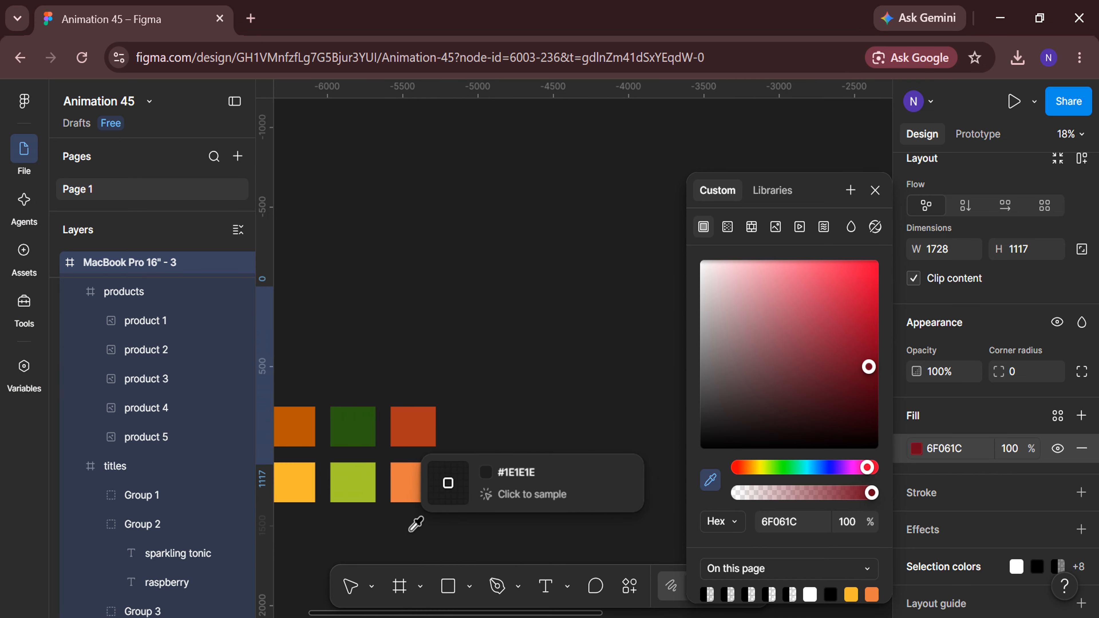
pyautogui.click(400, 431)
pyautogui.click(697, 543)
# Duplicate the orange mango frame, MacBook Pro 16" - 3.
pyautogui.hscroll(15, 696, 543)
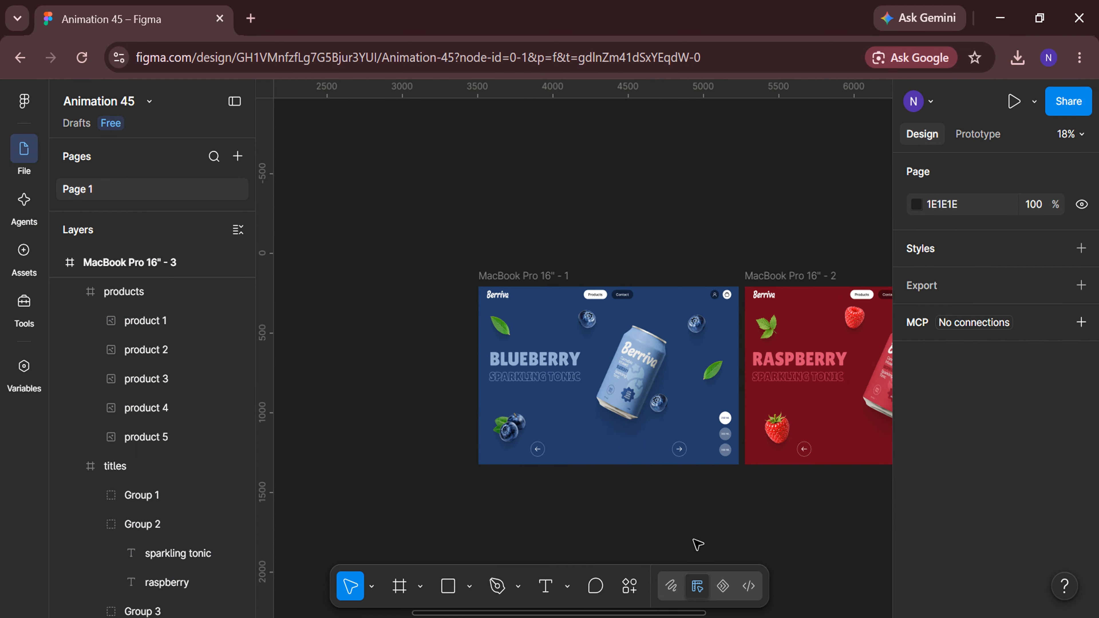
pyautogui.click(582, 276)
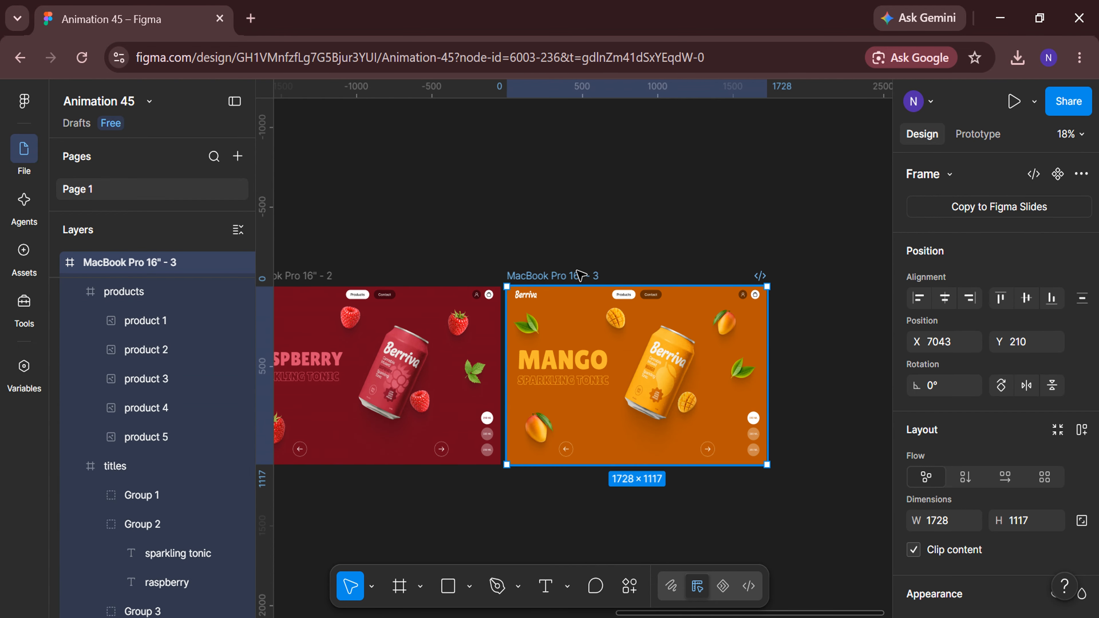
pyautogui.hotkey('ctrl', 'd')
pyautogui.hscroll(5, 736, 534)
pyautogui.hscroll(2, 735, 534)
# Set the rotation of product 3, the mango can in MacBook Pro 16" - 4, to 0°.
pyautogui.doubleClick(677, 366)
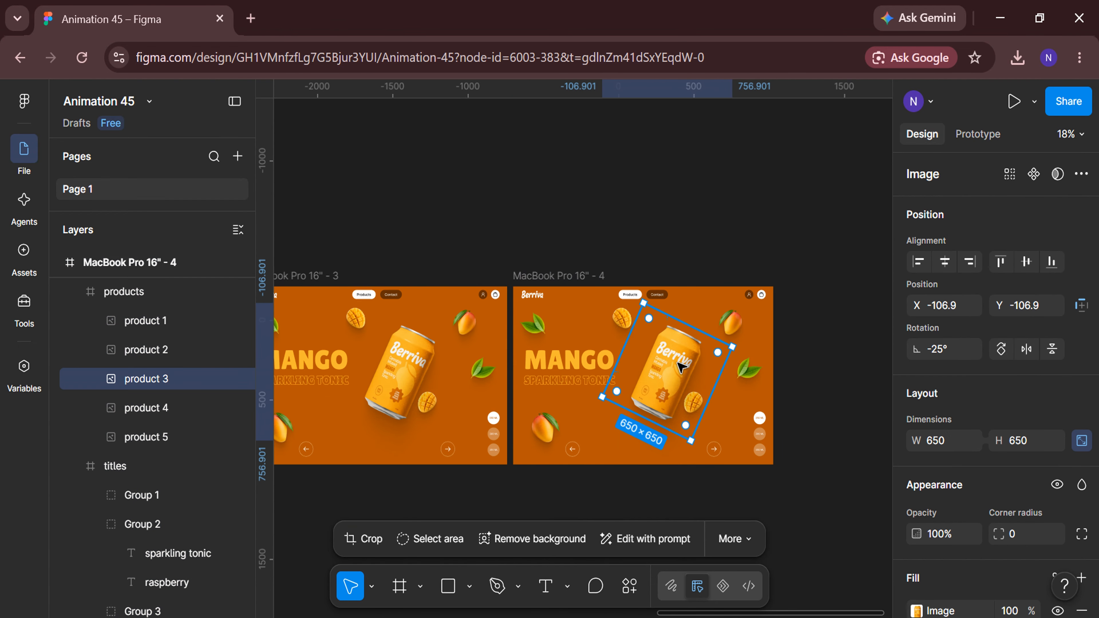
pyautogui.scroll(2, 677, 366)
pyautogui.write('0')
pyautogui.press('Return')
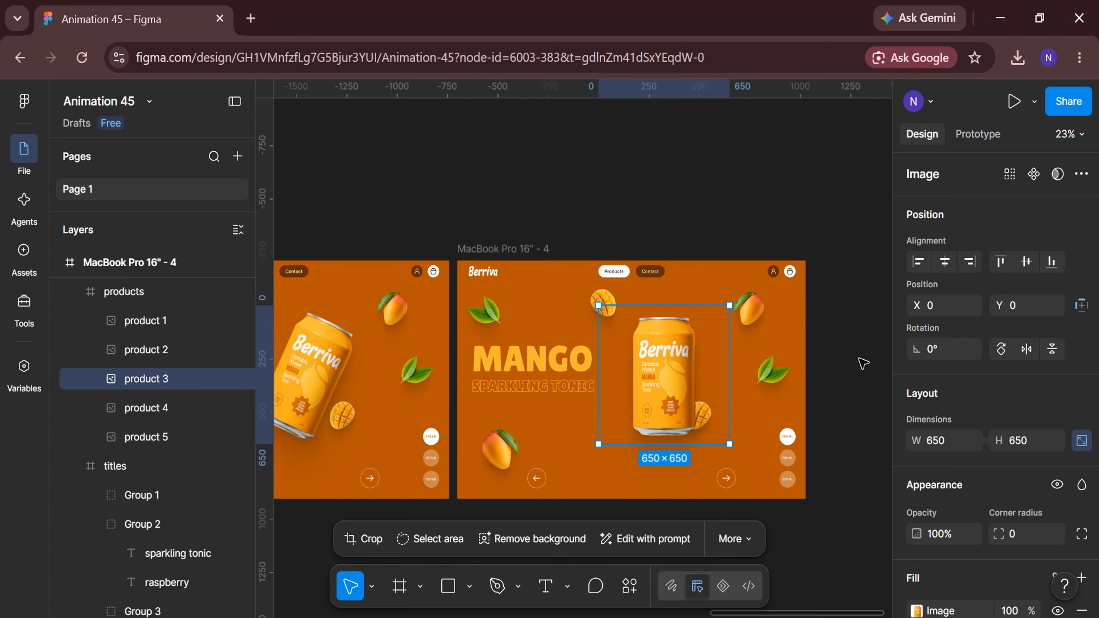
# Move product 3, the mango can in MacBook Pro 16" - 4, straight up out of the frame to Y -1260.
pyautogui.hotkey('shift', 'Up')
pyautogui.hotkey('shift', 'Up')
pyautogui.hotkey('shift', 'Up')
pyautogui.hotkey('shift', 'Up')
pyautogui.hotkey('shift', 'Up')
pyautogui.hotkey('shift', 'Up')
pyautogui.hotkey('shift', 'Up')
pyautogui.hotkey('shift', 'Up')
pyautogui.hotkey('shift', 'Up')
pyautogui.hotkey('shift', 'Up')
pyautogui.hotkey('shift', 'Up')
pyautogui.hotkey('shift', 'Up')
pyautogui.hotkey('shift', 'Up')
pyautogui.hotkey('shift', 'Up')
pyautogui.hotkey('shift', 'Up')
pyautogui.hotkey('shift', 'Up')
pyautogui.hotkey('shift', 'Up')
pyautogui.hotkey('shift', 'Up')
pyautogui.hotkey('shift', 'Up')
pyautogui.hotkey('shift', 'Up')
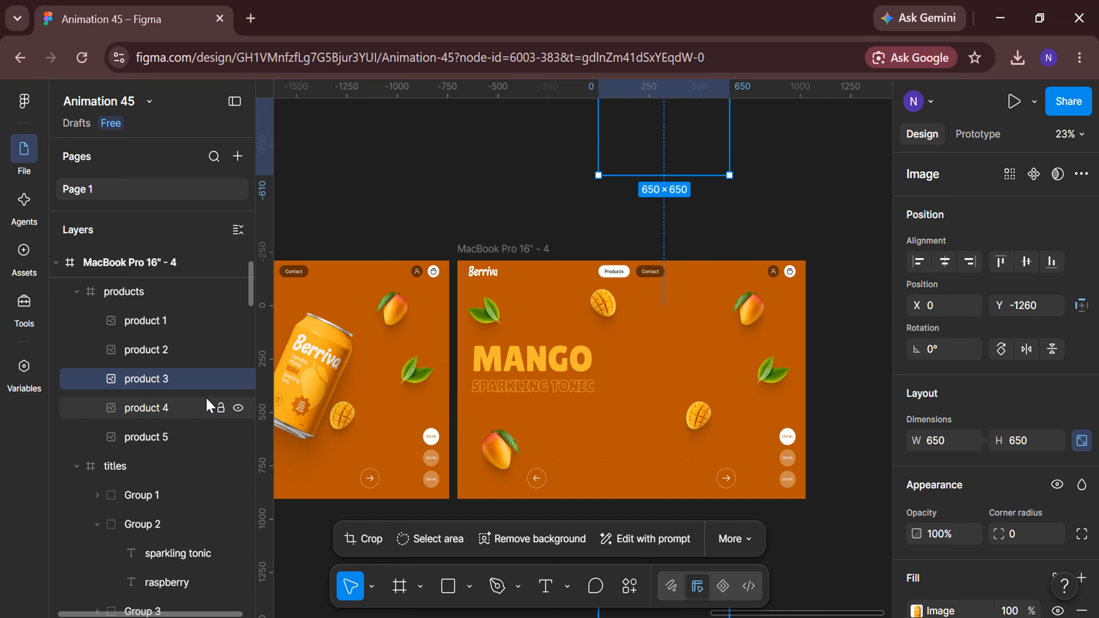
# Align product 4, the lemon lime can, to the top of the products frame and rotate it to -25°.
pyautogui.click(212, 407)
pyautogui.click(1000, 265)
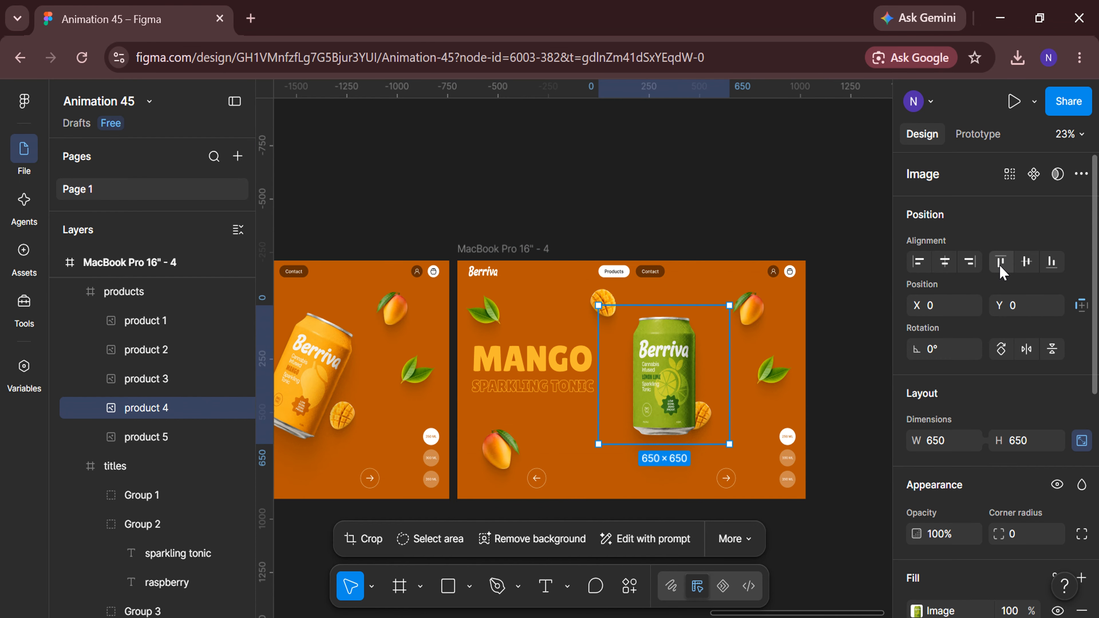
pyautogui.click(953, 351)
pyautogui.write('-25')
pyautogui.press('Return')
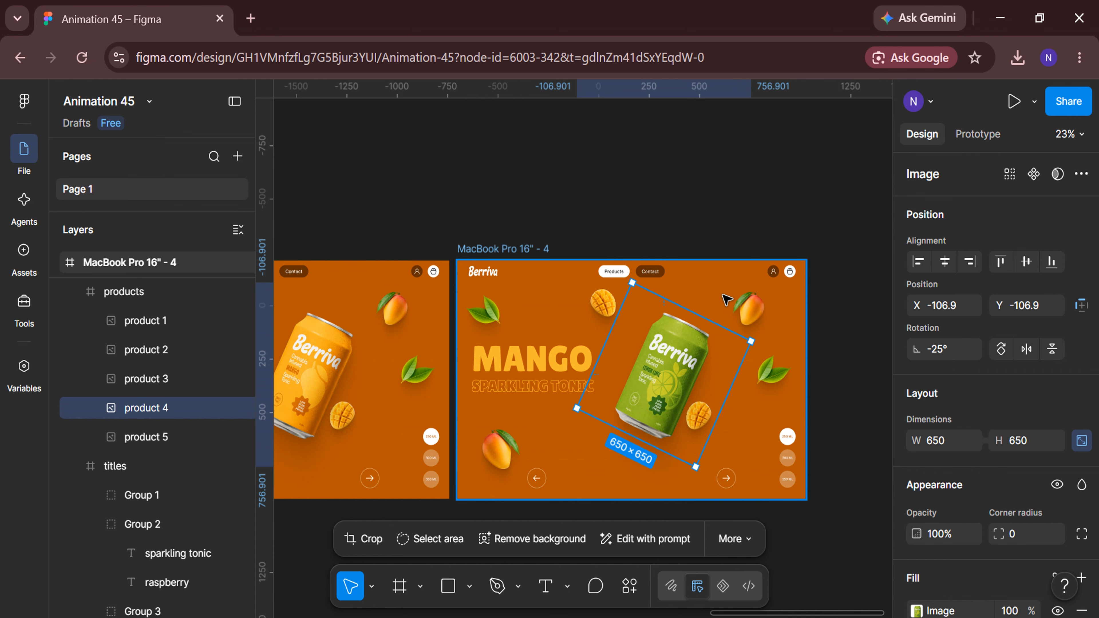
# Swap the mango fruit for lemon lime fruit in MacBook Pro 16" - 4 by setting Frame 3 to Variant2 and Frame 4 to Default.
pyautogui.click(727, 299)
pyautogui.click(125, 506)
pyautogui.click(1036, 263)
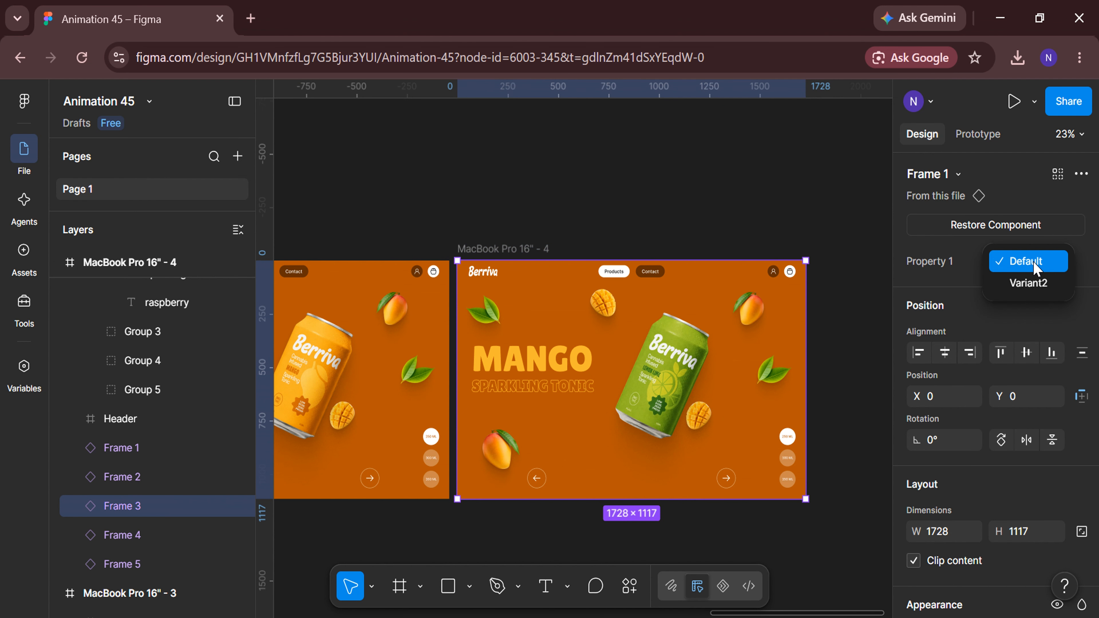
pyautogui.click(1029, 283)
pyautogui.click(156, 535)
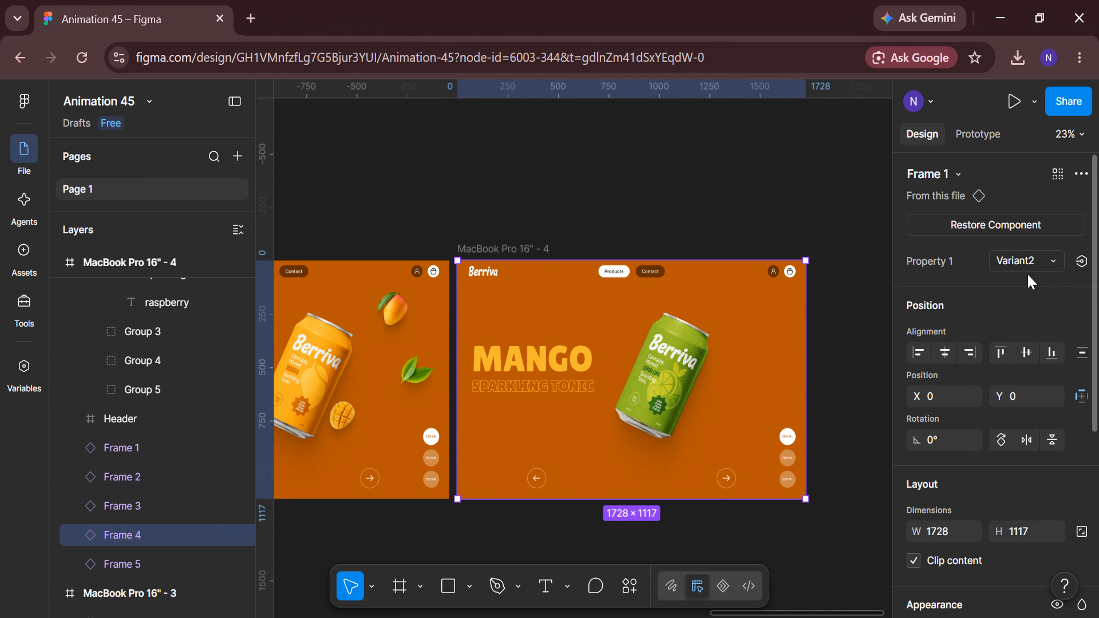
pyautogui.click(1034, 263)
pyautogui.click(1037, 245)
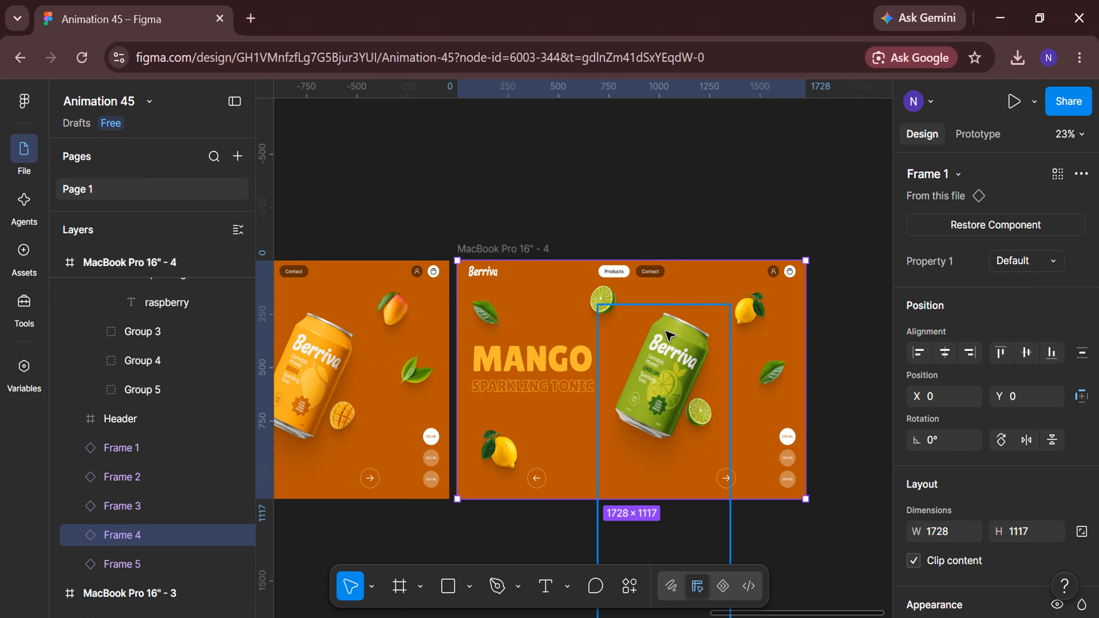
# Move the mango title text in Group 3 straight up out of the titles frame to Y -698.
pyautogui.click(555, 366)
pyautogui.click(555, 366)
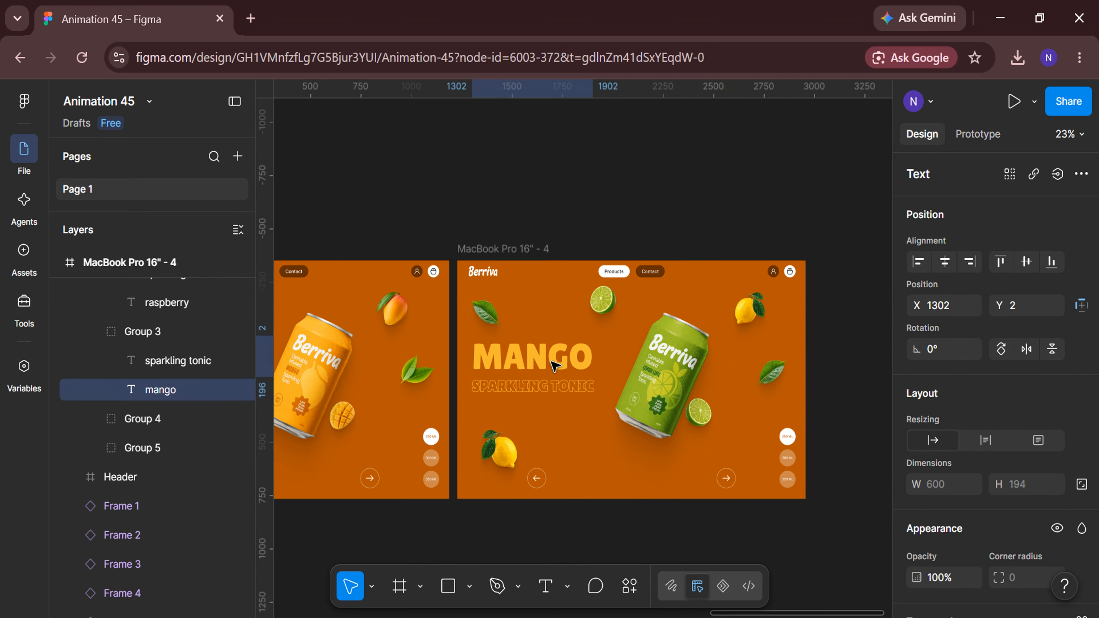
pyautogui.hotkey('shift', 'Up')
pyautogui.hotkey('shift', 'Up')
pyautogui.hotkey('shift', 'Up')
pyautogui.hotkey('shift', 'Up')
pyautogui.hotkey('shift', 'Up')
pyautogui.hotkey('shift', 'Up')
pyautogui.hotkey('shift', 'Up')
pyautogui.hotkey('shift', 'Up')
pyautogui.hotkey('shift', 'Up')
pyautogui.hotkey('shift', 'Up')
pyautogui.hotkey('shift', 'Up')
pyautogui.hotkey('shift', 'Up')
pyautogui.hotkey('shift', 'Up')
pyautogui.hotkey('shift', 'Up')
pyautogui.hotkey('shift', 'Up')
pyautogui.hotkey('shift', 'Up')
pyautogui.hotkey('shift', 'Up')
pyautogui.hotkey('shift', 'Up')
pyautogui.hotkey('shift', 'Up')
pyautogui.hotkey('shift', 'Up')
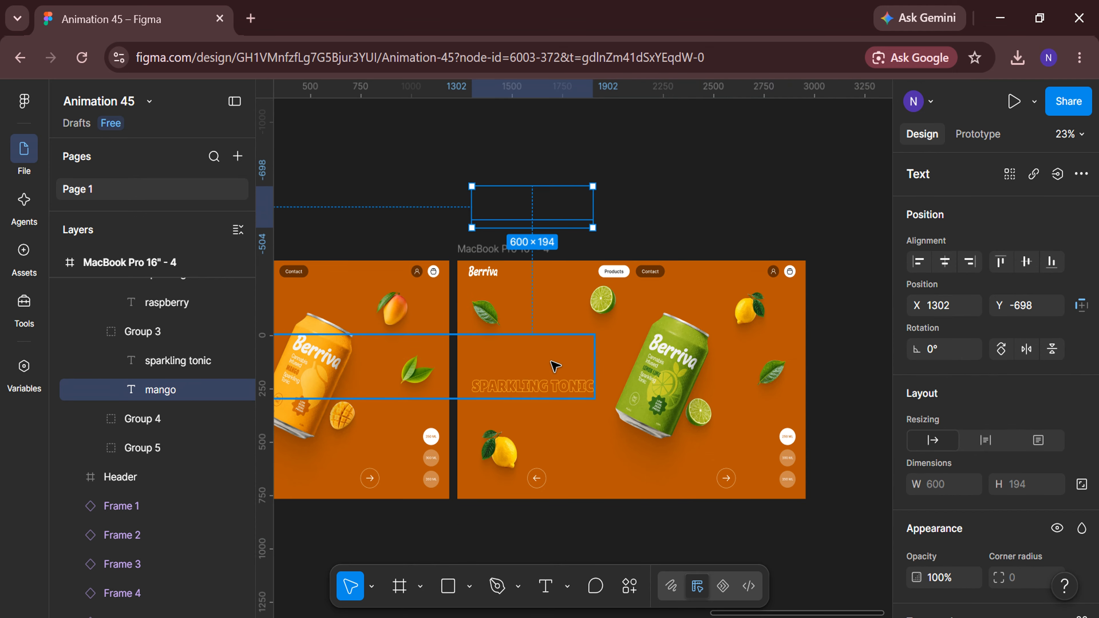
# Move Group 3's sparkling tonic text down to Y 755 and align Group 4, the lemon lime title, to the titles frame's right edge.
pyautogui.click(563, 388)
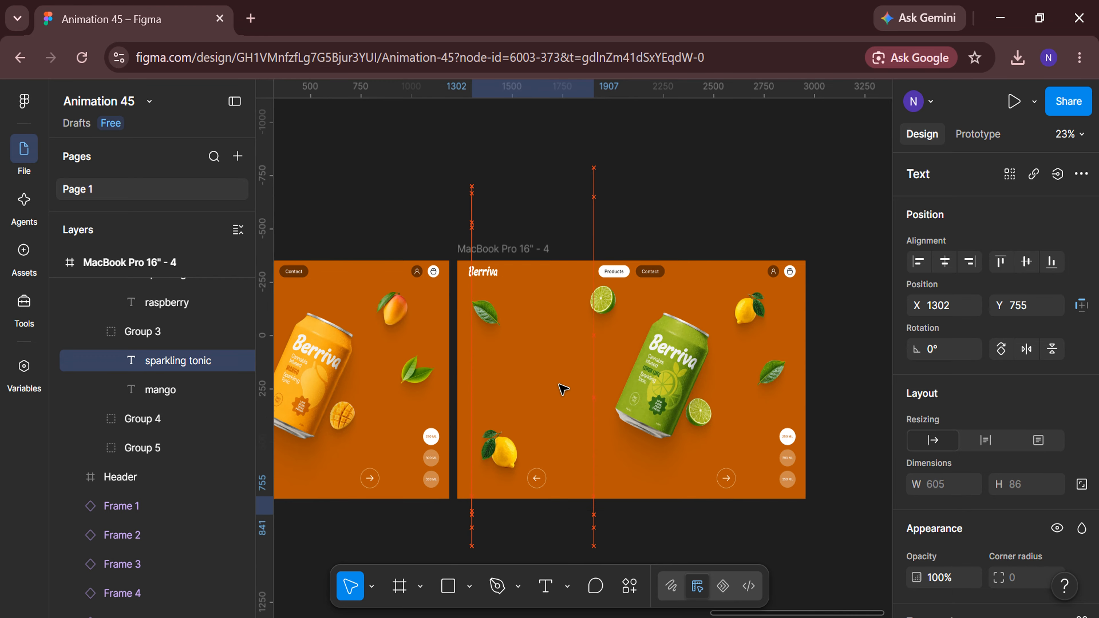
pyautogui.click(216, 420)
pyautogui.click(969, 262)
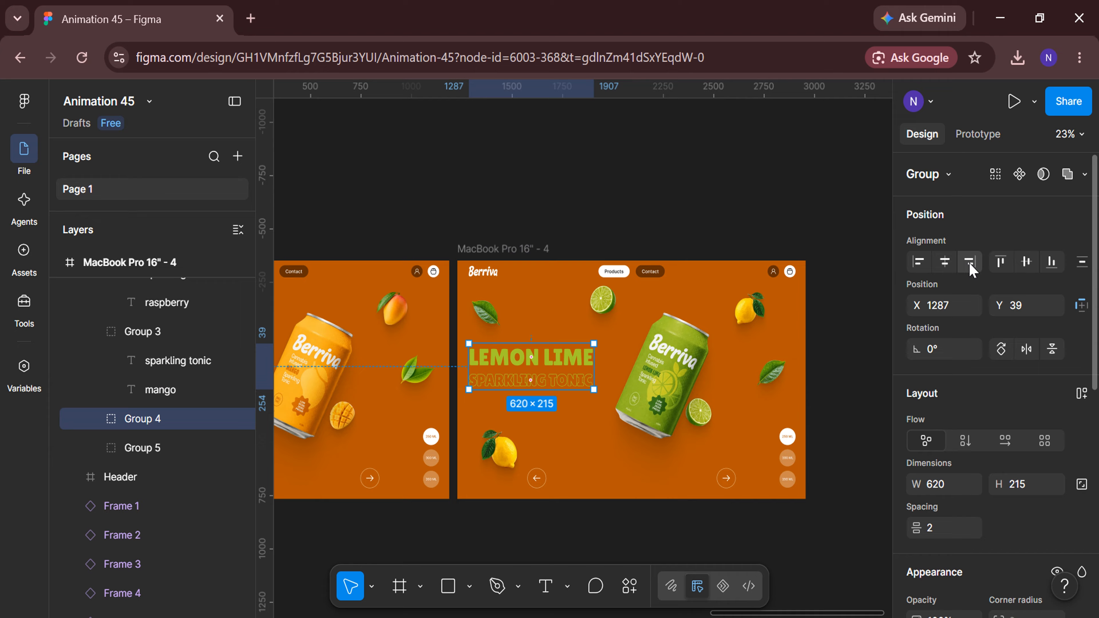
# Change the fill of MacBook Pro 16" - 4 to the dark green 2B5E11 sampled from the color swatches.
pyautogui.click(543, 248)
pyautogui.scroll(-10, 946, 437)
pyautogui.click(917, 322)
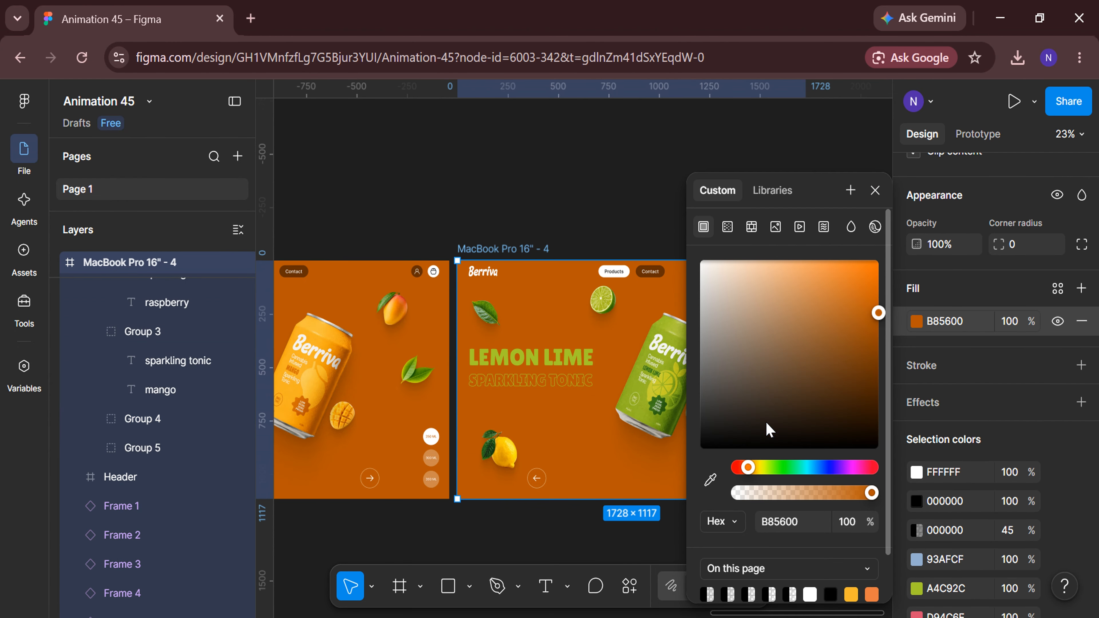
pyautogui.scroll(-4, 625, 547)
pyautogui.hscroll(-10, 517, 544)
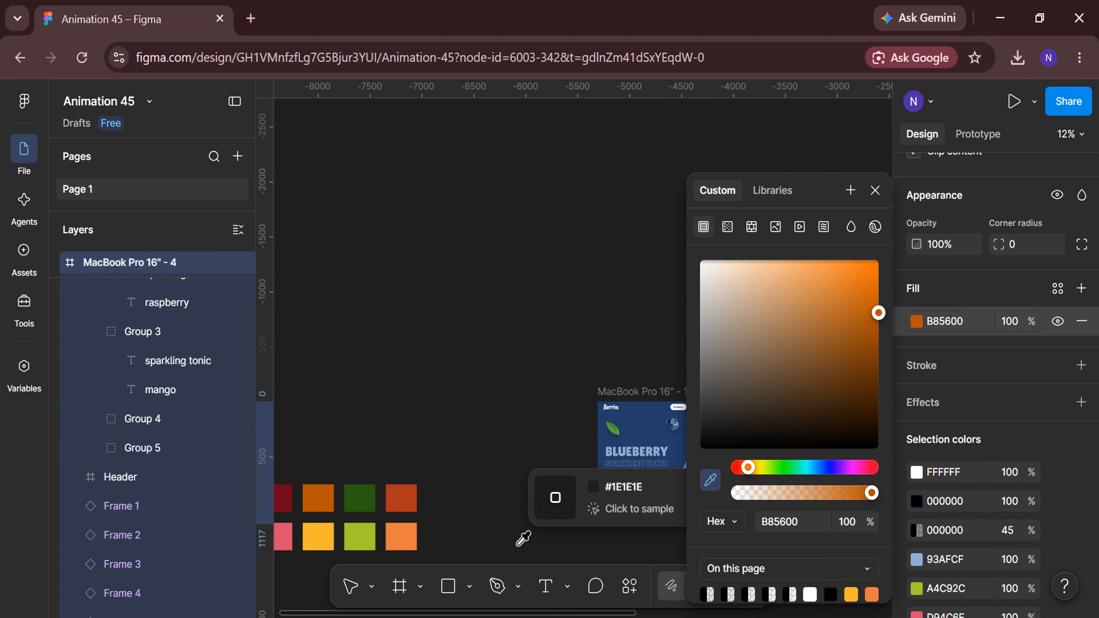
pyautogui.click(370, 493)
pyautogui.click(490, 491)
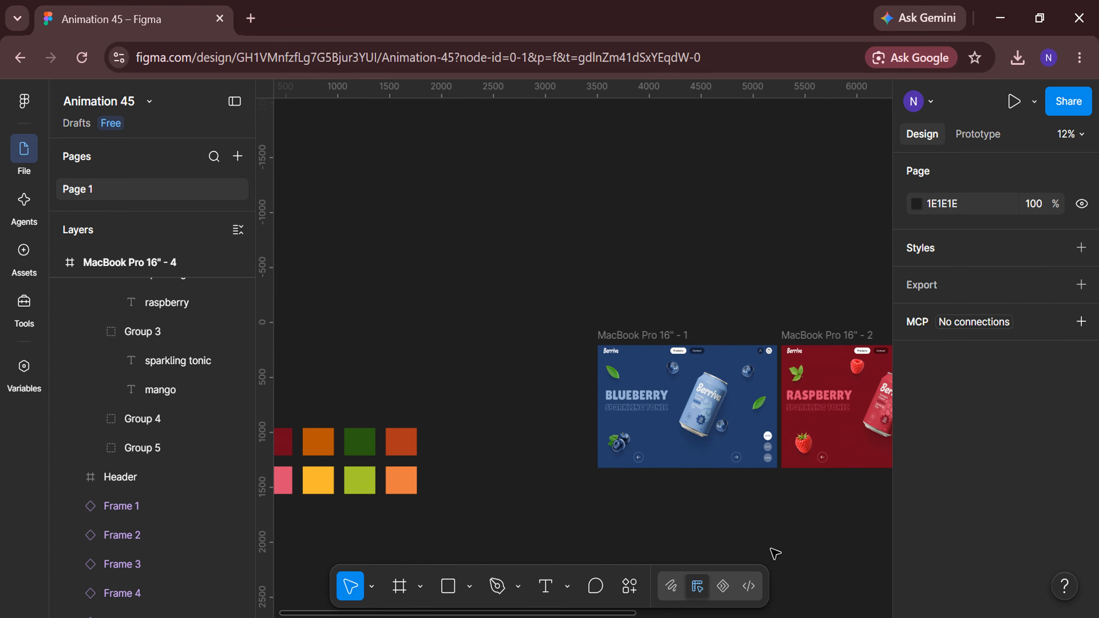
# Duplicate the green lemon lime frame, MacBook Pro 16" - 4.
pyautogui.hscroll(10, 773, 552)
pyautogui.scroll(3, 719, 513)
pyautogui.click(445, 229)
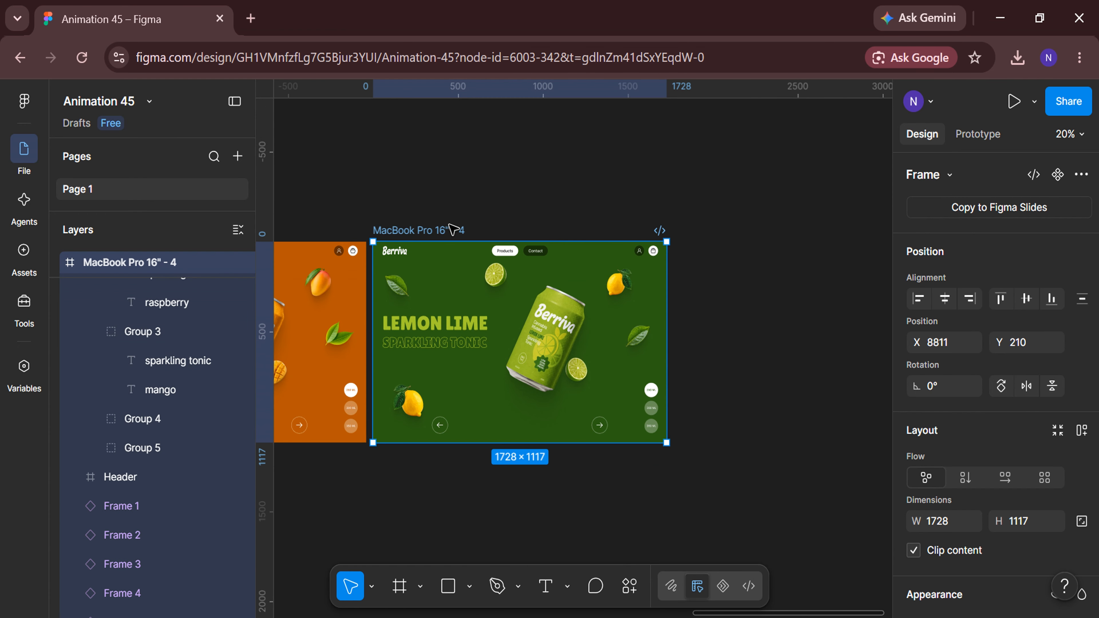
pyautogui.hotkey('ctrl', 'd')
pyautogui.hscroll(5, 644, 484)
# Set the rotation of product 4, the lemon lime can in MacBook Pro 16" - 5, to 0°.
pyautogui.click(635, 347)
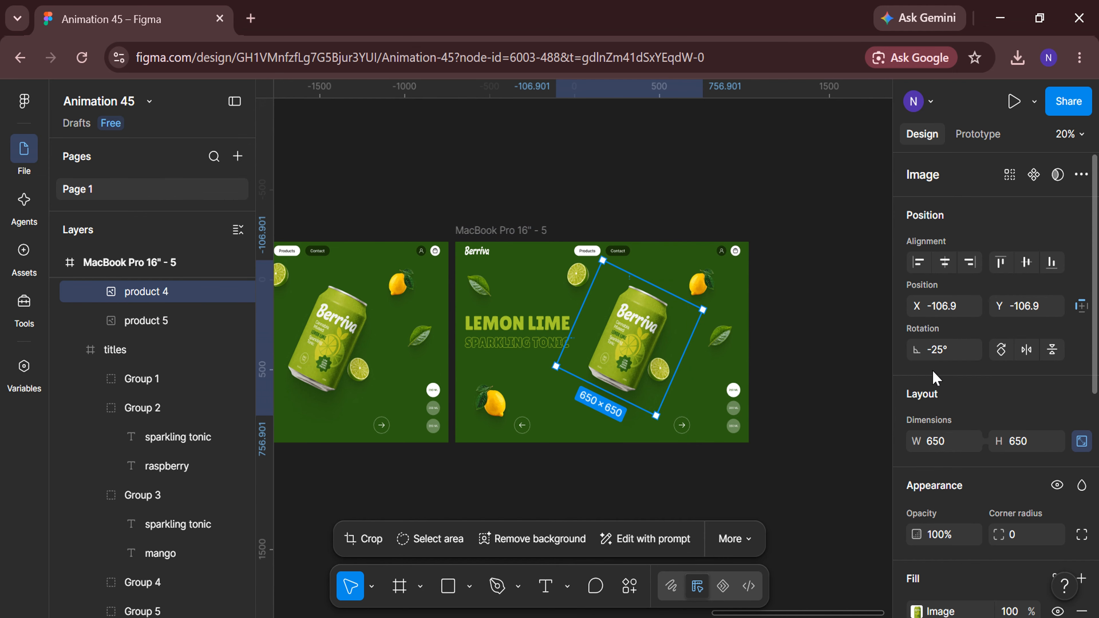
pyautogui.write('0')
pyautogui.press('Return')
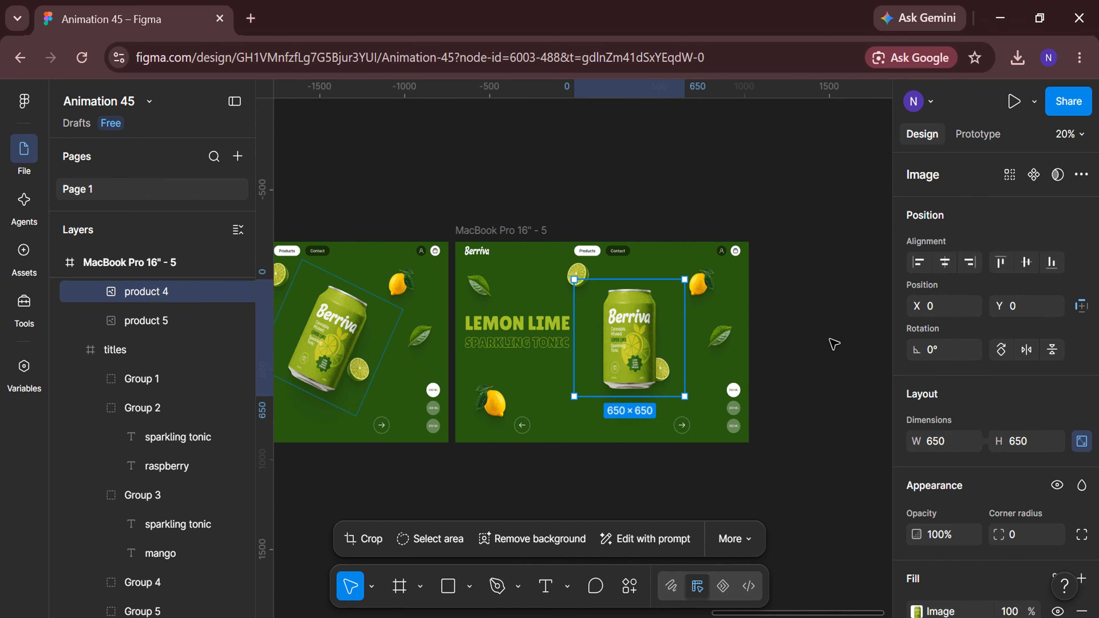
# Move product 4, the lemon lime can in MacBook Pro 16" - 5, straight up out of the frame to Y -1090.
pyautogui.hotkey('shift', 'Up')
pyautogui.hotkey('shift', 'Up')
pyautogui.hotkey('shift', 'Up')
pyautogui.hotkey('shift', 'Up')
pyautogui.hotkey('shift', 'Up')
pyautogui.hotkey('shift', 'Up')
pyautogui.hotkey('shift', 'Up')
pyautogui.hotkey('shift', 'Up')
pyautogui.hotkey('shift', 'Up')
pyautogui.hotkey('shift', 'Up')
pyautogui.hotkey('shift', 'Up')
pyautogui.hotkey('shift', 'Up')
pyautogui.hotkey('shift', 'Up')
pyautogui.hotkey('shift', 'Up')
pyautogui.hotkey('shift', 'Up')
pyautogui.hotkey('shift', 'Up')
pyautogui.hotkey('shift', 'Up')
pyautogui.hotkey('shift', 'Up')
pyautogui.hotkey('shift', 'Up')
pyautogui.hotkey('shift', 'Up')
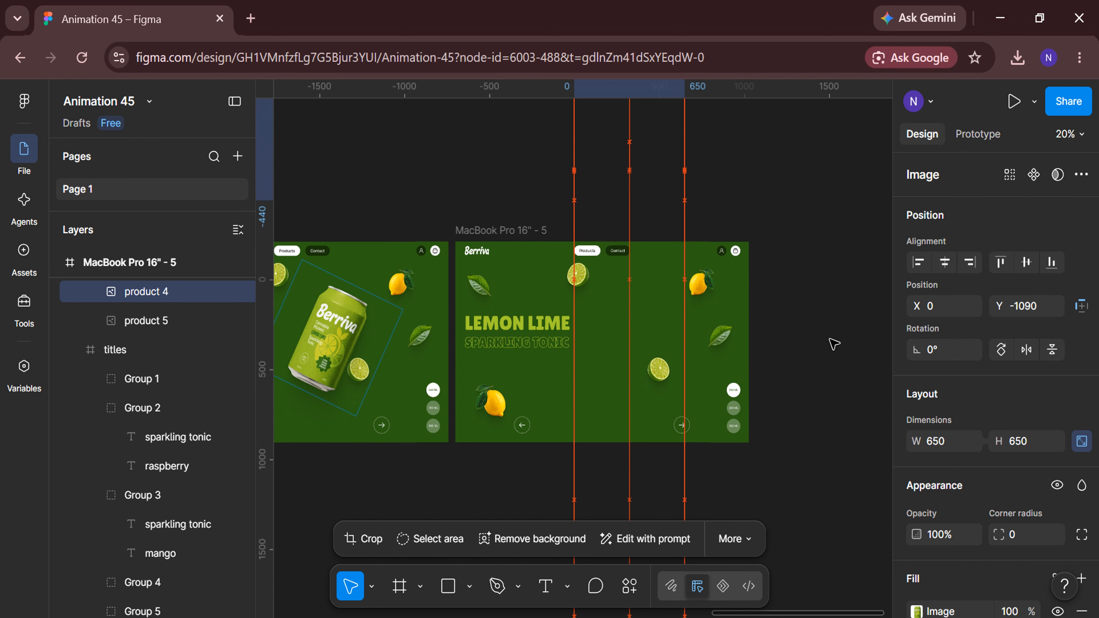
# Align product 5, the peach can, to the top of the products frame and rotate it to -25°.
pyautogui.click(190, 323)
pyautogui.click(1002, 263)
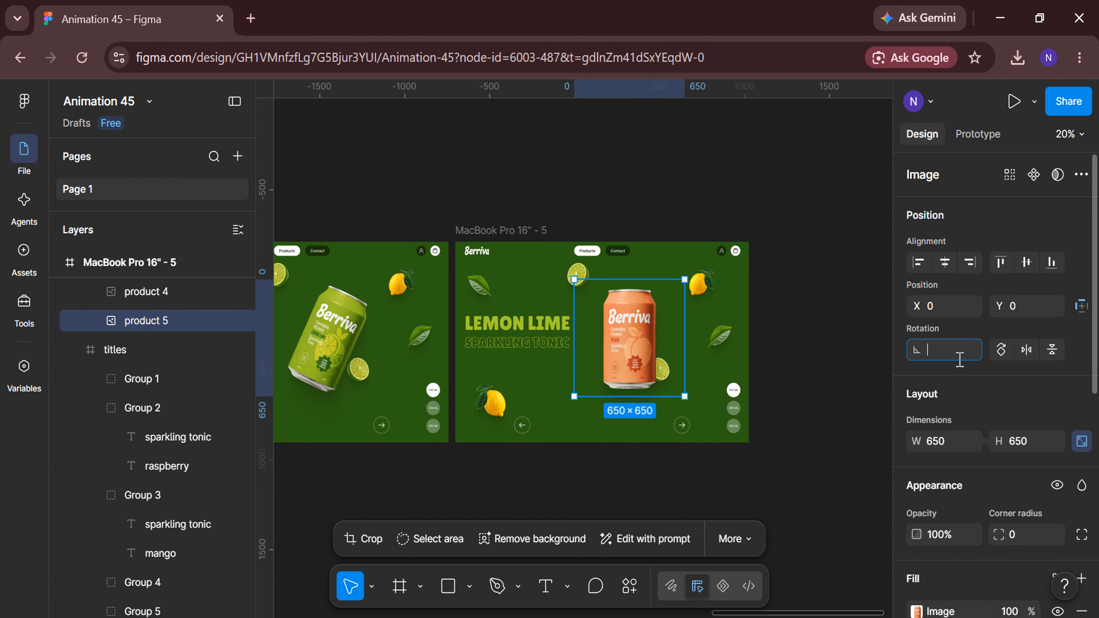
pyautogui.click(960, 359)
pyautogui.write('-25')
pyautogui.press('Return')
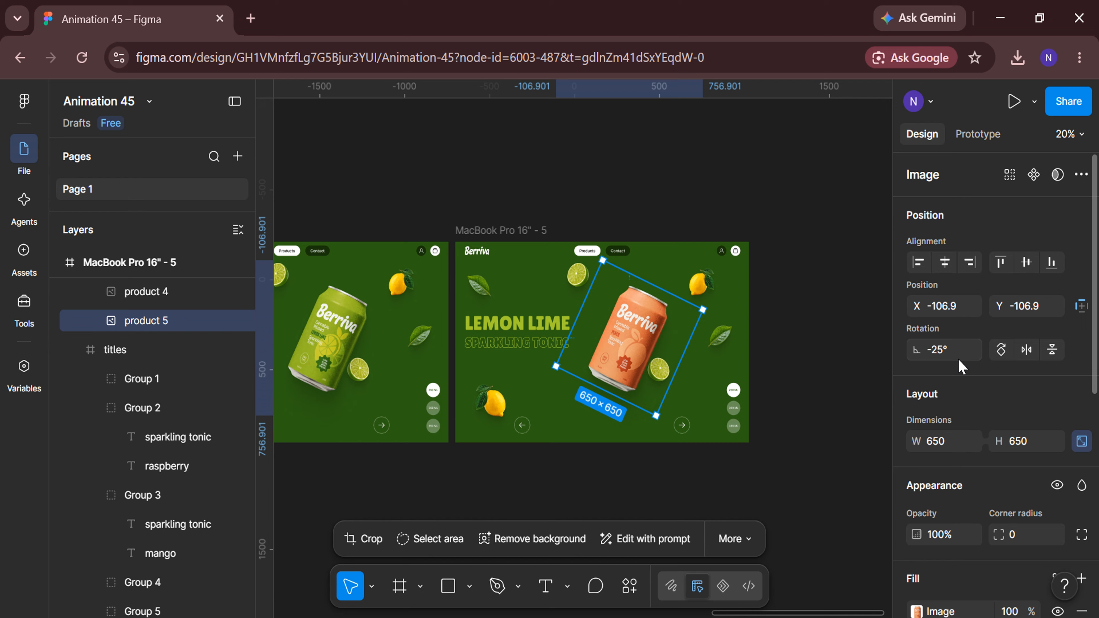
# Swap the lemon lime fruit for peaches in MacBook Pro 16" - 5 by setting Frame 4 to Variant2 and Frame 5 to Default.
pyautogui.doubleClick(674, 268)
pyautogui.click(167, 537)
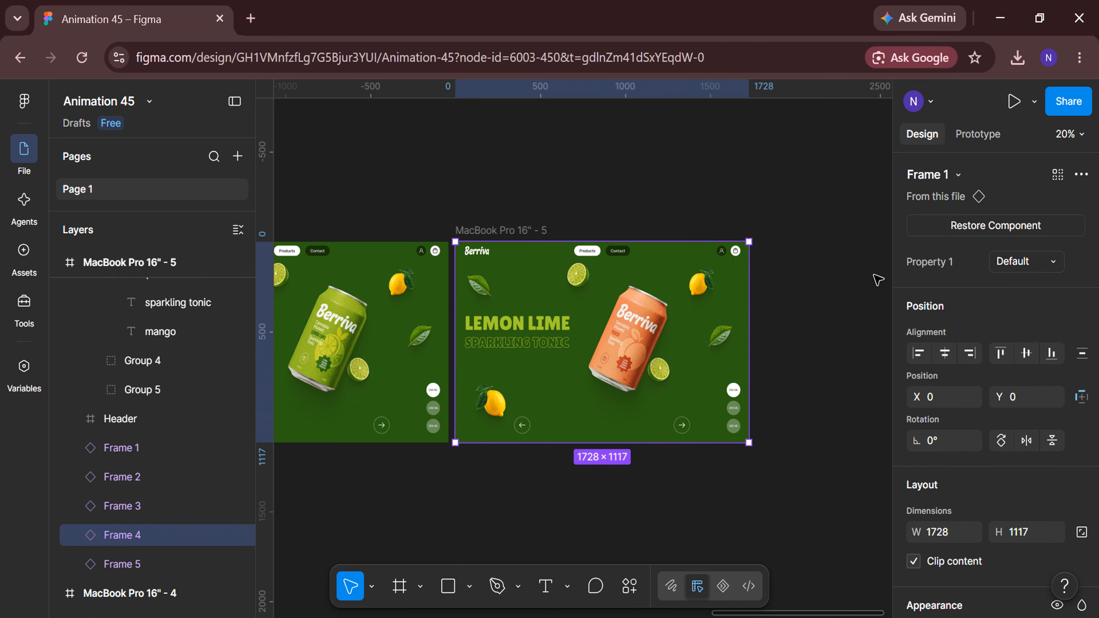
pyautogui.click(1060, 263)
pyautogui.click(1048, 285)
pyautogui.click(167, 563)
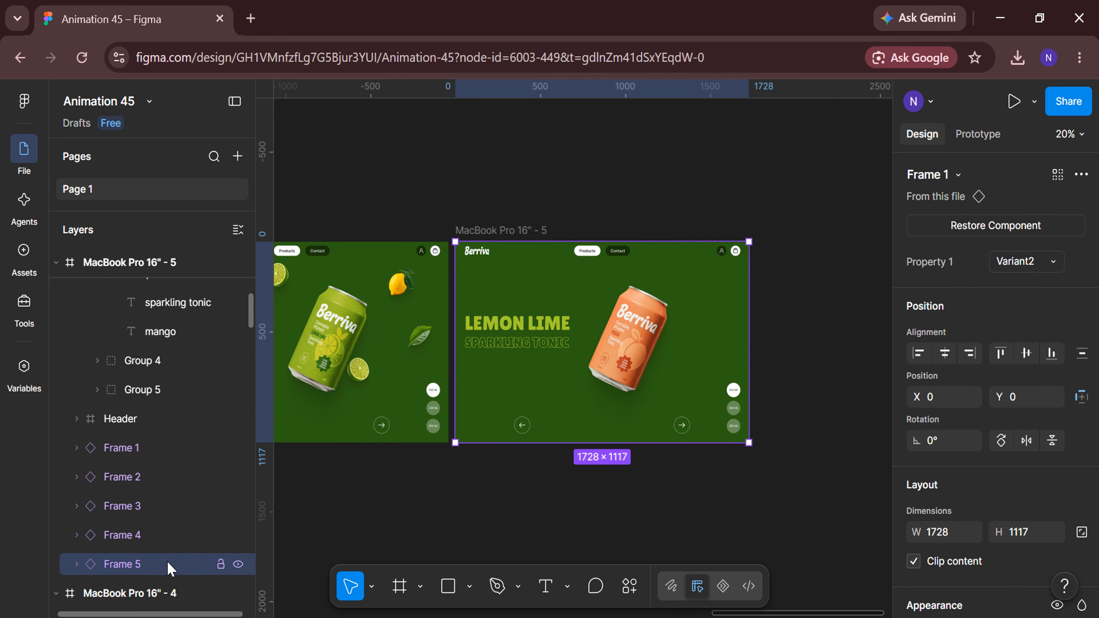
pyautogui.click(1035, 264)
pyautogui.click(1034, 243)
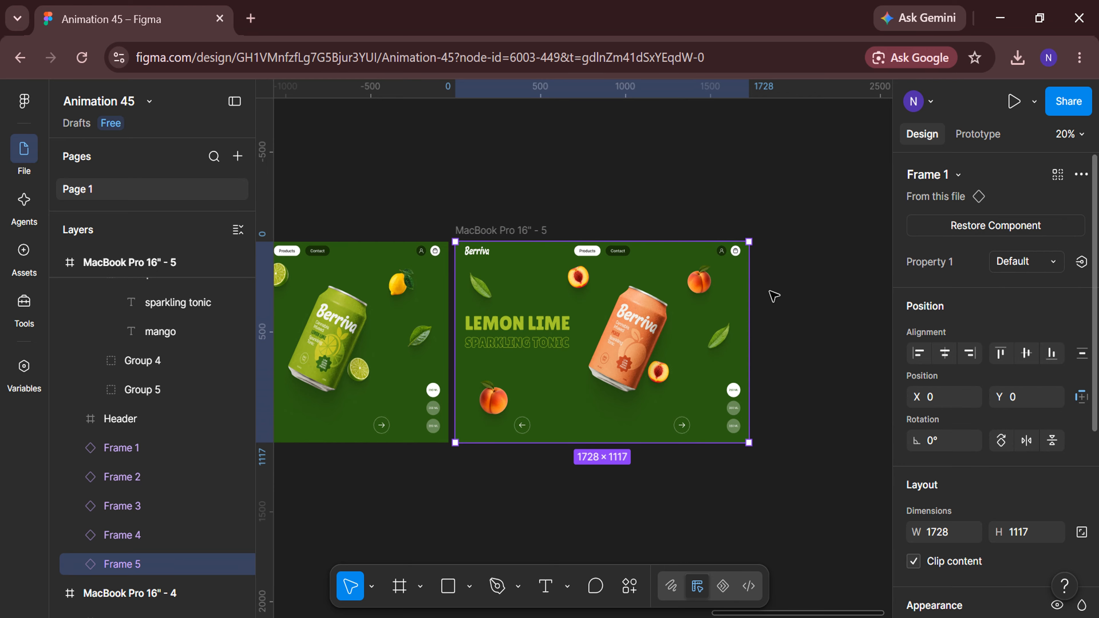
# Move the lemon lime title text in Group 4 of MacBook Pro 16" - 5 straight up out of the titles frame to Y -771.
pyautogui.scroll(3, 539, 331)
pyautogui.click(549, 321)
pyautogui.doubleClick(549, 322)
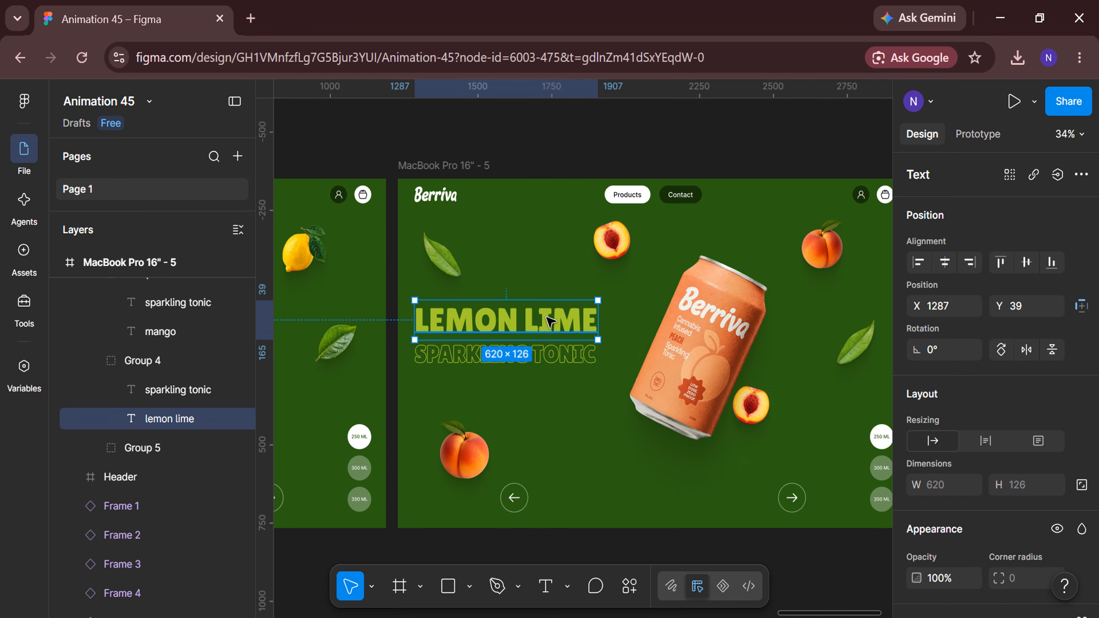
pyautogui.hotkey('shift', 'Up')
pyautogui.hotkey('shift', 'Up')
pyautogui.hotkey('shift', 'Up')
pyautogui.hotkey('shift', 'Up')
pyautogui.hotkey('shift', 'Up')
pyautogui.hotkey('shift', 'Up')
pyautogui.hotkey('shift', 'Up')
pyautogui.hotkey('shift', 'Up')
pyautogui.hotkey('shift', 'Up')
pyautogui.hotkey('shift', 'Up')
pyautogui.hotkey('shift', 'Up')
pyautogui.hotkey('shift', 'Up')
pyautogui.hotkey('shift', 'Up')
pyautogui.hotkey('shift', 'Up')
pyautogui.hotkey('shift', 'Up')
pyautogui.hotkey('shift', 'Up')
pyautogui.hotkey('shift', 'Up')
pyautogui.hotkey('shift', 'Up')
pyautogui.hotkey('shift', 'Up')
pyautogui.hotkey('shift', 'Up')
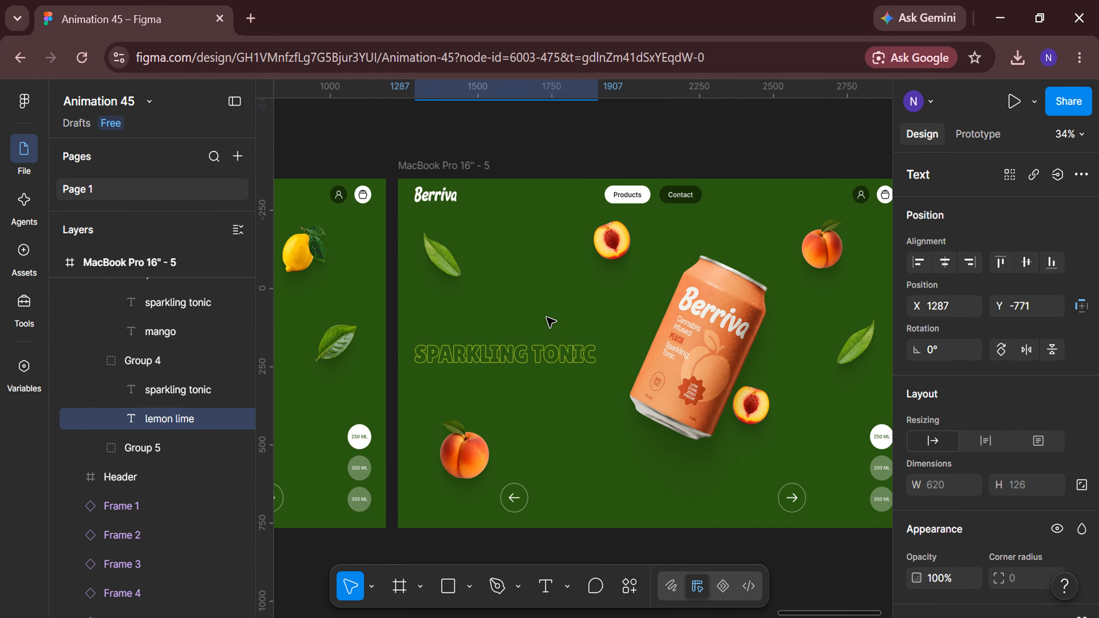
# Move Group 4's sparkling tonic text in MacBook Pro 16" - 5 straight down out of the titles frame to Y 1007.
pyautogui.scroll(-2, 551, 321)
pyautogui.click(550, 320)
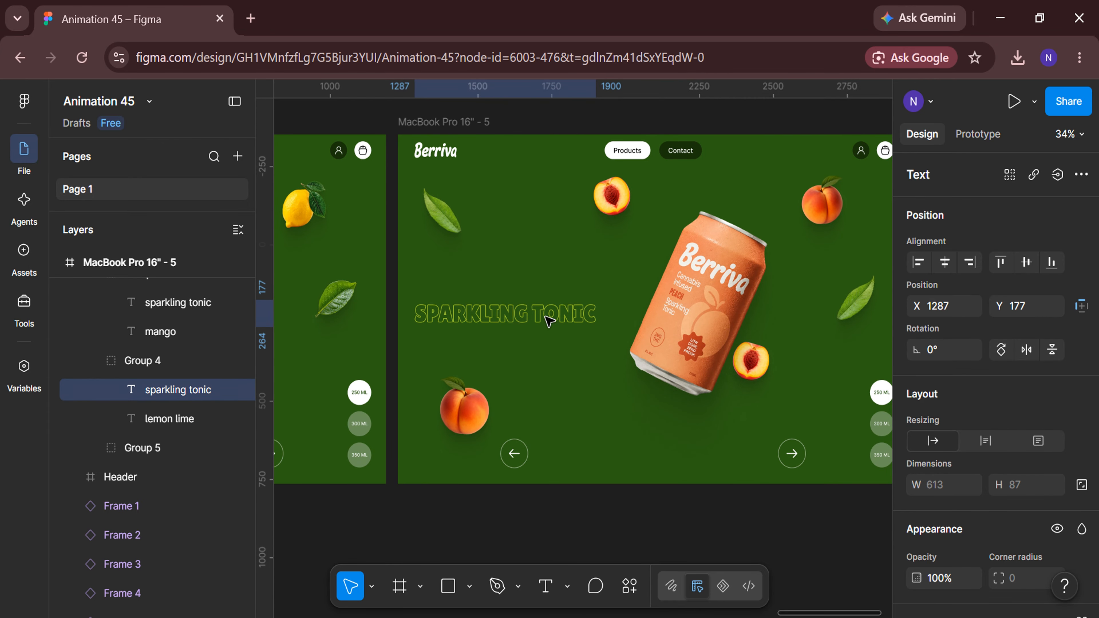
pyautogui.hotkey('shift', 'Down')
pyautogui.hotkey('shift', 'Down')
pyautogui.hotkey('shift', 'Down')
pyautogui.hotkey('shift', 'Down')
pyautogui.hotkey('shift', 'Down')
pyautogui.hotkey('shift', 'Down')
pyautogui.hotkey('shift', 'Down')
pyautogui.hotkey('shift', 'Down')
pyautogui.hotkey('shift', 'Down')
pyautogui.hotkey('shift', 'Down')
pyautogui.hotkey('shift', 'Down')
pyautogui.hotkey('shift', 'Down')
pyautogui.hotkey('shift', 'Down')
pyautogui.hotkey('shift', 'Down')
pyautogui.hotkey('shift', 'Down')
pyautogui.hotkey('shift', 'Down')
pyautogui.hotkey('shift', 'Down')
pyautogui.hotkey('shift', 'Down')
pyautogui.hotkey('shift', 'Down')
pyautogui.hotkey('shift', 'Down')
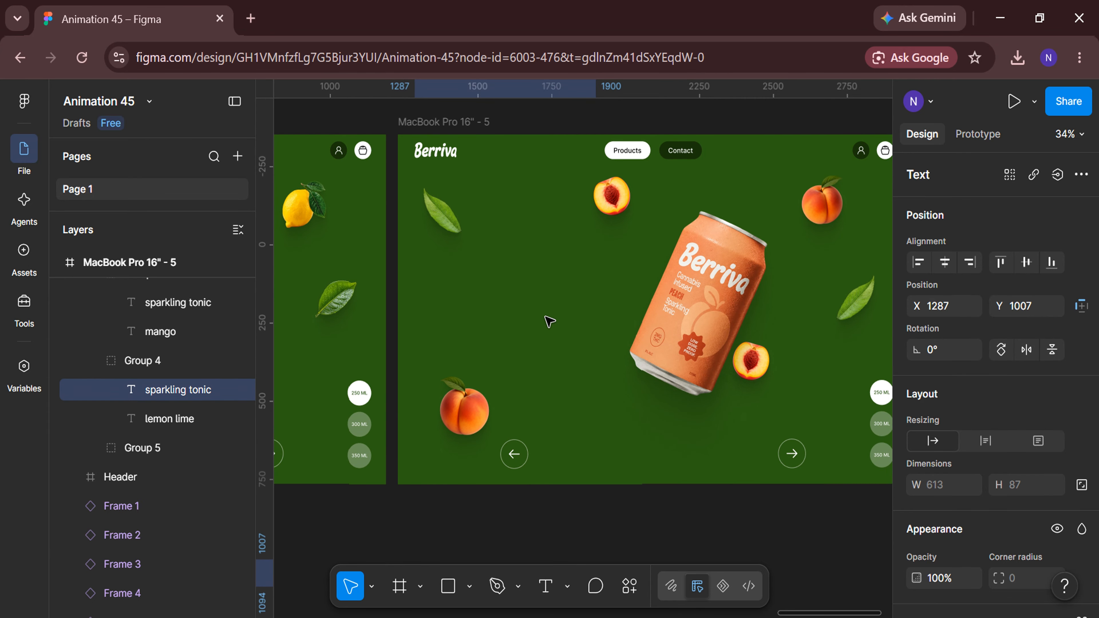
# Align Group 5, the peach title, to the right edge of the titles frame.
pyautogui.click(175, 450)
pyautogui.click(969, 266)
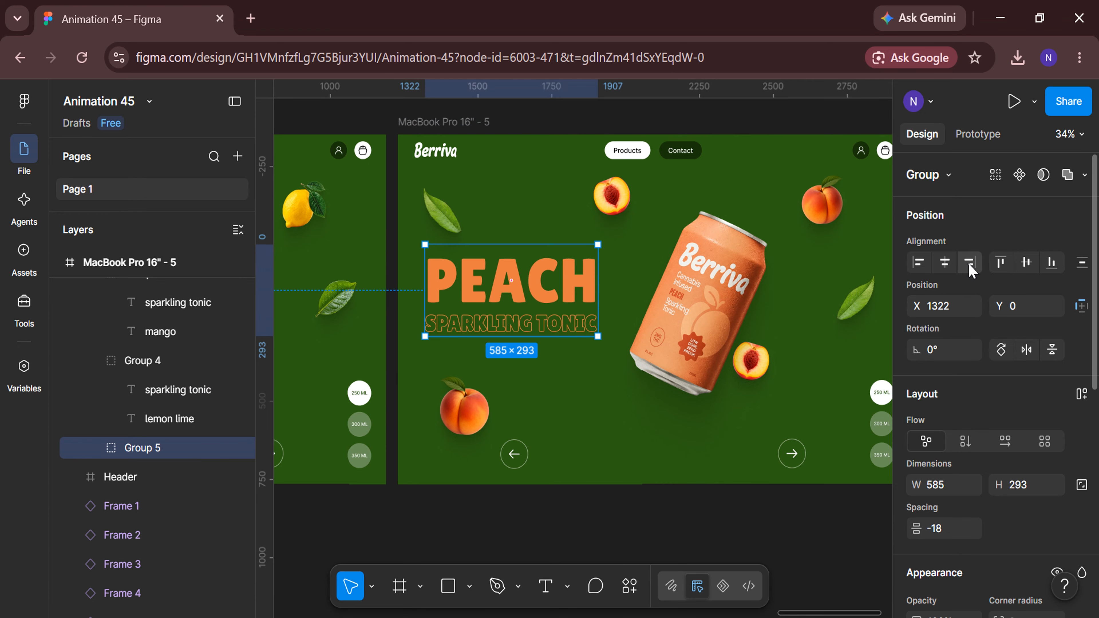
pyautogui.click(687, 512)
# Set the fill of the MacBook Pro 16" - 5 frame to the dark orange-red sampled from the upper peach swatch.
pyautogui.scroll(-2, 687, 512)
pyautogui.click(588, 276)
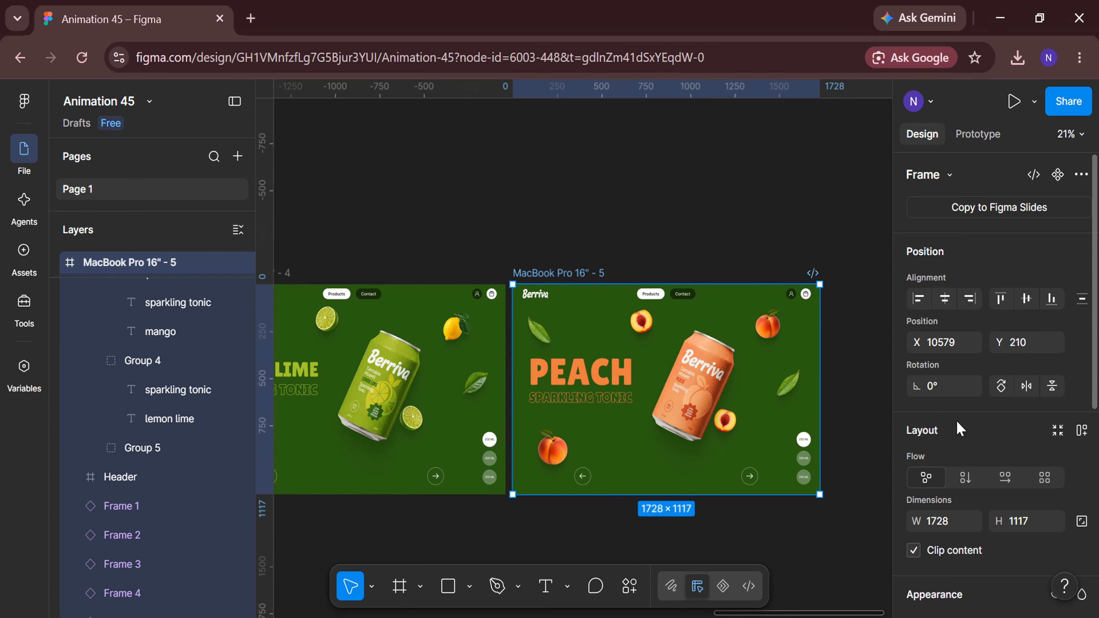
pyautogui.scroll(-5, 960, 428)
pyautogui.click(915, 384)
pyautogui.click(711, 479)
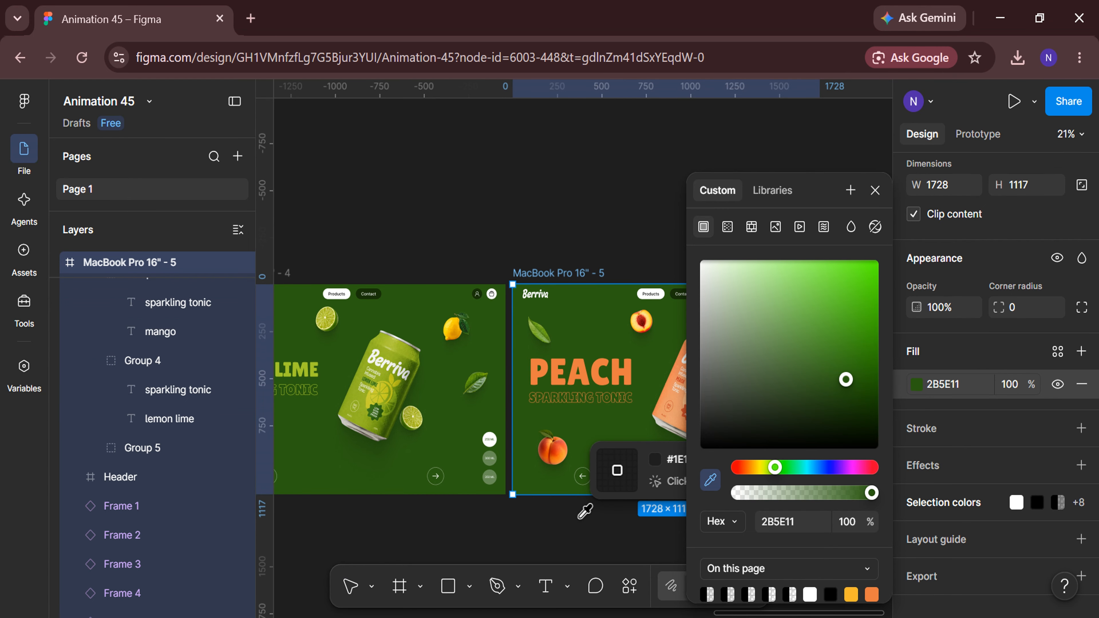
pyautogui.scroll(-2, 579, 519)
pyautogui.hscroll(-20, 488, 537)
pyautogui.scroll(-1, 489, 536)
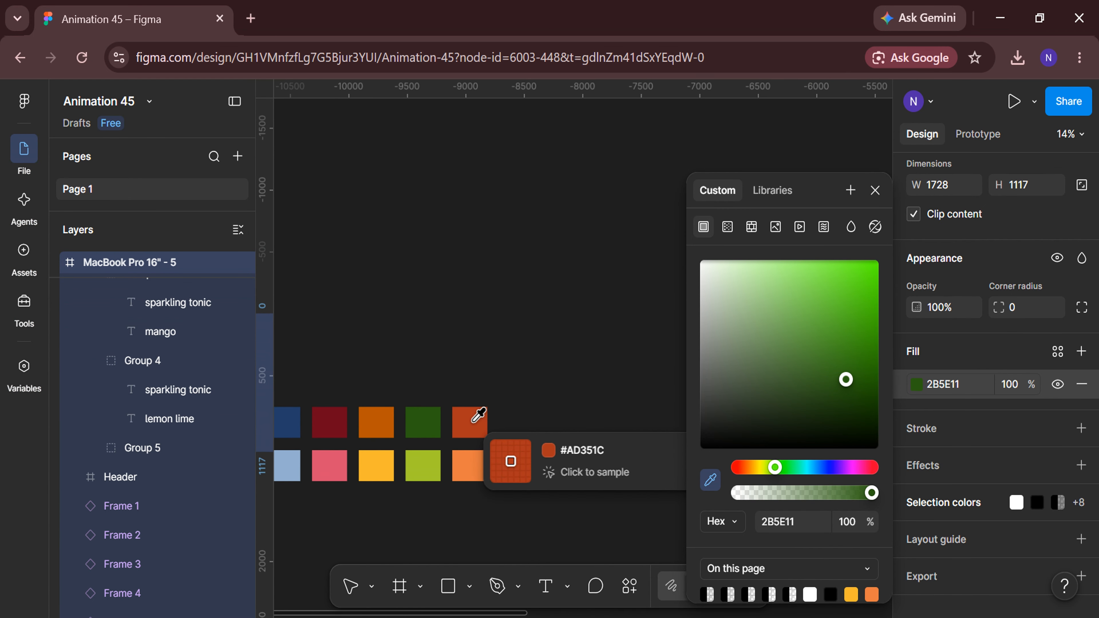
pyautogui.click(478, 417)
pyautogui.click(574, 456)
# Collapse all expanded layers in the layer list.
pyautogui.hscroll(10, 664, 515)
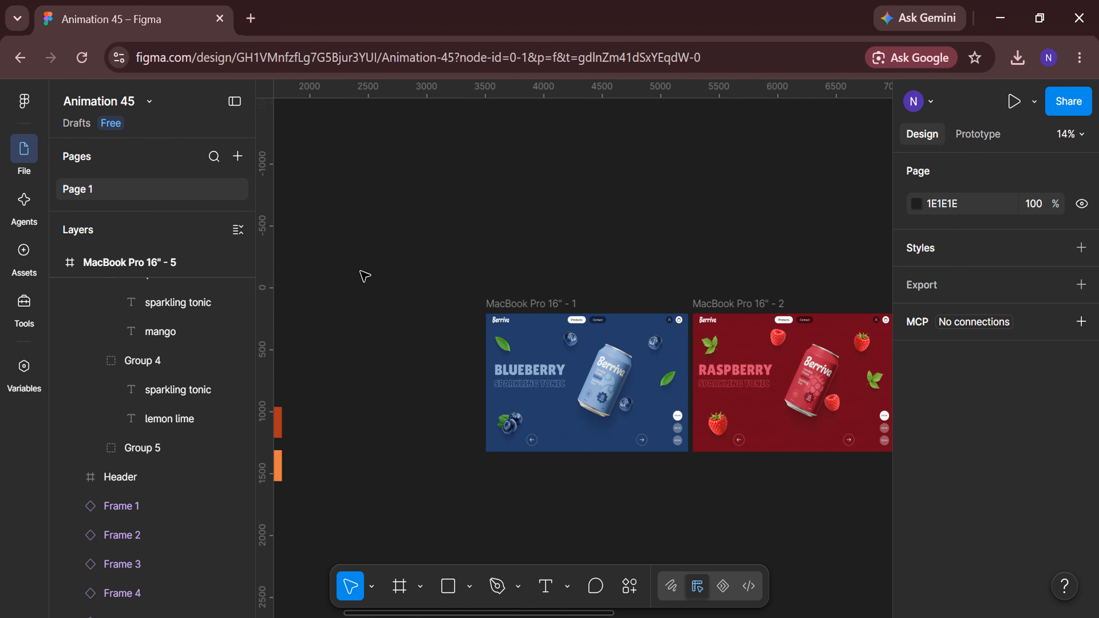
pyautogui.click(237, 231)
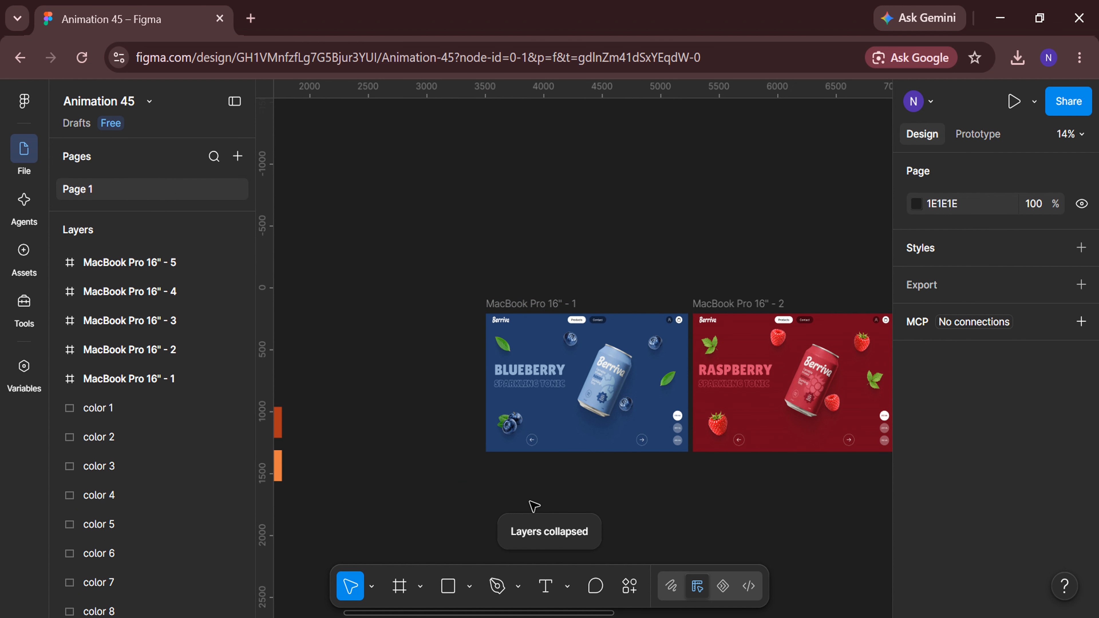
pyautogui.hscroll(15, 534, 505)
pyautogui.hscroll(-8, 534, 505)
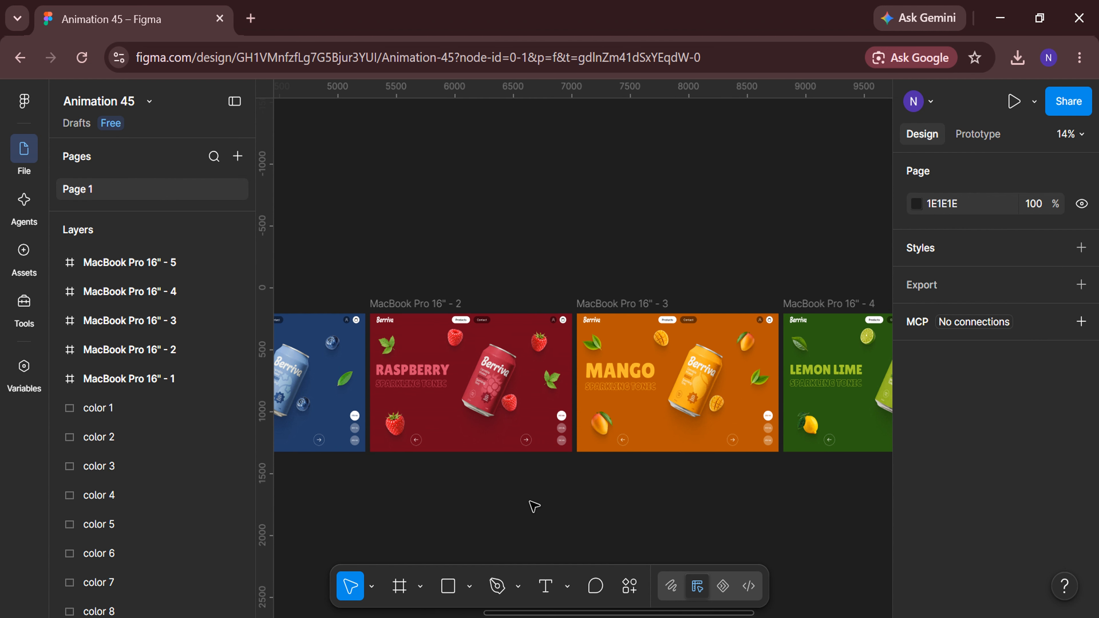
# Link the forward arrow in MacBook Pro 16" - 1 to MacBook Pro 16" - 2 on click, using Smart animate.
pyautogui.hscroll(-5, 534, 506)
pyautogui.keyDown('ctrl'); pyautogui.scroll(3, 535, 506); pyautogui.keyUp('ctrl')
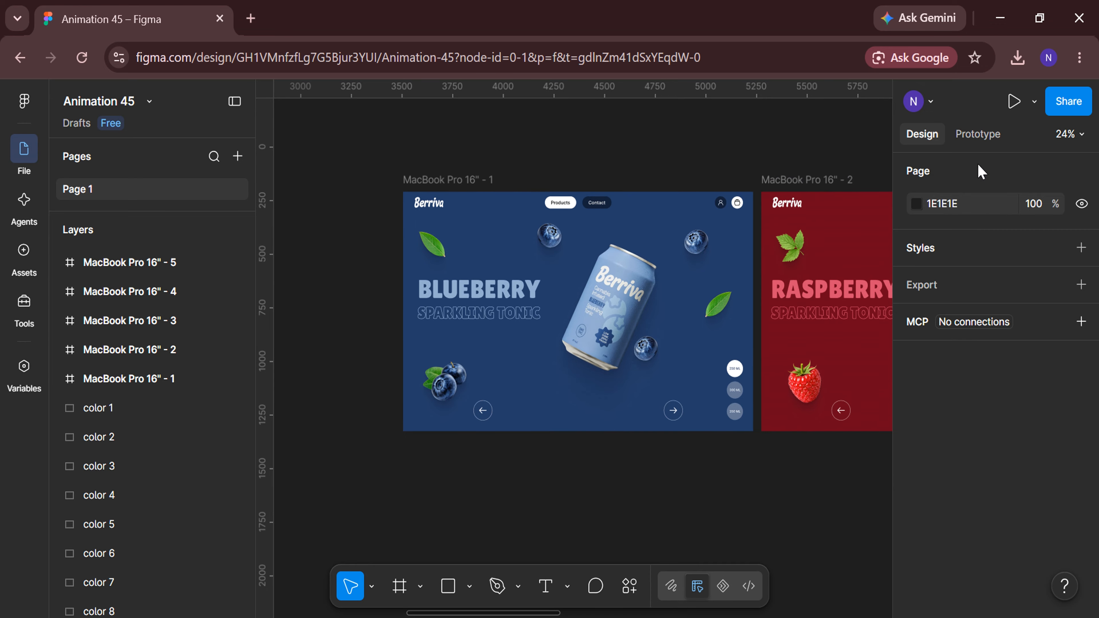
pyautogui.click(978, 134)
pyautogui.hscroll(3, 768, 455)
pyautogui.click(537, 411)
pyautogui.moveTo(547, 410); pyautogui.dragTo(692, 365)
pyautogui.scroll(-3, 763, 461)
pyautogui.click(701, 390)
pyautogui.click(701, 432)
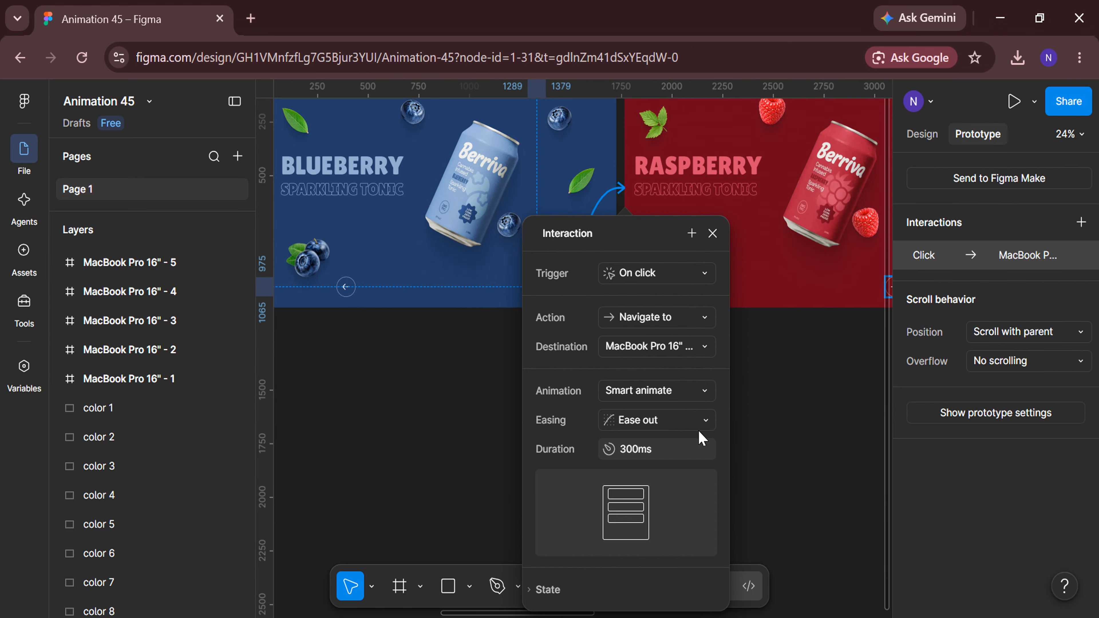
# Set the blueberry forward arrow's transition to Gentle easing with a duration of 1500 ms.
pyautogui.click(704, 422)
pyautogui.scroll(-3, 724, 510)
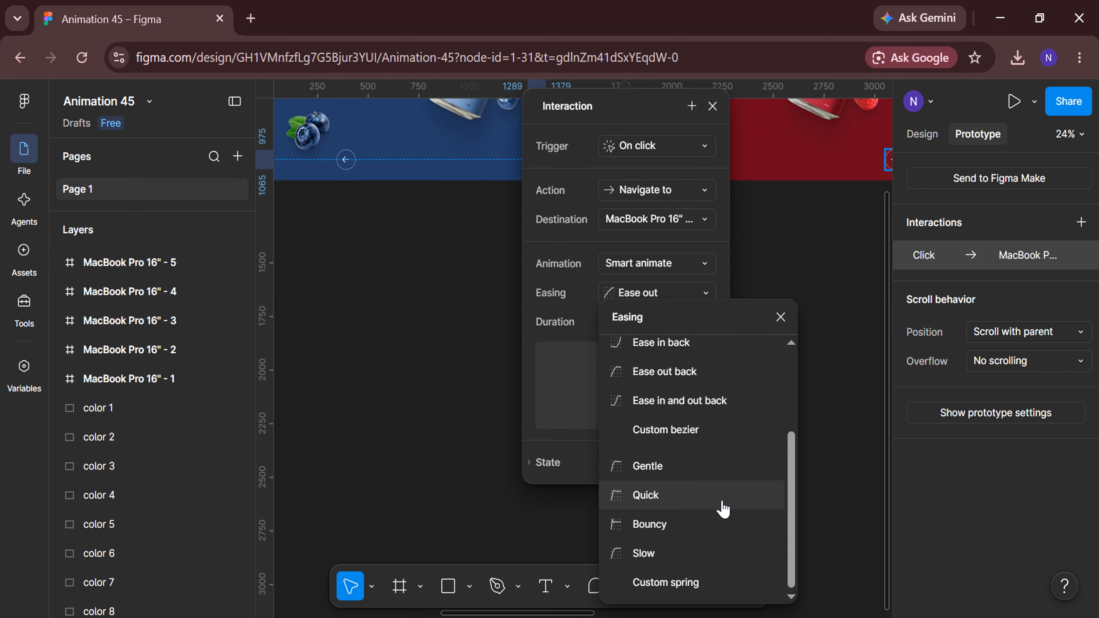
pyautogui.click(711, 464)
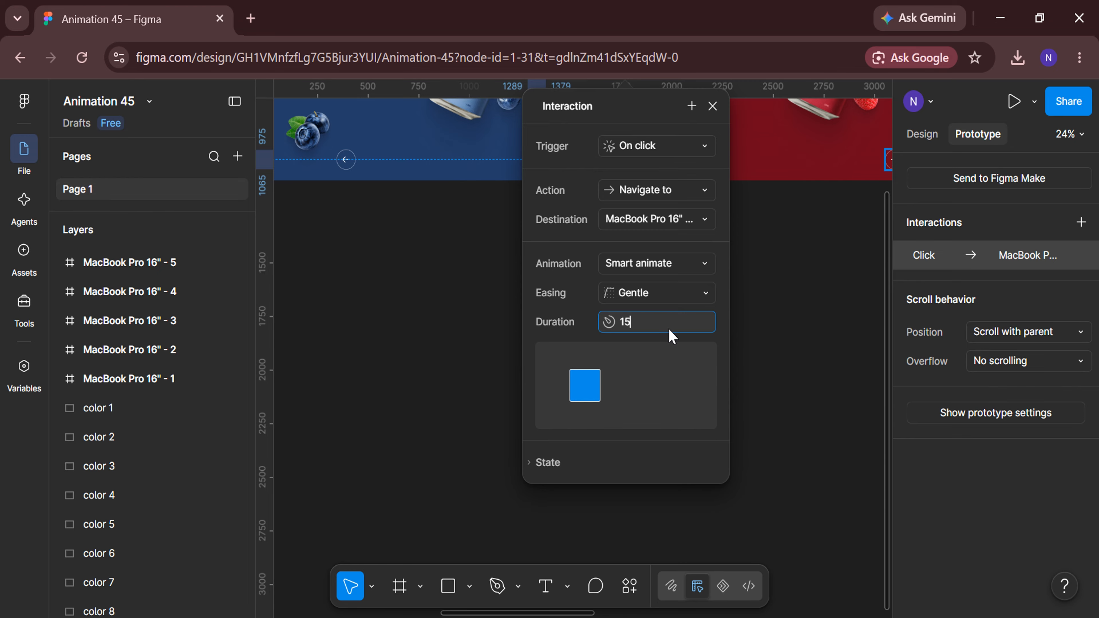
pyautogui.scroll(5, 768, 302)
pyautogui.click(713, 275)
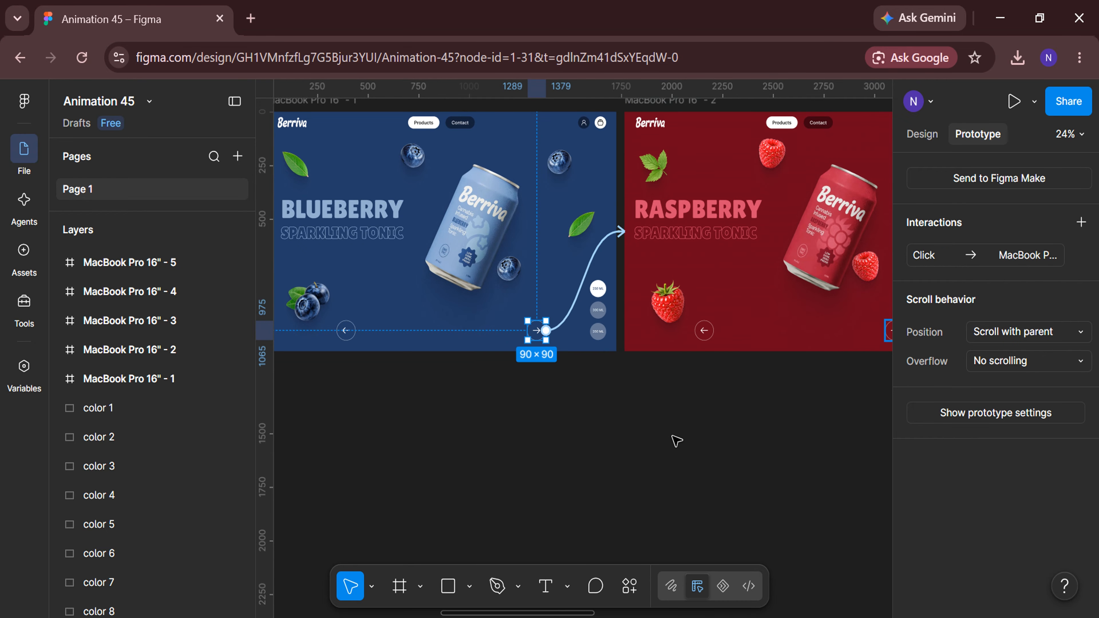
pyautogui.click(675, 441)
# Link the forward arrows in the raspberry, mango and lemon lime frames each to the following flavor frame, on click.
pyautogui.hscroll(3, 675, 440)
pyautogui.hscroll(2, 677, 441)
pyautogui.click(546, 330)
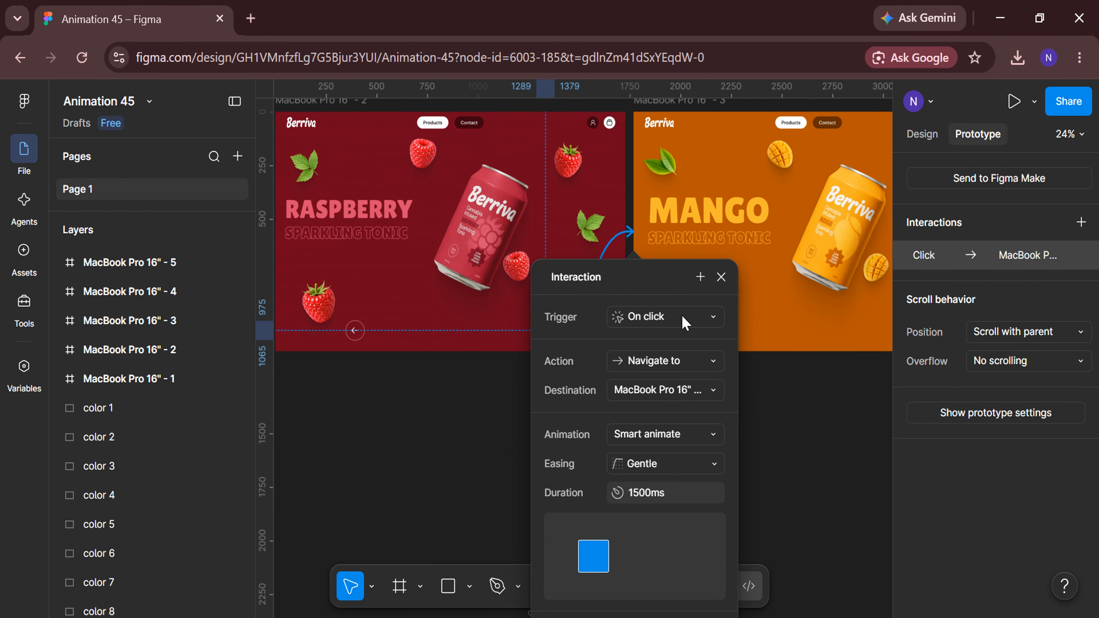
pyautogui.click(792, 430)
pyautogui.hscroll(3, 792, 430)
pyautogui.click(546, 330)
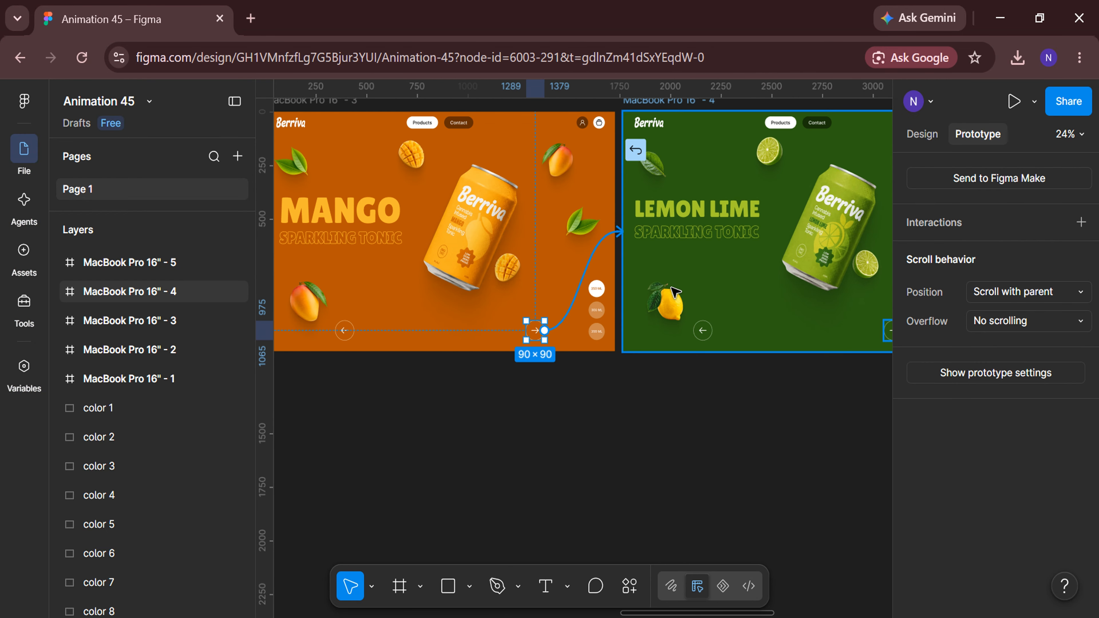
pyautogui.click(814, 442)
pyautogui.hscroll(3, 814, 441)
pyautogui.click(529, 330)
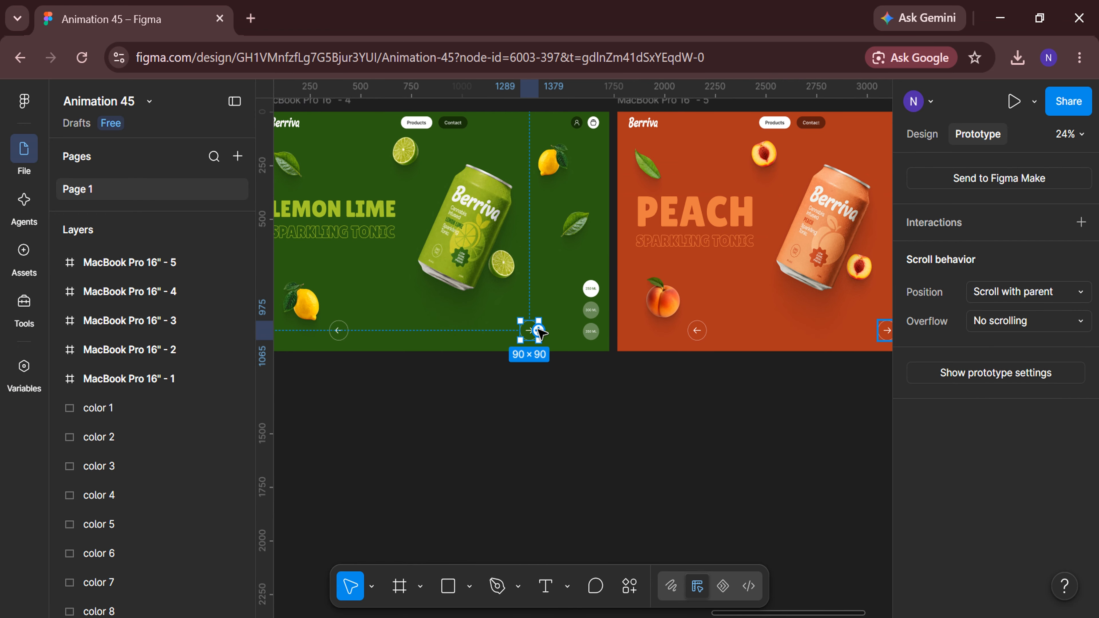
pyautogui.click(801, 433)
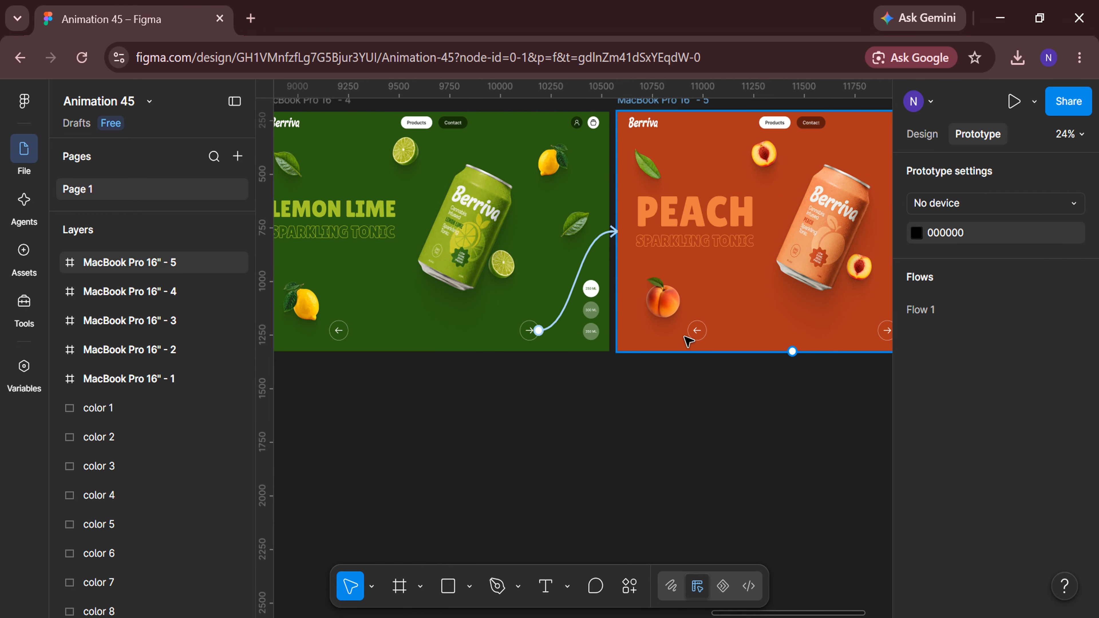
# Link the back arrows in MacBook Pro 16" - 5 and MacBook Pro 16" - 4 each to the preceding flavor frame.
pyautogui.click(697, 331)
pyautogui.moveTo(706, 330); pyautogui.dragTo(535, 304)
pyautogui.click(484, 418)
pyautogui.hscroll(-3, 485, 418)
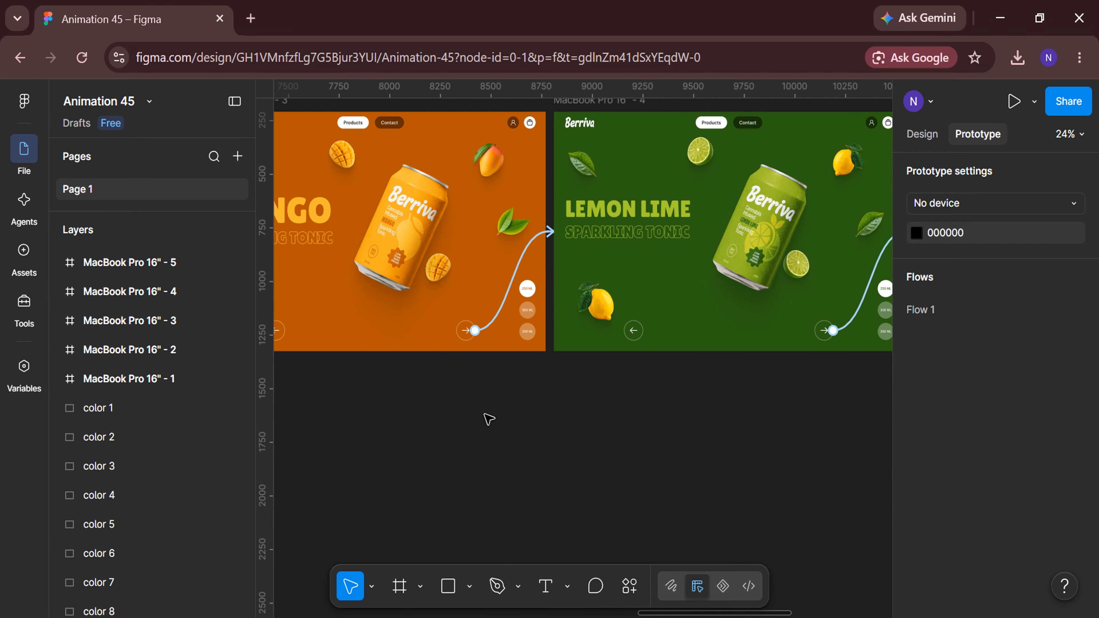
pyautogui.hscroll(-1, 489, 418)
pyautogui.moveTo(648, 331); pyautogui.dragTo(454, 281)
pyautogui.click(418, 441)
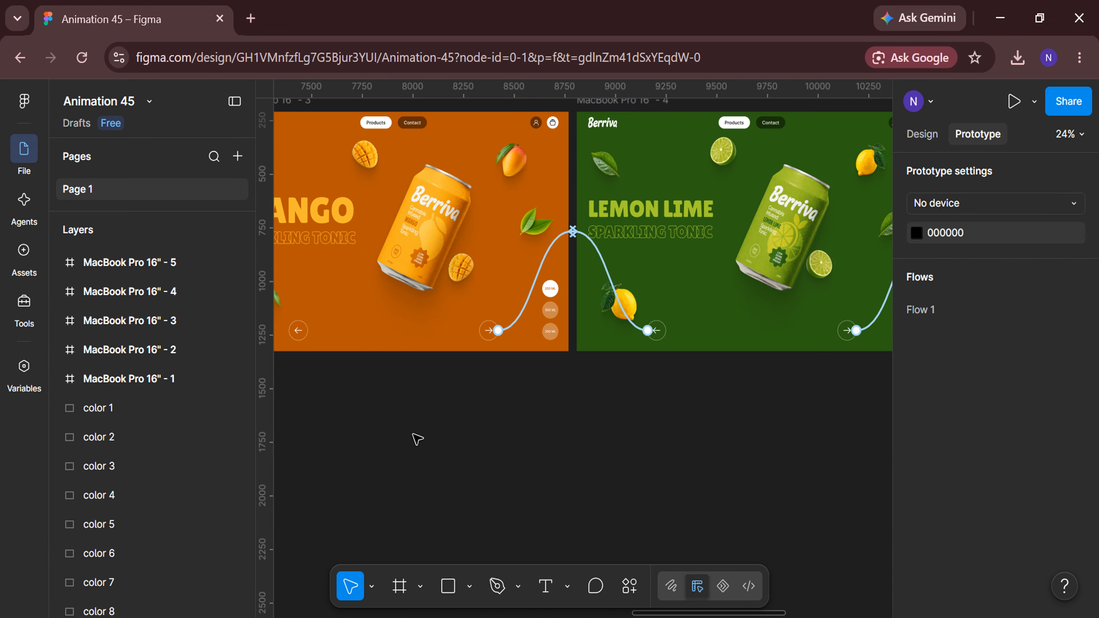
# Link the back arrow in the mango frame to the raspberry frame, and the raspberry back arrow to the blueberry frame.
pyautogui.hscroll(-10, 417, 442)
pyautogui.click(621, 330)
pyautogui.moveTo(632, 331); pyautogui.dragTo(476, 294)
pyautogui.click(380, 459)
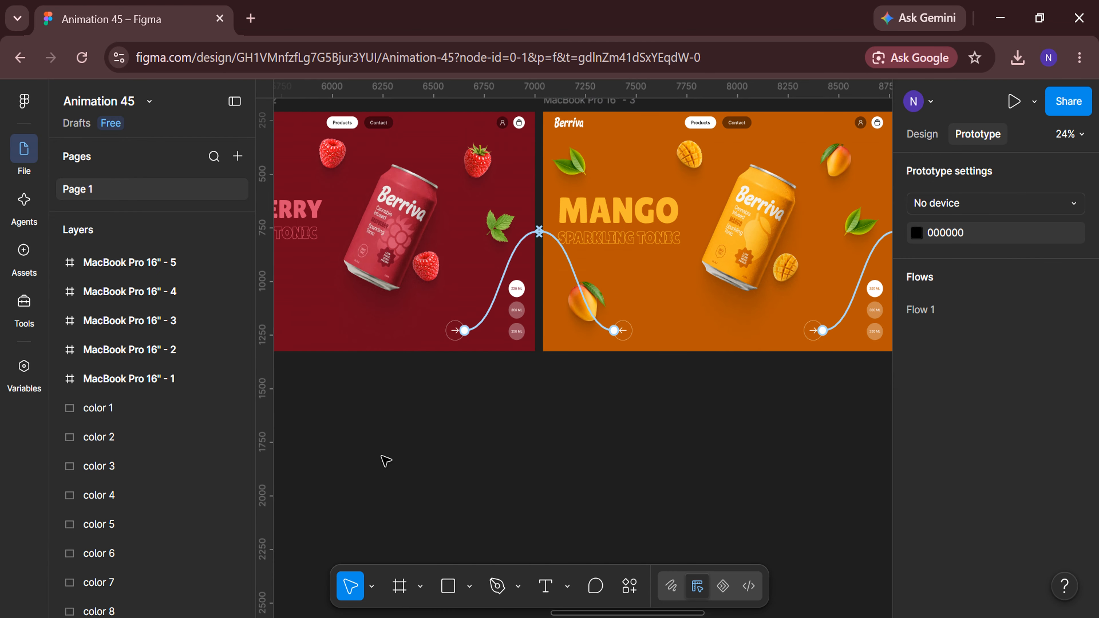
pyautogui.hscroll(-12, 381, 459)
pyautogui.moveTo(579, 331); pyautogui.dragTo(466, 319)
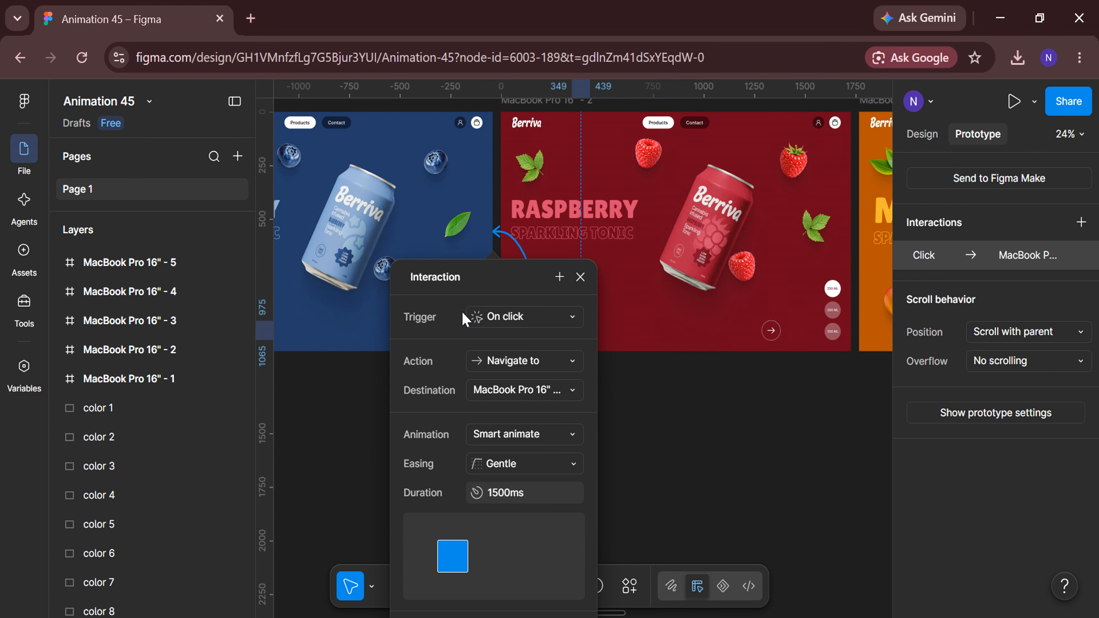
pyautogui.click(373, 464)
# Preview Flow 1 and step forward through the flavors from blueberry to peach to check the transitions.
pyautogui.hscroll(-12, 373, 464)
pyautogui.scroll(4, 373, 464)
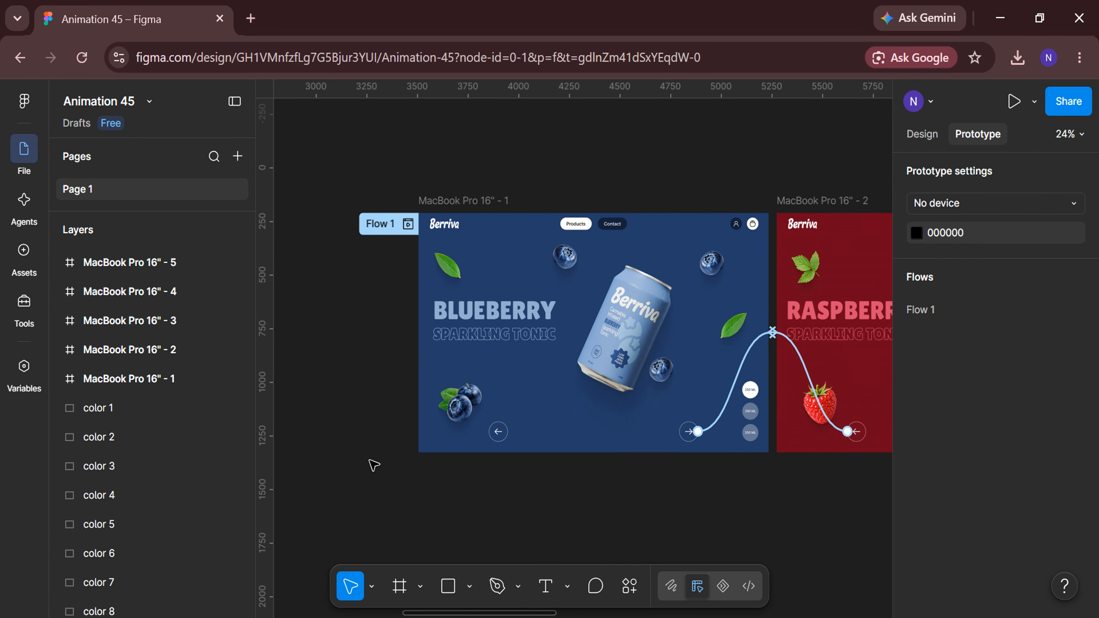
pyautogui.click(408, 224)
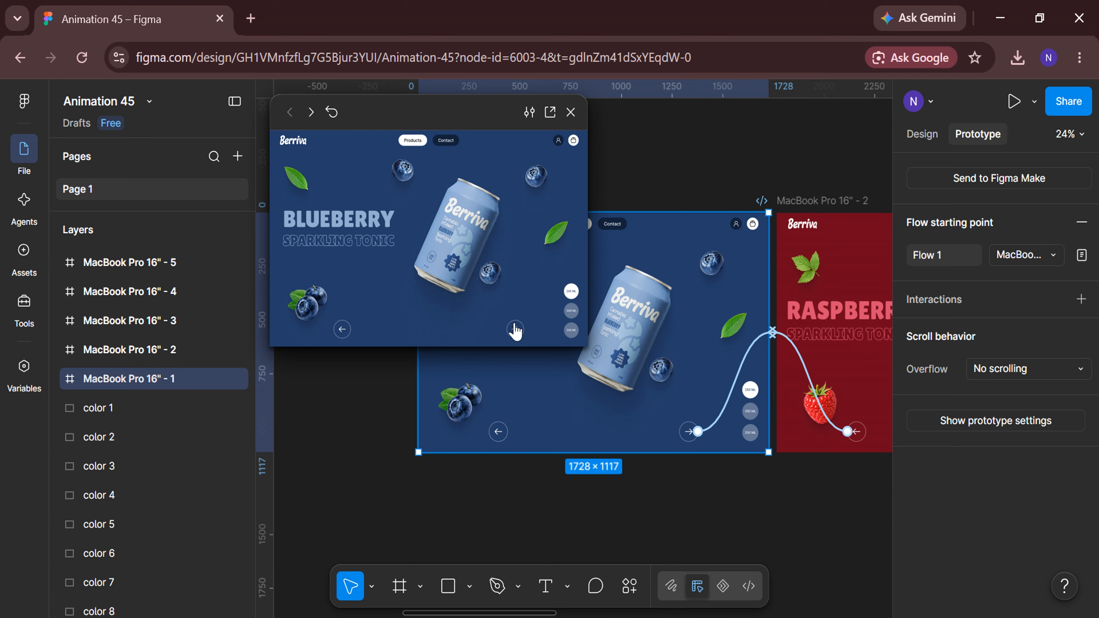
pyautogui.click(515, 330)
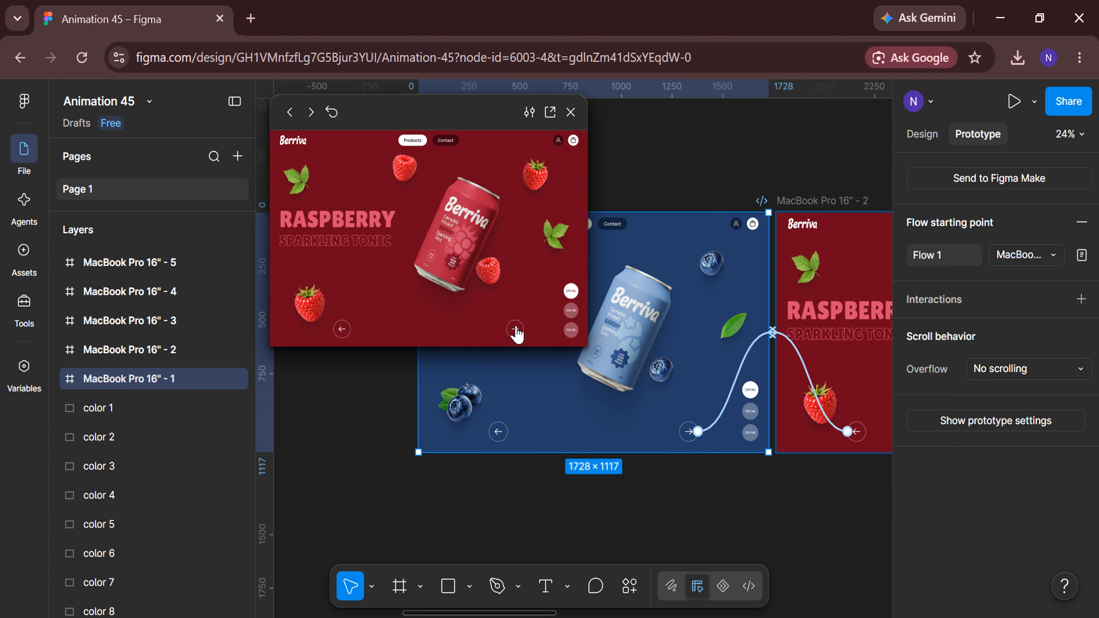
pyautogui.click(515, 331)
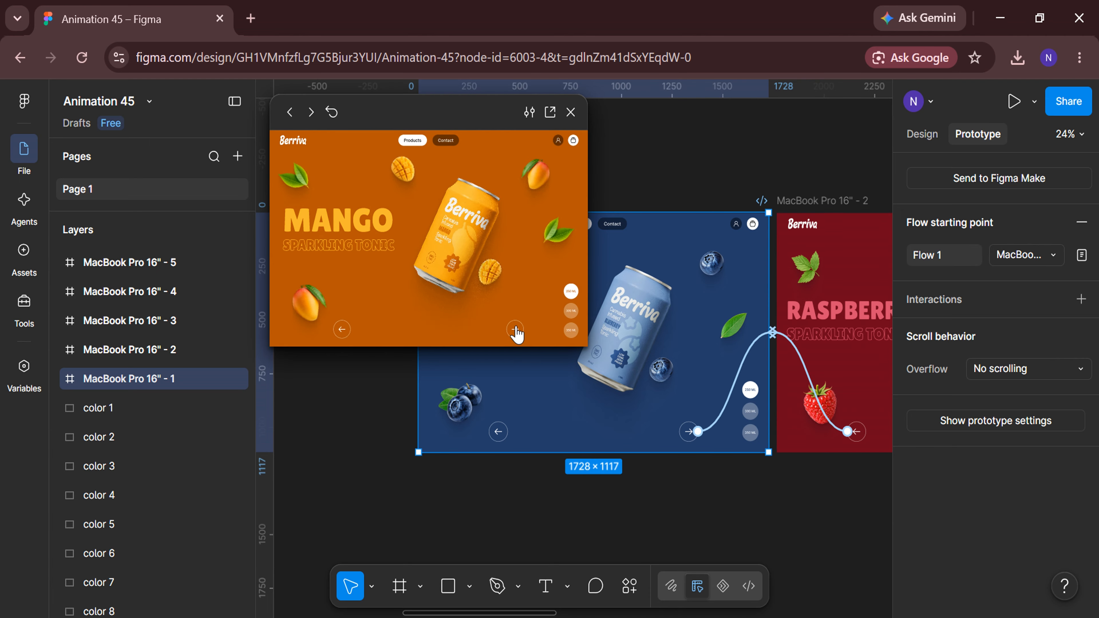
pyautogui.click(515, 330)
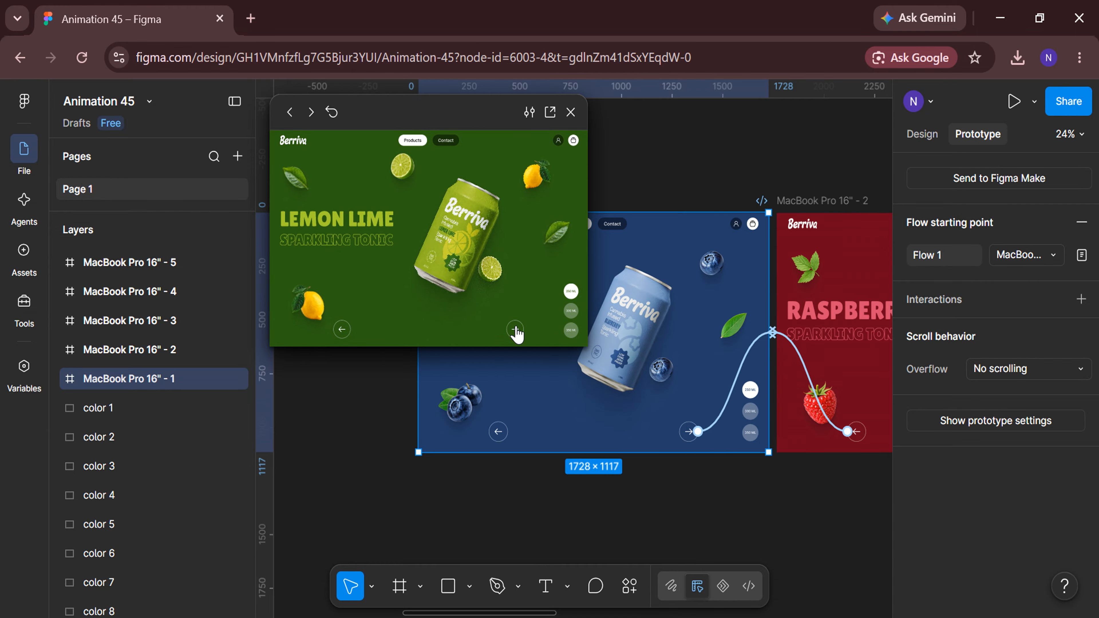
pyautogui.click(515, 330)
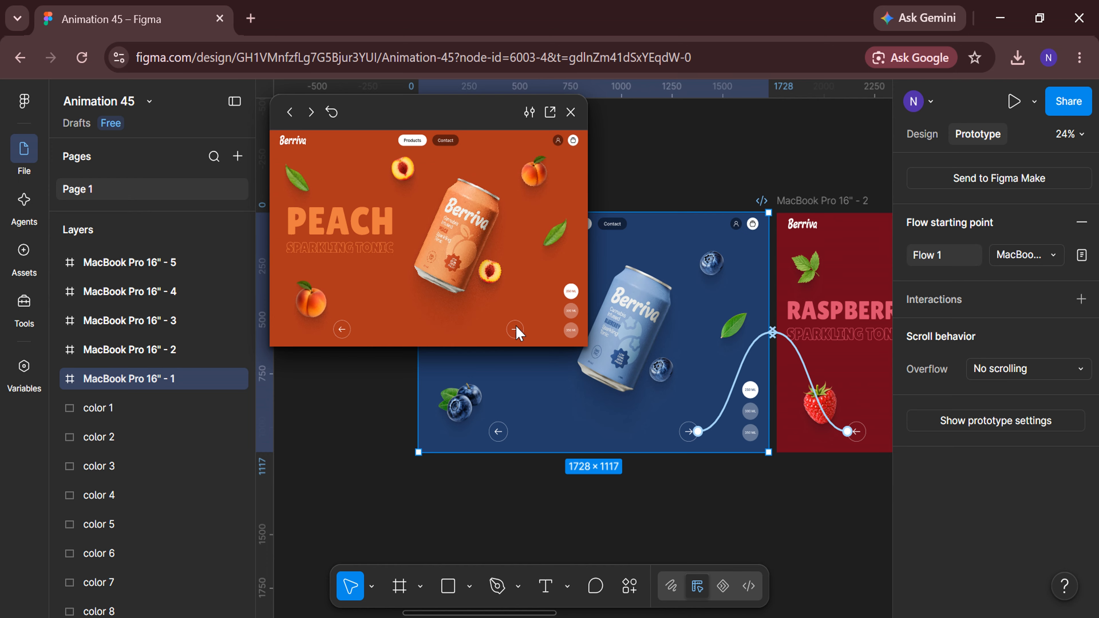